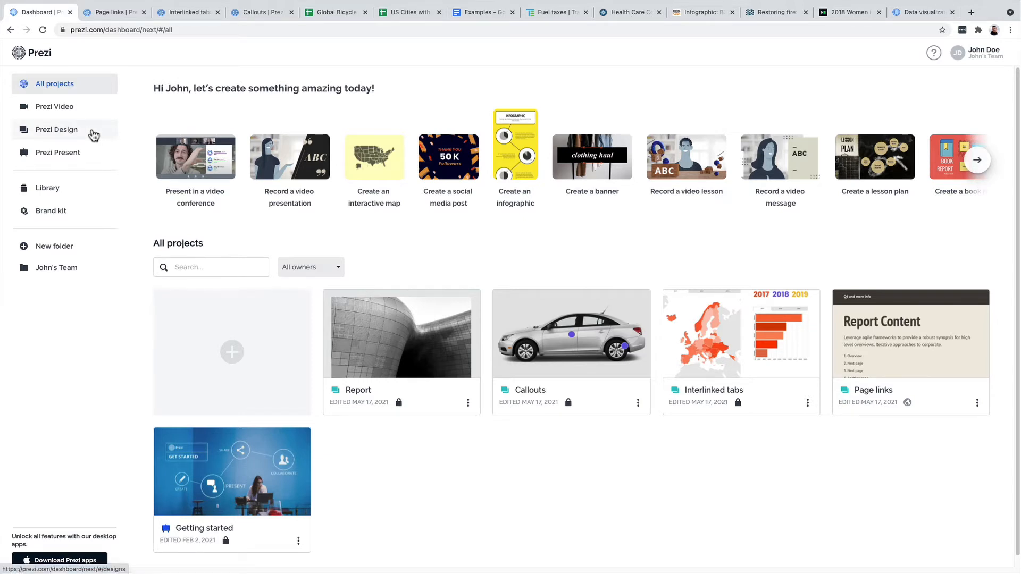
# Open the Prezi Design projects and view the actions available for the Report design.
pyautogui.click(93, 136)
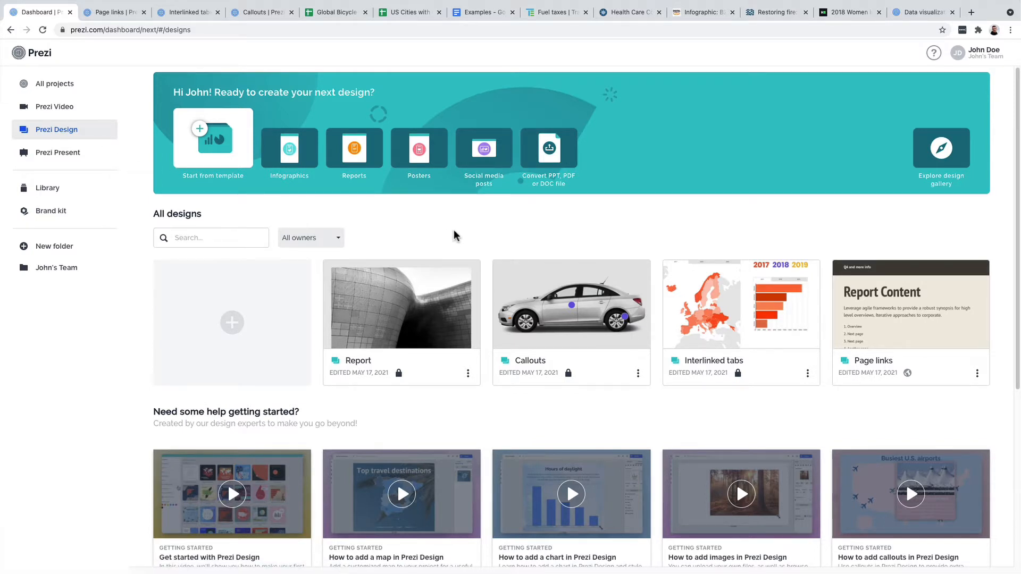
pyautogui.scroll(-2, 464, 329)
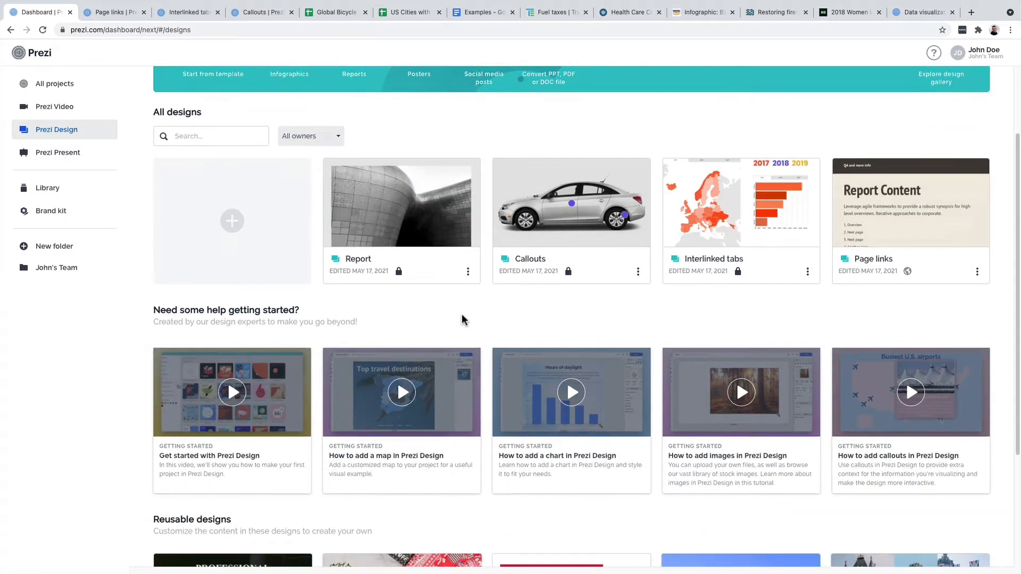
pyautogui.moveTo(434, 229)
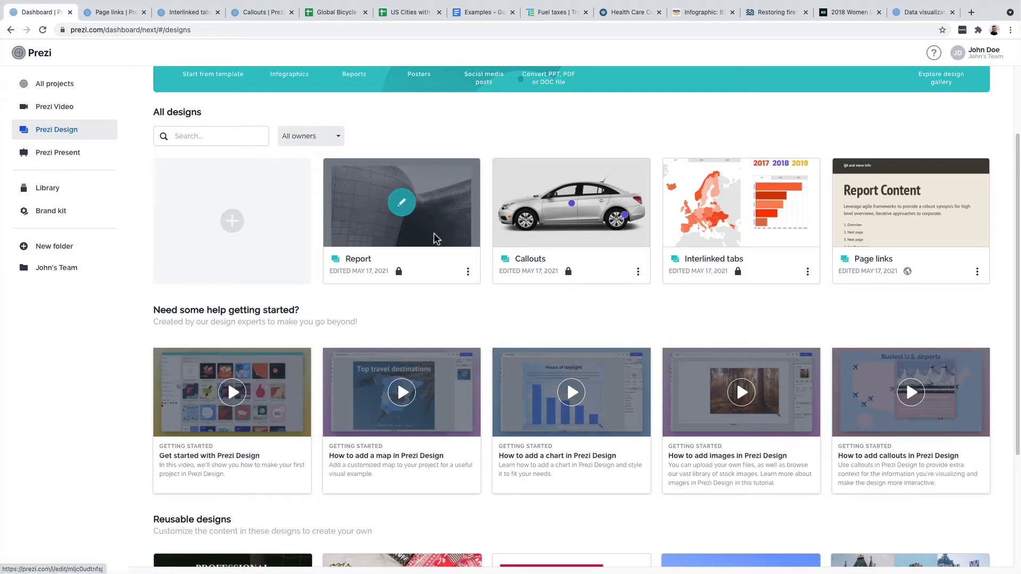
pyautogui.click(468, 273)
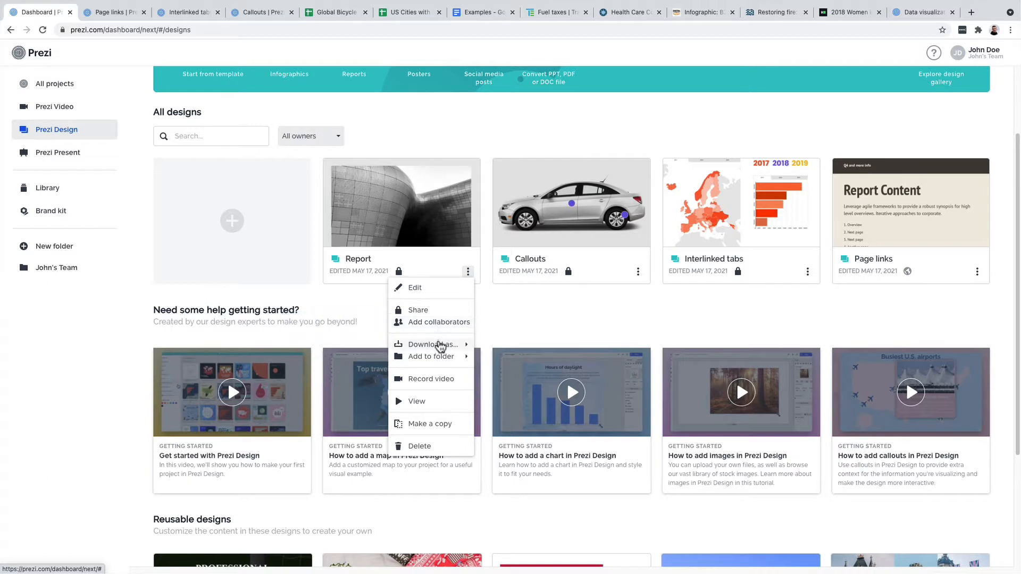
pyautogui.moveTo(440, 347)
pyautogui.click(489, 297)
# Start a new design from a template.
pyautogui.scroll(3, 488, 298)
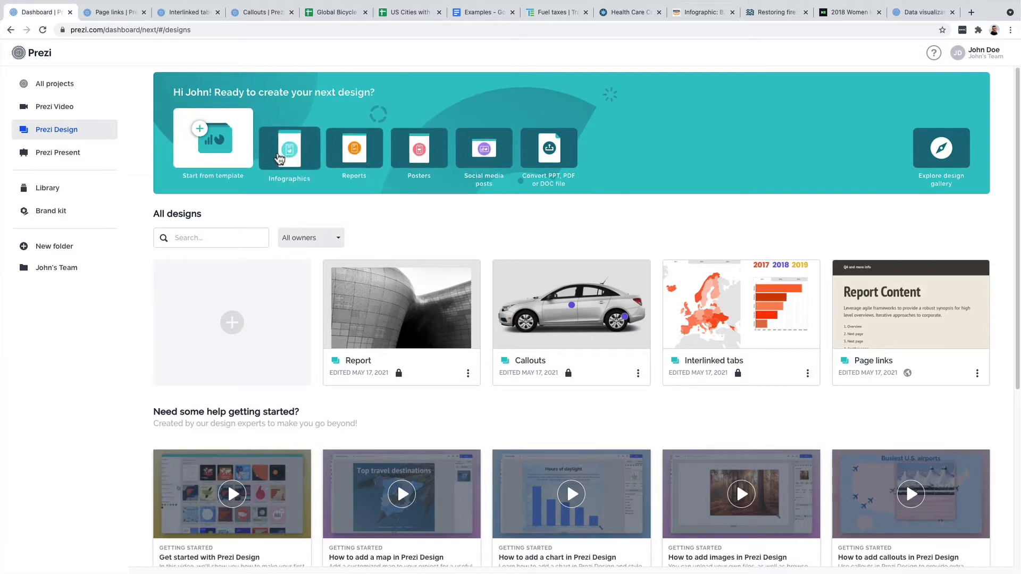
pyautogui.click(227, 150)
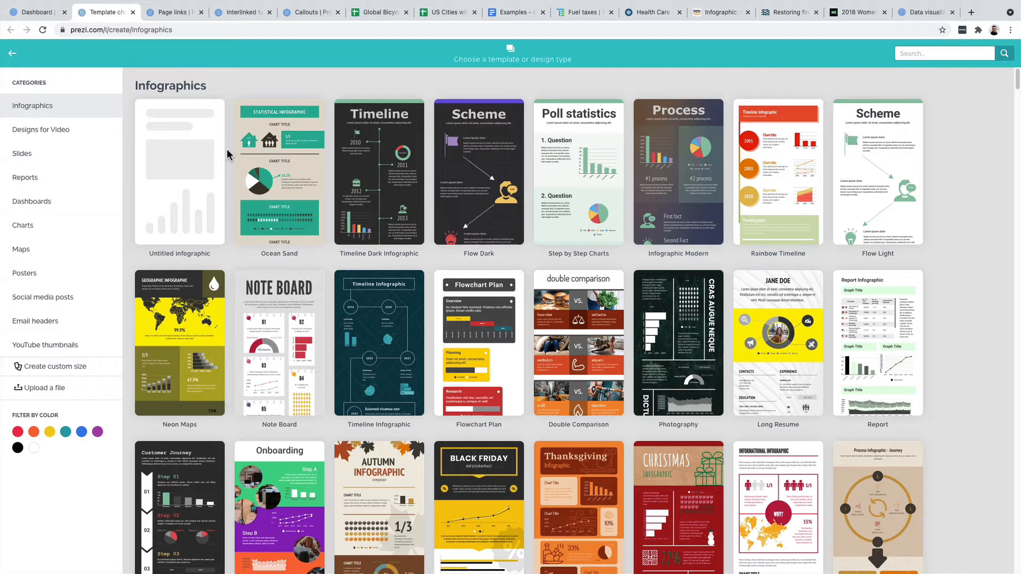
# Preview the full Photography infographic template, including its charts and map, and close the preview.
pyautogui.click(680, 343)
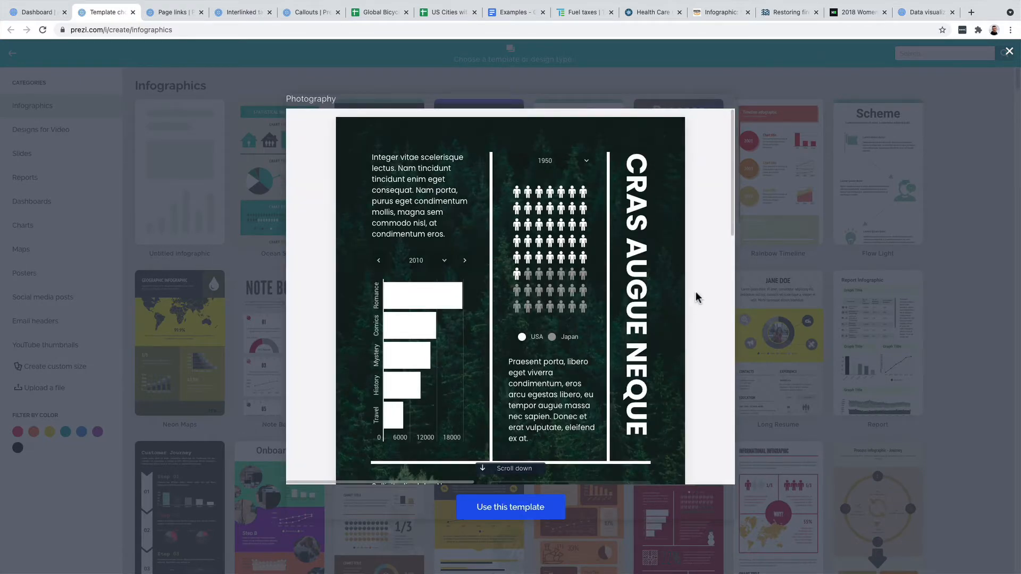
pyautogui.scroll(-1, 699, 281)
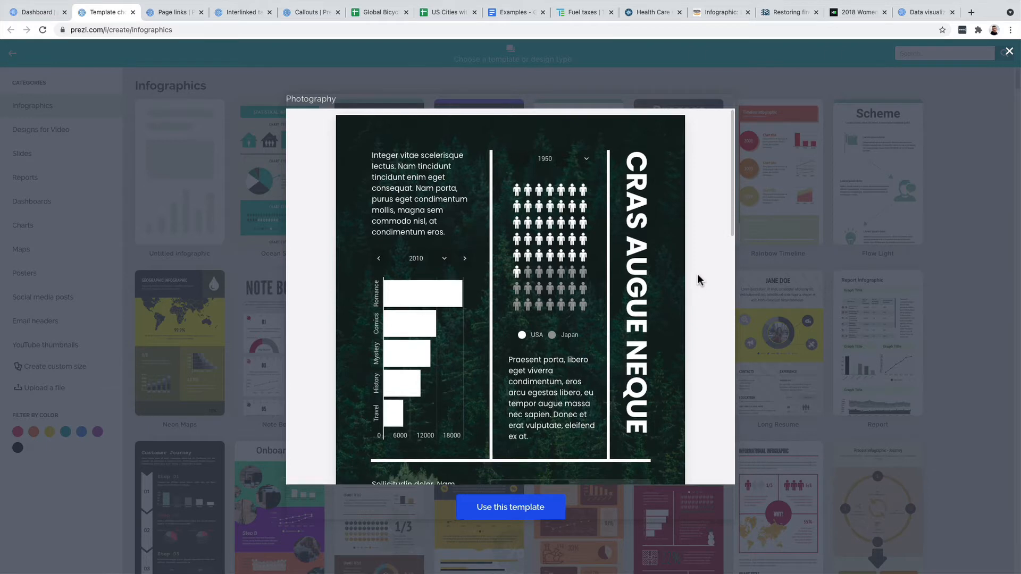
pyautogui.scroll(-2, 698, 277)
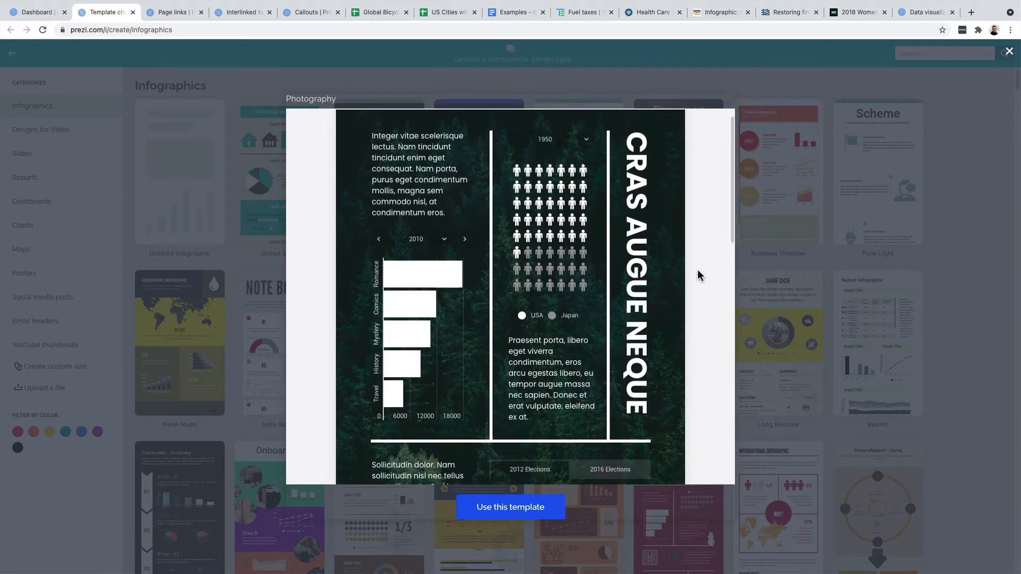
pyautogui.scroll(-10, 699, 275)
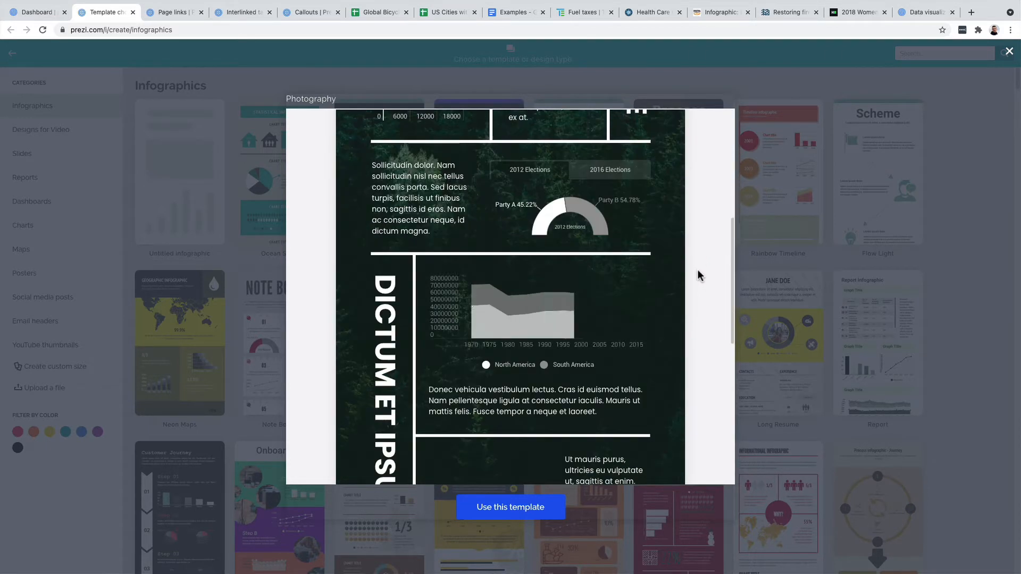
pyautogui.scroll(-12, 698, 276)
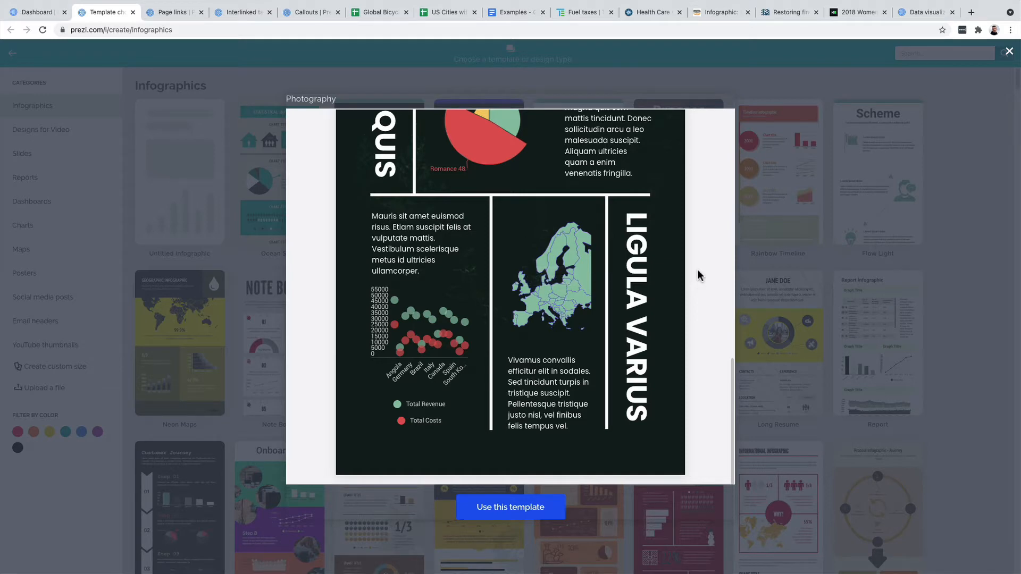
pyautogui.scroll(10, 697, 270)
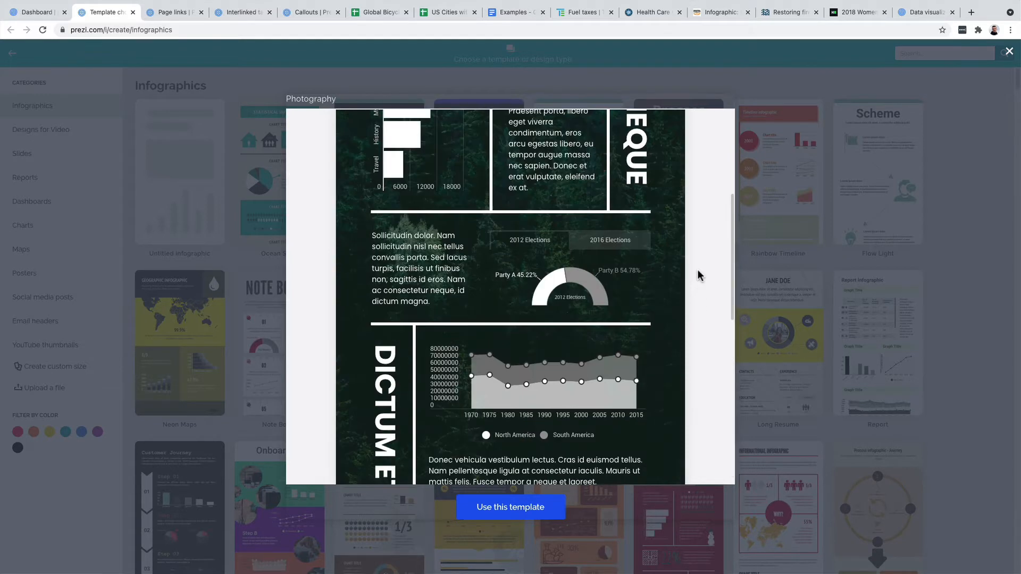
pyautogui.scroll(5, 697, 274)
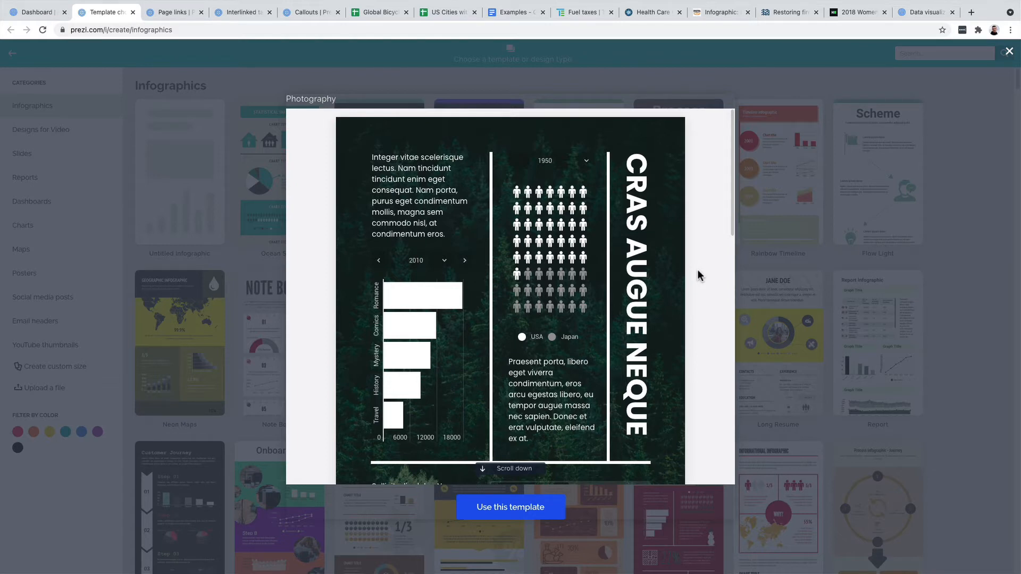
pyautogui.scroll(-2, 698, 271)
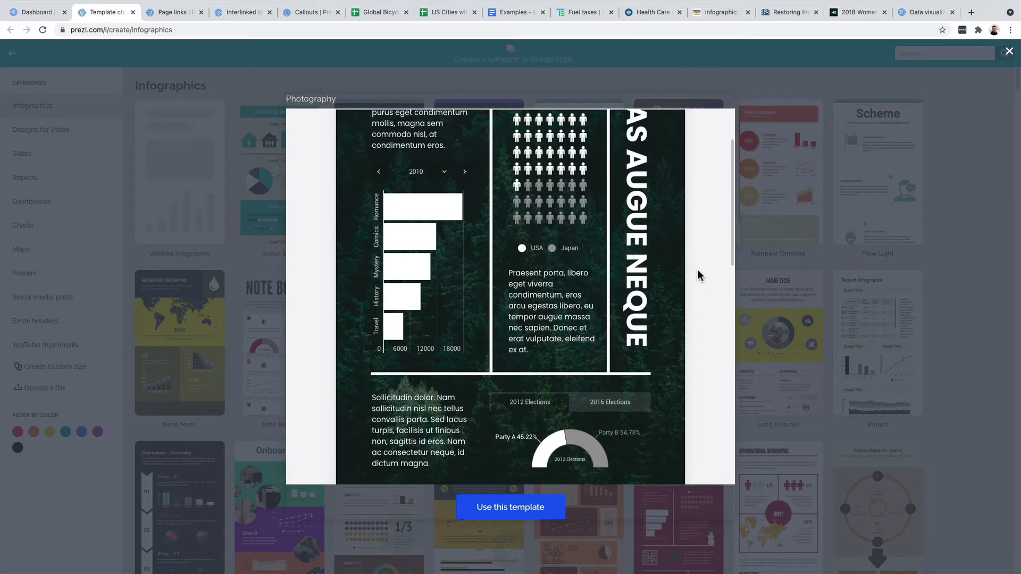
pyautogui.scroll(2, 704, 267)
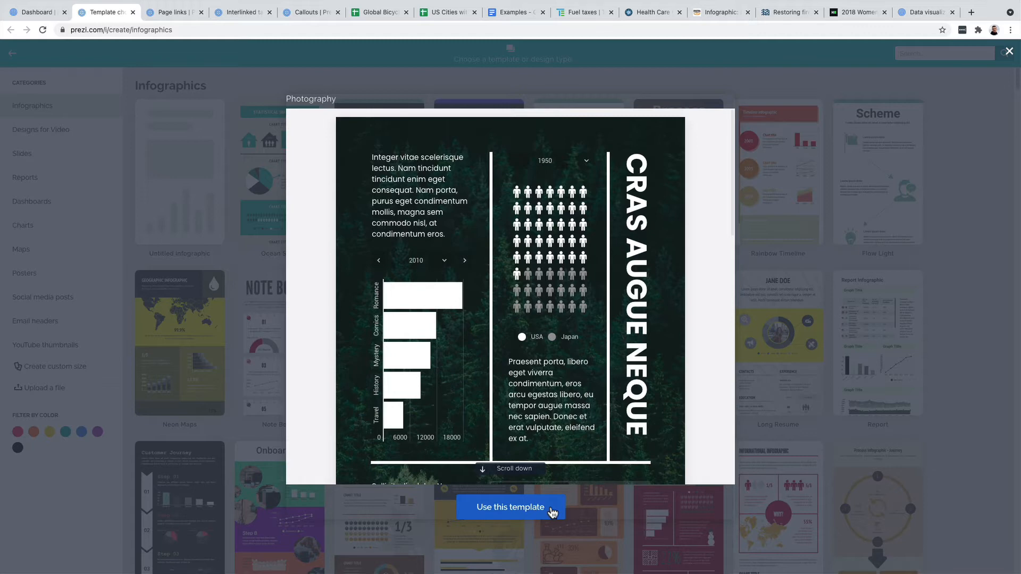
pyautogui.click(232, 374)
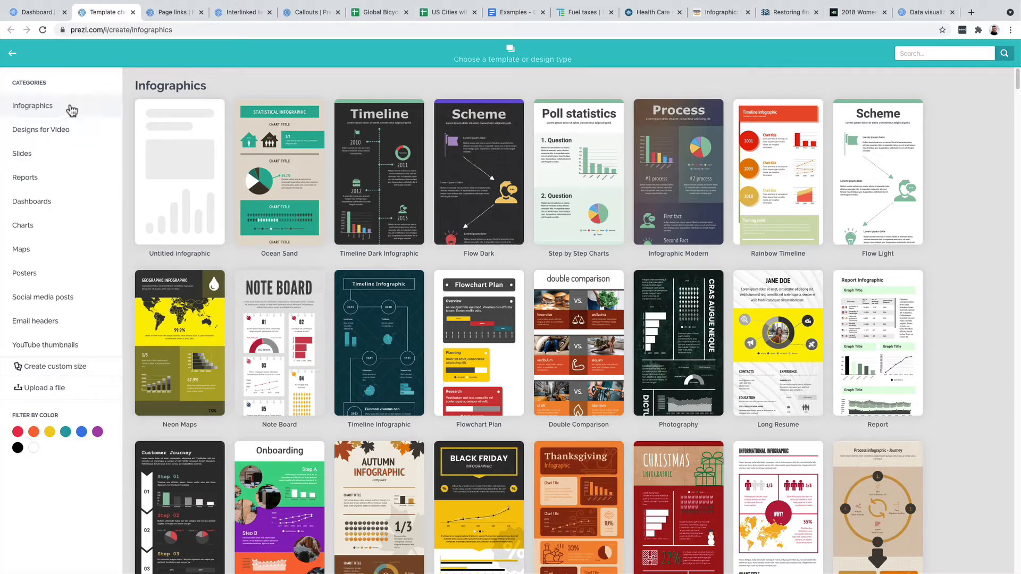
# Show the Designs for Video templates and page through the Sales pitch preview up to page 5.
pyautogui.click(84, 134)
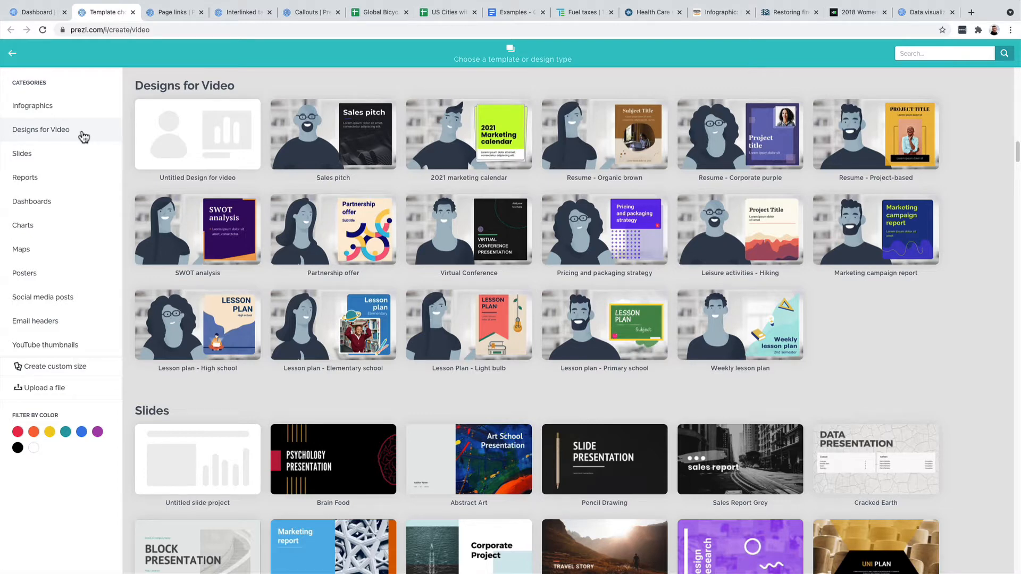
pyautogui.click(341, 130)
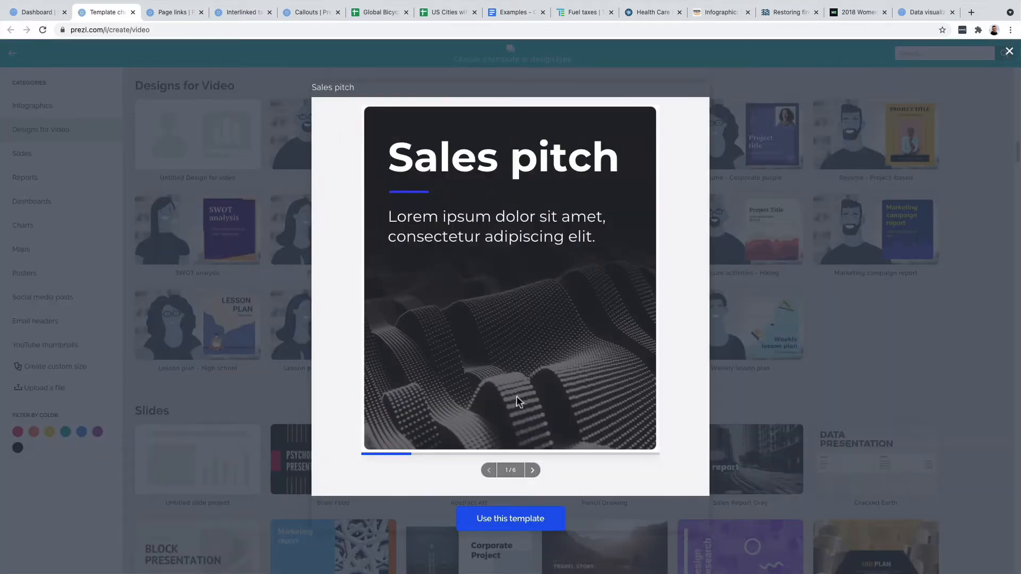
pyautogui.click(533, 471)
pyautogui.click(534, 471)
pyautogui.click(534, 471)
pyautogui.click(532, 471)
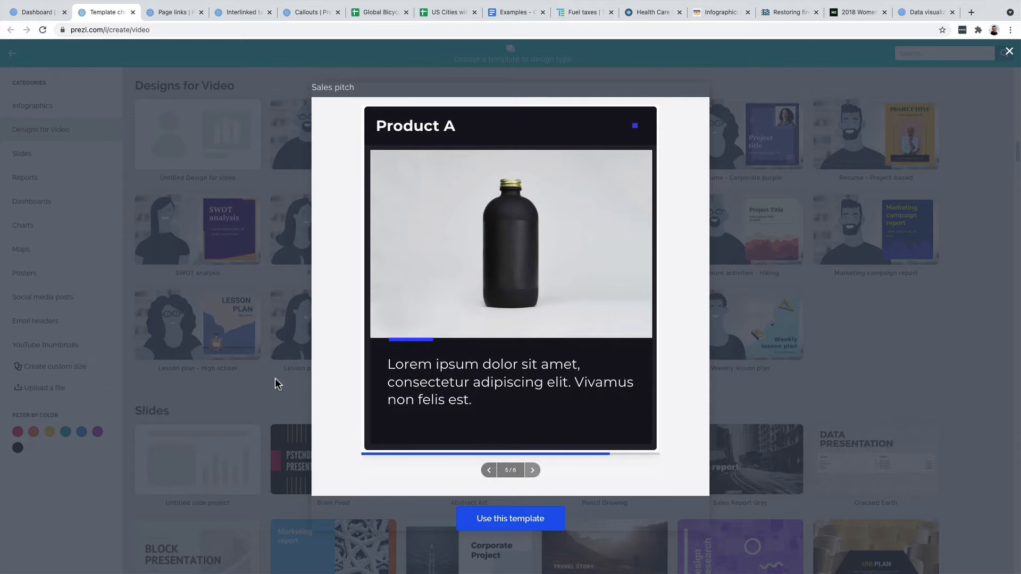
pyautogui.click(276, 379)
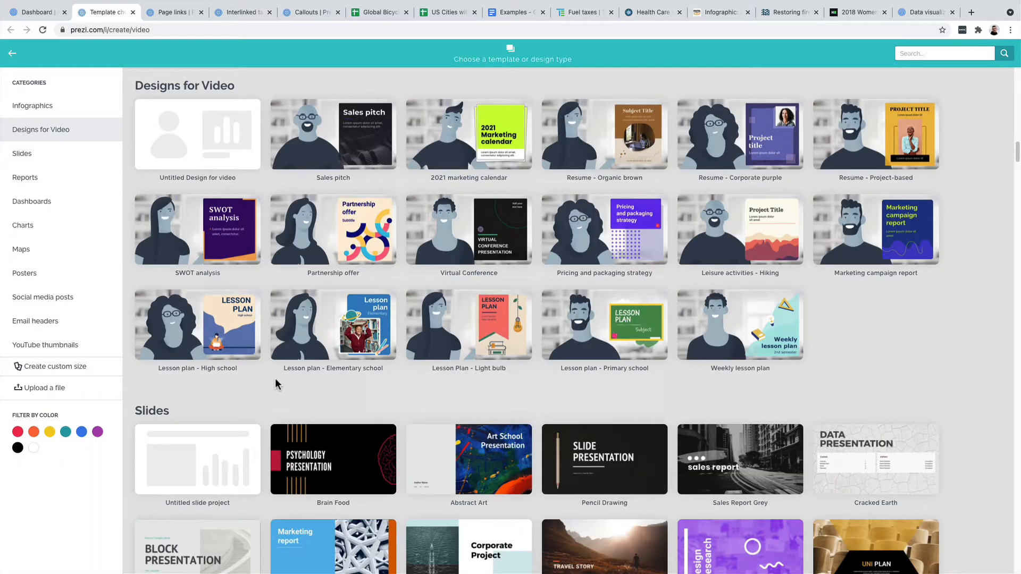
# Browse the Slides, Reports, Dashboards, Charts, Maps, Posters and Social media posts template categories, ending back at Infographics.
pyautogui.click(43, 161)
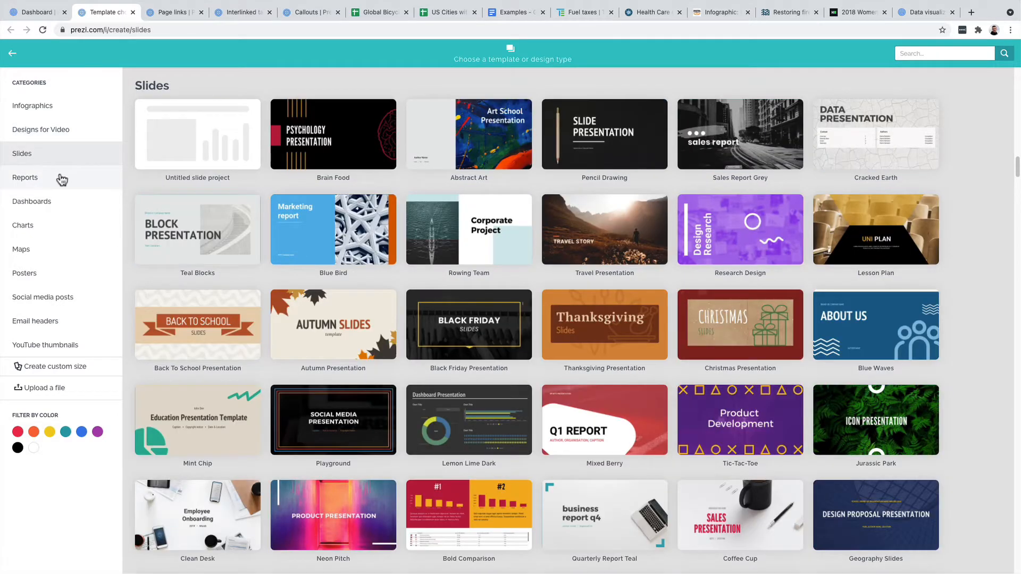
pyautogui.click(60, 179)
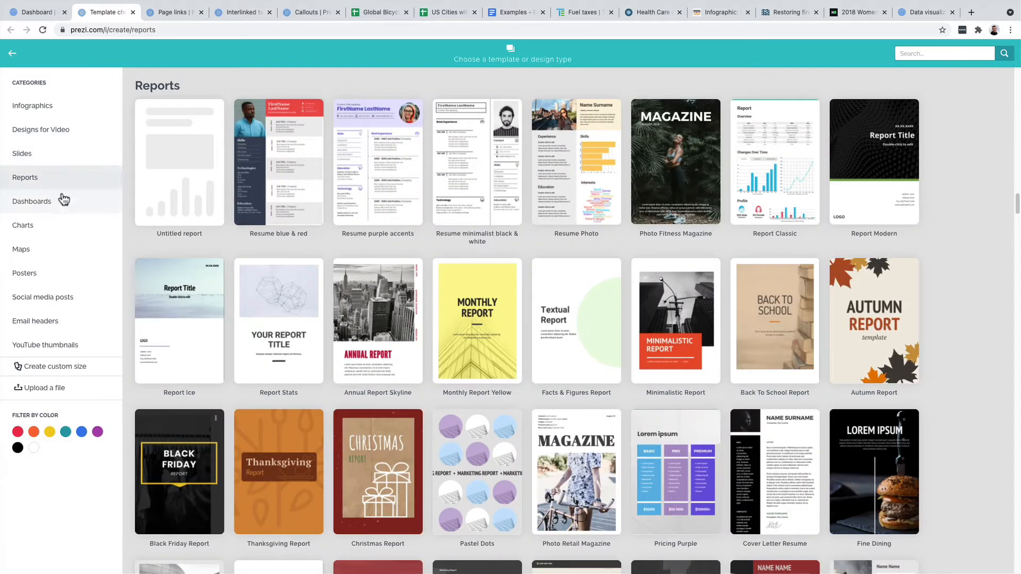
pyautogui.click(62, 206)
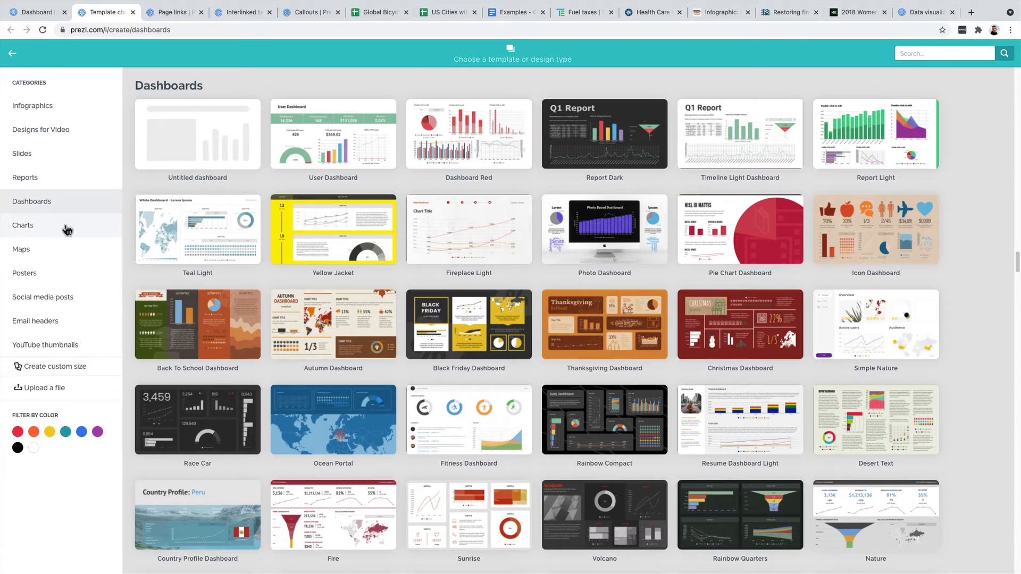
pyautogui.click(66, 227)
pyautogui.click(66, 246)
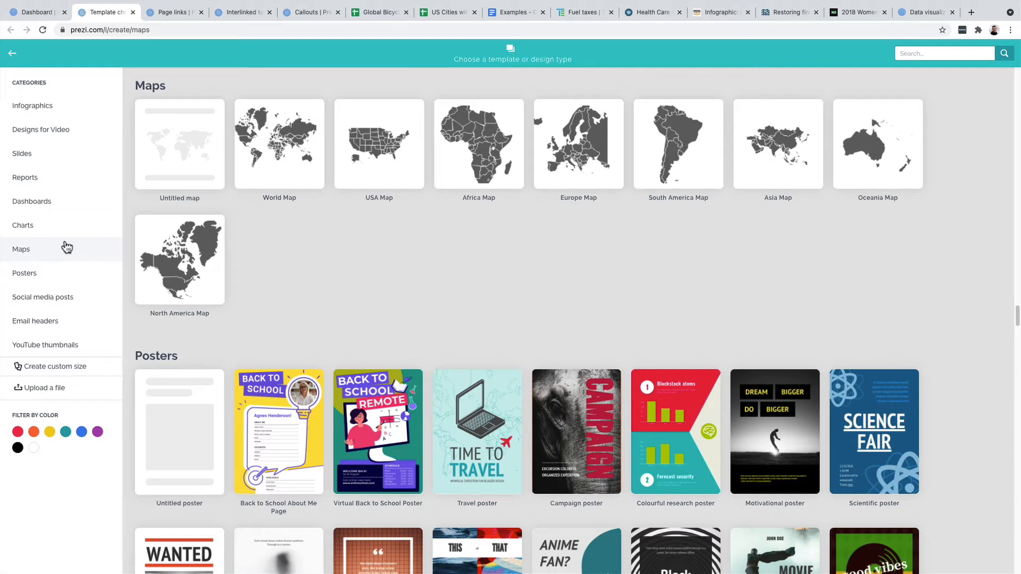
pyautogui.click(72, 274)
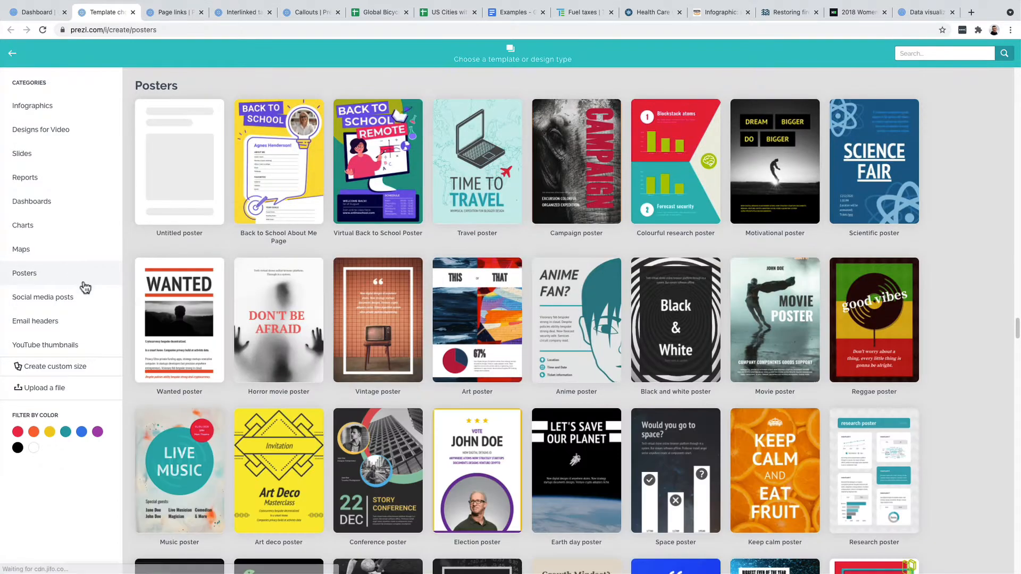
pyautogui.click(91, 303)
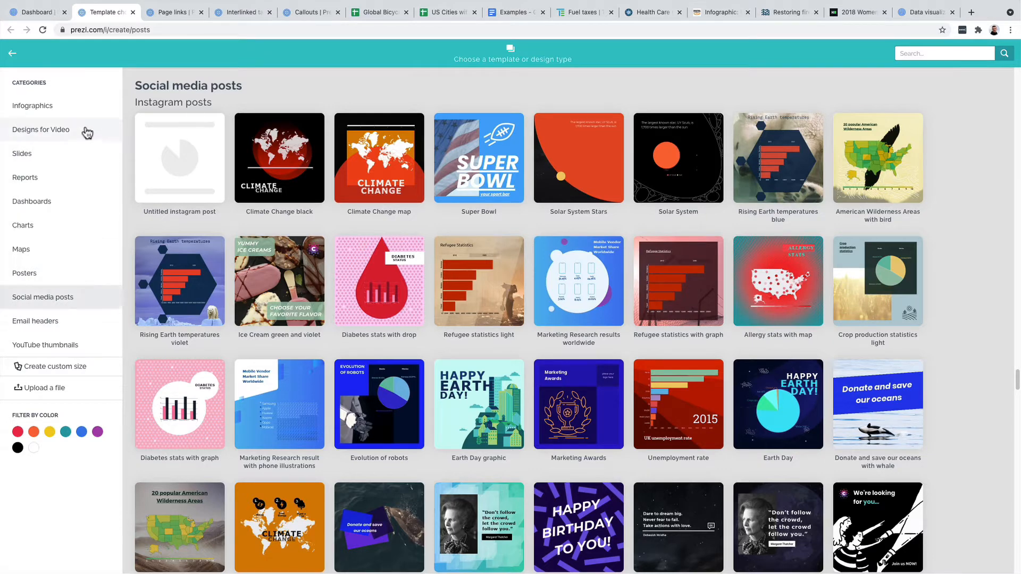
pyautogui.click(88, 110)
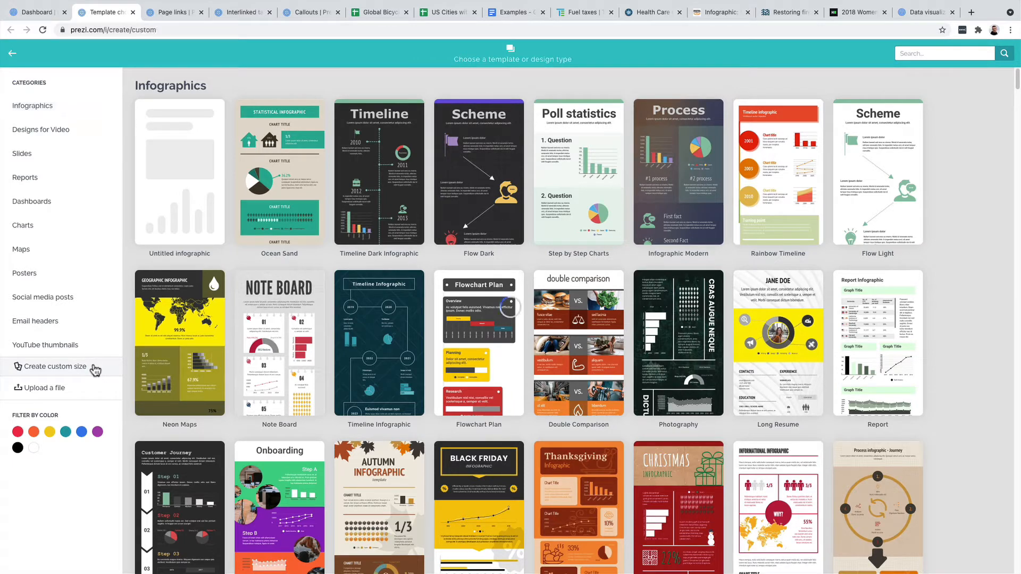
# Review the size presets offered for a custom-size design and close the dialog without creating one.
pyautogui.click(95, 369)
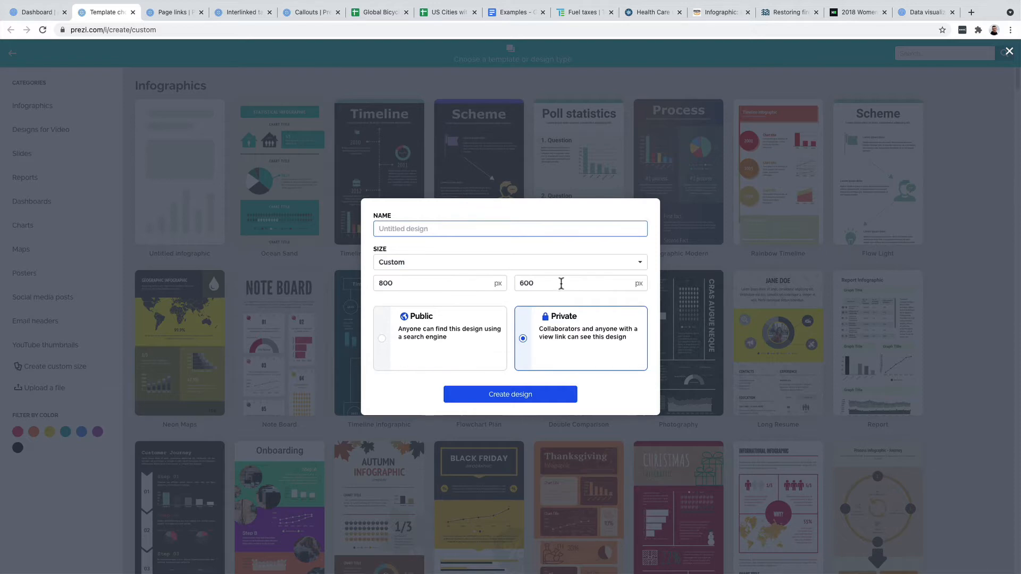
pyautogui.click(491, 263)
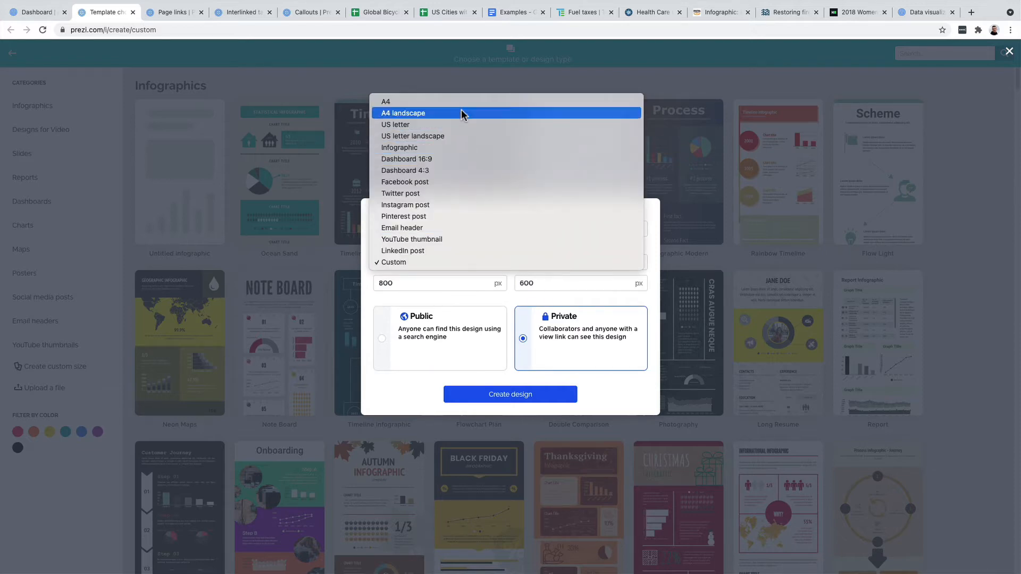
pyautogui.click(369, 300)
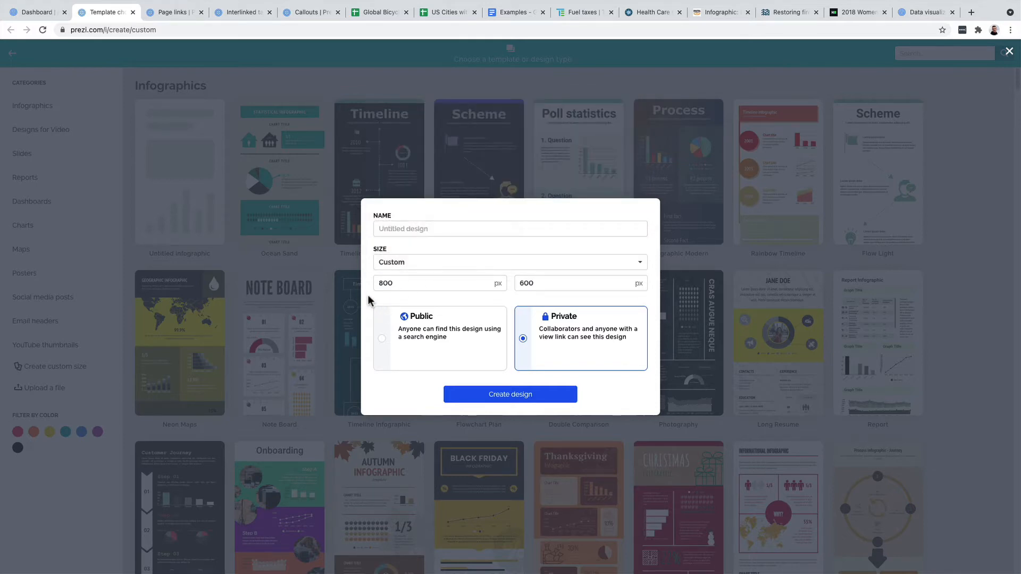
pyautogui.click(116, 382)
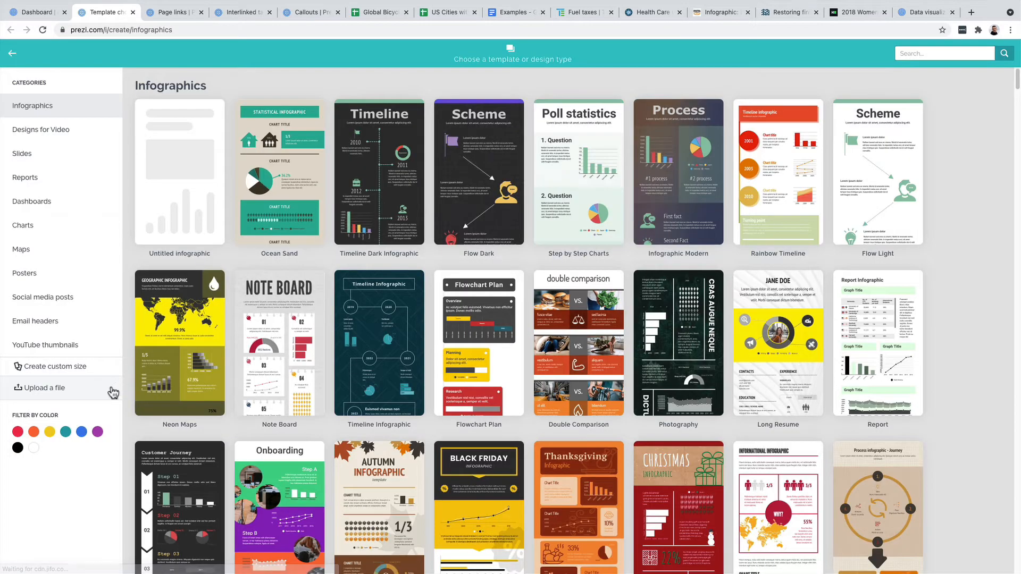
# View the upload dialog for PPT, PDF or DOC files and close it without uploading.
pyautogui.click(80, 390)
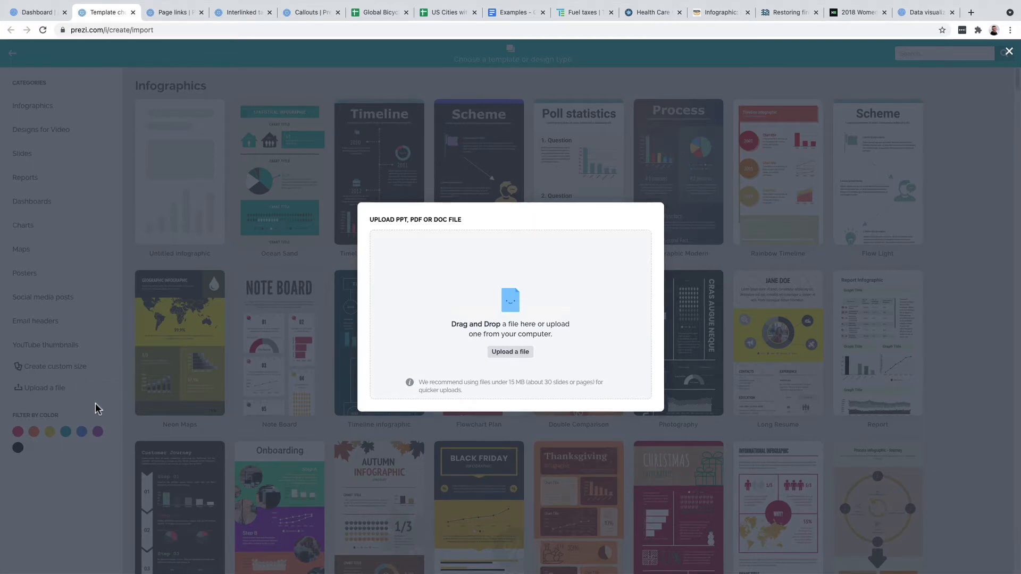
pyautogui.click(94, 404)
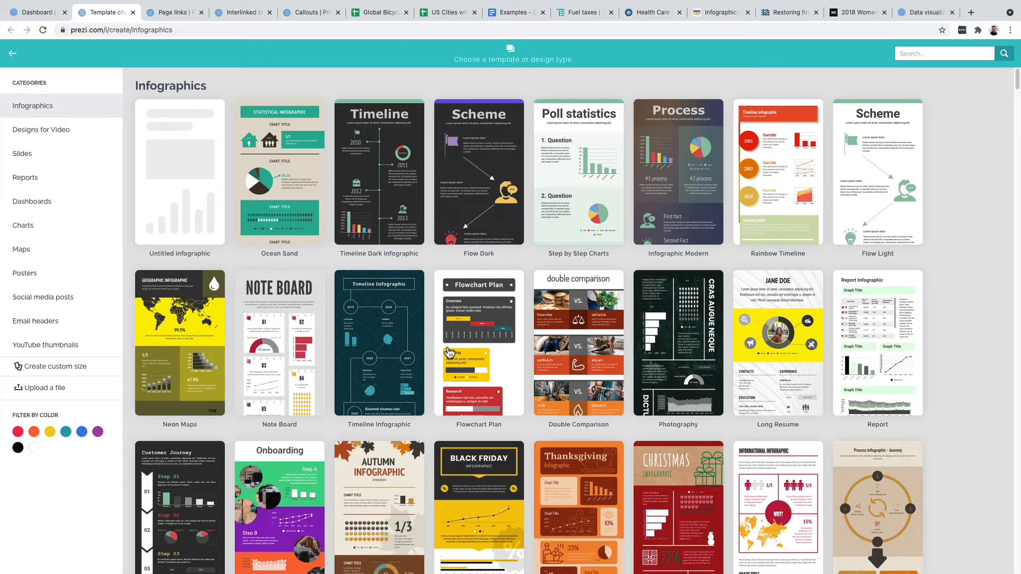
# Search the template library for "resume".
pyautogui.click(919, 54)
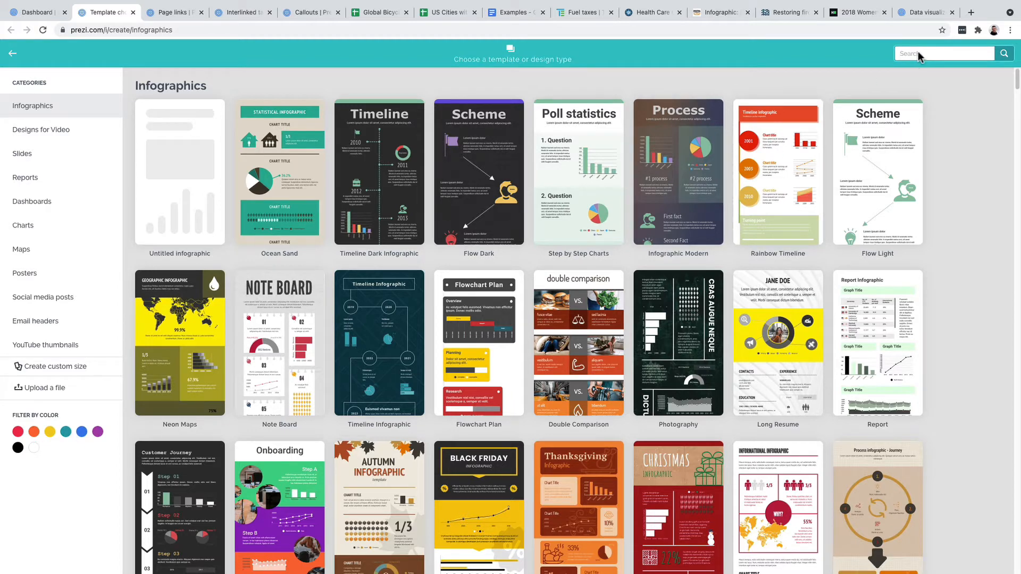
pyautogui.write('resume')
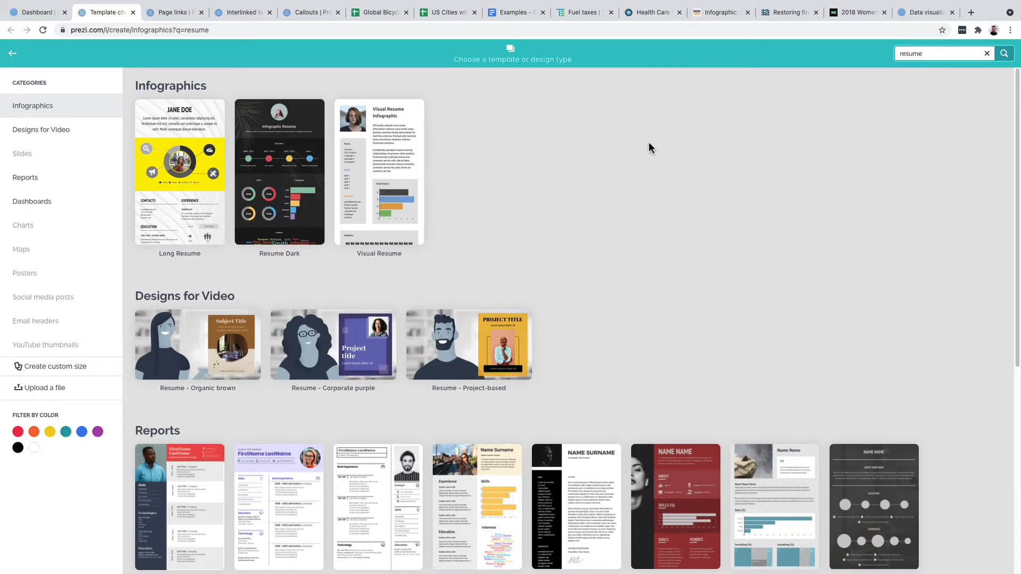
# Clear the "resume" template search and start a new design from the blank Untitled infographic.
pyautogui.scroll(-4, 649, 140)
pyautogui.scroll(4, 648, 139)
pyautogui.click(987, 53)
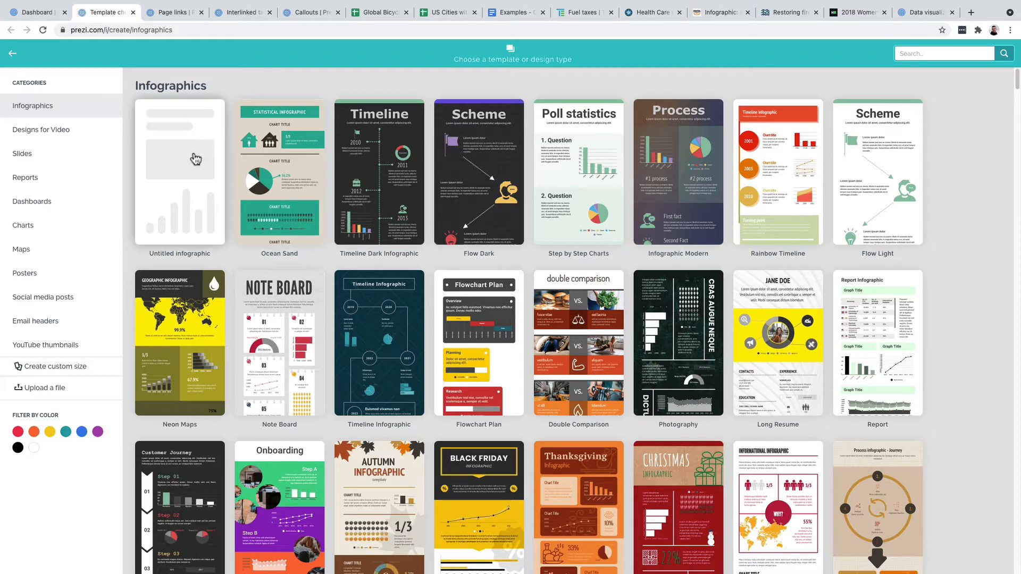
pyautogui.click(183, 182)
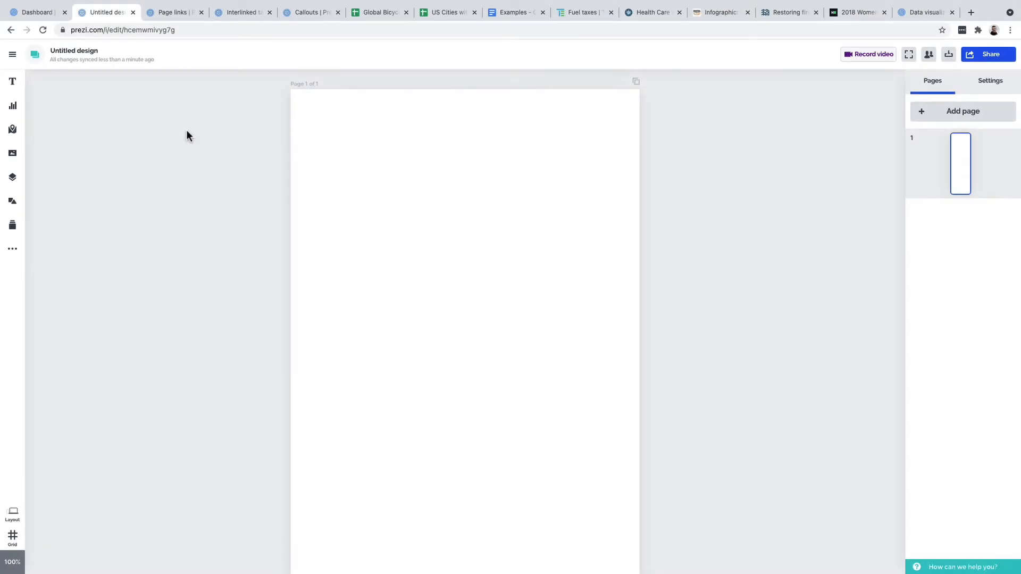
# Add a Title text object near the top of the page reading "Ride bikes. Have fun.".
pyautogui.click(15, 83)
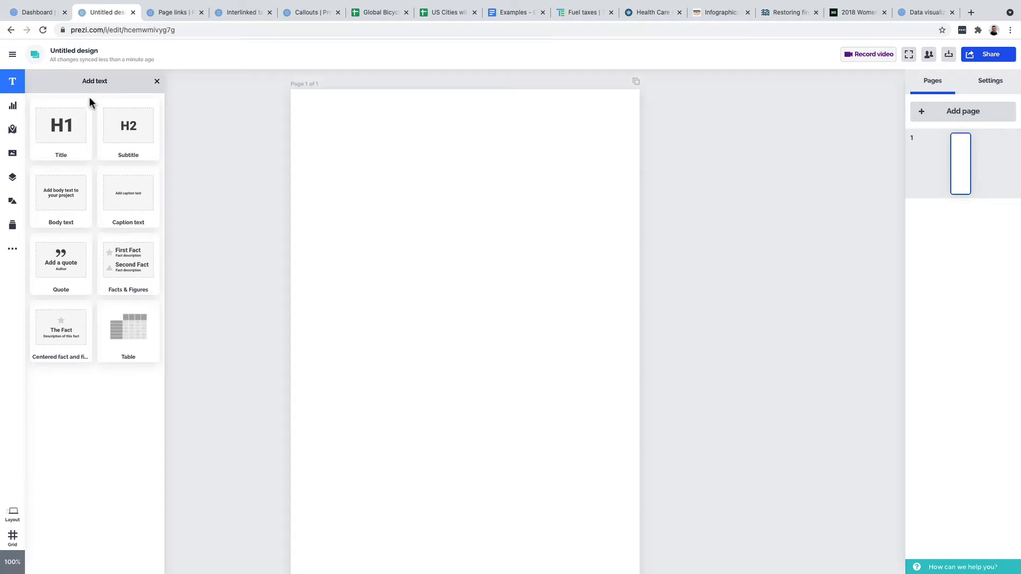
pyautogui.moveTo(74, 118)
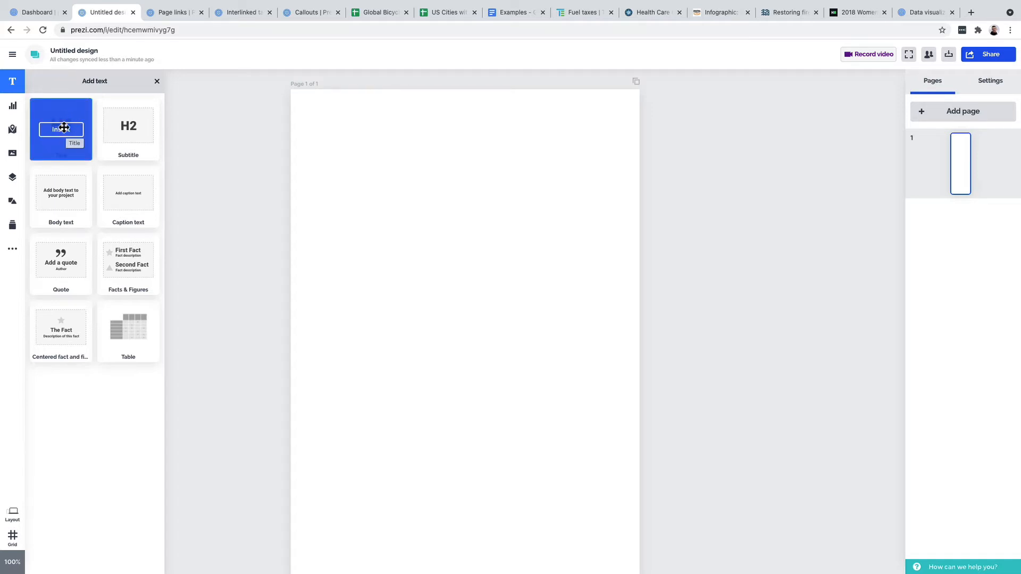
pyautogui.moveTo(56, 125); pyautogui.dragTo(423, 144)
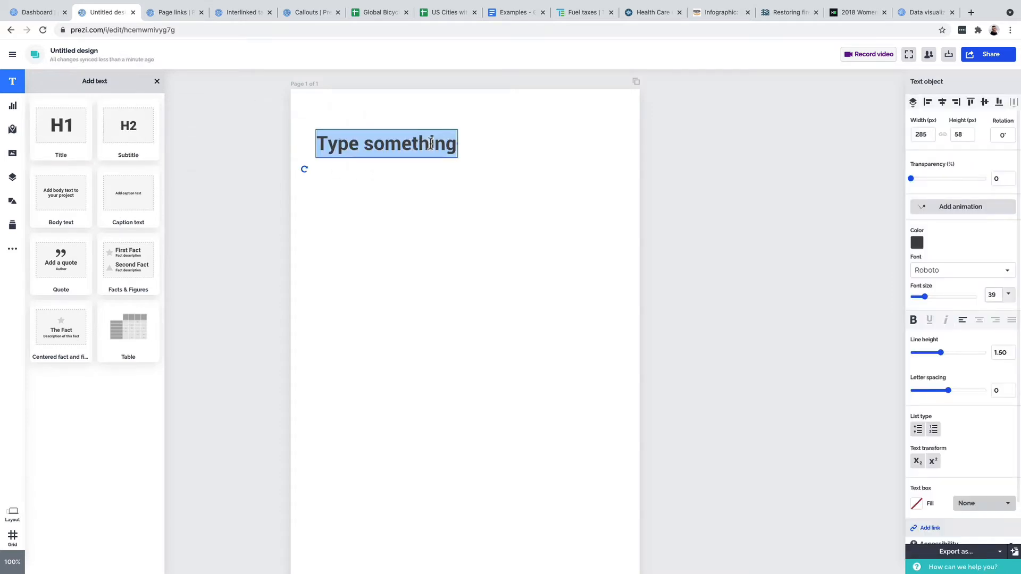
pyautogui.write('R')
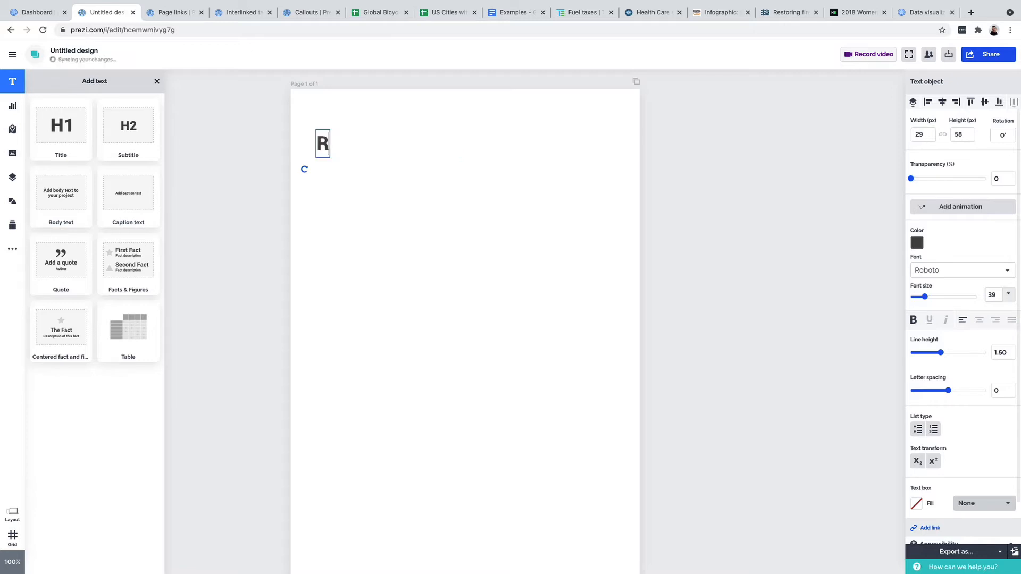
pyautogui.write('ide bikes.')
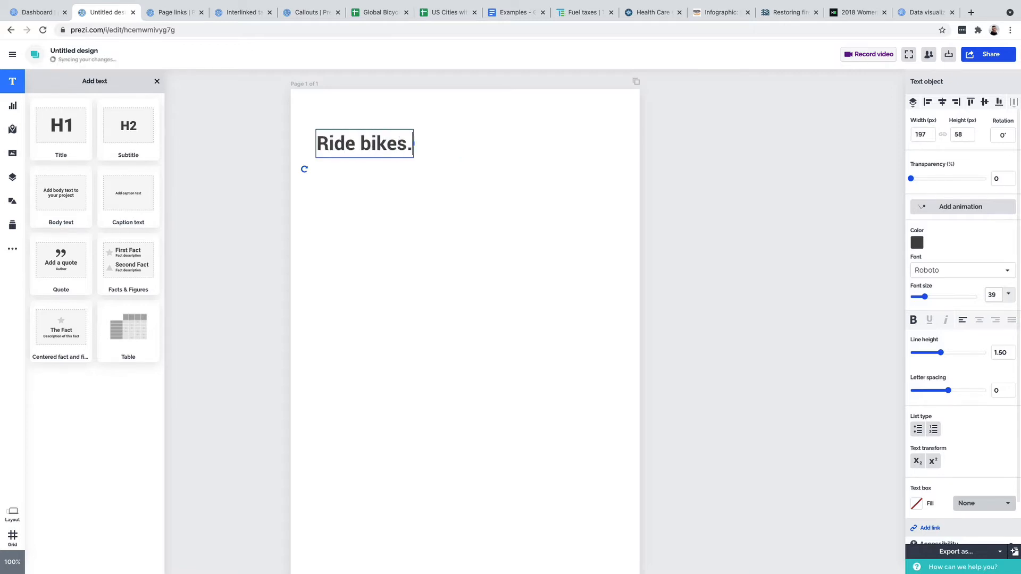
pyautogui.write(' Have fun')
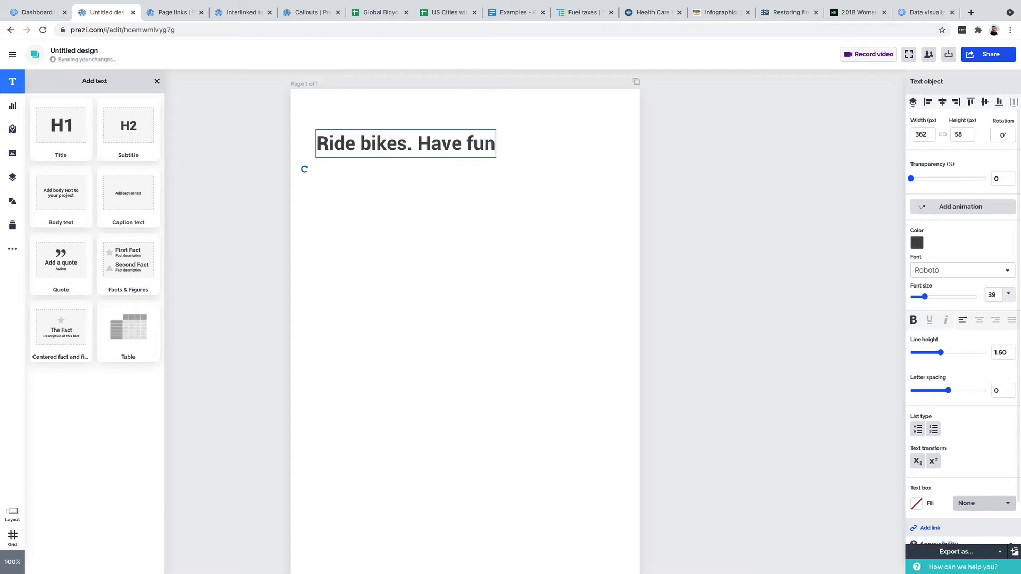
pyautogui.write('.')
pyautogui.click(533, 143)
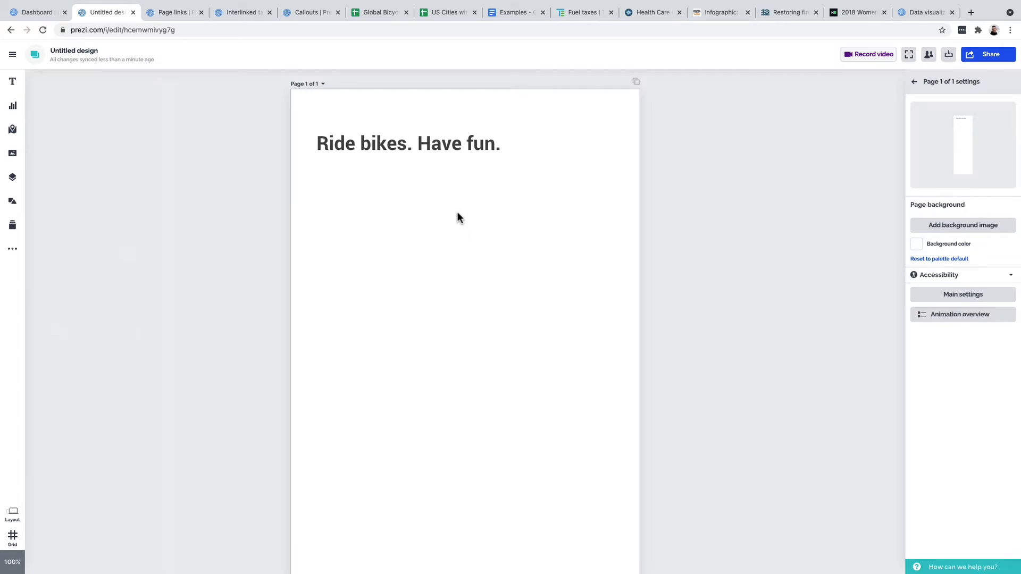
# Enlarge the heading to about 465 px wide and centre it horizontally on the page.
pyautogui.click(433, 144)
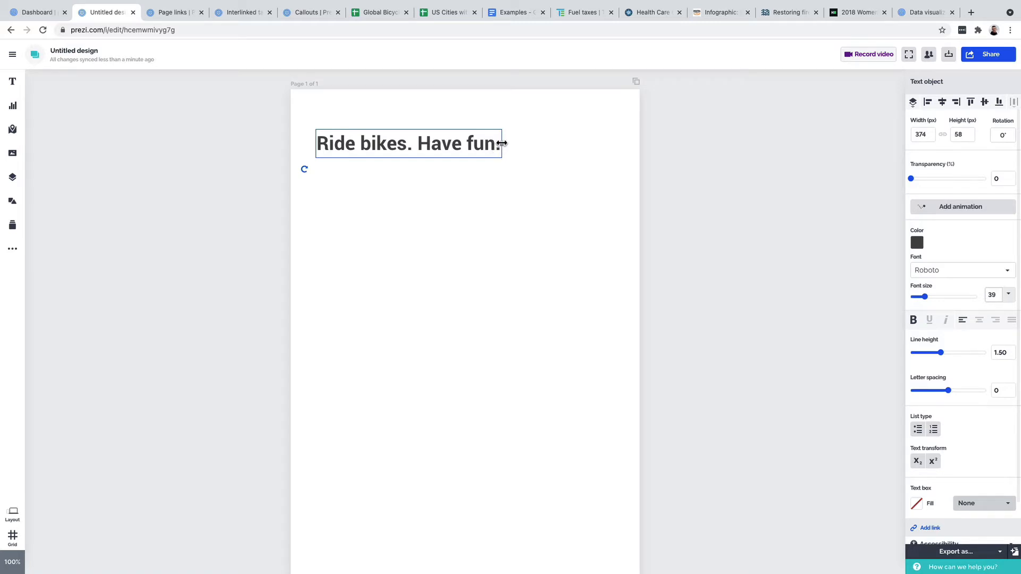
pyautogui.moveTo(500, 143); pyautogui.dragTo(545, 167)
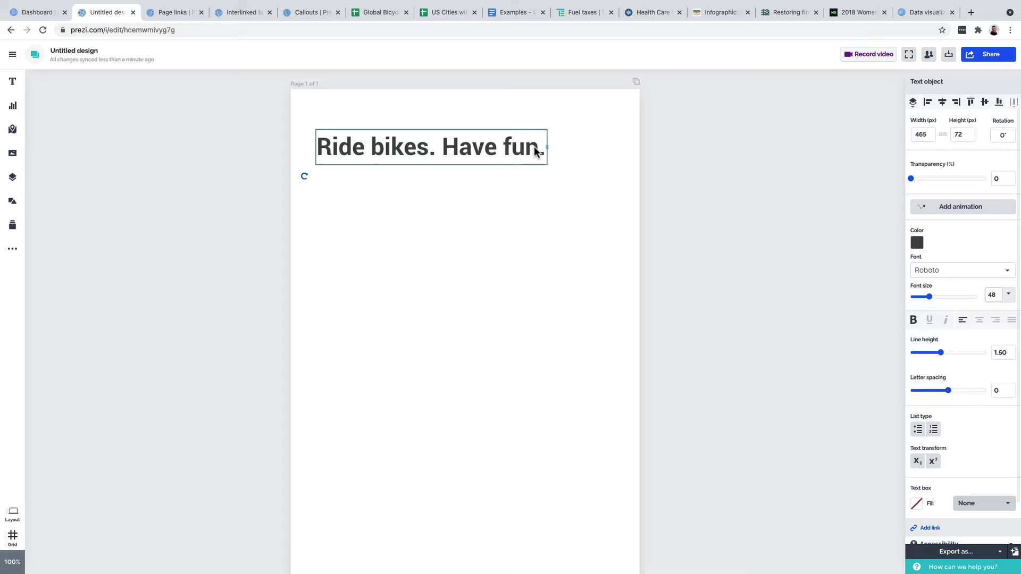
pyautogui.click(942, 103)
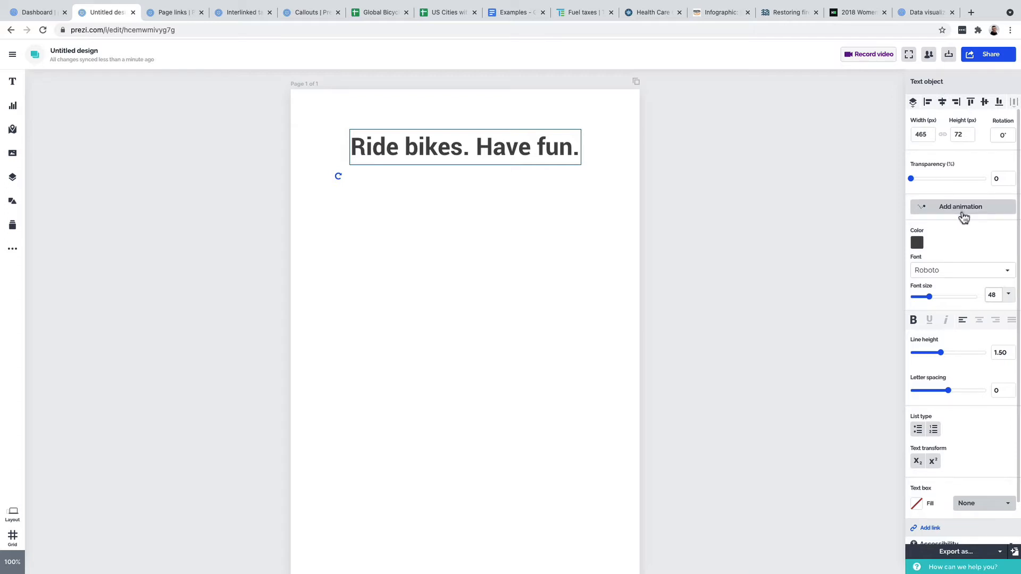
# Review the heading's colour, font and other text options, and set its text alignment to centre.
pyautogui.click(917, 244)
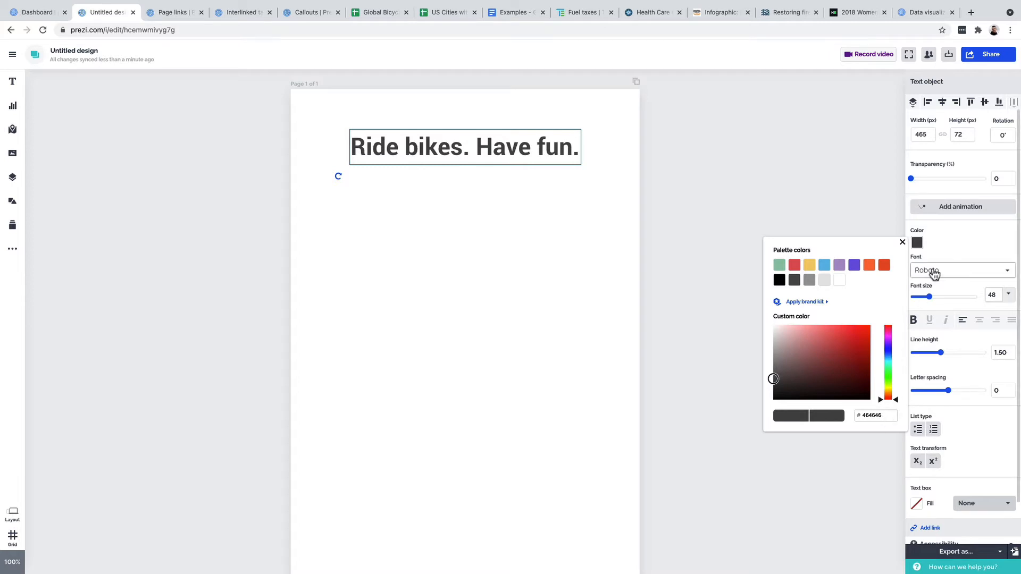
pyautogui.click(958, 271)
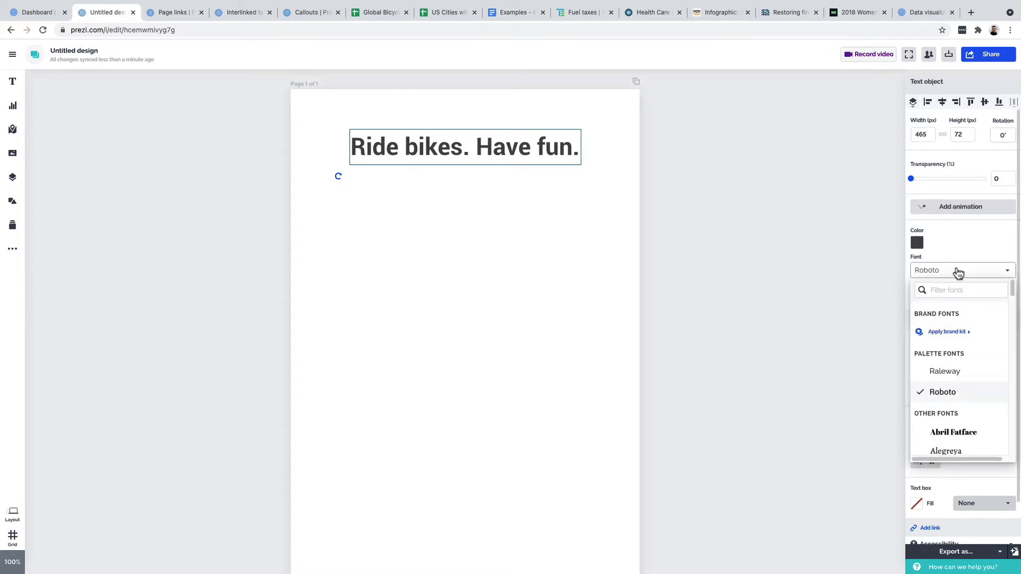
pyautogui.click(956, 256)
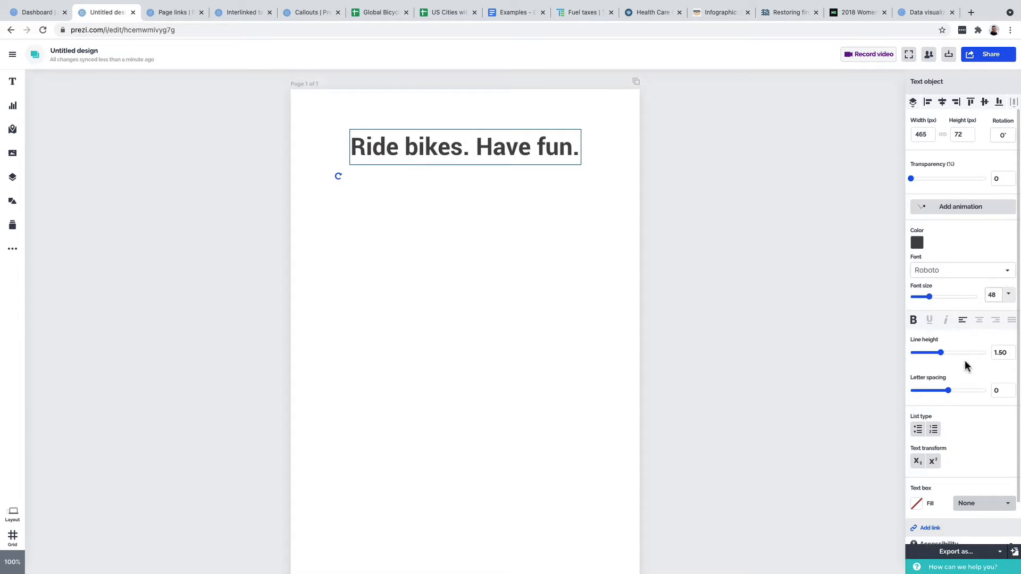
pyautogui.scroll(-1, 946, 417)
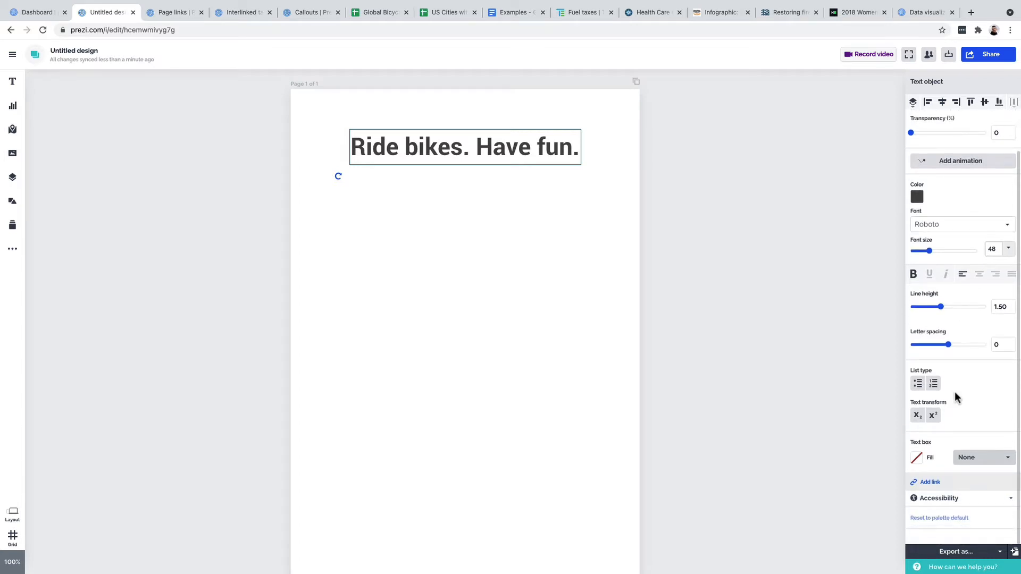
pyautogui.scroll(1, 954, 393)
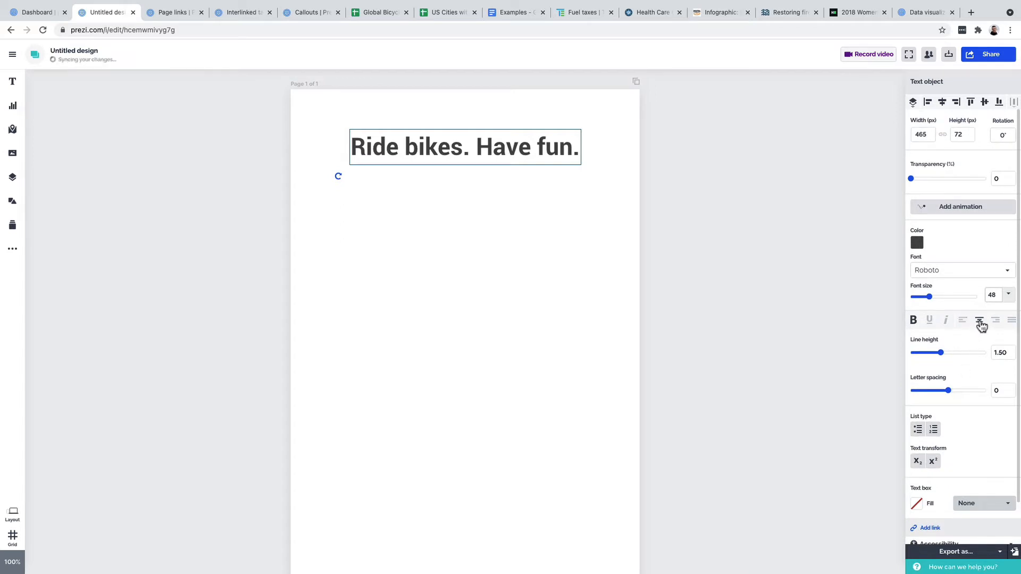
pyautogui.click(468, 237)
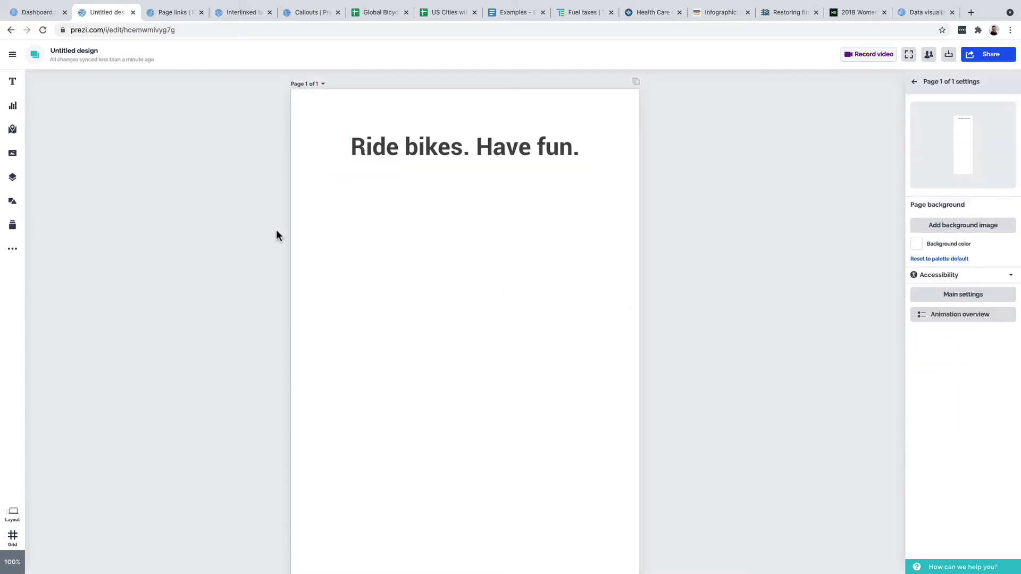
# Browse the available chart types from Line through Facts & figures.
pyautogui.click(15, 107)
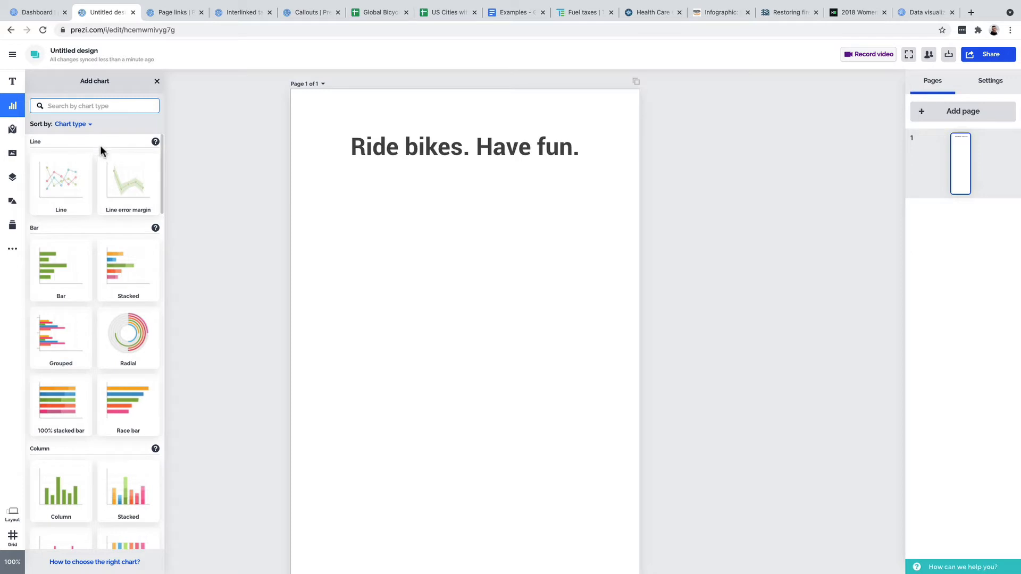
pyautogui.moveTo(100, 206)
pyautogui.scroll(-3, 100, 206)
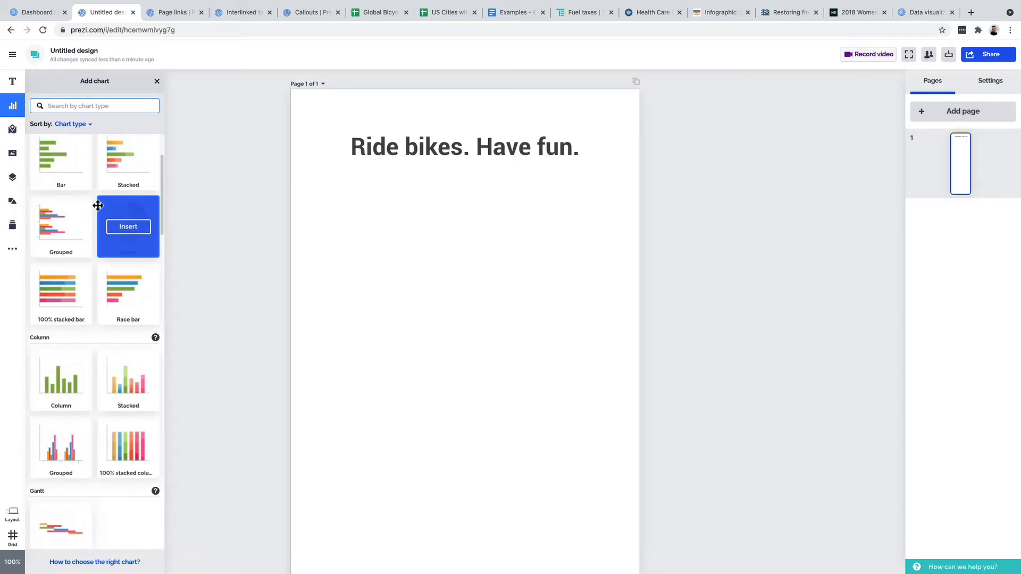
pyautogui.scroll(-2, 96, 206)
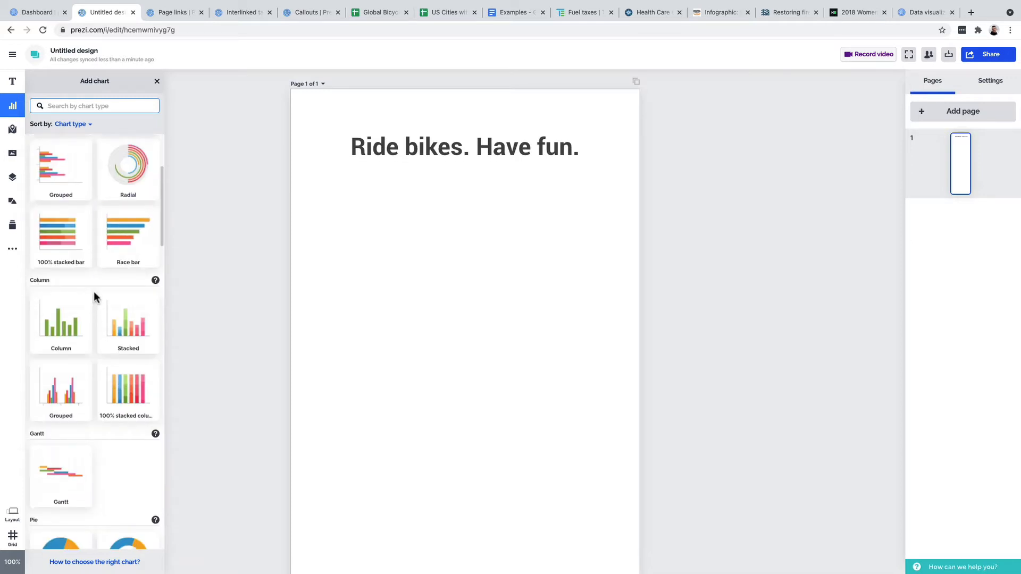
pyautogui.scroll(-5, 94, 291)
pyautogui.scroll(-3, 94, 291)
pyautogui.scroll(-4, 104, 282)
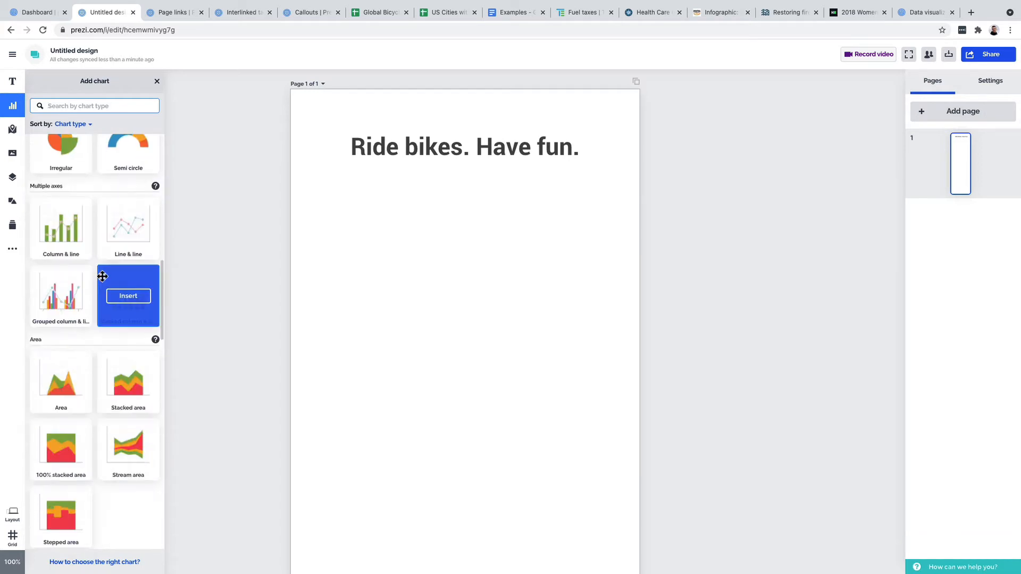
pyautogui.scroll(-3, 100, 268)
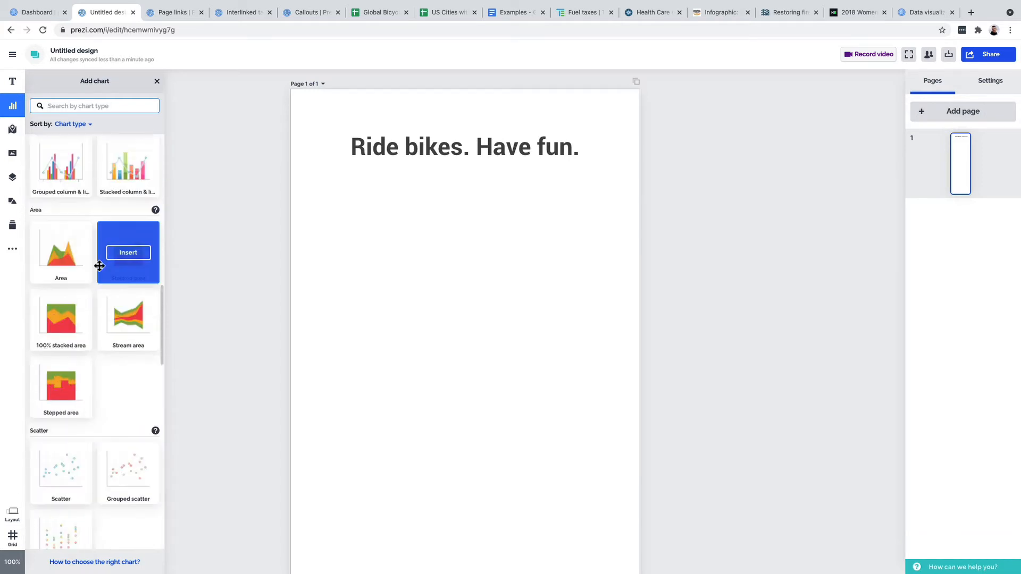
pyautogui.scroll(-14, 98, 347)
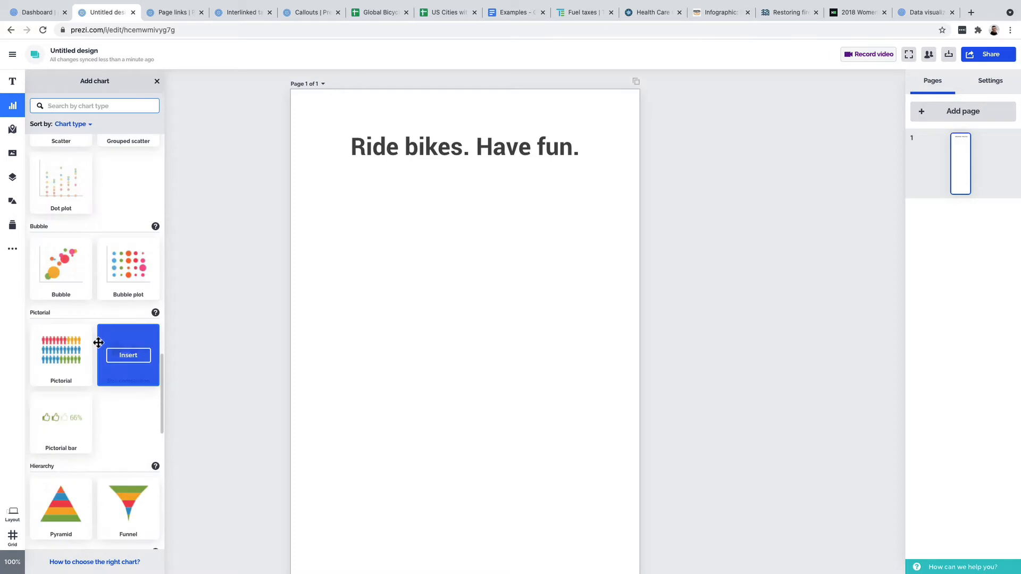
pyautogui.scroll(-5, 98, 343)
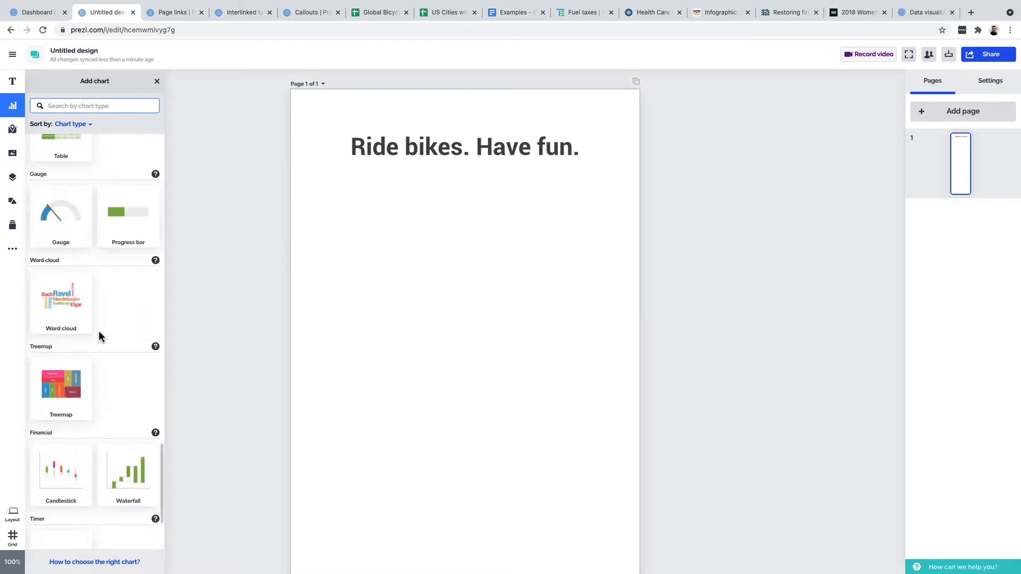
pyautogui.scroll(-3, 103, 377)
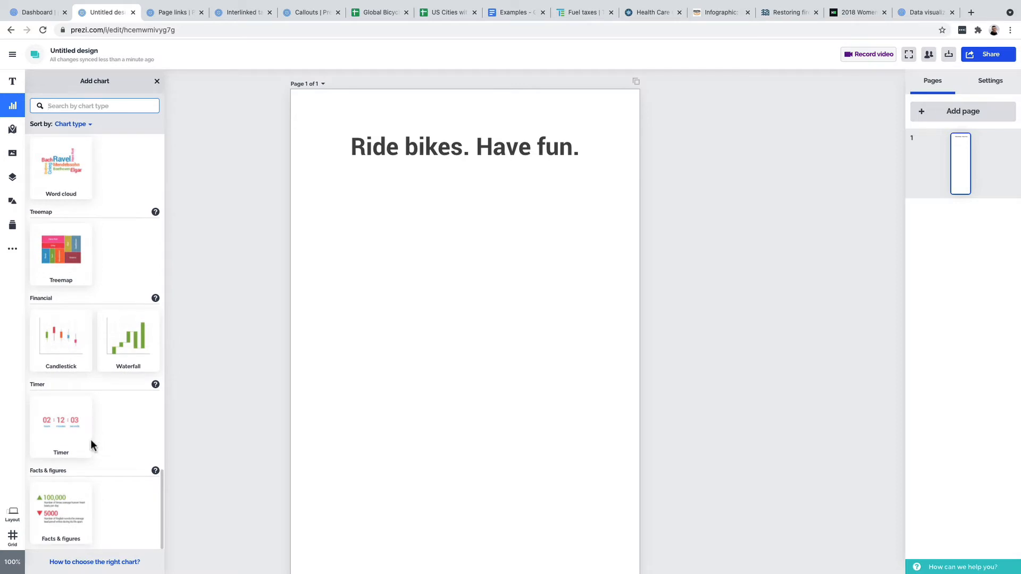
pyautogui.scroll(20, 95, 423)
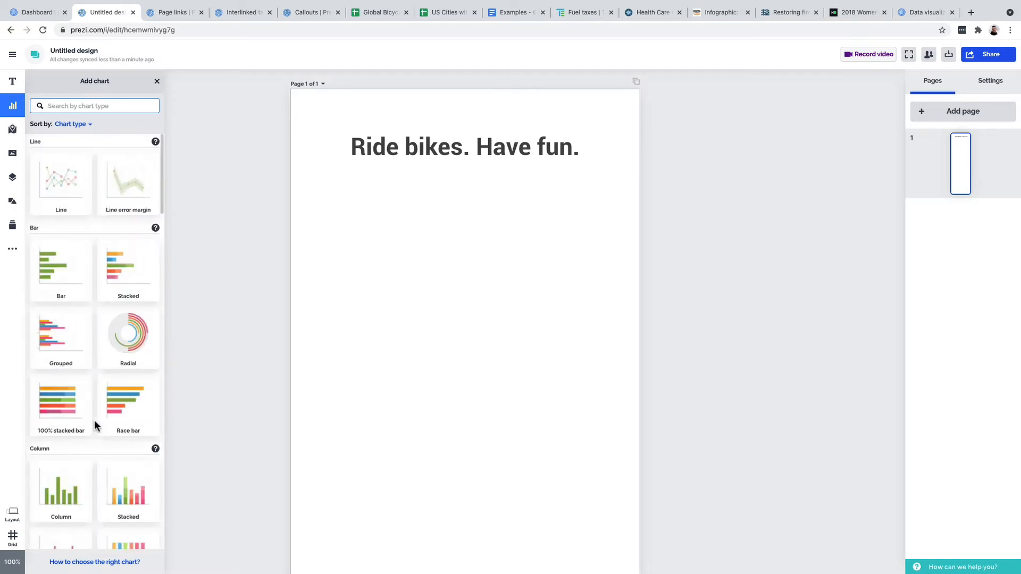
# Insert a Line chart below the heading and open its data sheet for editing.
pyautogui.click(57, 184)
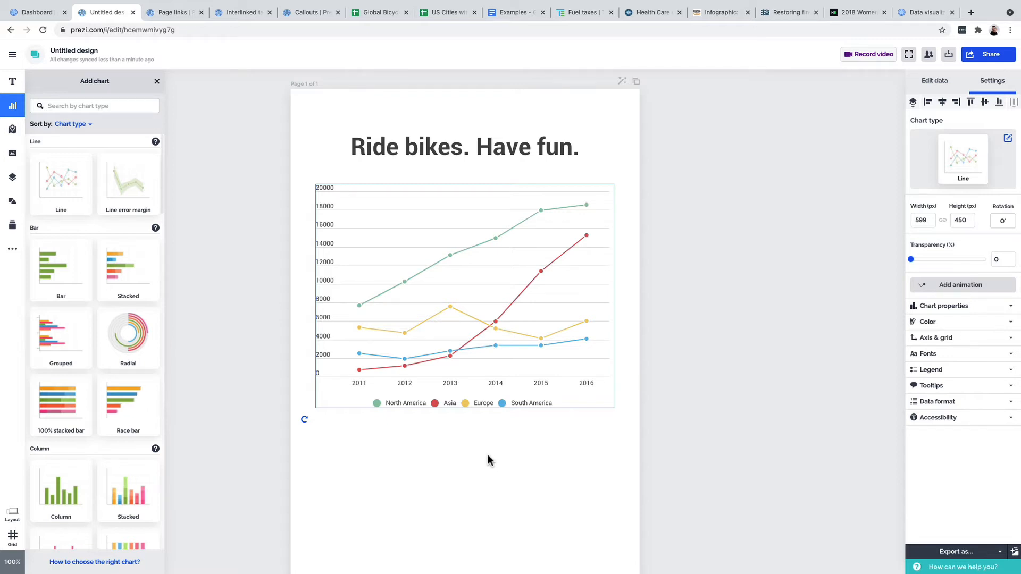
pyautogui.click(574, 291)
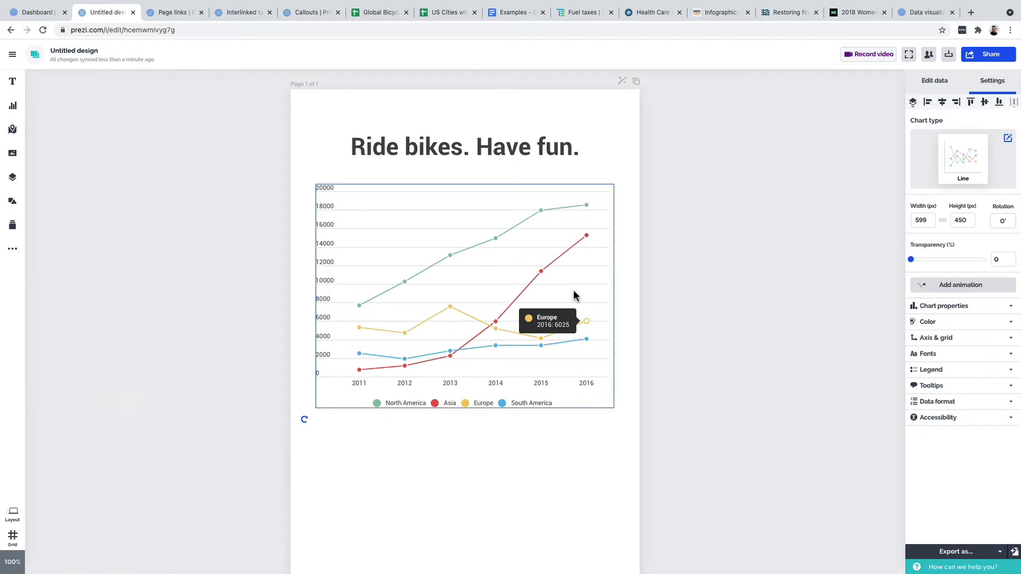
pyautogui.click(573, 289)
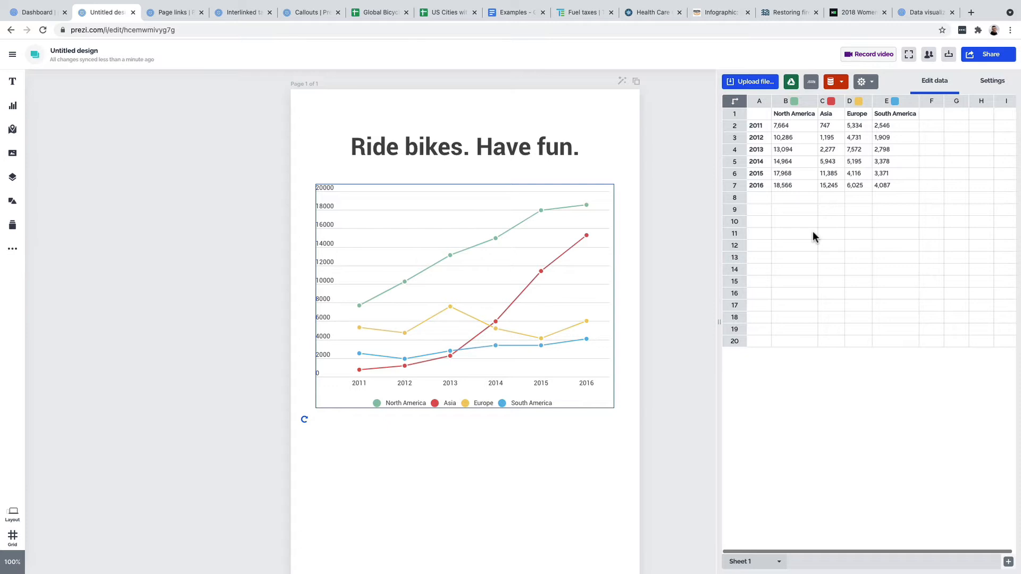
# Set the line chart's North America values to 4000 for 2013 and 10000 for 2016.
pyautogui.doubleClick(798, 151)
pyautogui.write('4000')
pyautogui.press('Return')
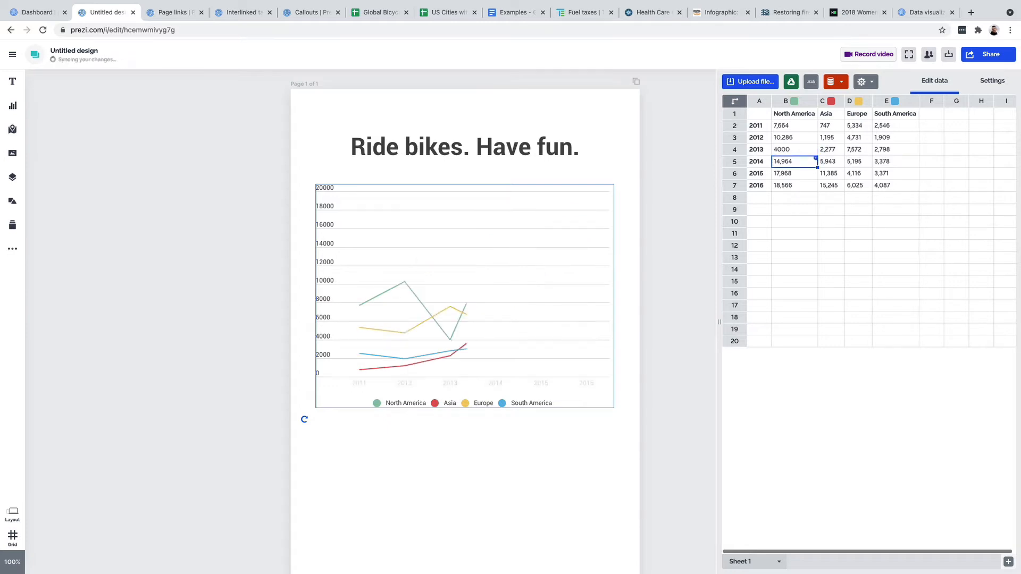
pyautogui.click(795, 186)
pyautogui.doubleClick(795, 187)
pyautogui.write('10000')
pyautogui.press('Return')
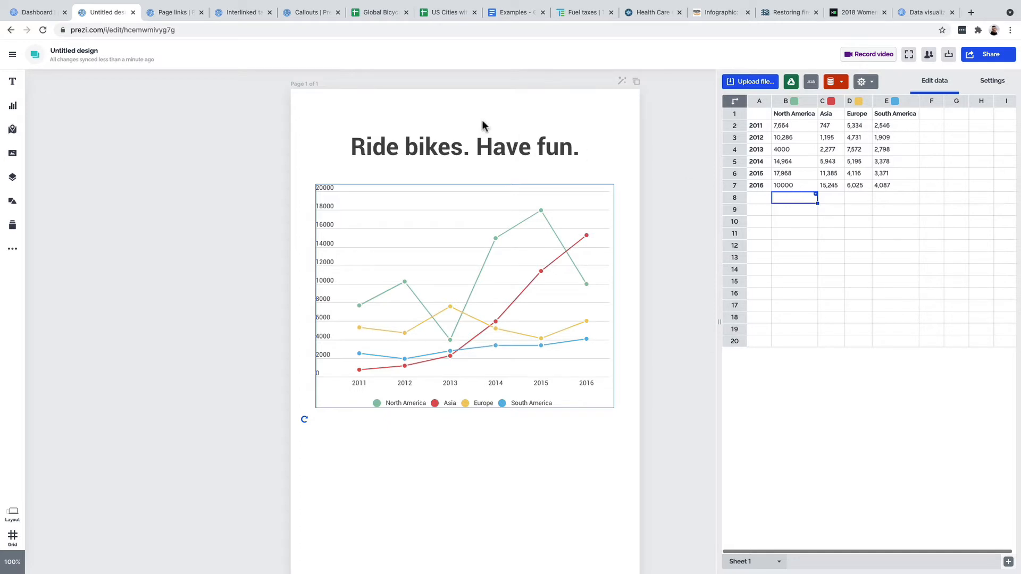
# Replace the chart's sample data with range A1:C59 copied from the Global Bicycle and Automobile Production spreadsheet in Google Sheets.
pyautogui.click(375, 13)
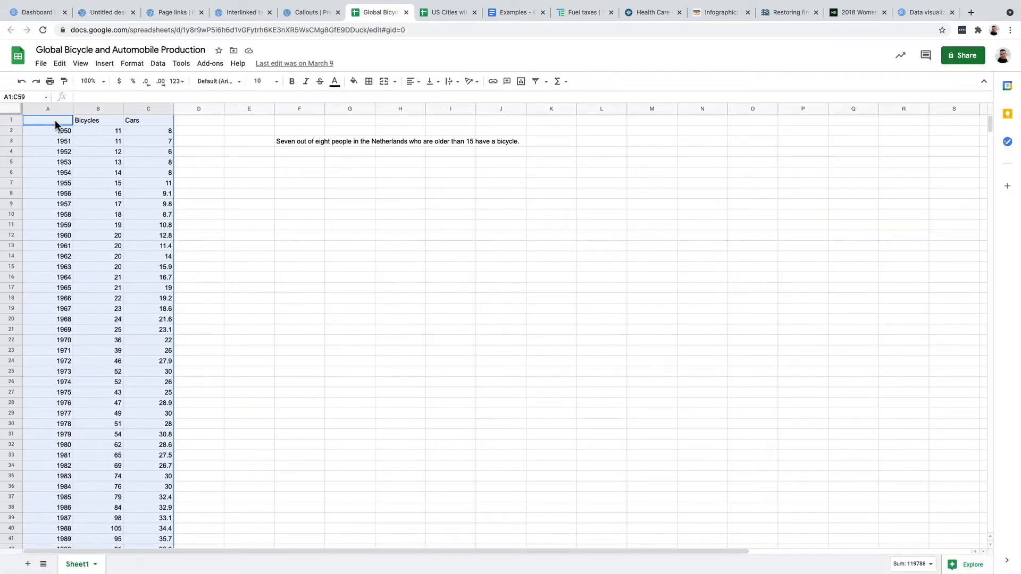
pyautogui.hotkey('ctrl', 'c')
pyautogui.click(96, 16)
pyautogui.moveTo(760, 113); pyautogui.dragTo(877, 188)
pyautogui.press('Delete')
pyautogui.click(757, 114)
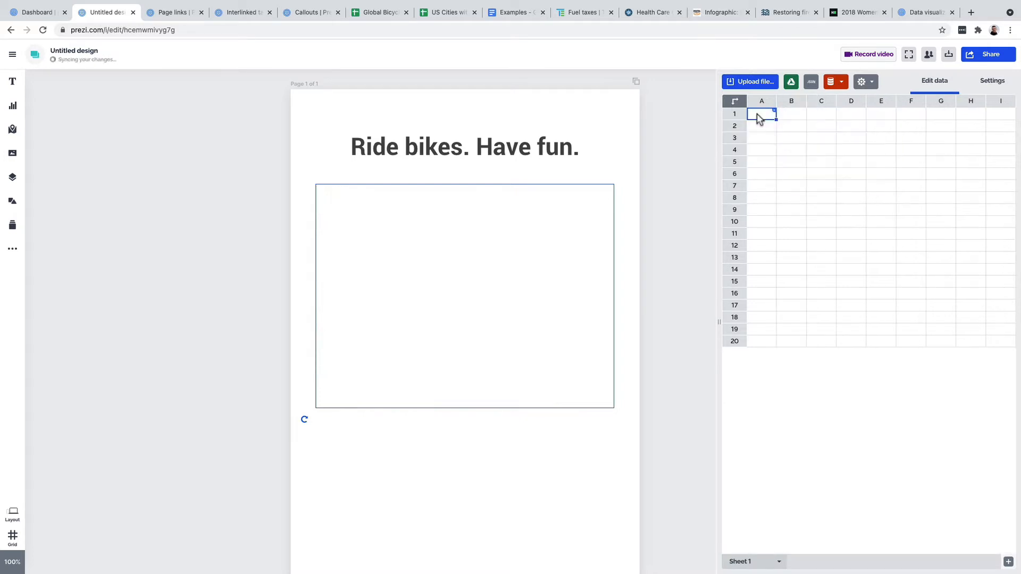
pyautogui.hotkey('ctrl', 'v')
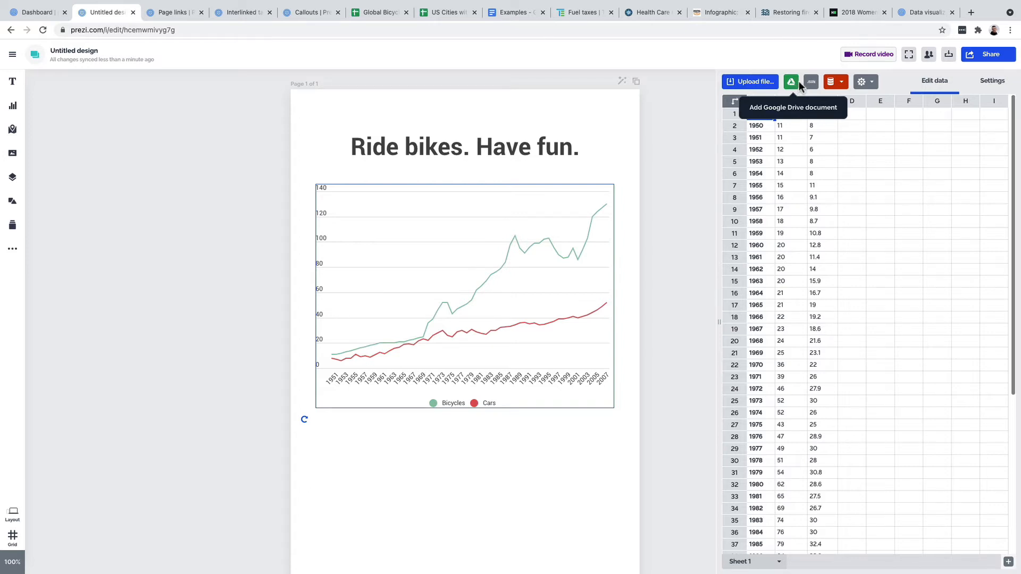
# Look at the chart's JSON feed import and MySQL database connection forms, closing each without entering anything.
pyautogui.click(811, 85)
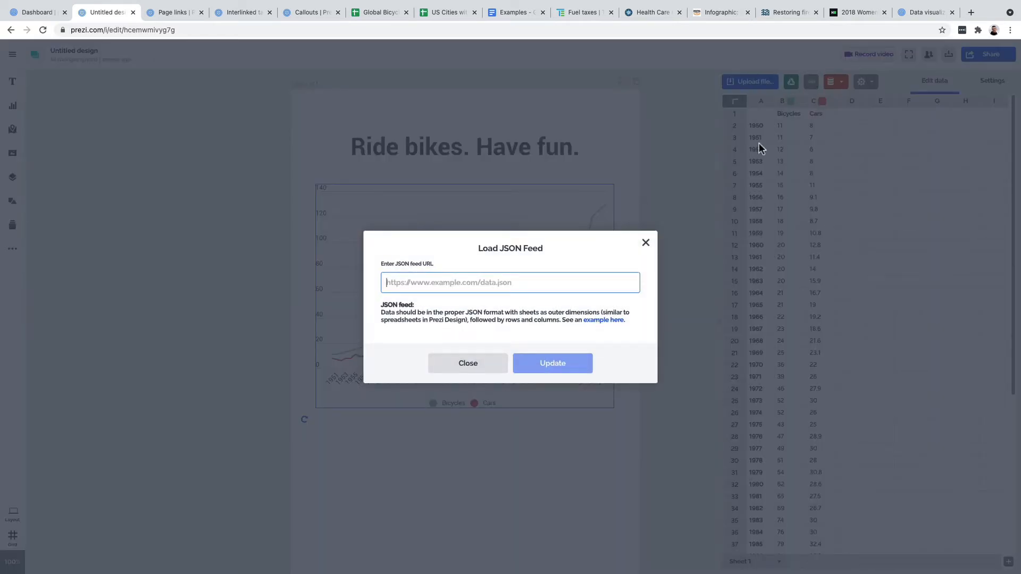
pyautogui.click(646, 245)
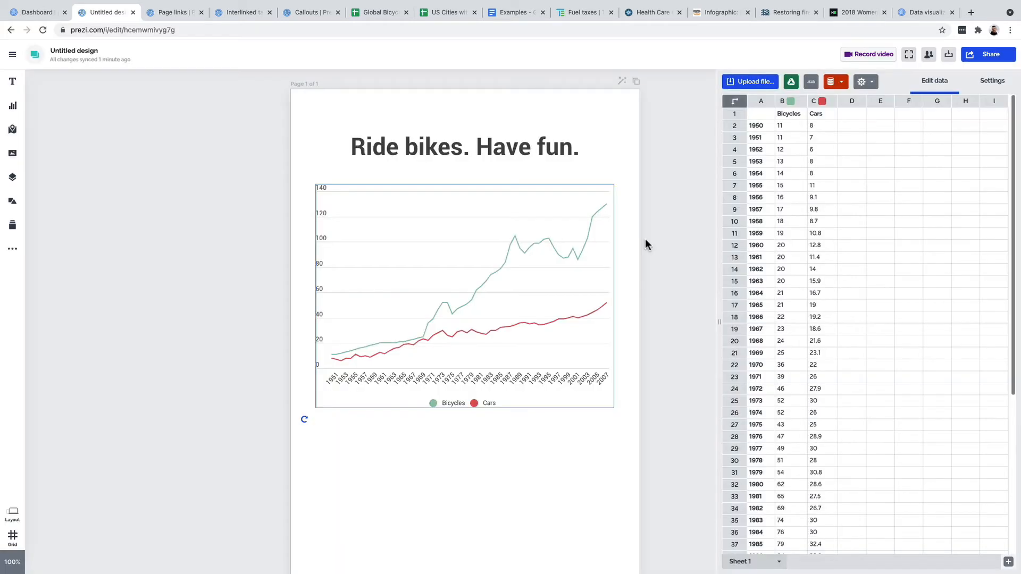
pyautogui.click(841, 85)
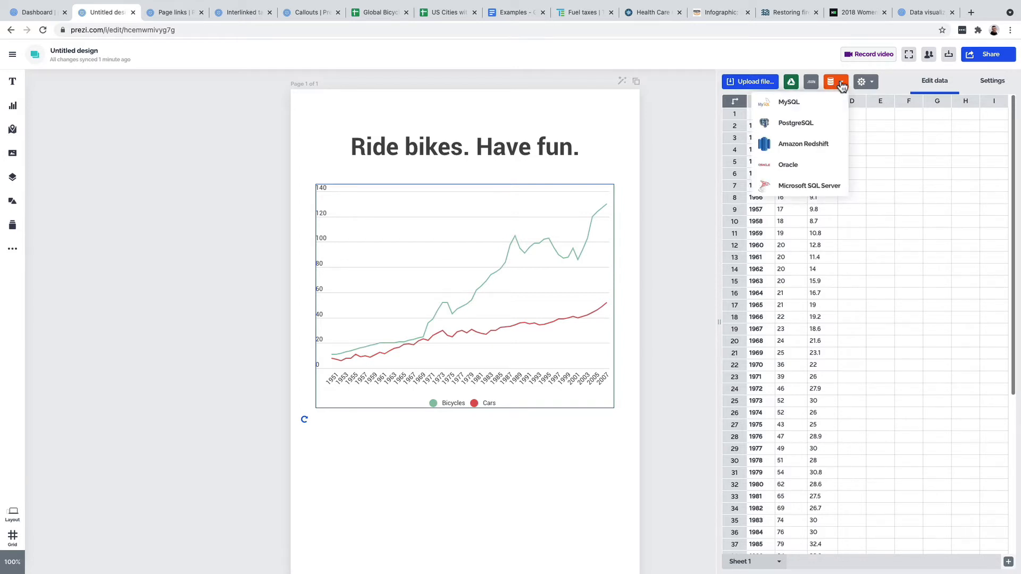
pyautogui.click(820, 103)
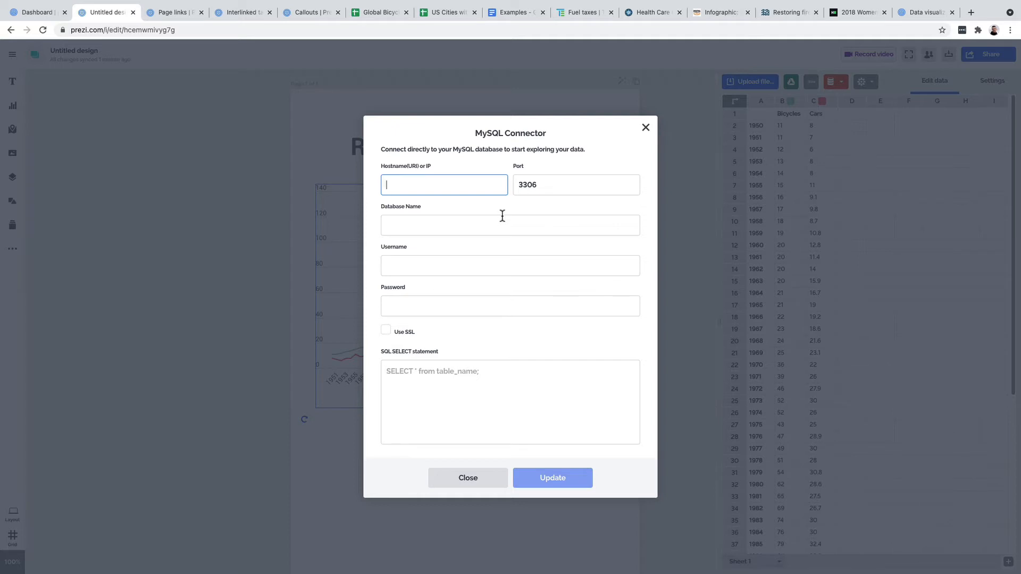
pyautogui.click(646, 128)
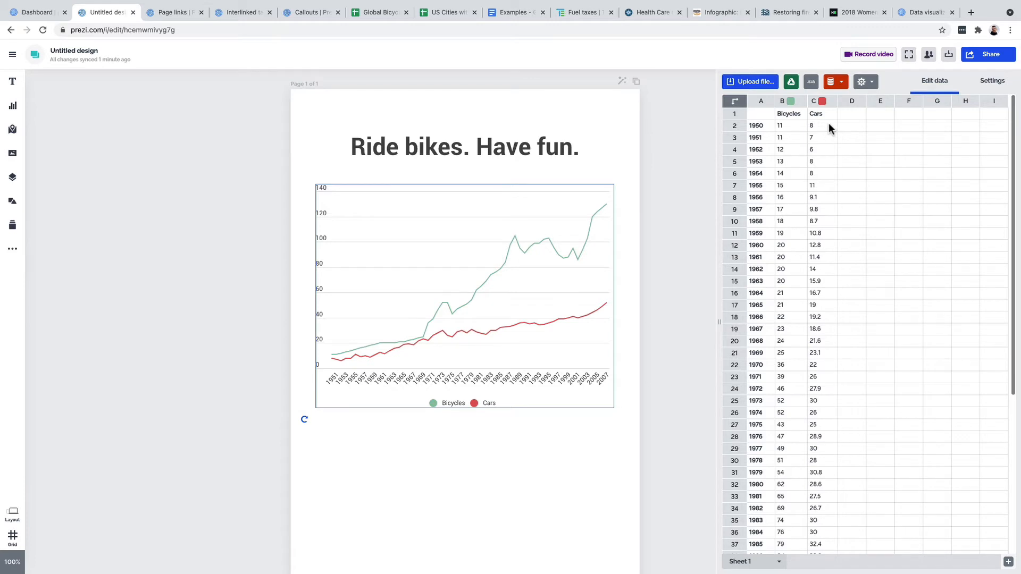
# Turn on smooth curves in the line chart's properties.
pyautogui.click(992, 83)
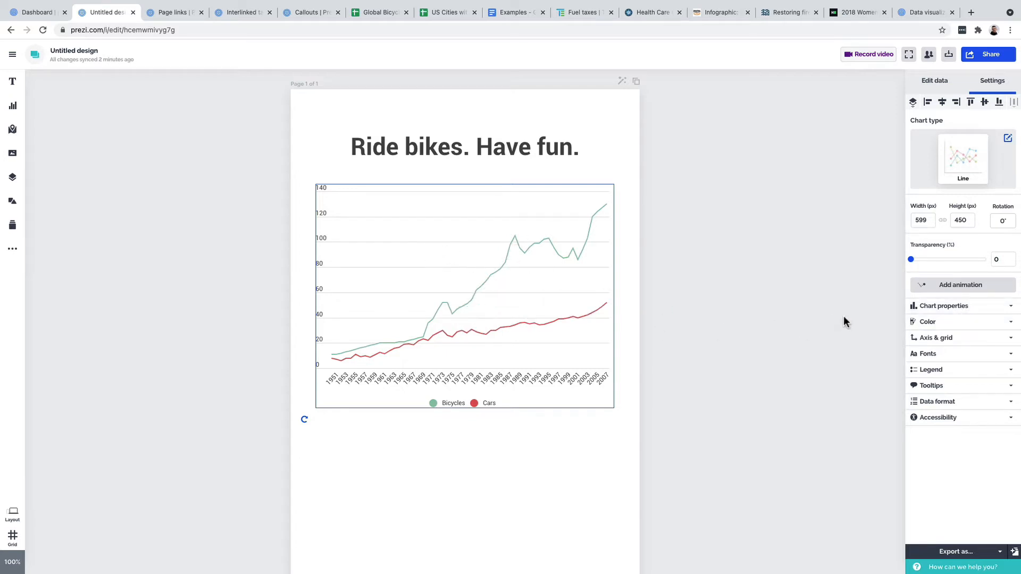
pyautogui.click(982, 309)
pyautogui.scroll(-1, 983, 334)
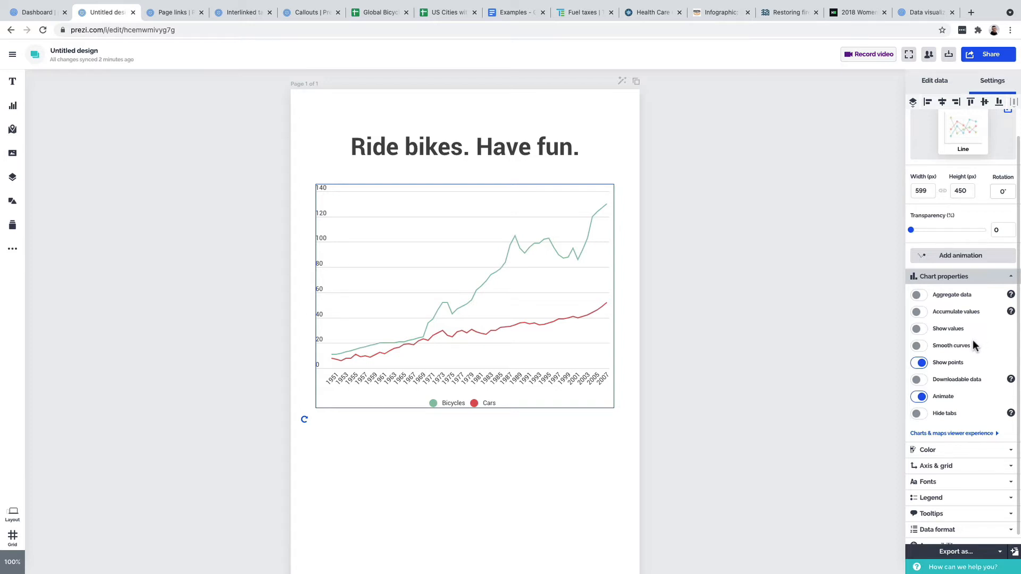
pyautogui.click(920, 346)
# Try the chart's downloadable data option, switching it on and off again.
pyautogui.click(922, 381)
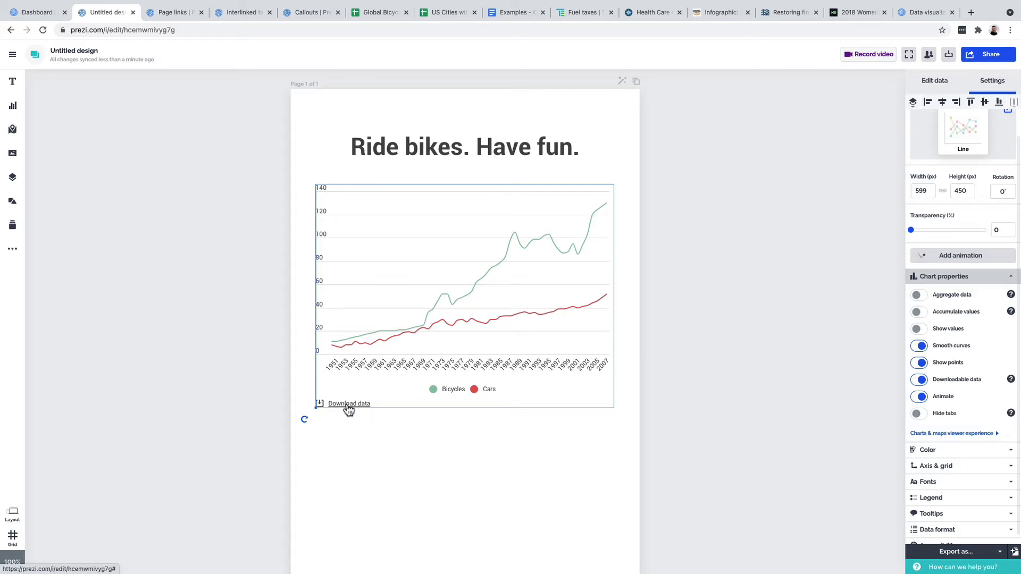
pyautogui.click(923, 382)
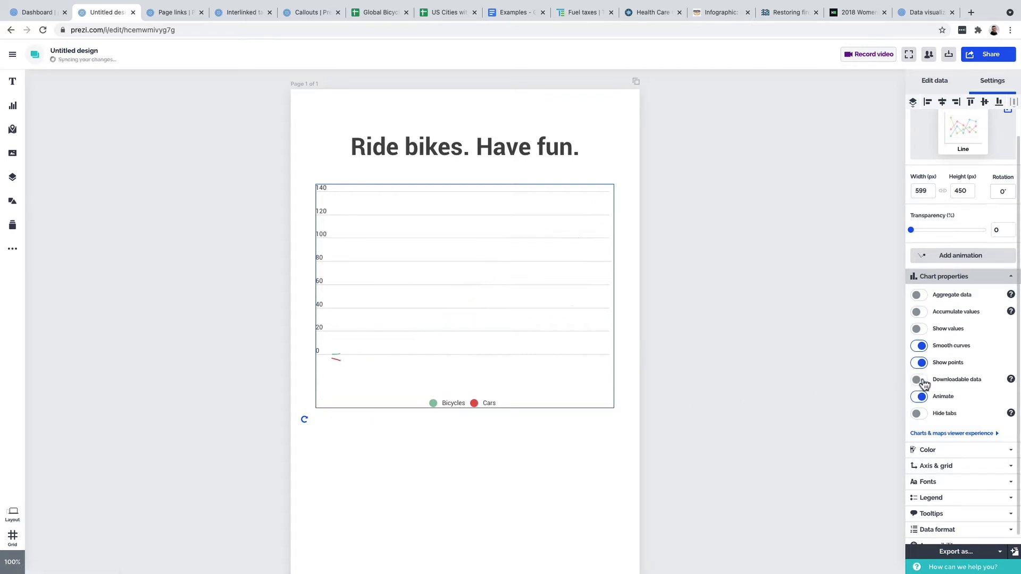
pyautogui.click(976, 279)
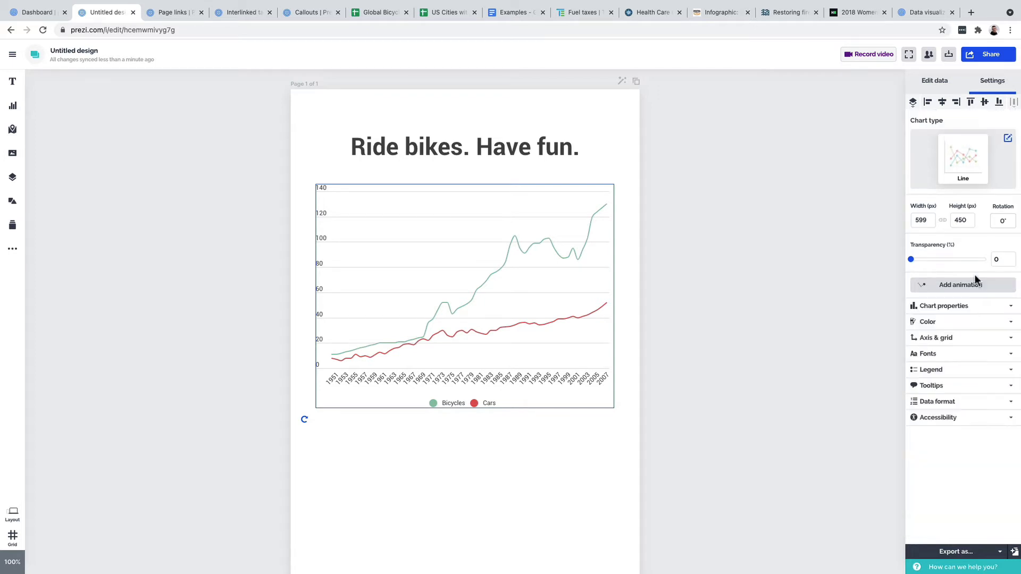
# Set the Cars line weight to 4 and apply it to all lines in the chart.
pyautogui.click(973, 322)
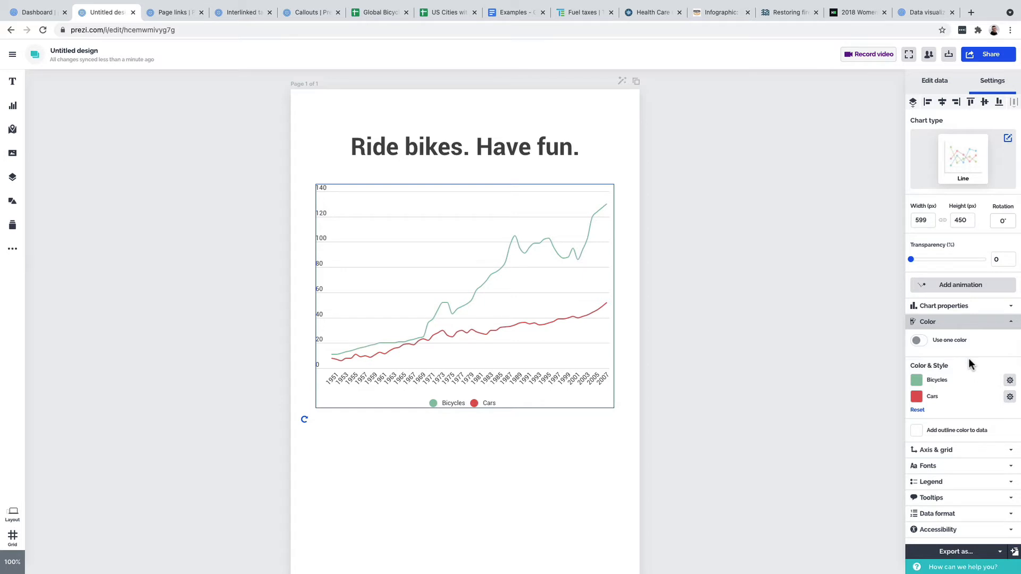
pyautogui.click(1010, 398)
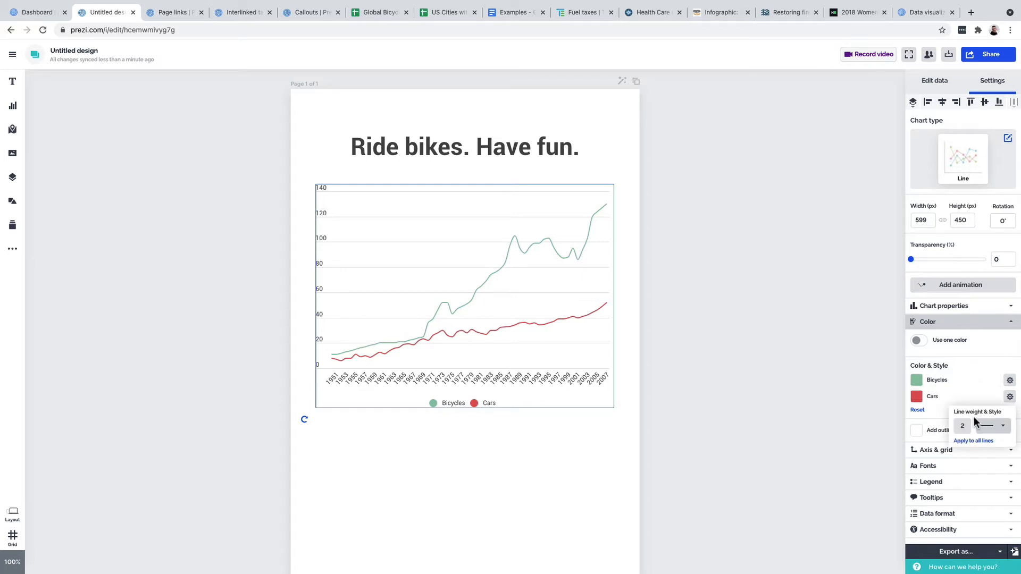
pyautogui.click(962, 425)
pyautogui.write('4')
pyautogui.click(983, 441)
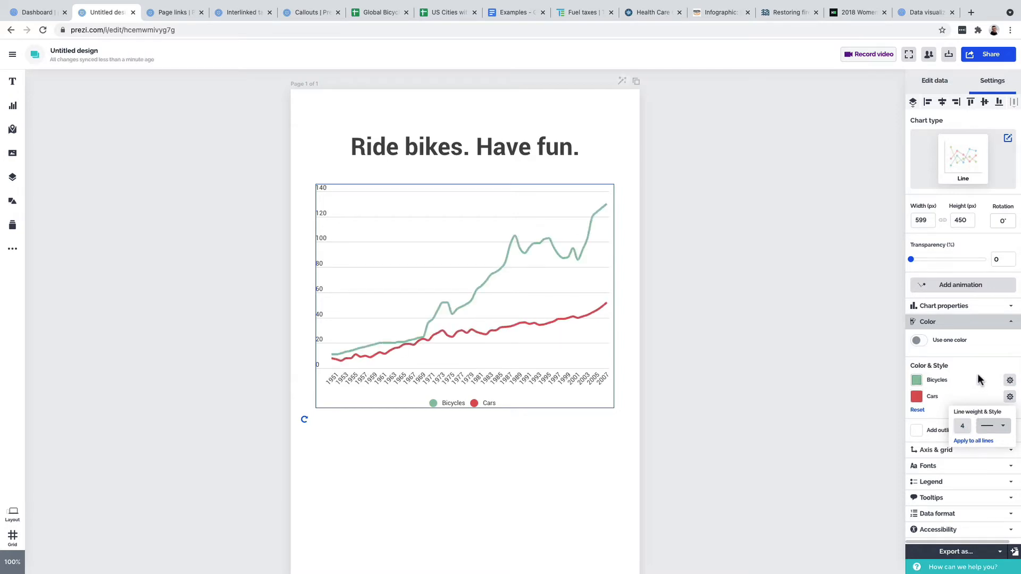
pyautogui.click(970, 324)
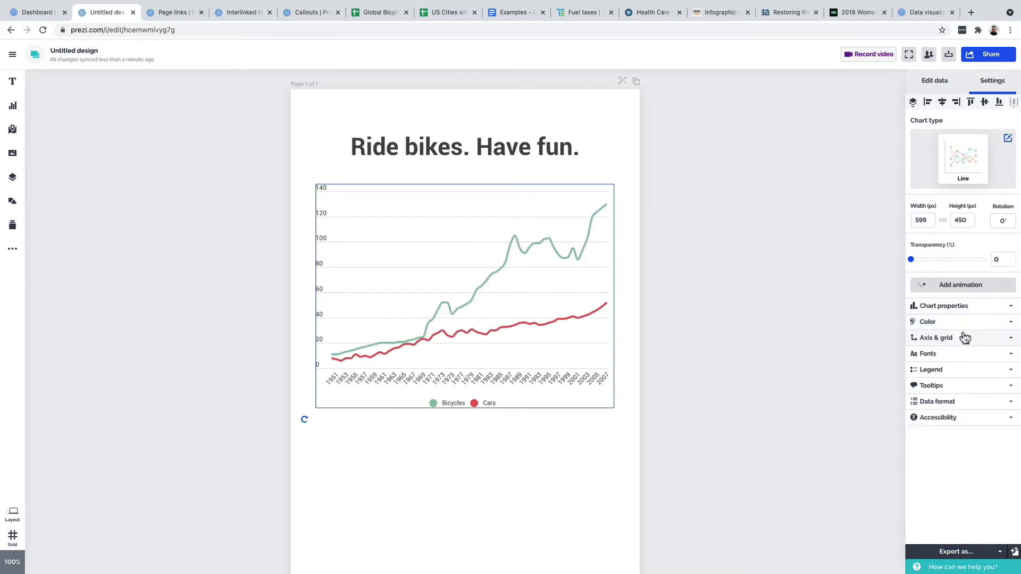
# Raise the transparency of the chart's horizontal grid lines to 95%.
pyautogui.click(962, 341)
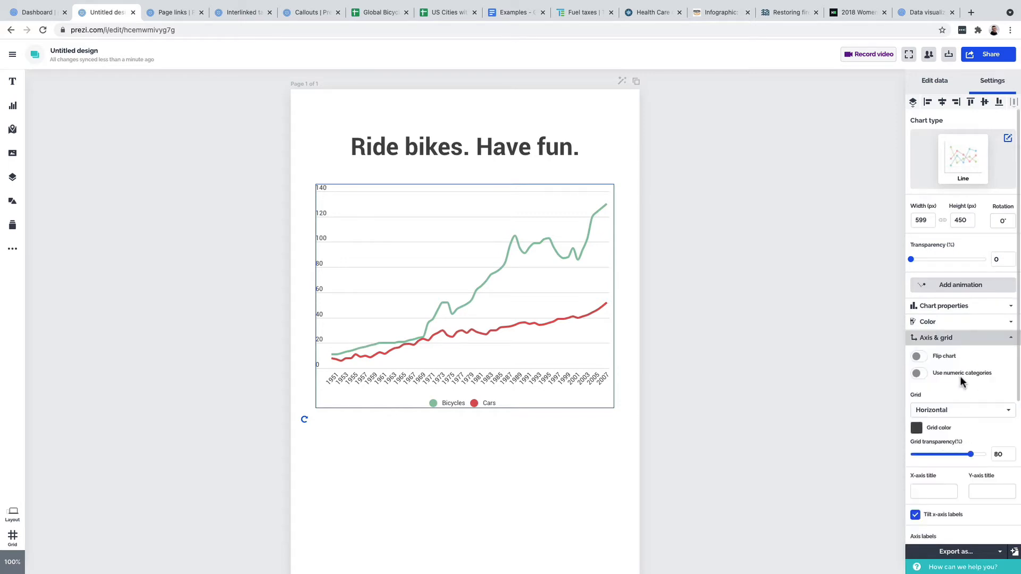
pyautogui.scroll(-2, 960, 380)
pyautogui.moveTo(969, 419); pyautogui.dragTo(984, 425)
pyautogui.scroll(-1, 977, 407)
pyautogui.scroll(-1, 977, 403)
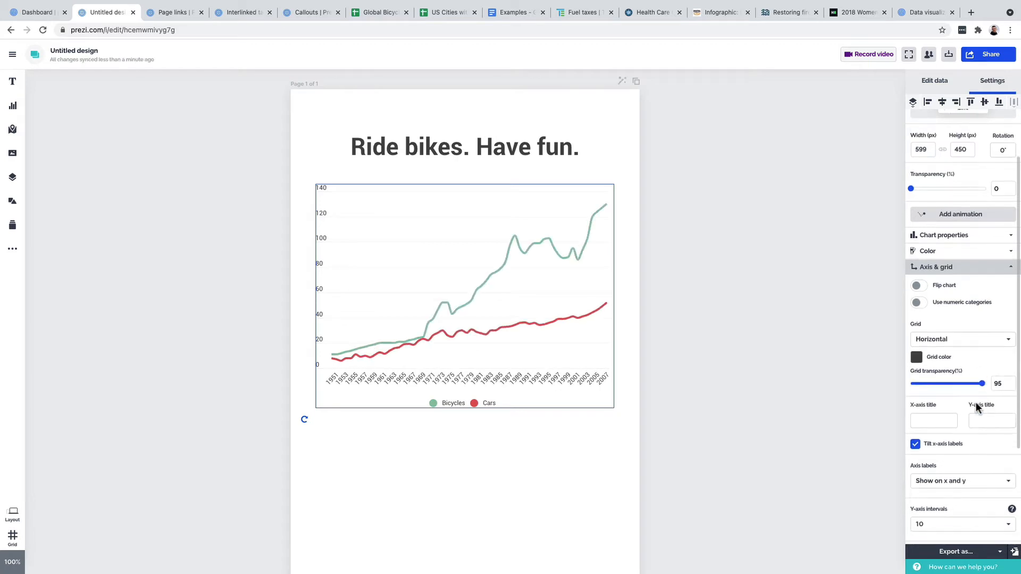
# Set the chart's y-axis intervals to 15.
pyautogui.scroll(-5, 955, 393)
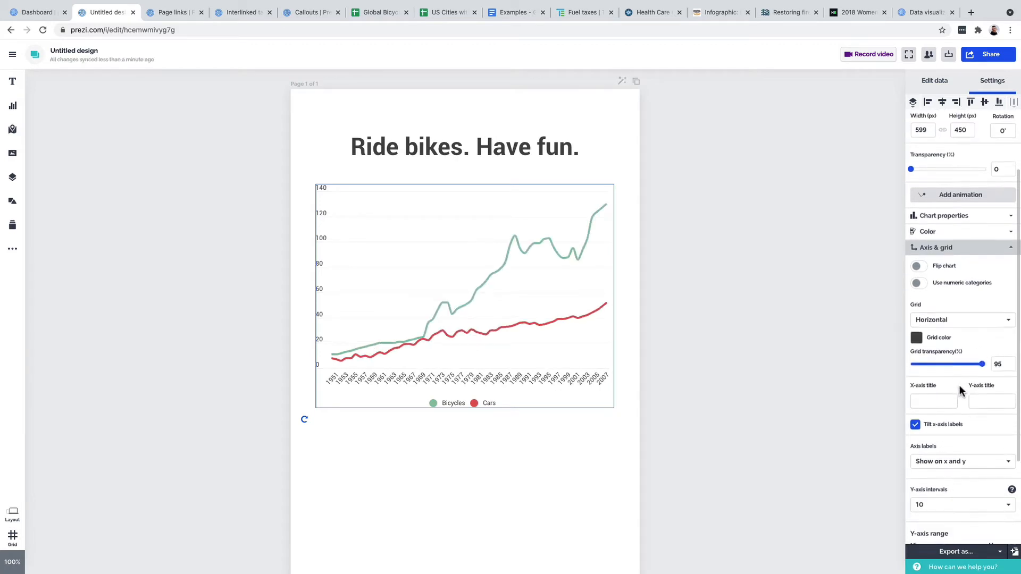
pyautogui.click(956, 420)
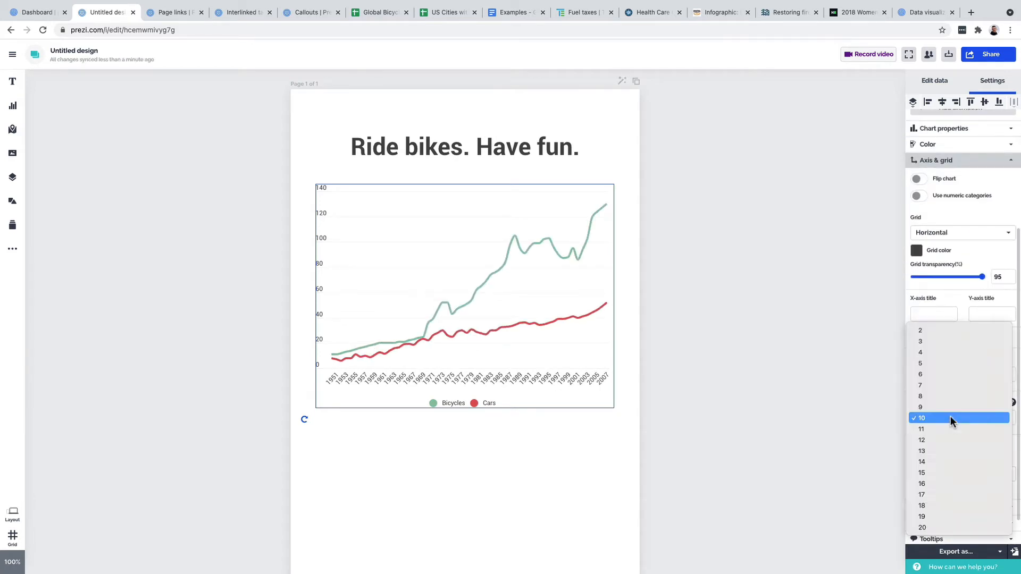
pyautogui.click(950, 472)
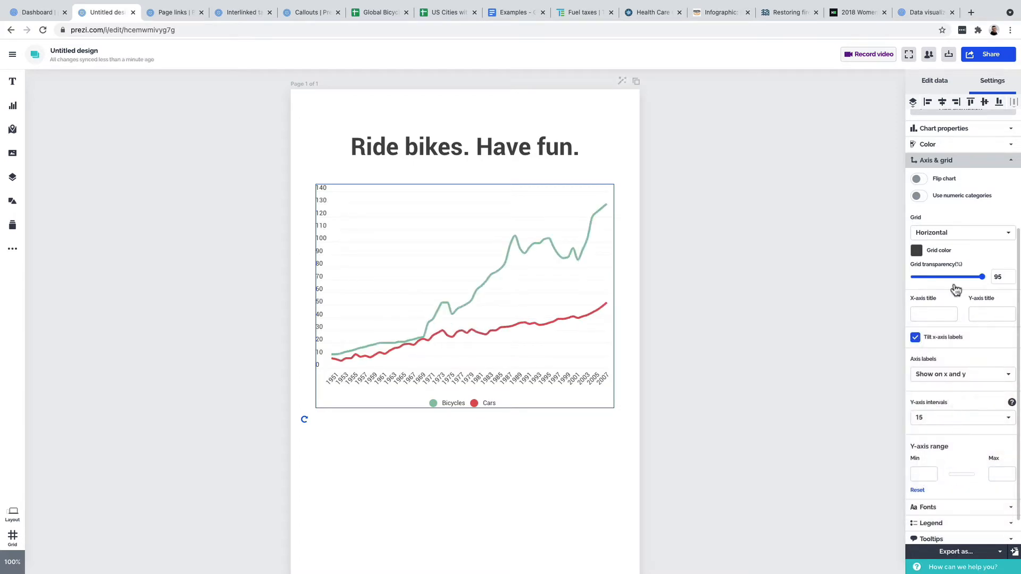
pyautogui.click(965, 160)
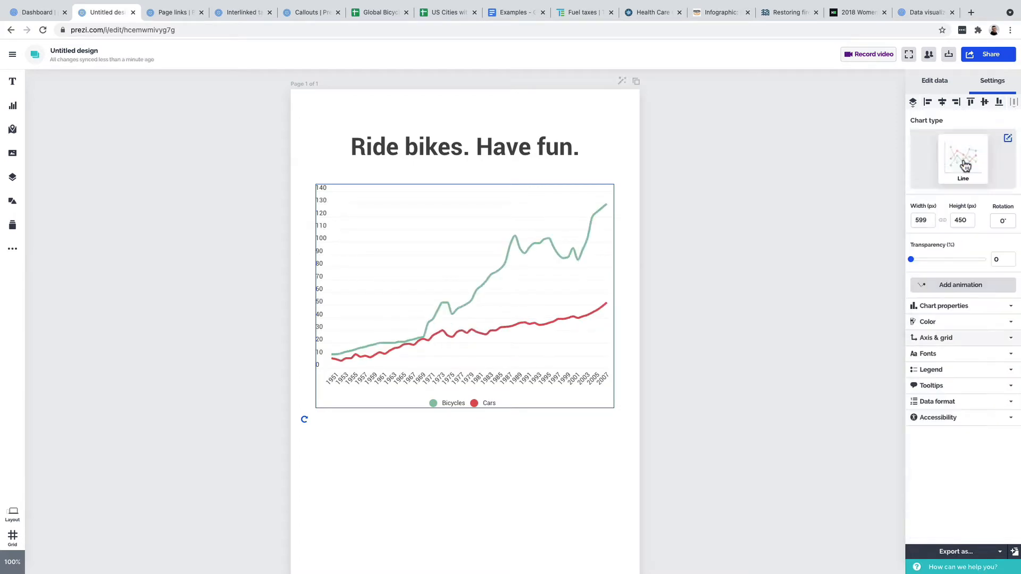
# Set the chart legend's font size to 17 in the advanced font settings.
pyautogui.click(952, 356)
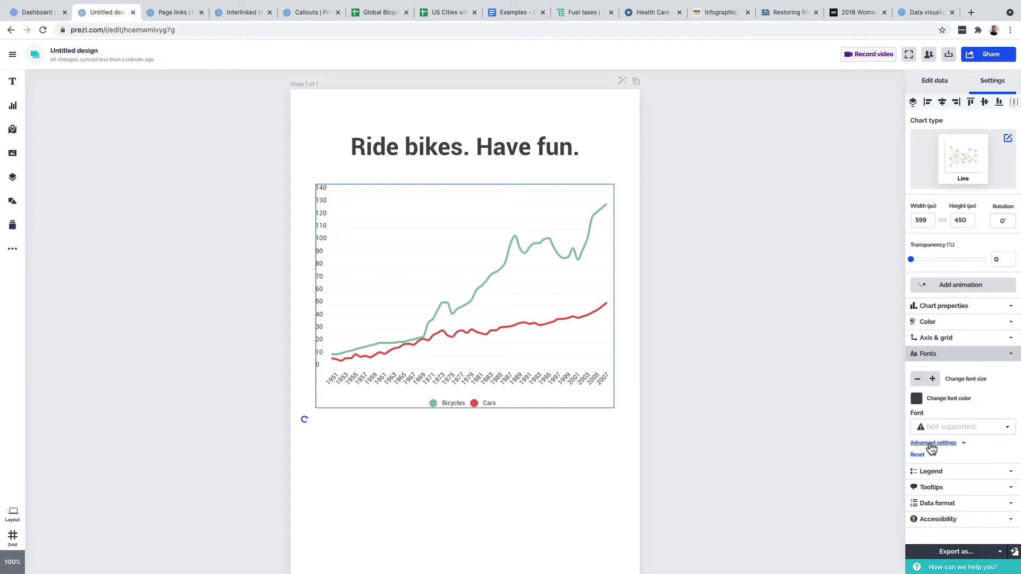
pyautogui.click(948, 445)
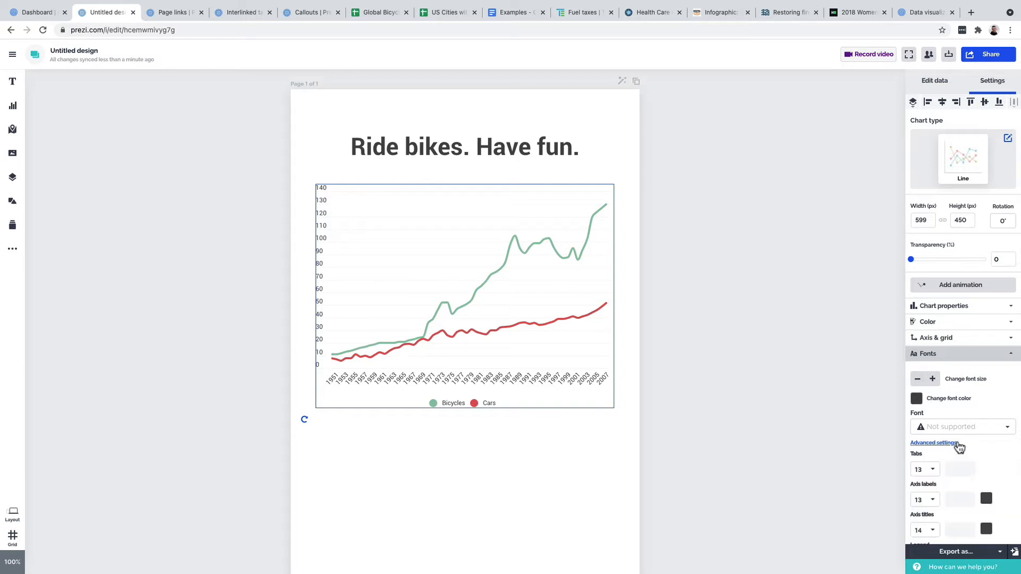
pyautogui.scroll(-3, 951, 447)
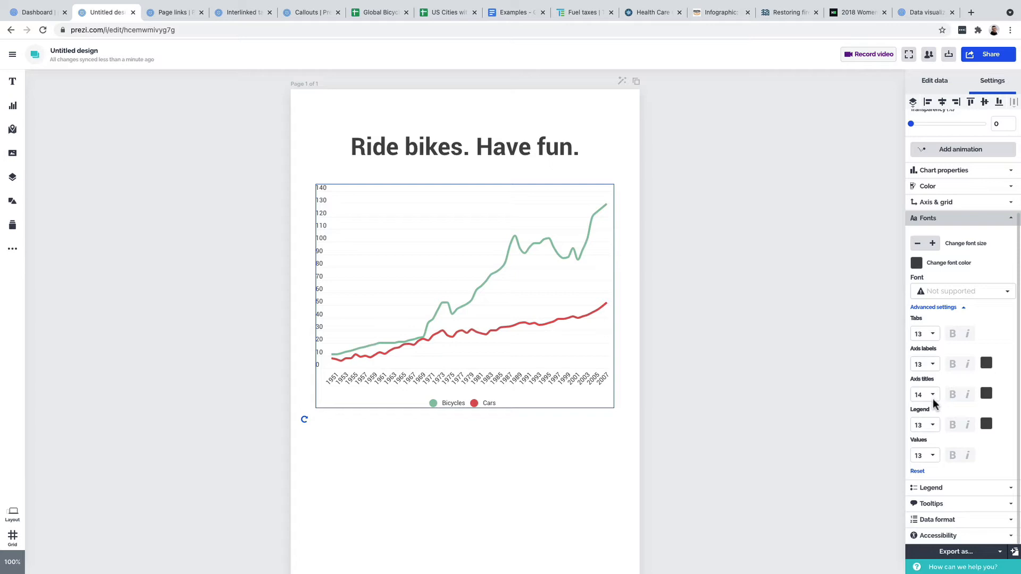
pyautogui.click(933, 424)
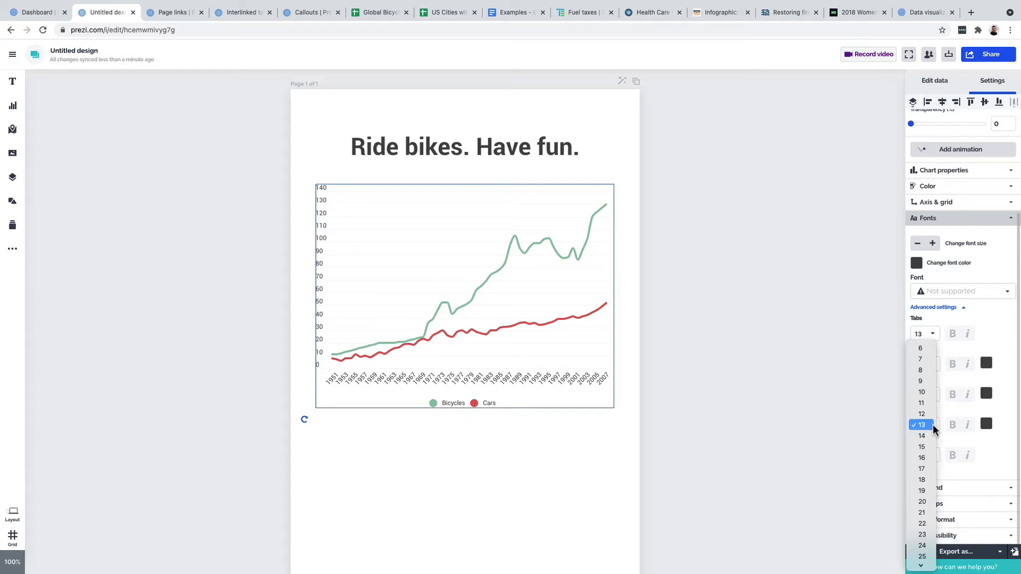
pyautogui.click(924, 471)
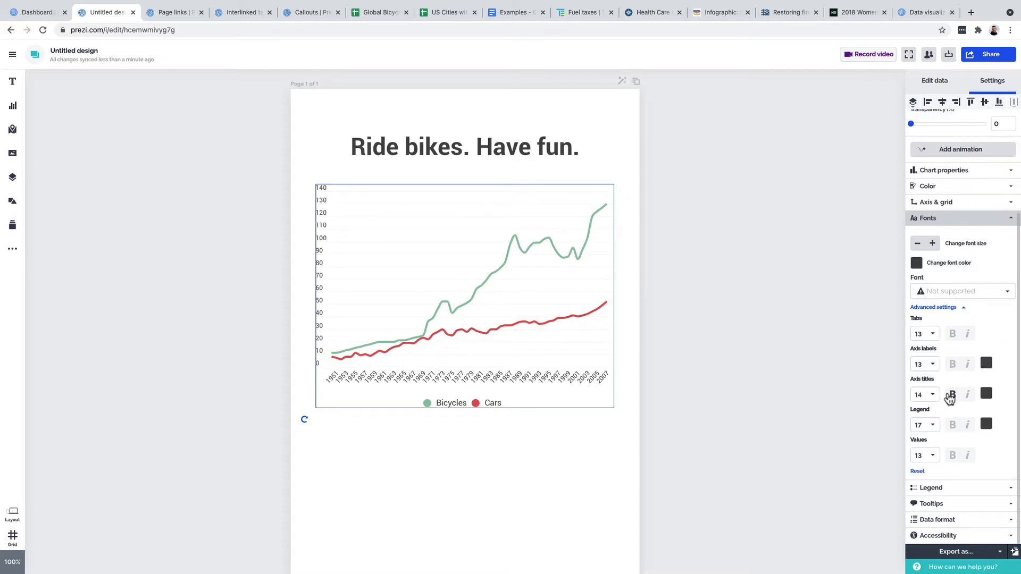
pyautogui.click(961, 225)
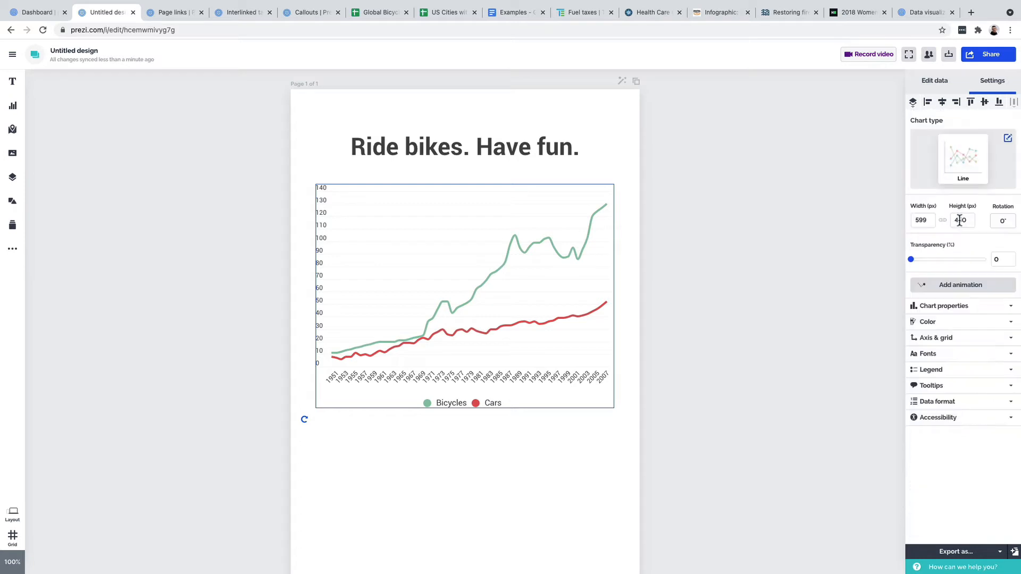
# Review the position choices for the chart legend, keeping it at Bottom.
pyautogui.click(963, 372)
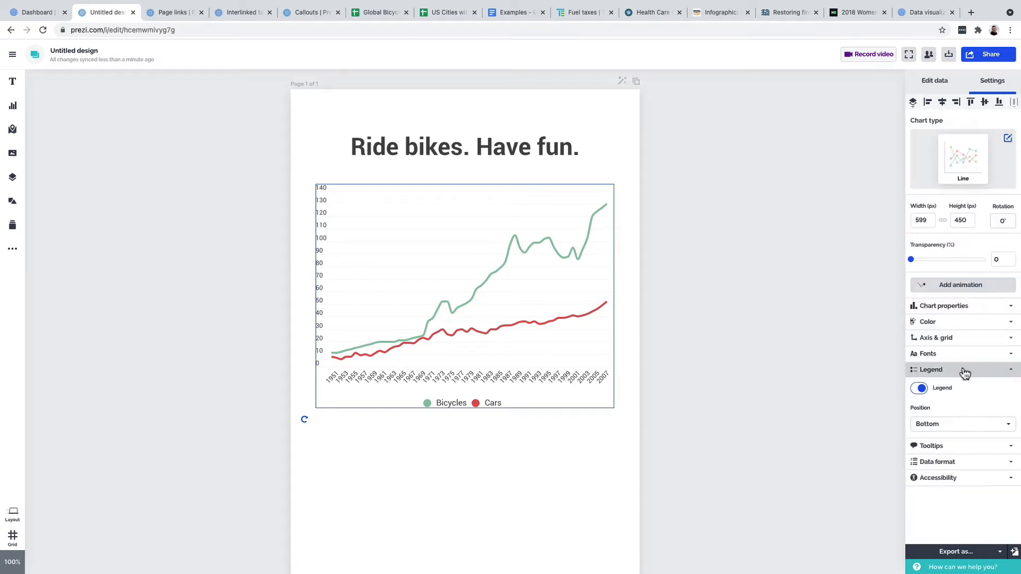
pyautogui.click(955, 424)
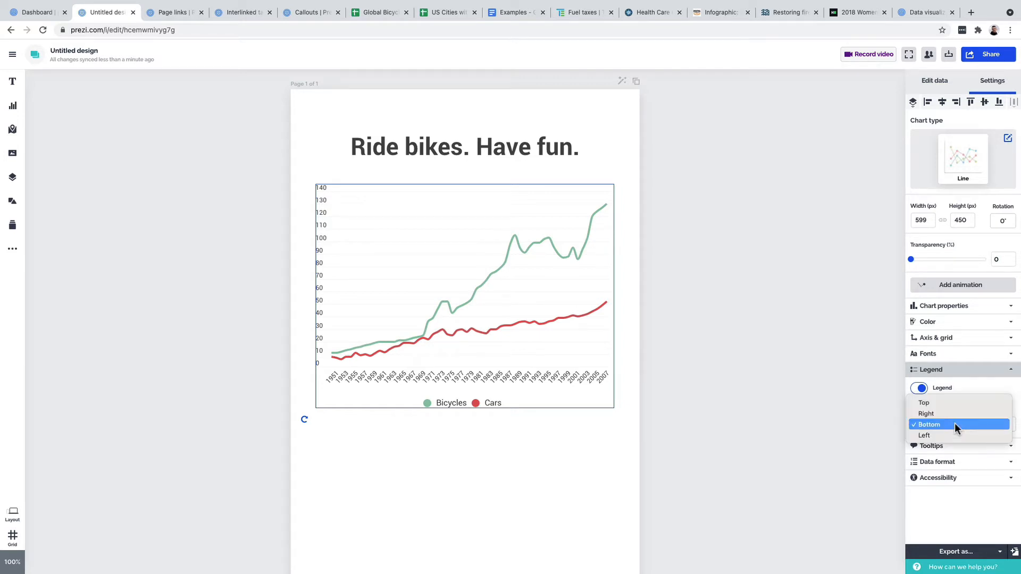
pyautogui.click(955, 424)
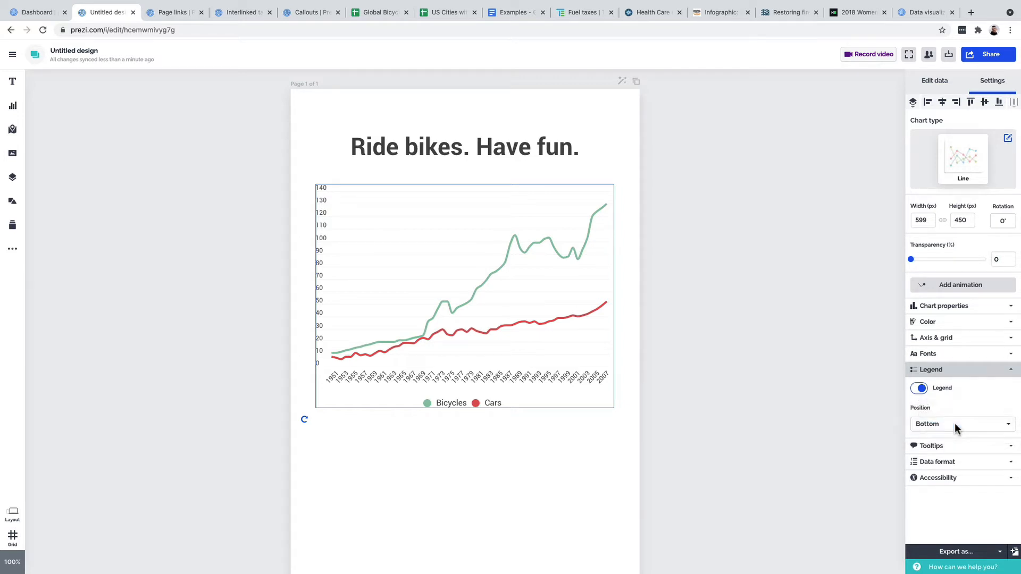
pyautogui.click(960, 374)
# Check the chart's tooltip setting and preview the data tooltips at several points along the Bicycles line.
pyautogui.click(957, 390)
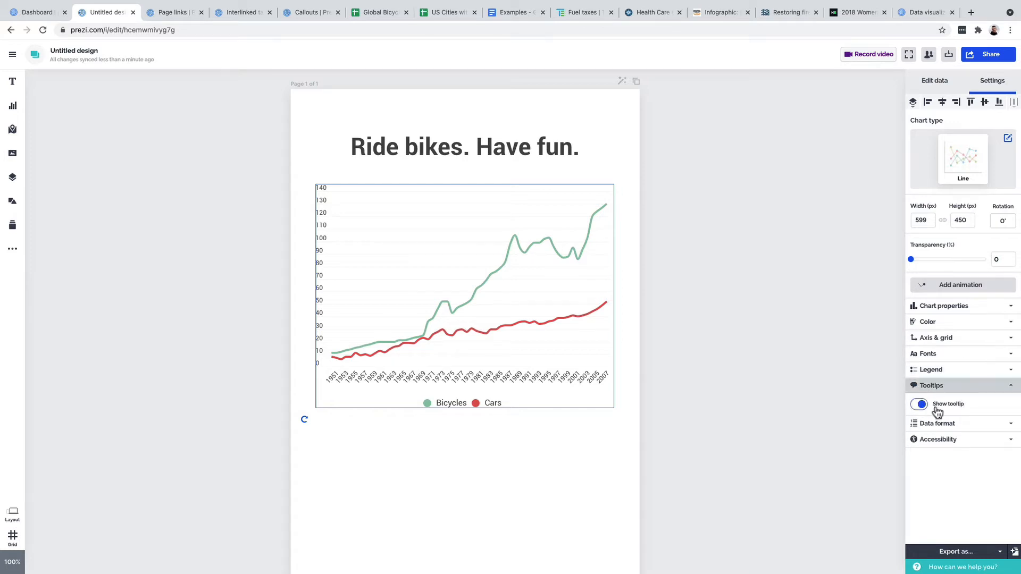
pyautogui.moveTo(519, 279)
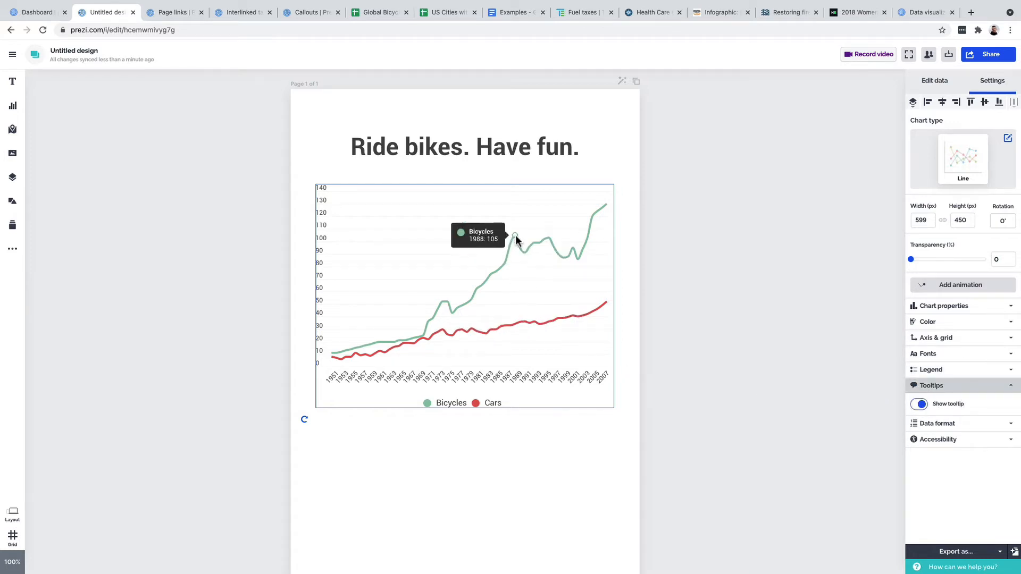
pyautogui.moveTo(505, 262)
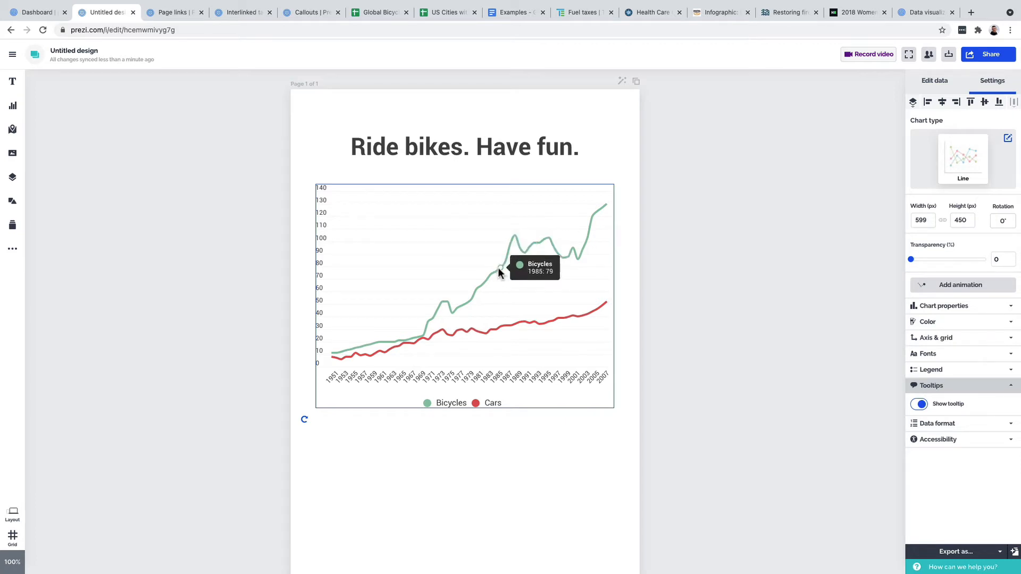
pyautogui.moveTo(515, 232)
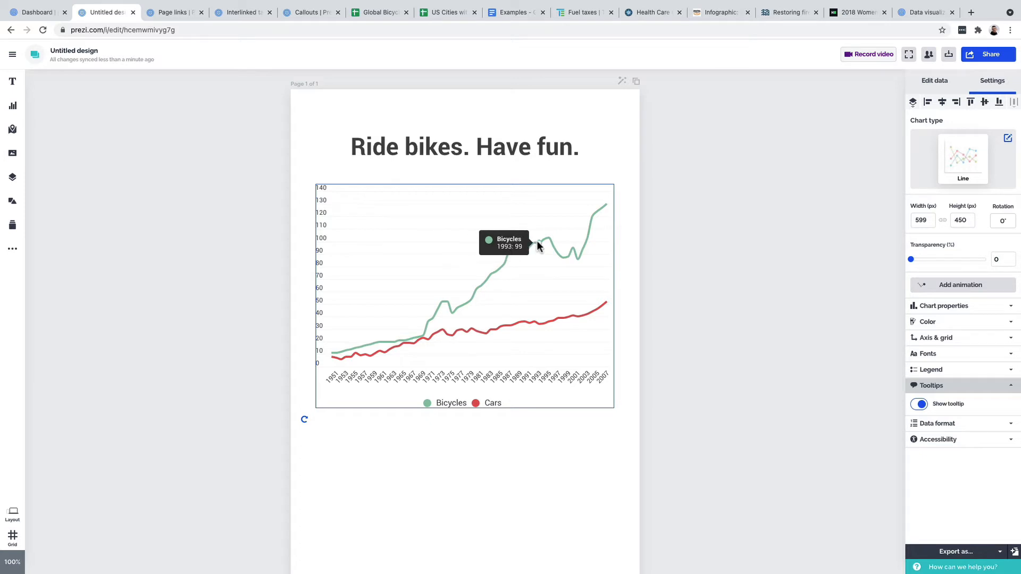
pyautogui.moveTo(551, 242)
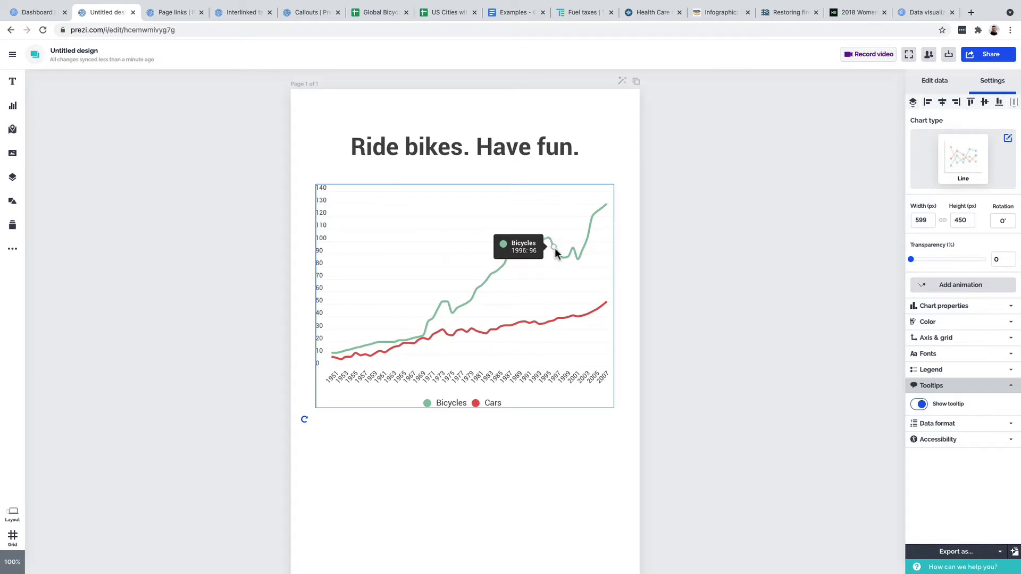
pyautogui.click(940, 386)
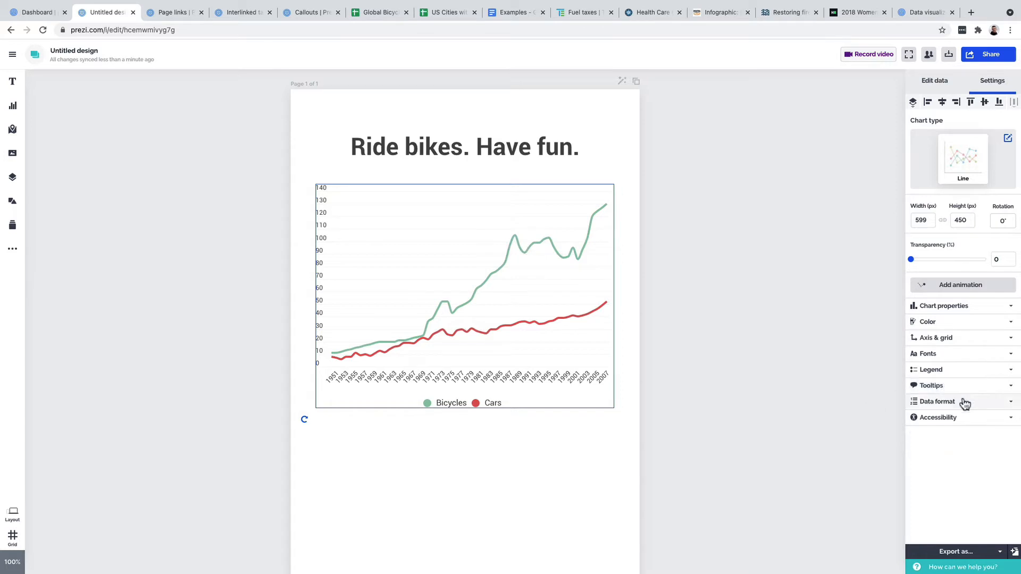
# Add the suffix M to the chart's number format, and review the chart's accessibility settings.
pyautogui.click(964, 402)
pyautogui.scroll(-1, 964, 396)
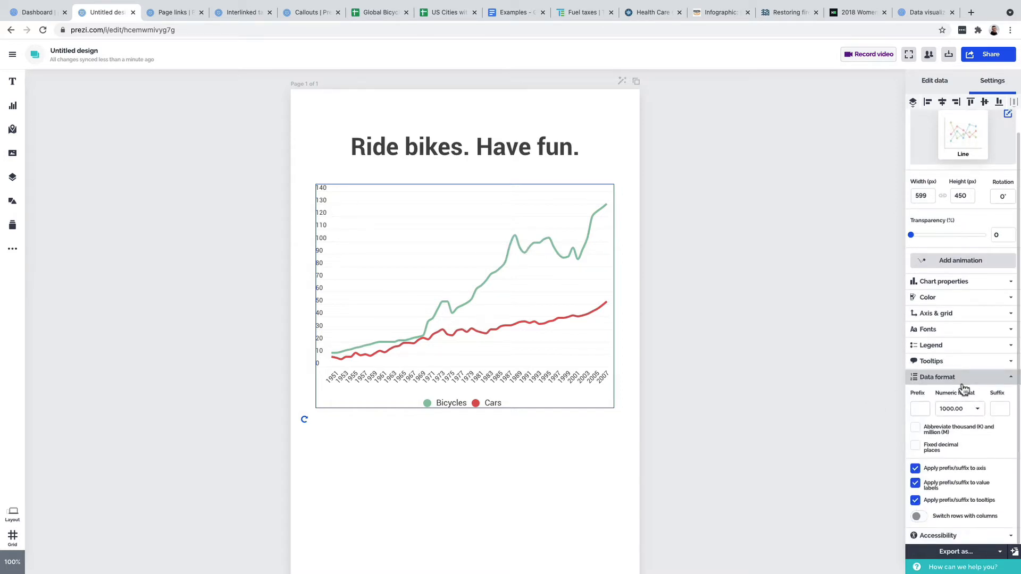
pyautogui.click(1000, 408)
pyautogui.write('M')
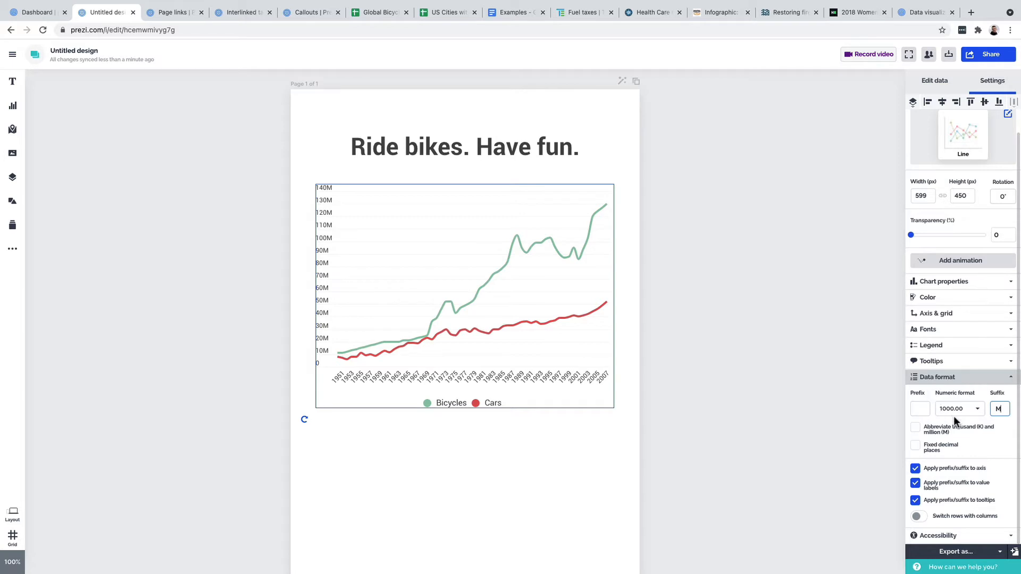
pyautogui.click(963, 378)
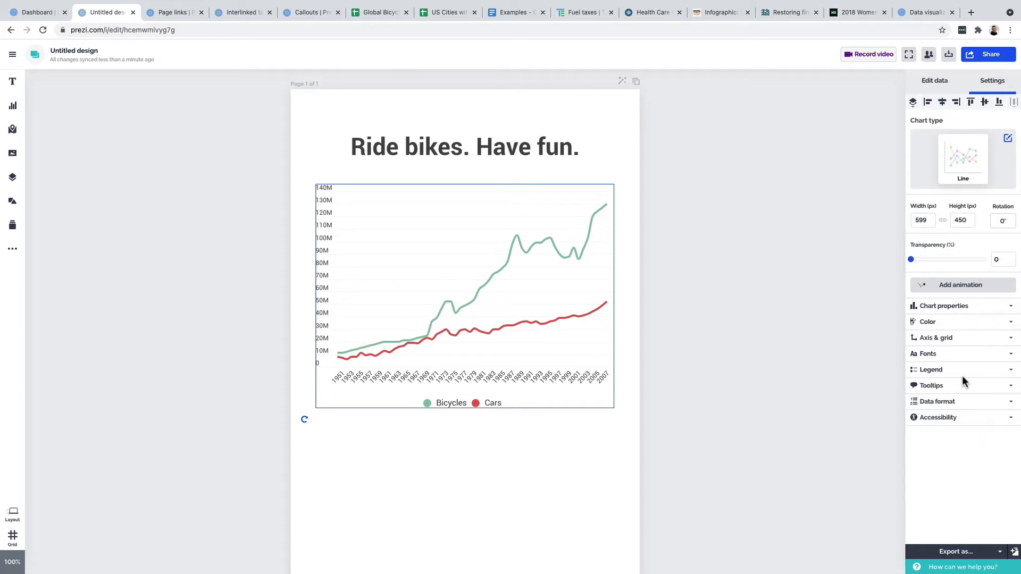
pyautogui.click(965, 420)
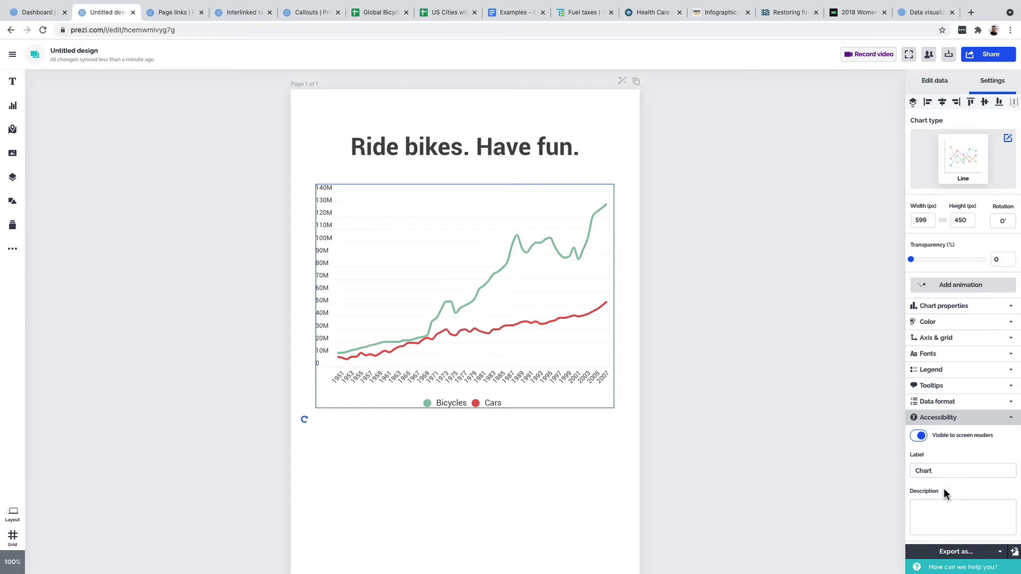
pyautogui.click(959, 418)
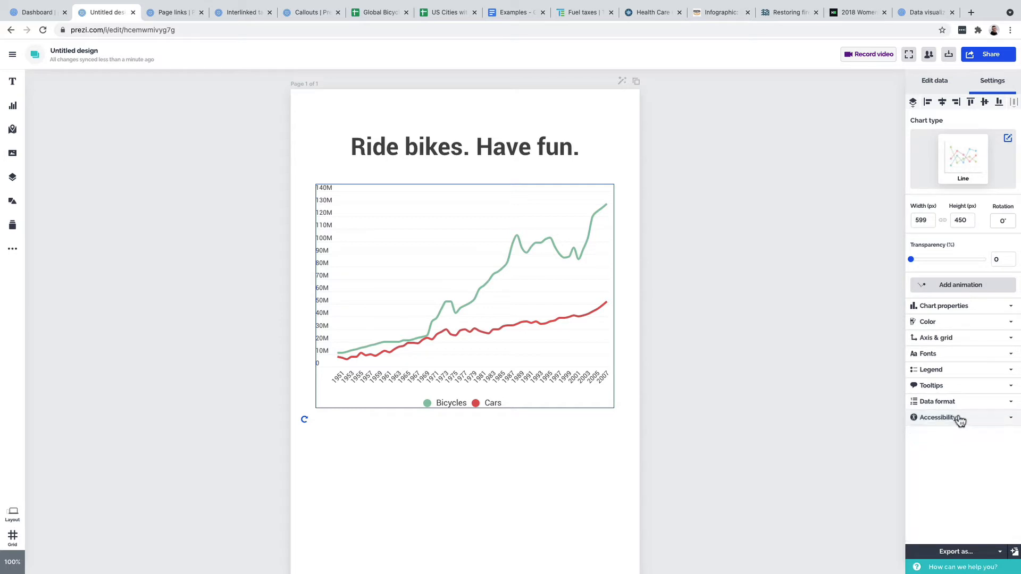
# Move the chart slightly lower on the page, and set the layout grid to spacing 7 with 5 columns.
pyautogui.moveTo(439, 234)
pyautogui.mouseDown()
pyautogui.moveTo(439, 268)
pyautogui.moveTo(422, 257)
pyautogui.moveTo(451, 254)
pyautogui.moveTo(413, 256)
pyautogui.moveTo(437, 254)
pyautogui.mouseUp()
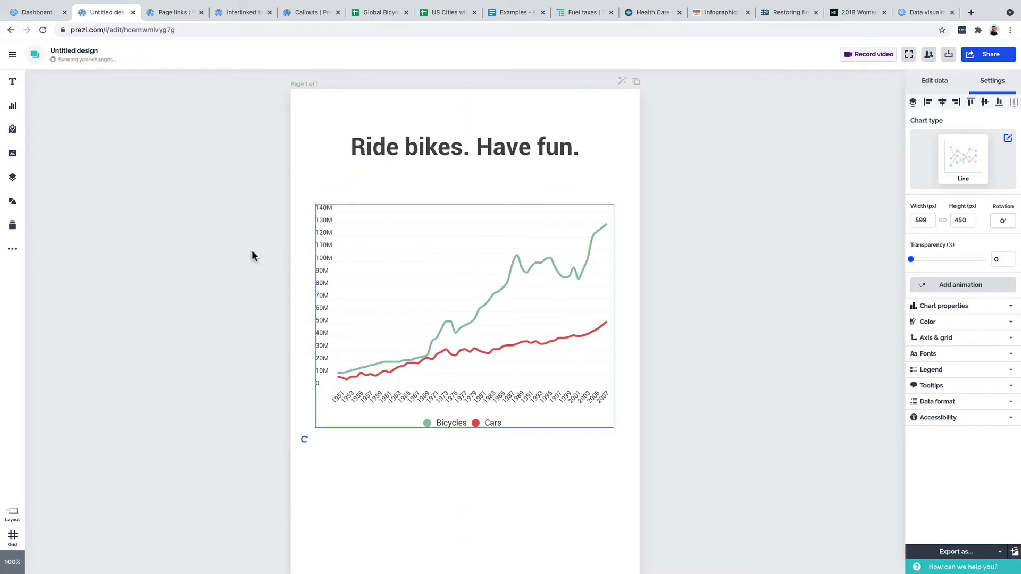
pyautogui.press('g')
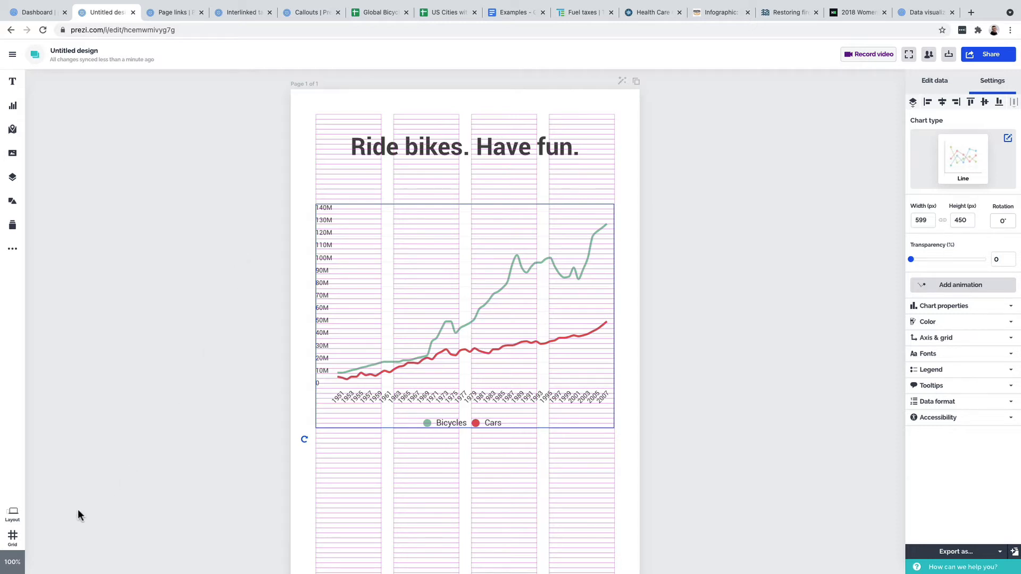
pyautogui.click(13, 537)
pyautogui.moveTo(72, 505); pyautogui.dragTo(61, 530)
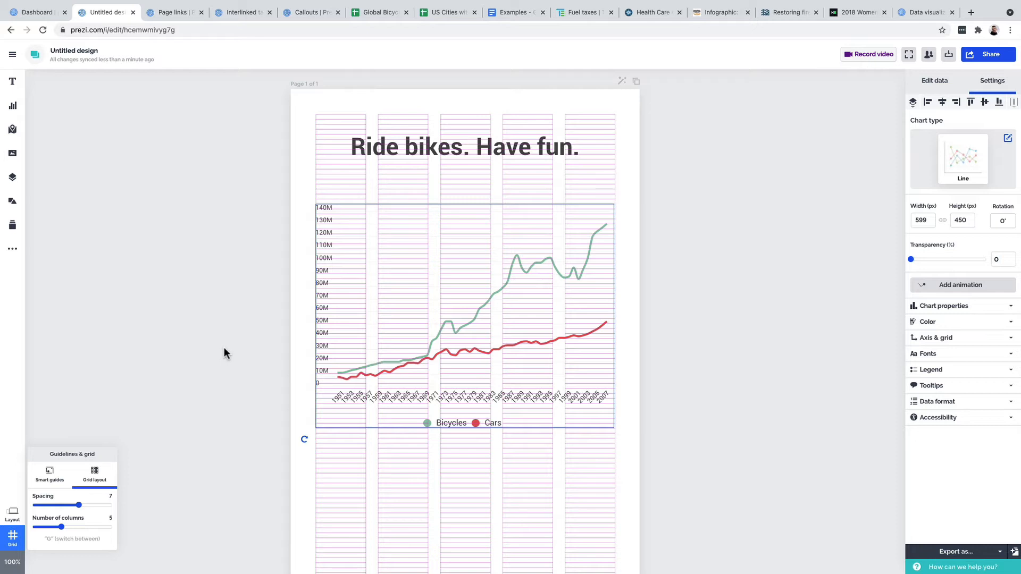
pyautogui.click(264, 293)
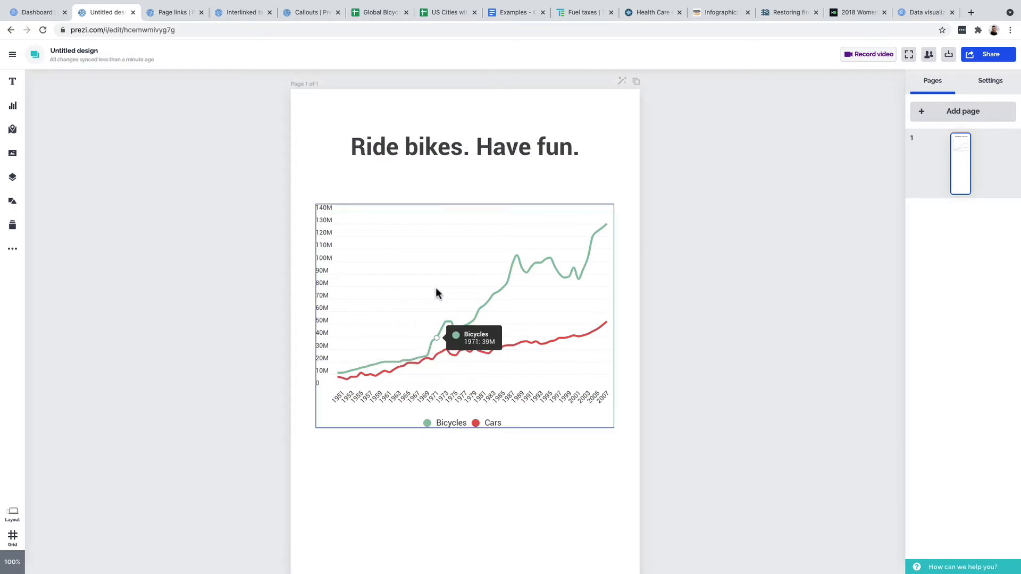
# Add a subtitle above the chart reading "Global Bicycle and Automobile Production", copied from the title of the Google Sheets spreadsheet.
pyautogui.click(14, 85)
pyautogui.moveTo(130, 128); pyautogui.dragTo(533, 208)
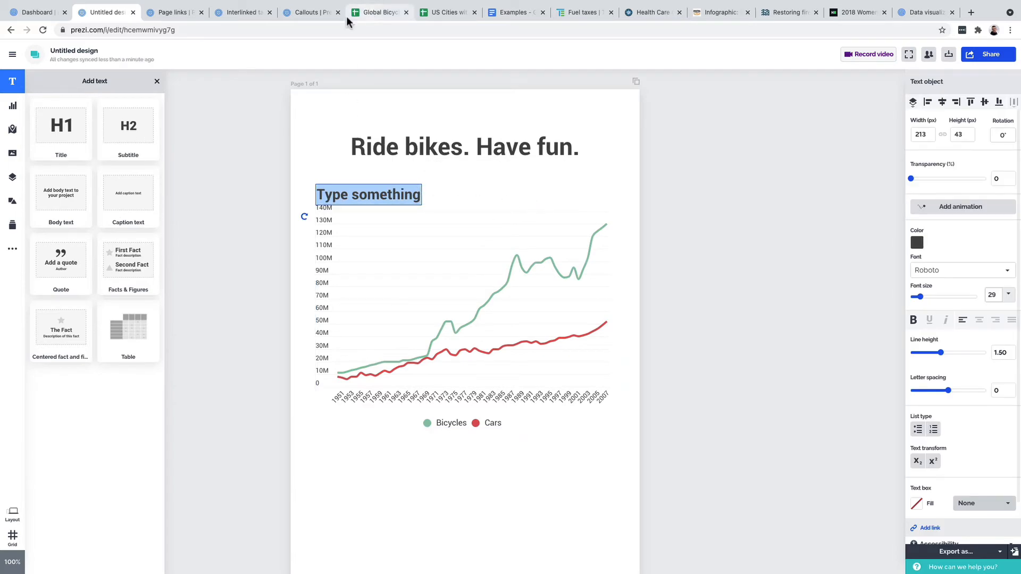
pyautogui.click(370, 15)
pyautogui.click(134, 49)
pyautogui.hotkey('ctrl', 'c')
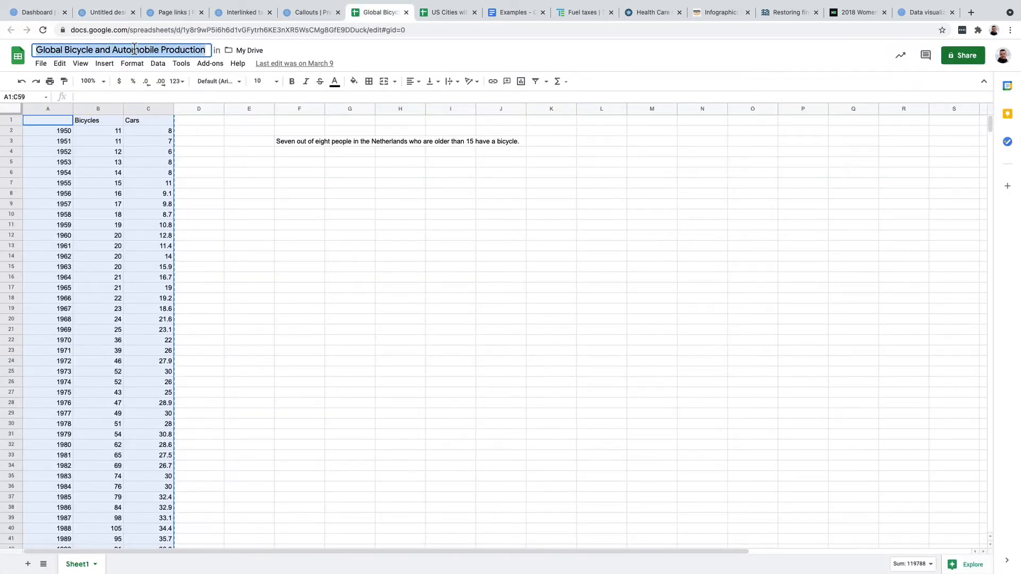
pyautogui.click(113, 15)
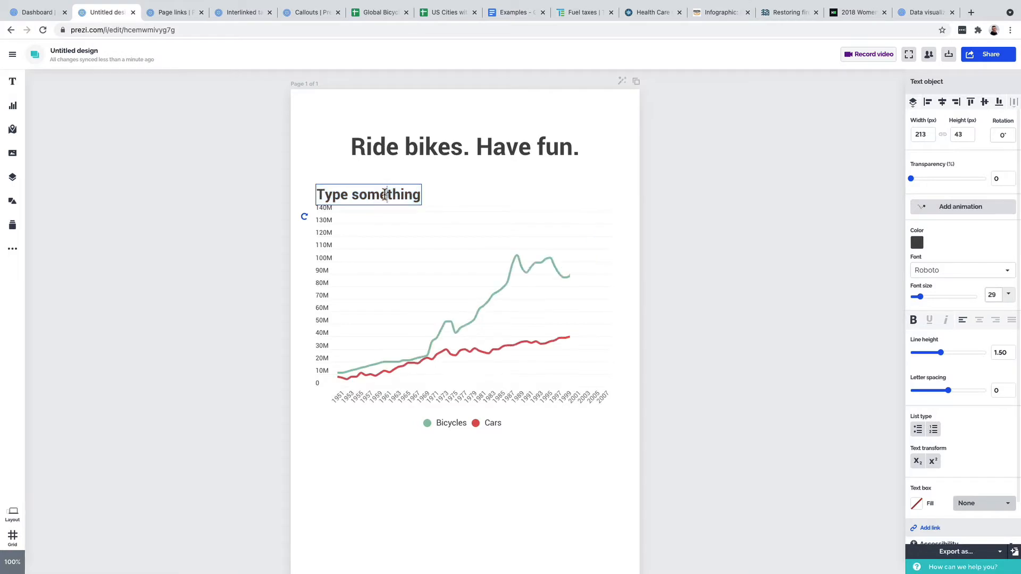
pyautogui.hotkey('ctrl', 'v')
# Centre the new chart subtitle horizontally on the page.
pyautogui.click(464, 179)
pyautogui.click(467, 195)
pyautogui.click(943, 103)
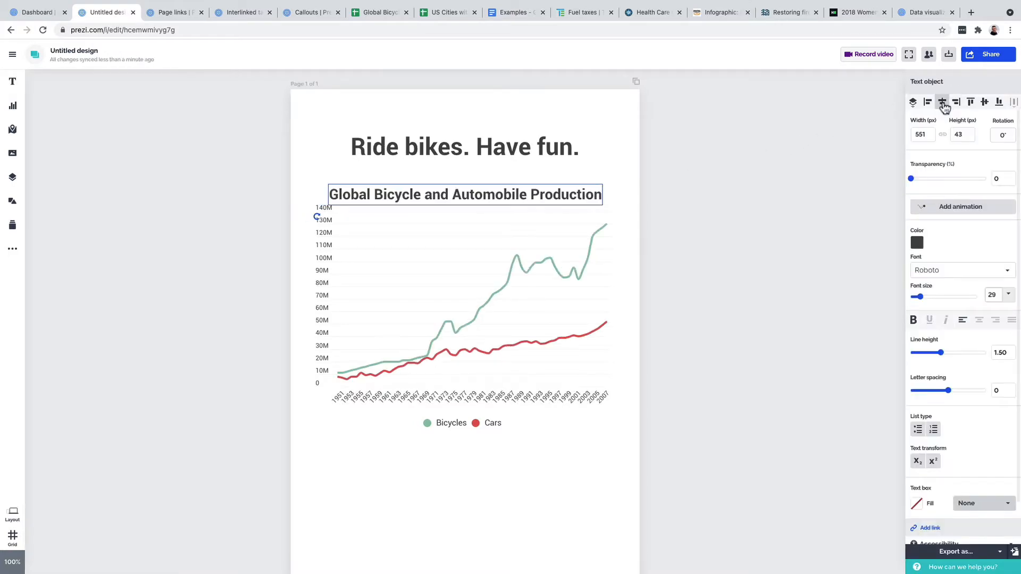
pyautogui.click(584, 451)
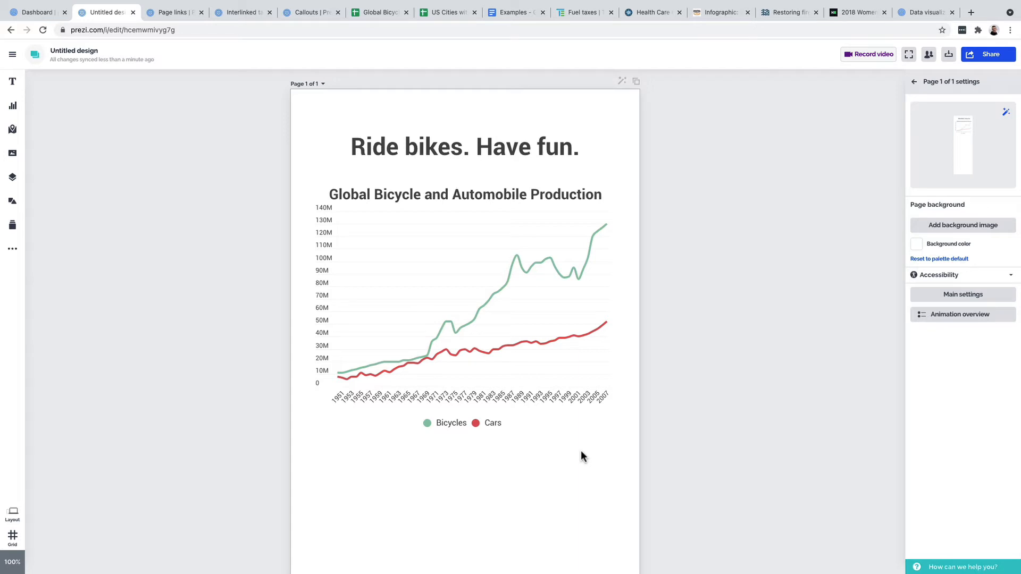
# Try the Athens, Tokyo, Helsinki and London palettes, and apply the Oslo palette to the whole design.
pyautogui.click(781, 228)
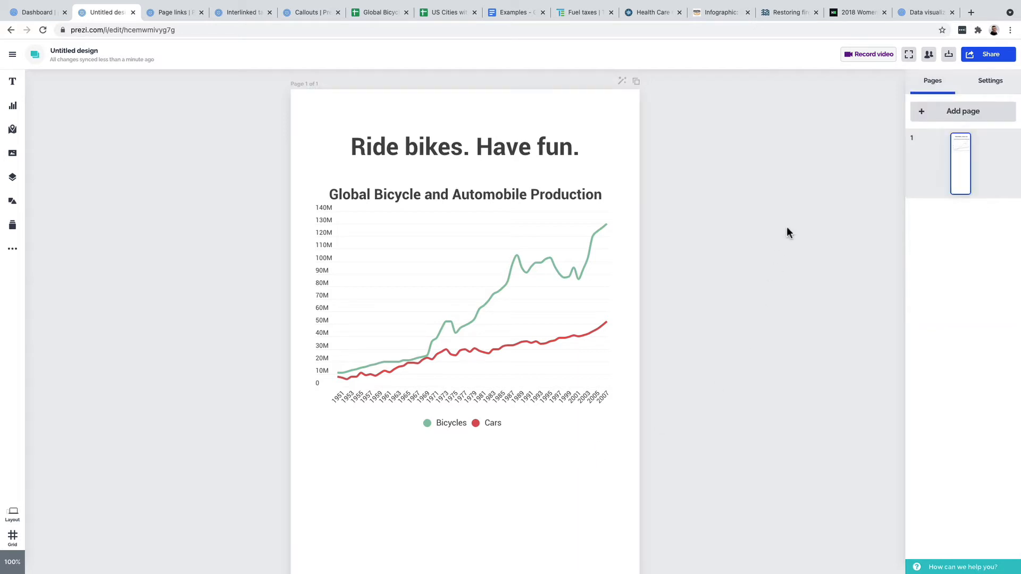
pyautogui.click(991, 83)
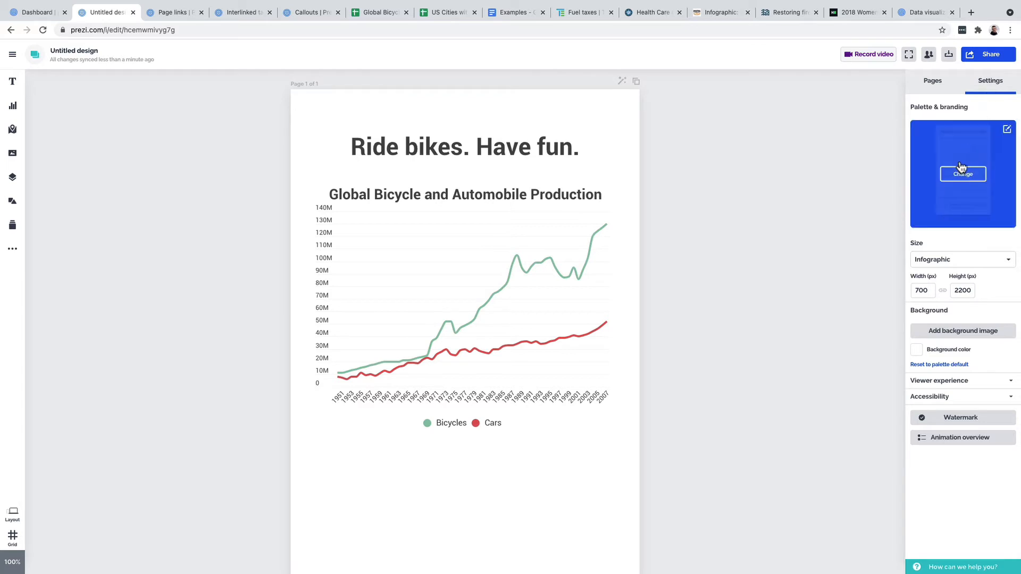
pyautogui.click(963, 171)
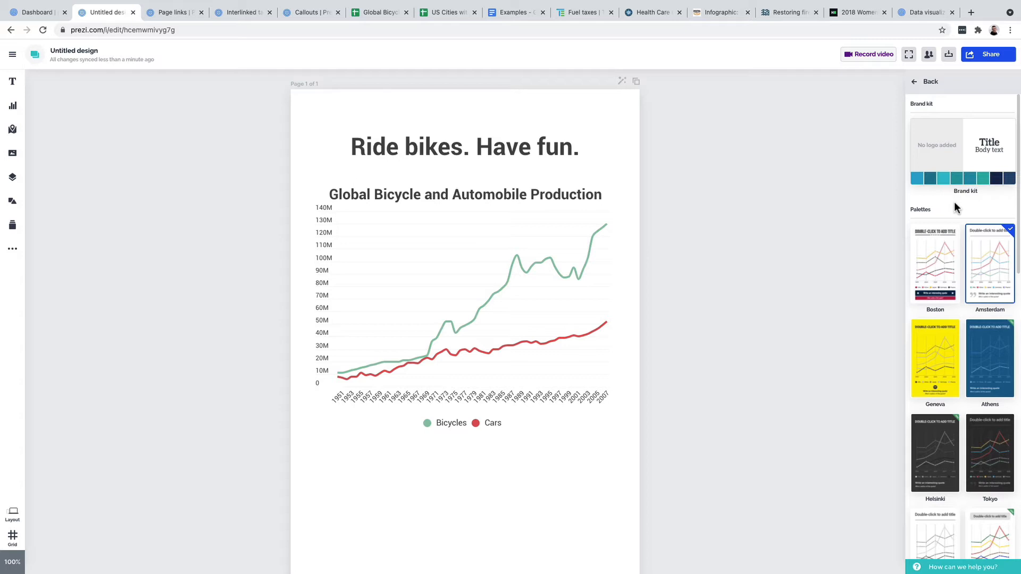
pyautogui.scroll(-1, 959, 202)
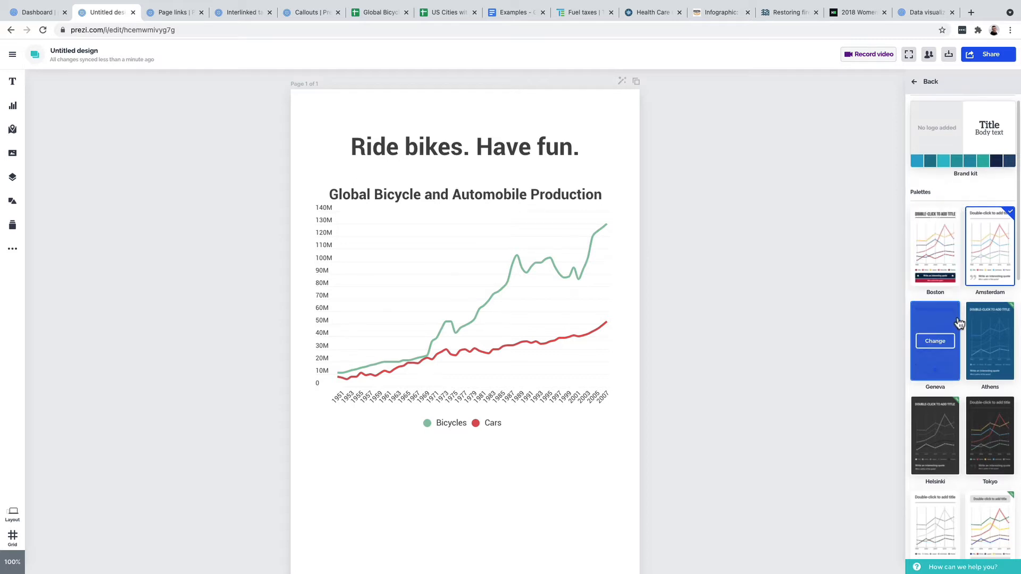
pyautogui.click(986, 337)
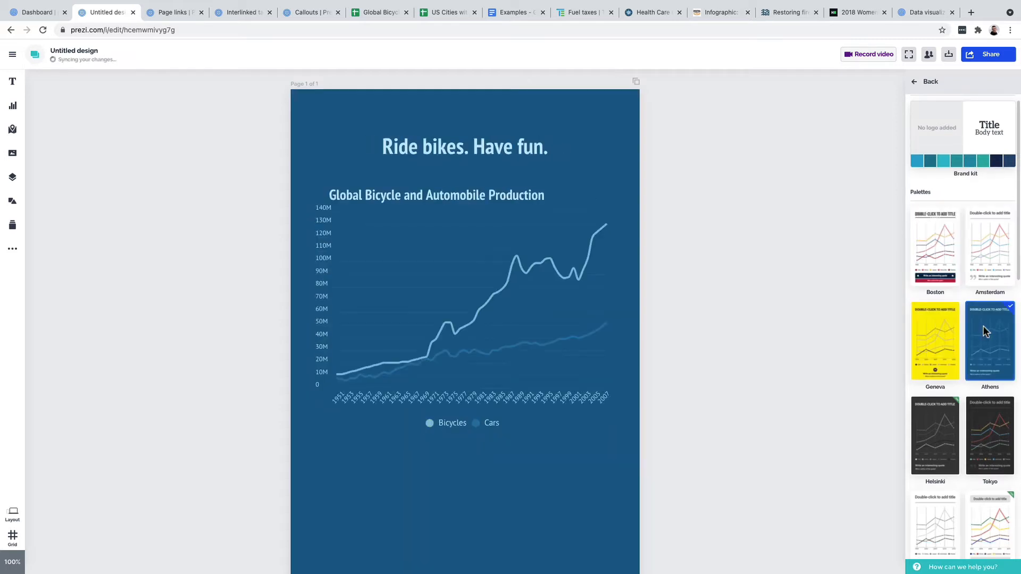
pyautogui.scroll(-2, 983, 321)
pyautogui.click(985, 322)
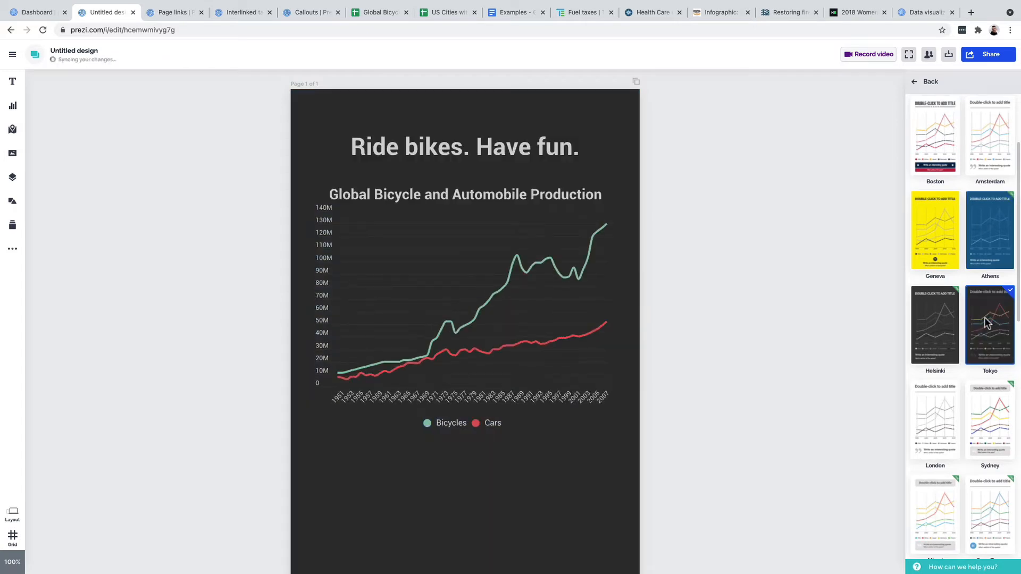
pyautogui.click(931, 318)
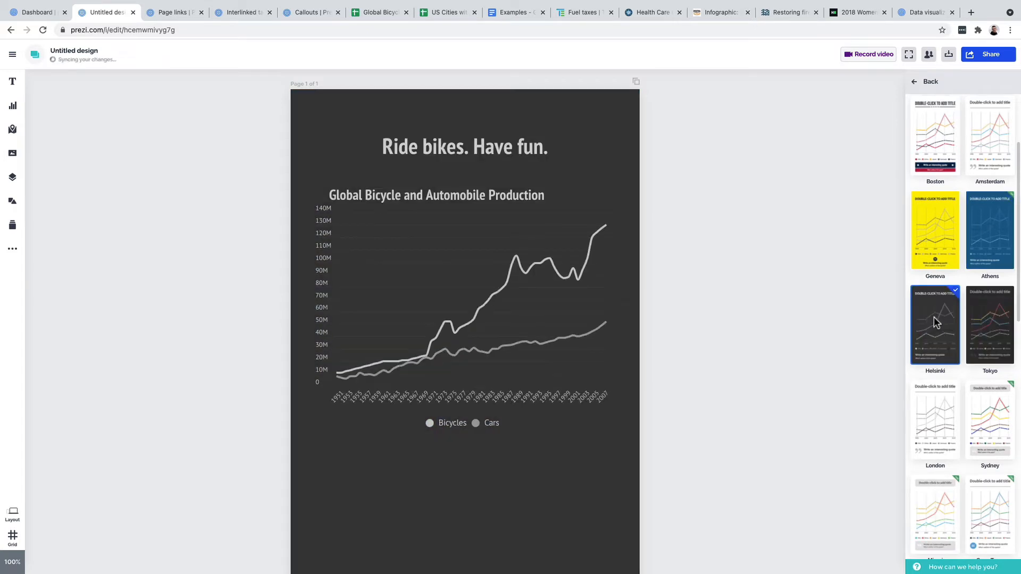
pyautogui.scroll(-1, 935, 314)
pyautogui.click(936, 388)
pyautogui.scroll(-3, 937, 385)
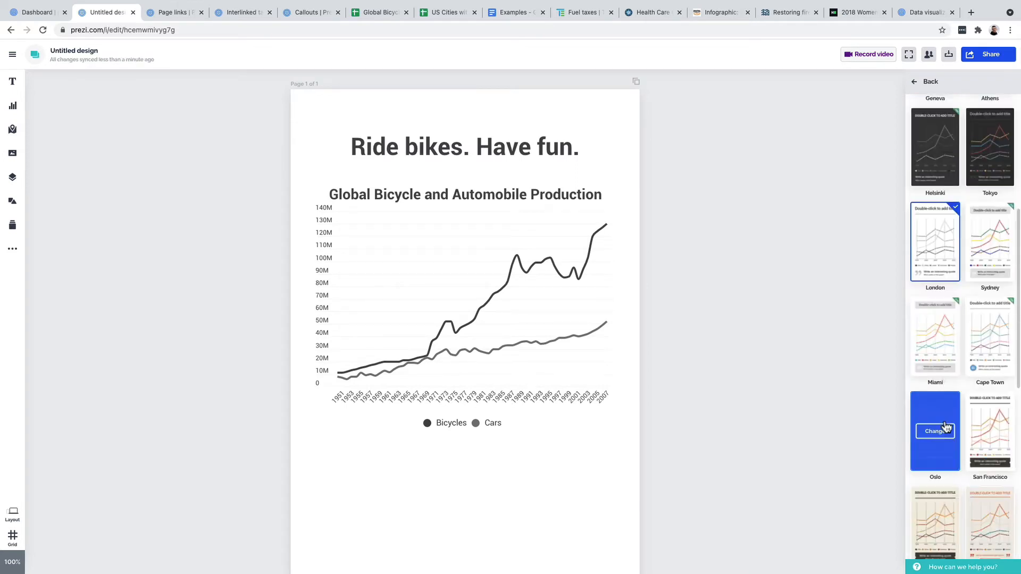
pyautogui.click(945, 426)
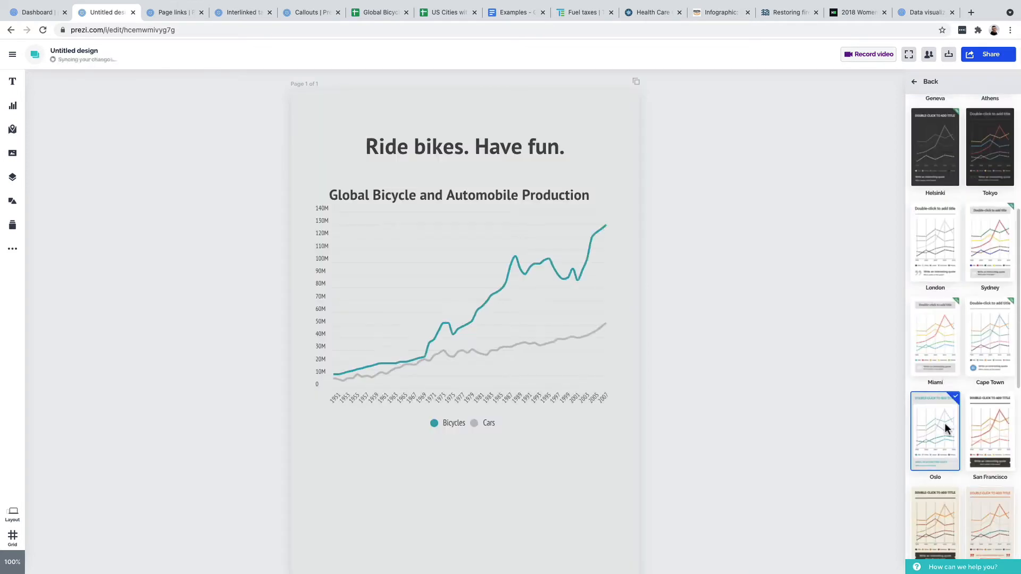
# Recentre the chart subtitle horizontally on the page and move it slightly up, away from the chart.
pyautogui.click(483, 148)
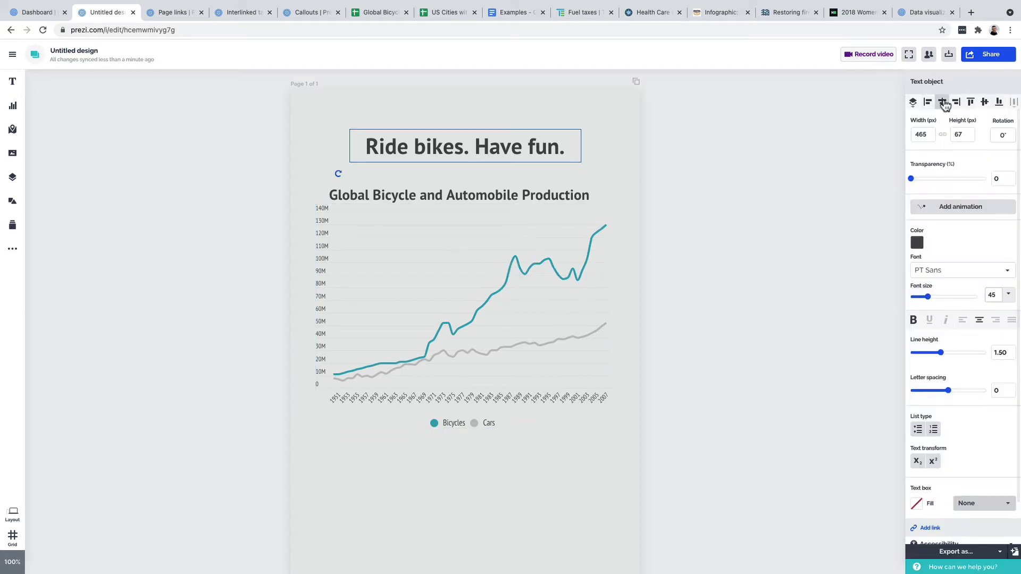
pyautogui.click(560, 198)
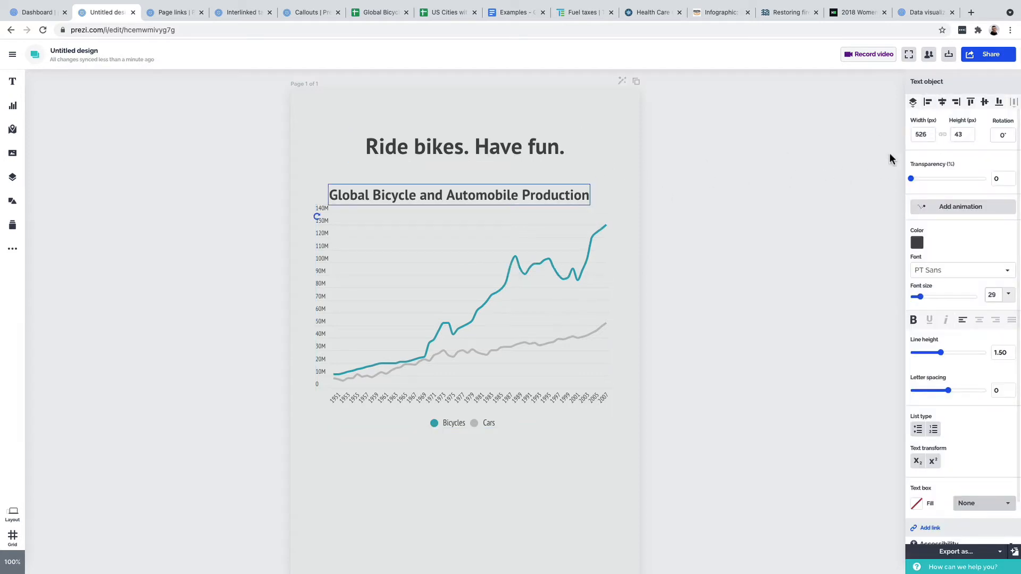
pyautogui.click(942, 101)
pyautogui.moveTo(492, 193); pyautogui.dragTo(492, 186)
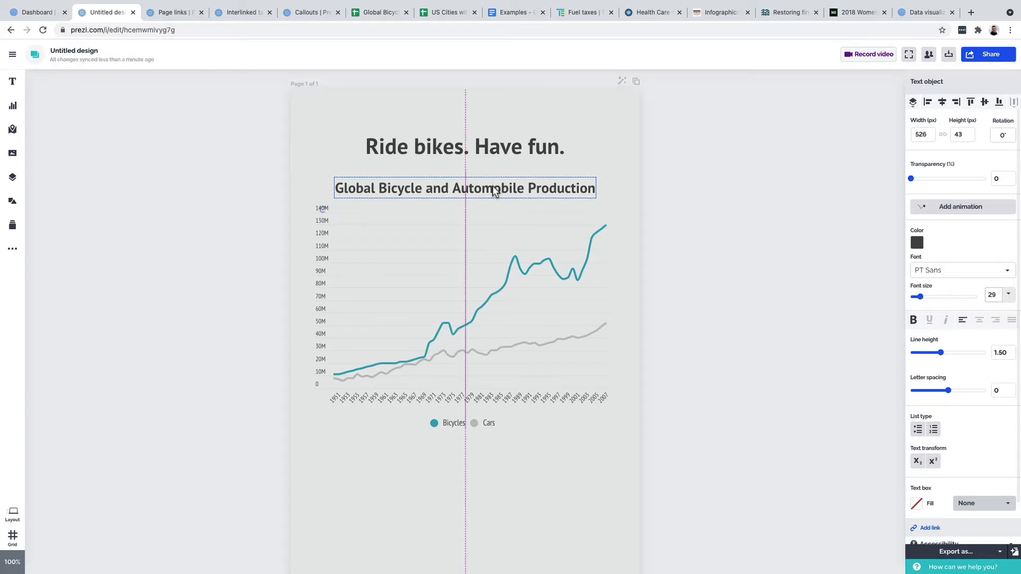
pyautogui.click(482, 281)
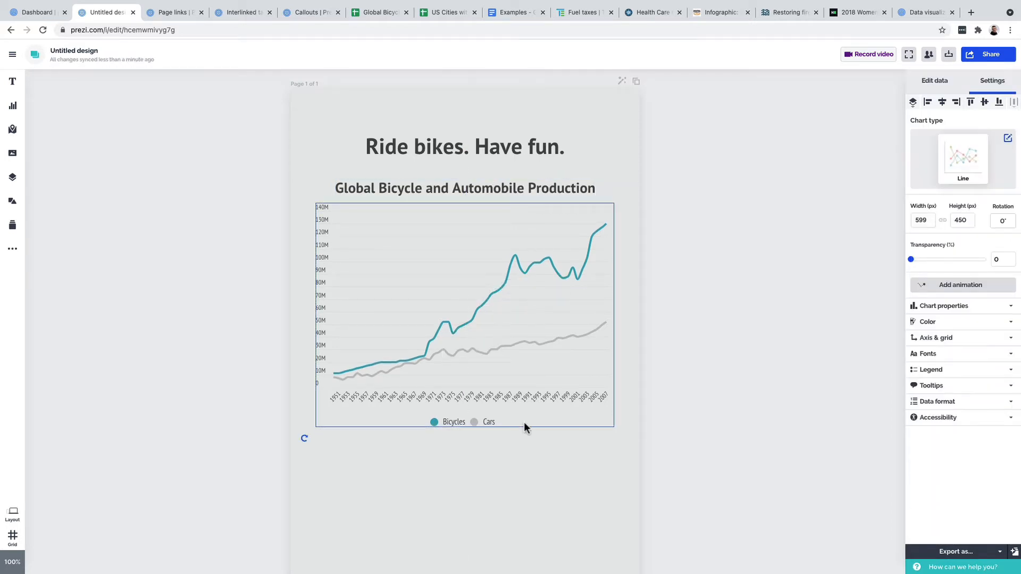
# Open the map library and review its list of map categories, keeping all categories selected.
pyautogui.scroll(-1, 535, 424)
pyautogui.click(515, 432)
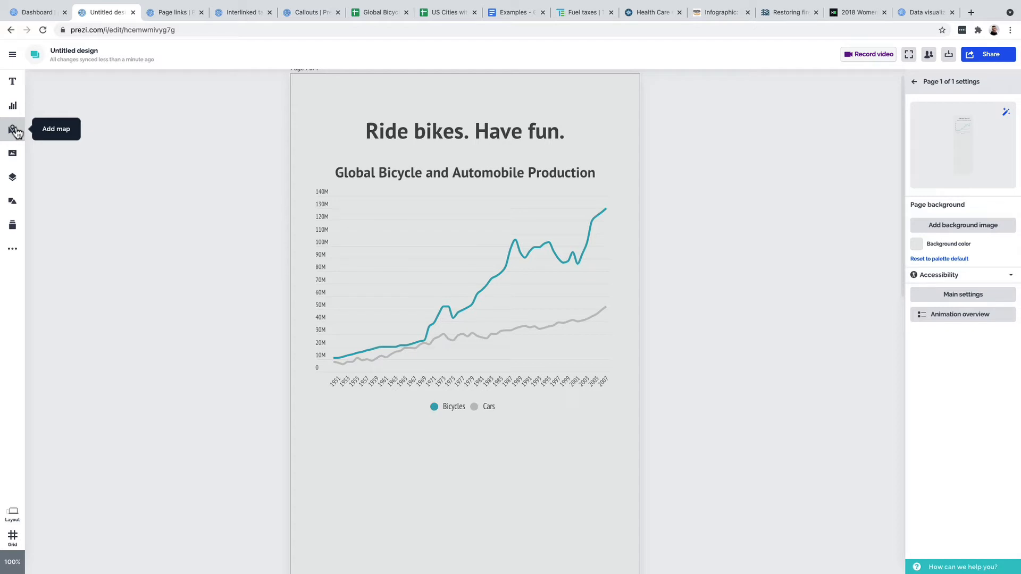
pyautogui.click(13, 130)
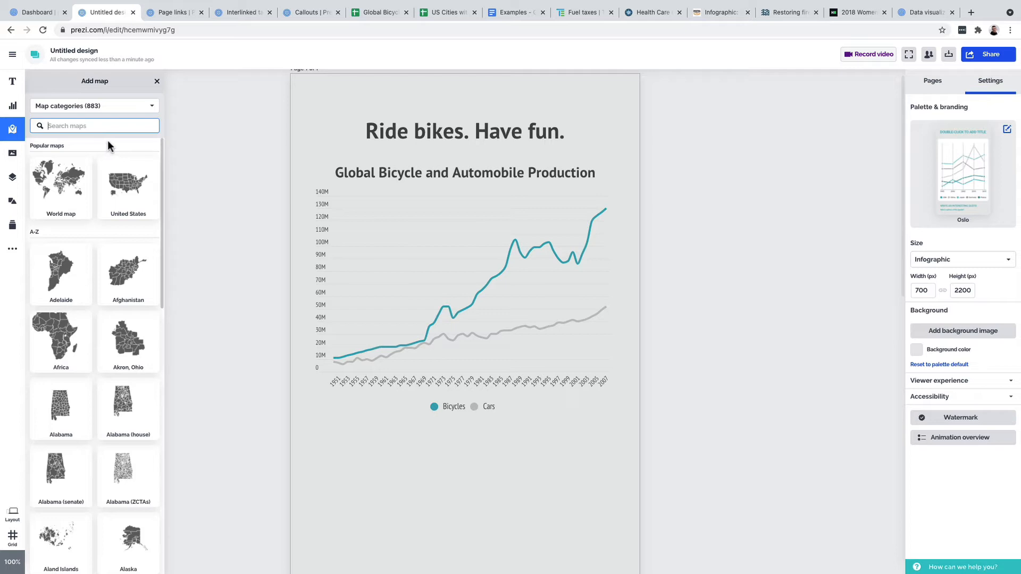
pyautogui.click(106, 105)
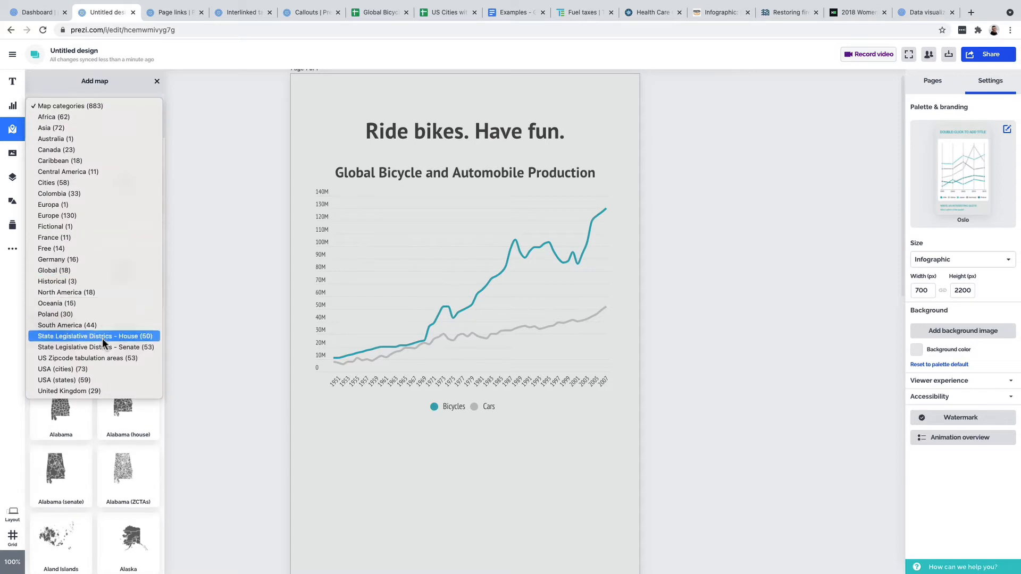
pyautogui.click(104, 94)
# Search the map library for "paris", "spain" and "california" maps, and clear the search.
pyautogui.click(105, 126)
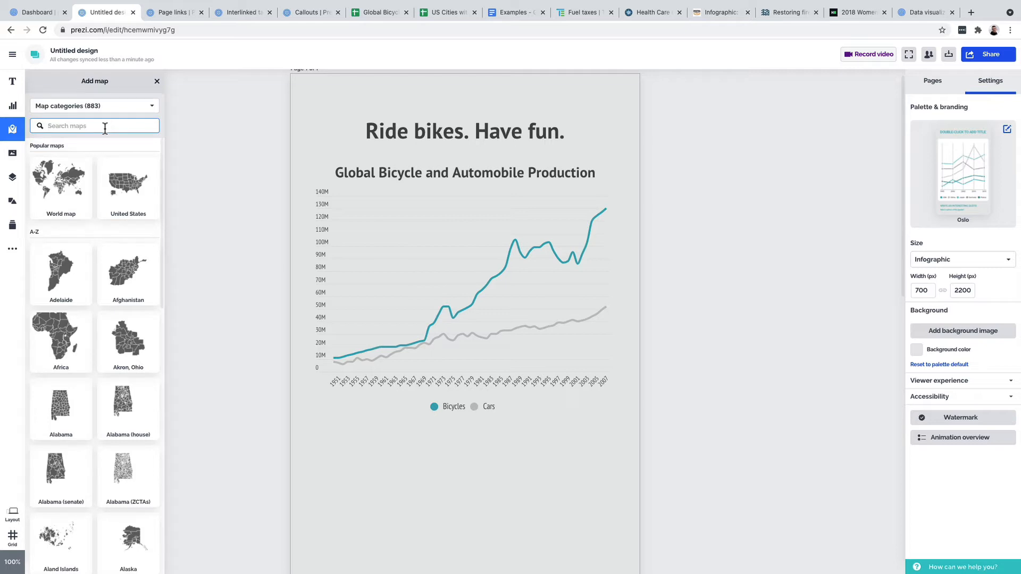
pyautogui.write('paris')
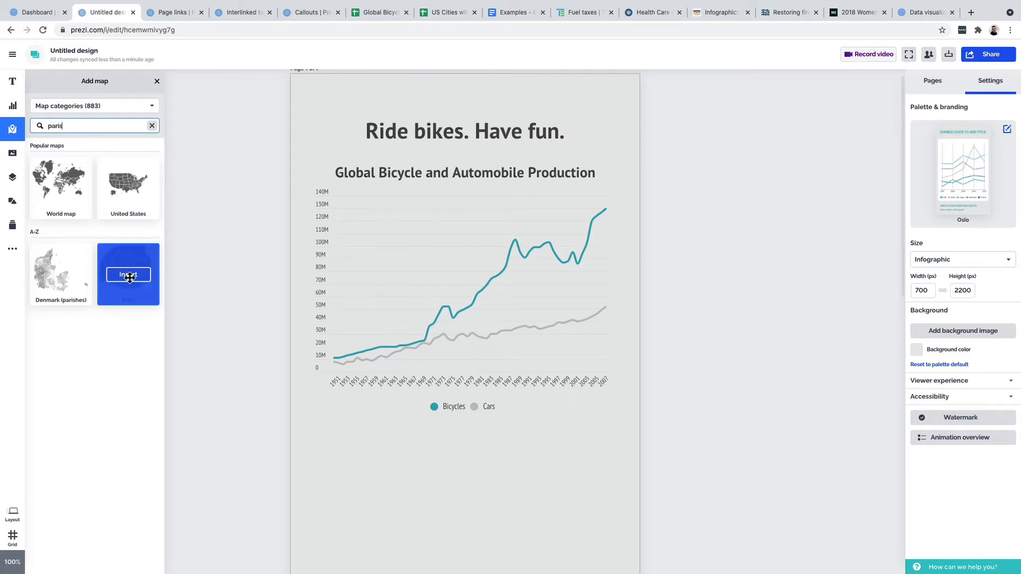
pyautogui.doubleClick(86, 126)
pyautogui.write('spain')
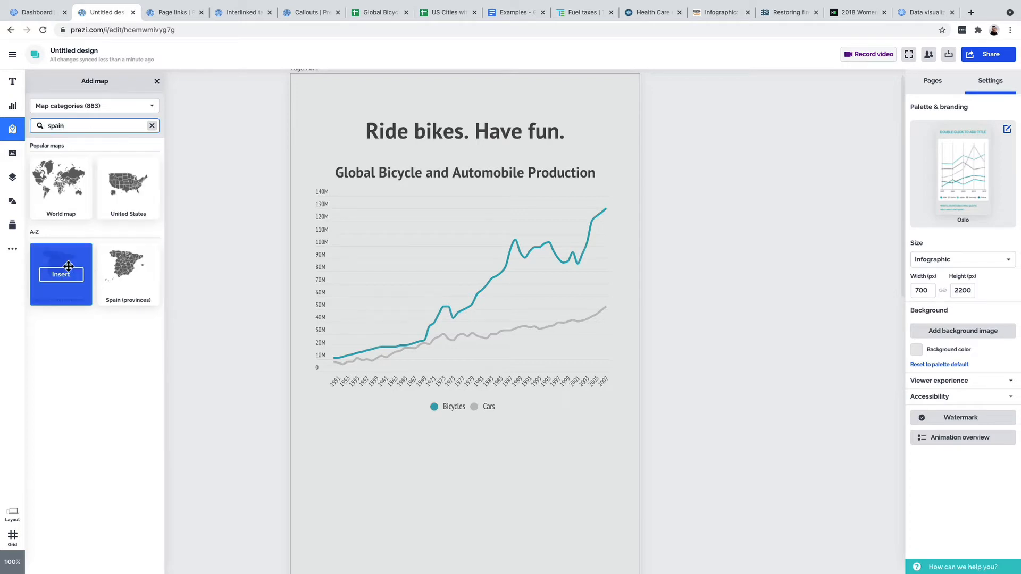
pyautogui.doubleClick(83, 123)
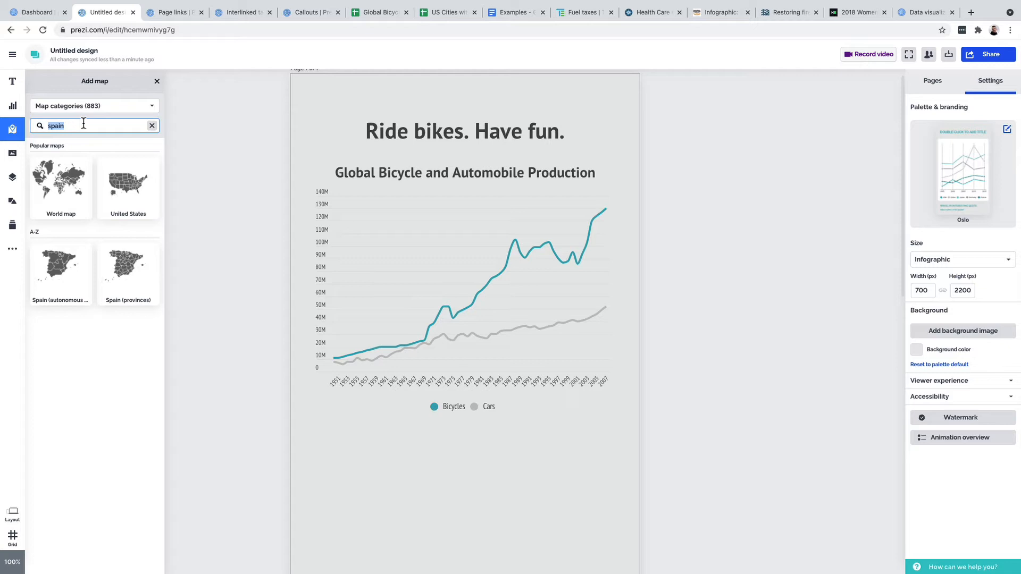
pyautogui.write('cal')
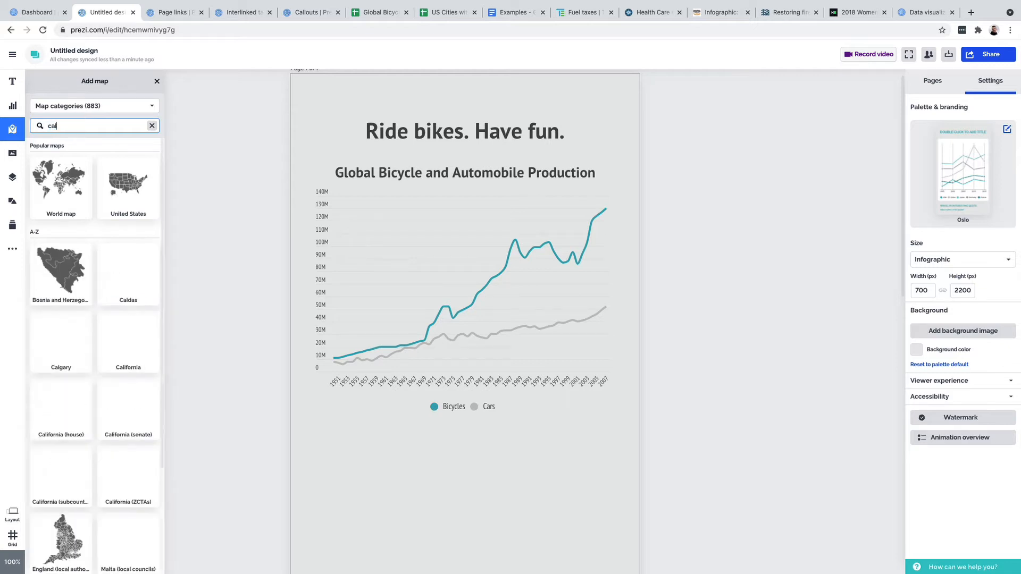
pyautogui.write('ifornia')
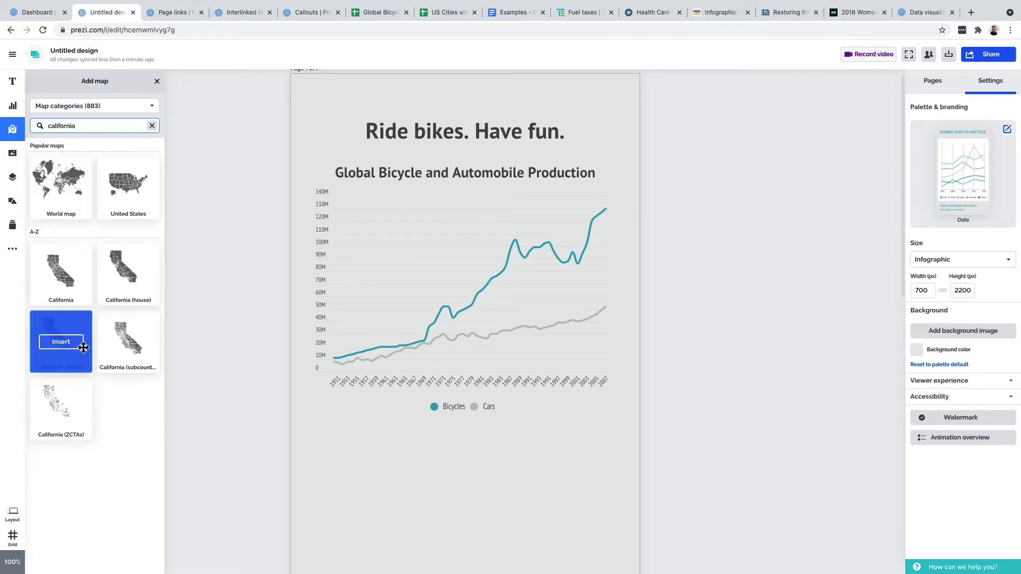
pyautogui.scroll(-3, 387, 260)
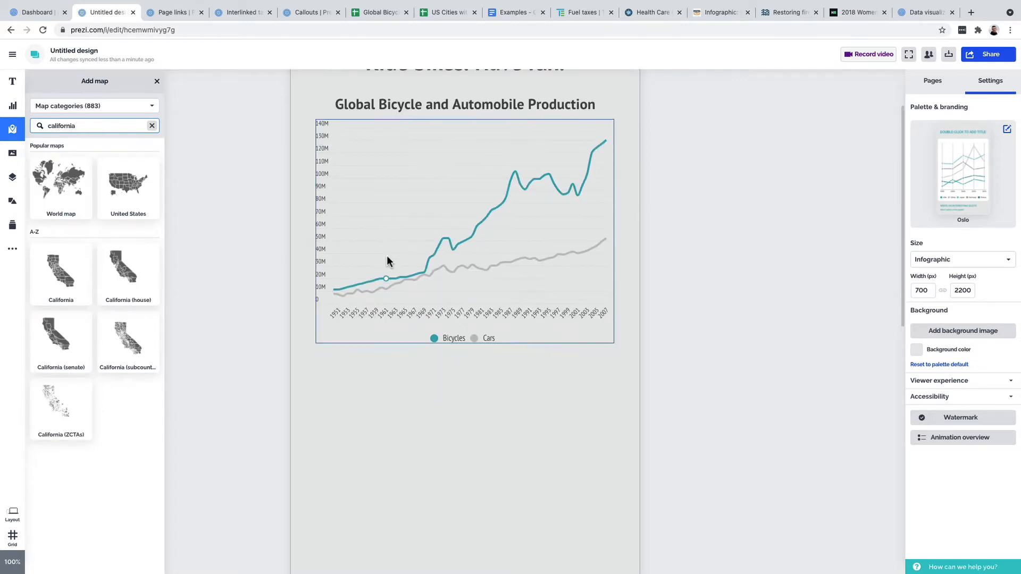
pyautogui.click(152, 126)
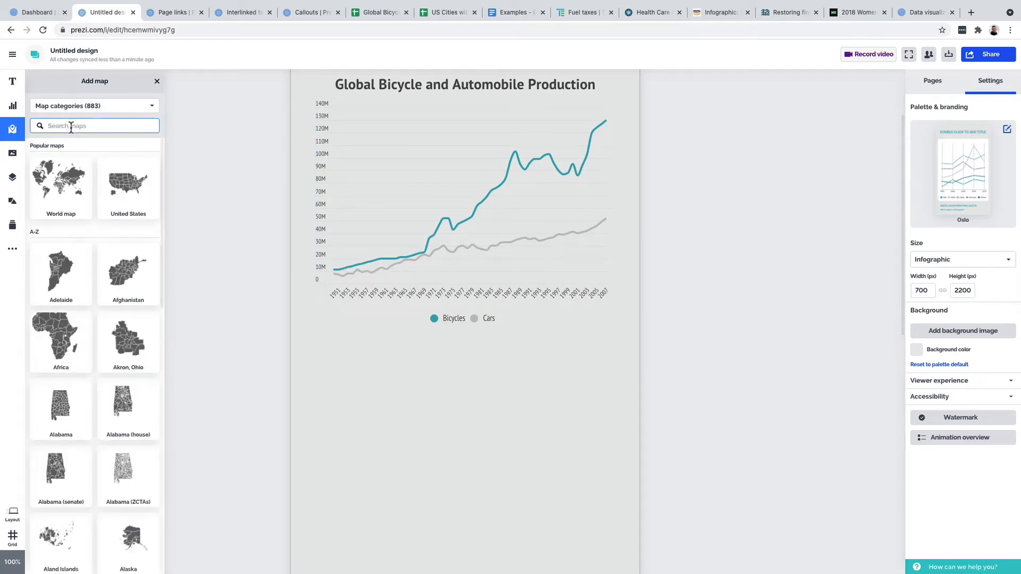
# Insert the popular United States map into the empty page area below the bicycle and car line chart.
pyautogui.scroll(-3, 403, 393)
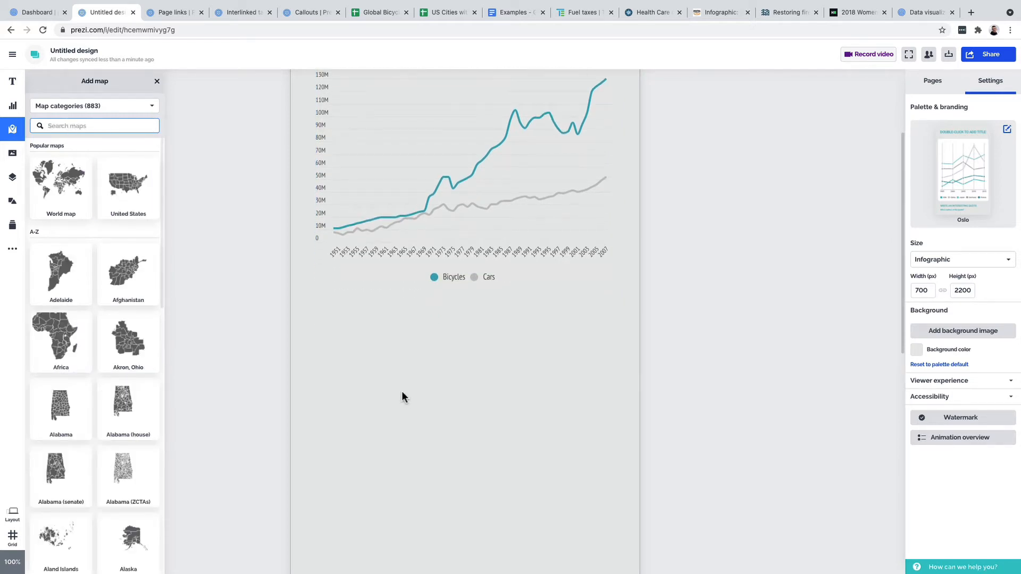
pyautogui.scroll(-3, 398, 388)
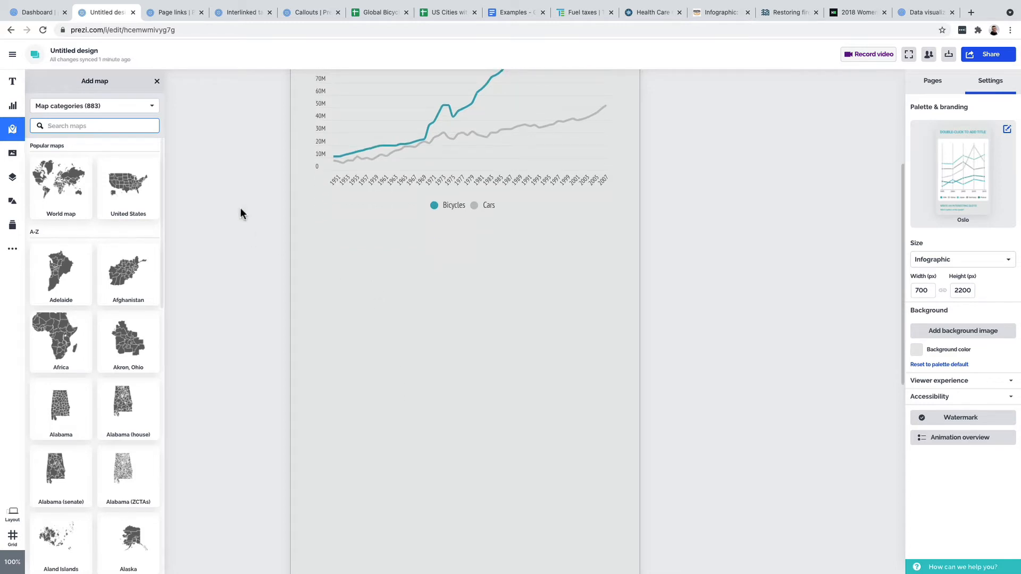
pyautogui.moveTo(130, 186); pyautogui.dragTo(469, 423)
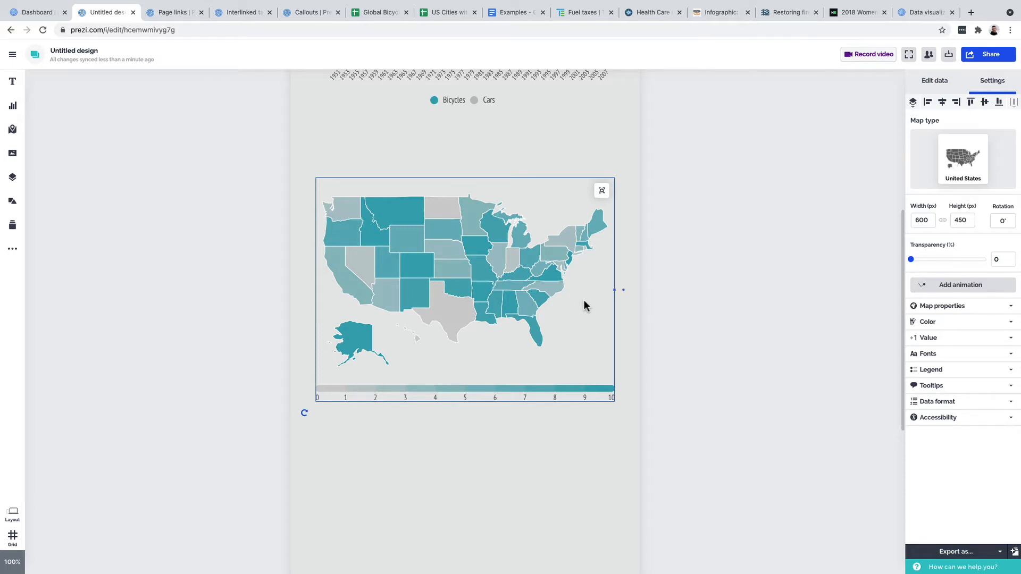
# Review the map type options in the United States map's properties and set the map type to Icon map.
pyautogui.click(975, 311)
pyautogui.scroll(-1, 969, 298)
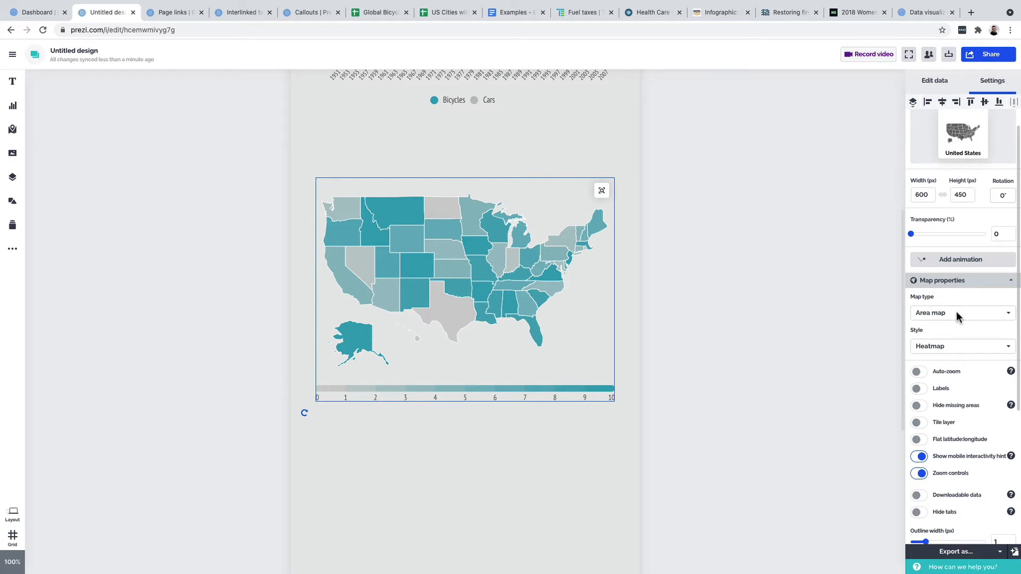
pyautogui.click(956, 314)
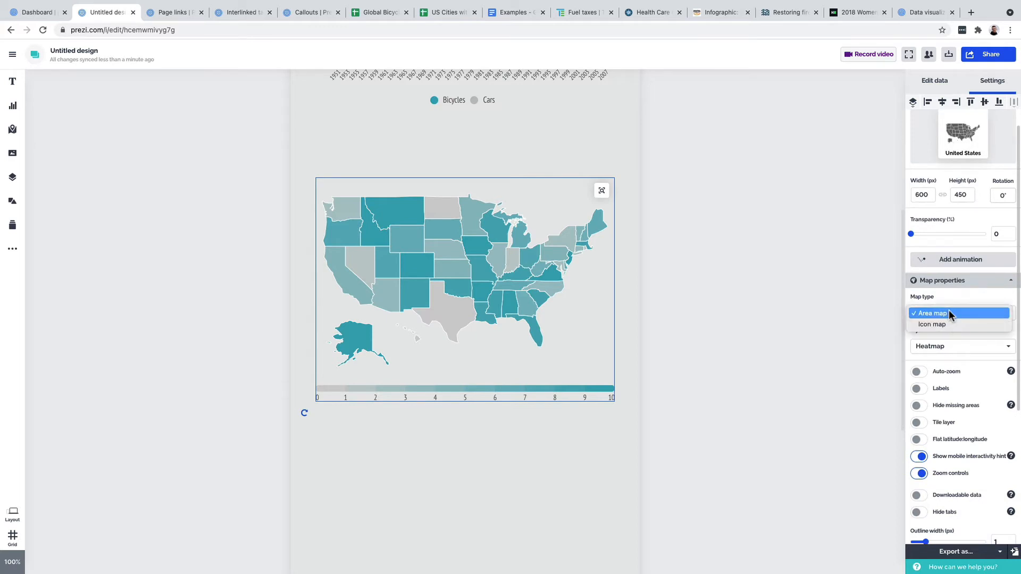
pyautogui.click(947, 297)
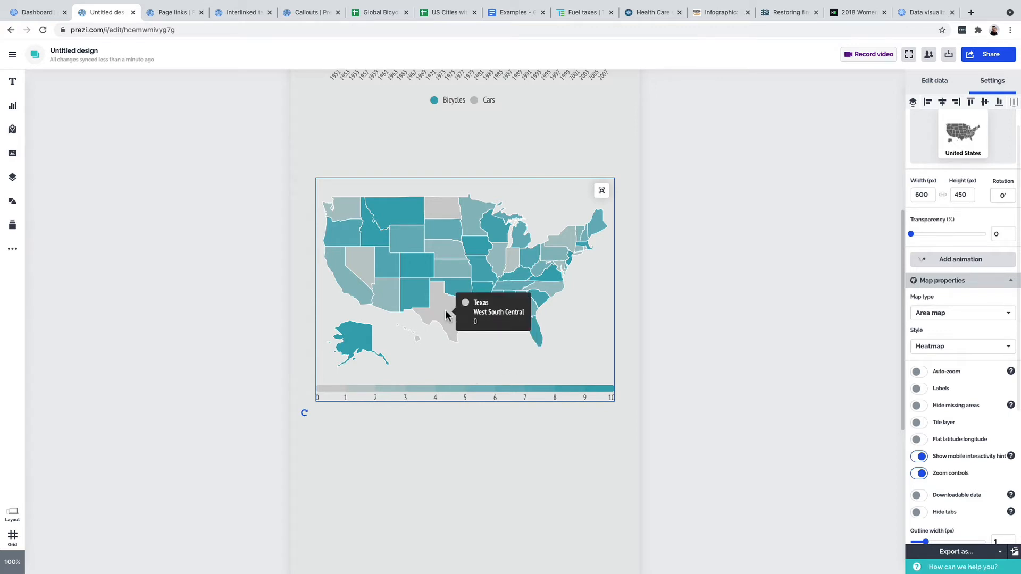
pyautogui.moveTo(413, 301)
pyautogui.click(952, 314)
pyautogui.click(944, 323)
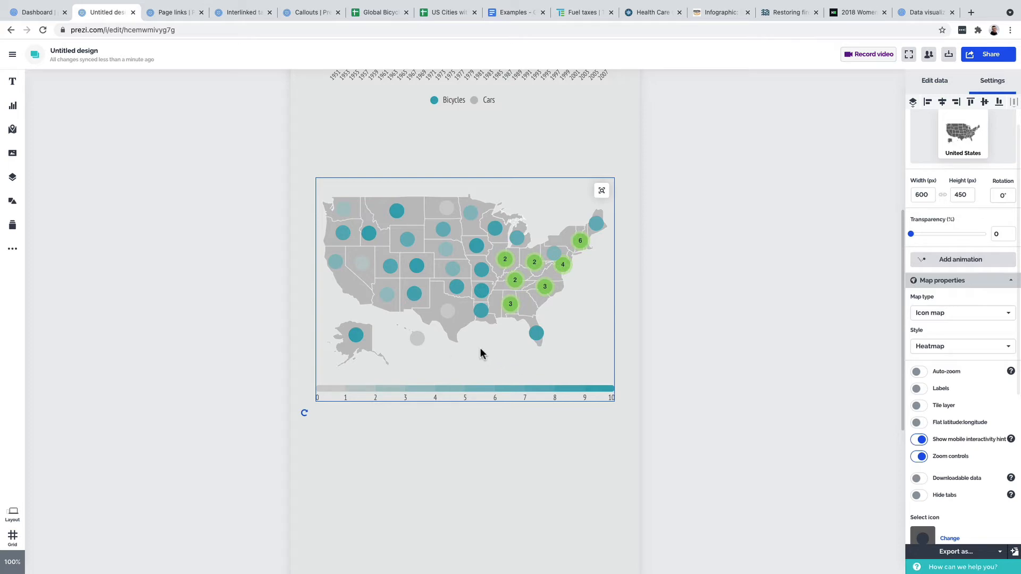
# Open the United States map's data sheet, look through its state rows, and delete all of the sample data.
pyautogui.doubleClick(578, 301)
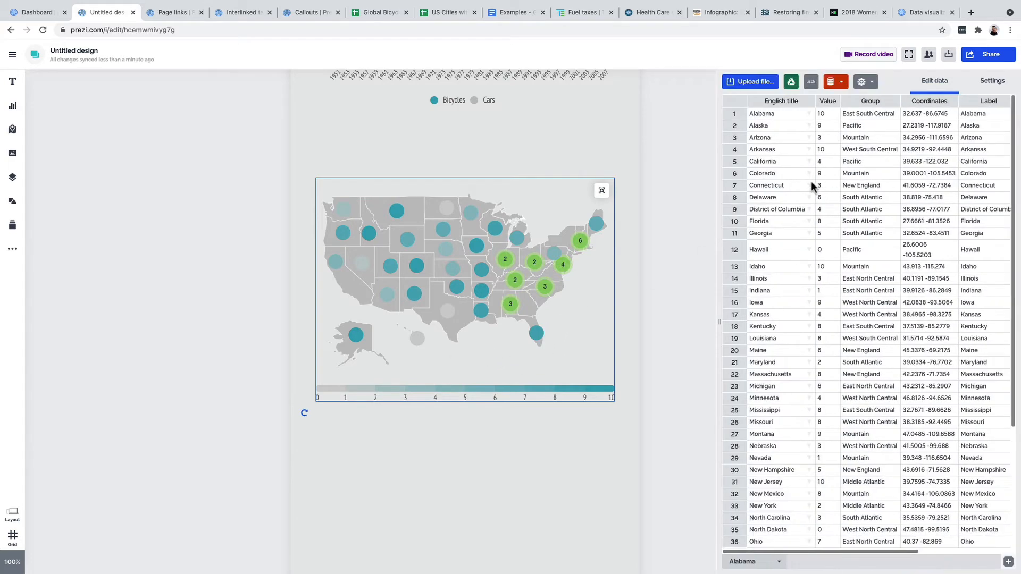
pyautogui.scroll(-5, 817, 189)
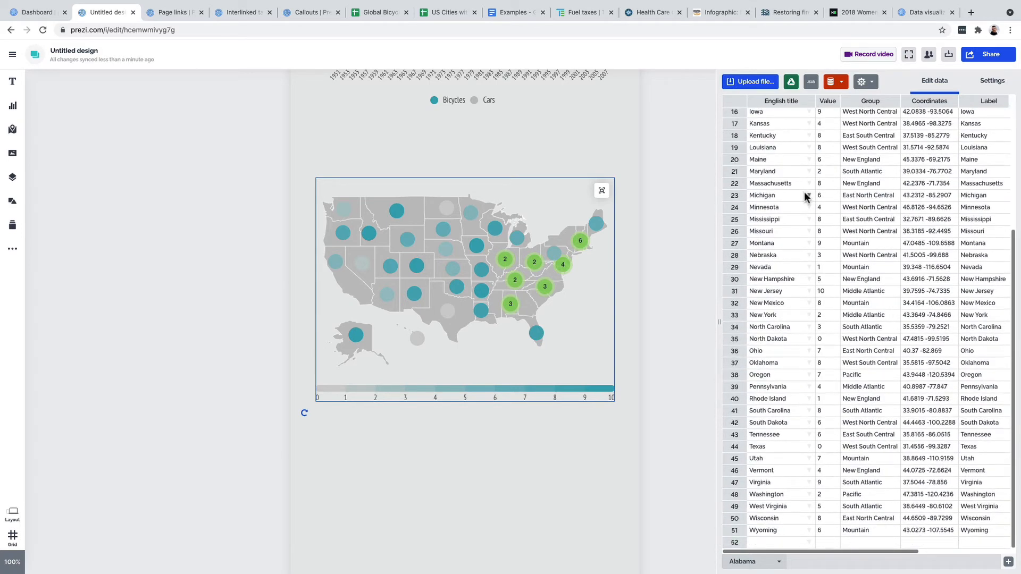
pyautogui.scroll(5, 805, 195)
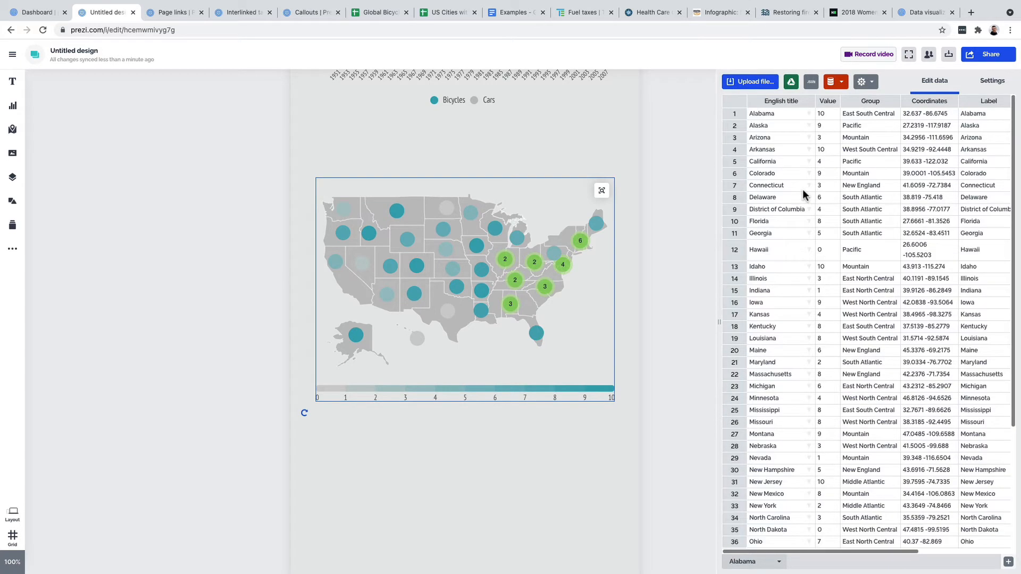
pyautogui.click(780, 113)
pyautogui.hotkey('ctrl', 'a')
pyautogui.press('Delete')
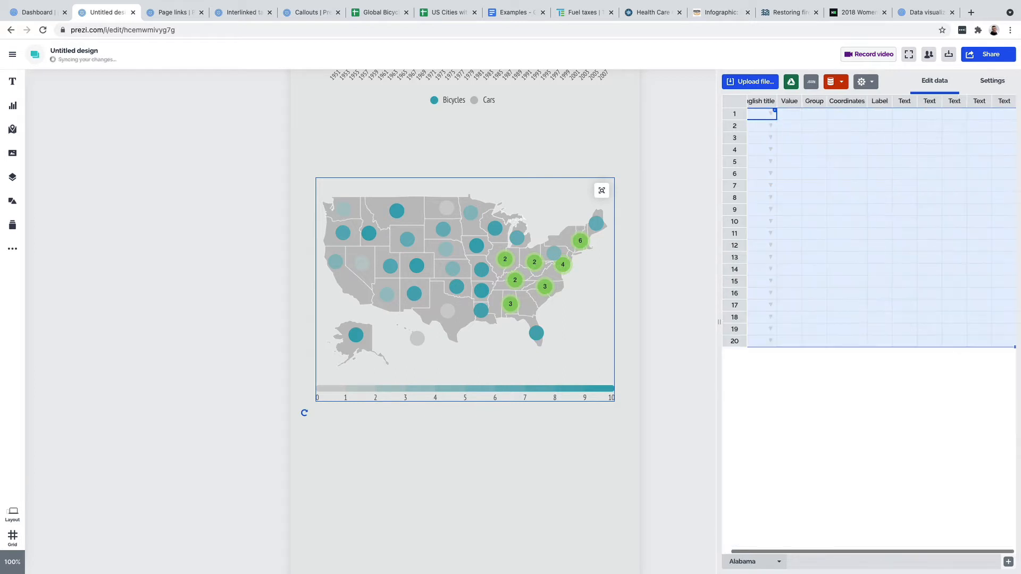
# Enter Los Angeles as the first location in the map's data sheet, with a value of 1.
pyautogui.click(761, 114)
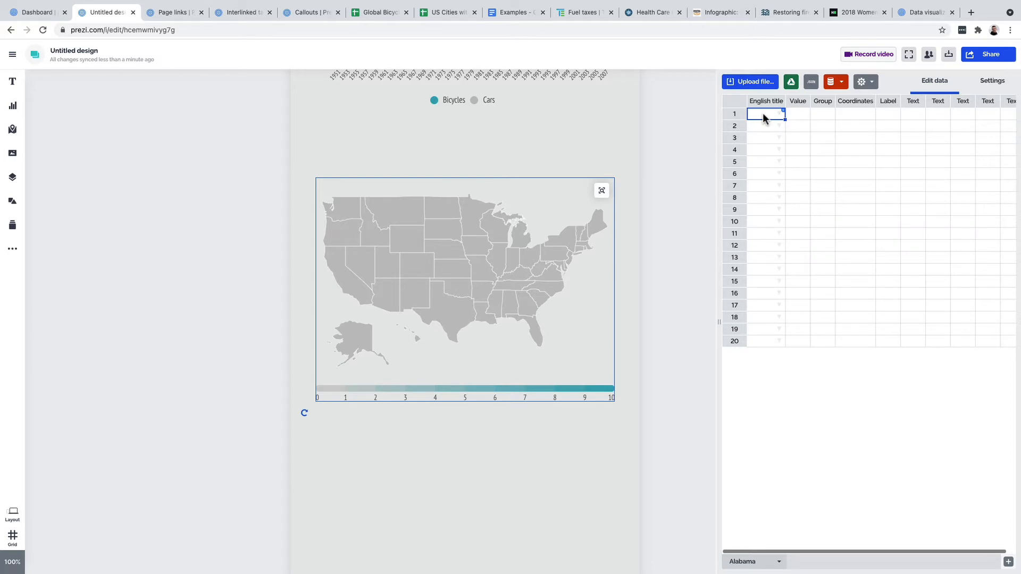
pyautogui.click(764, 100)
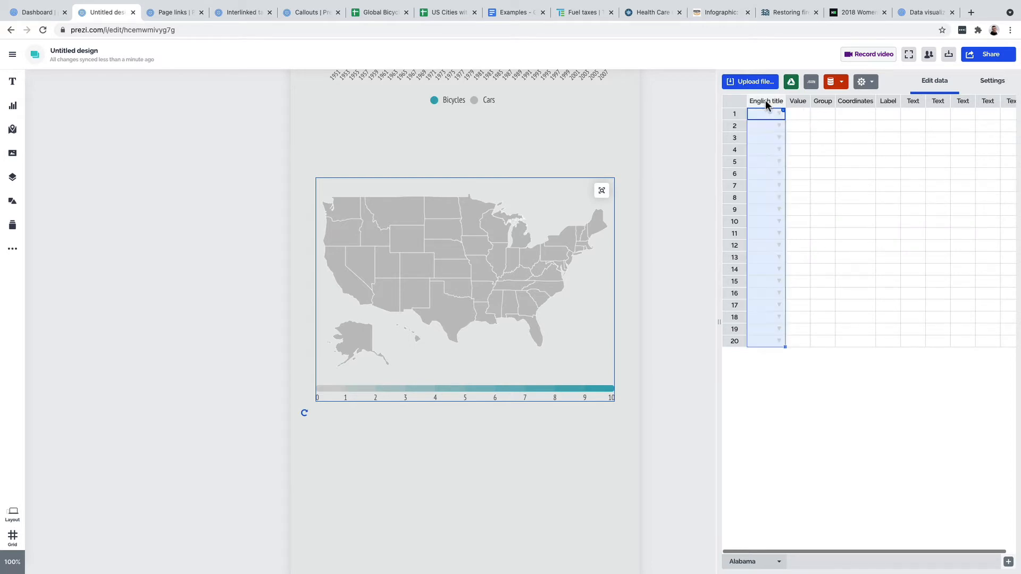
pyautogui.doubleClick(762, 113)
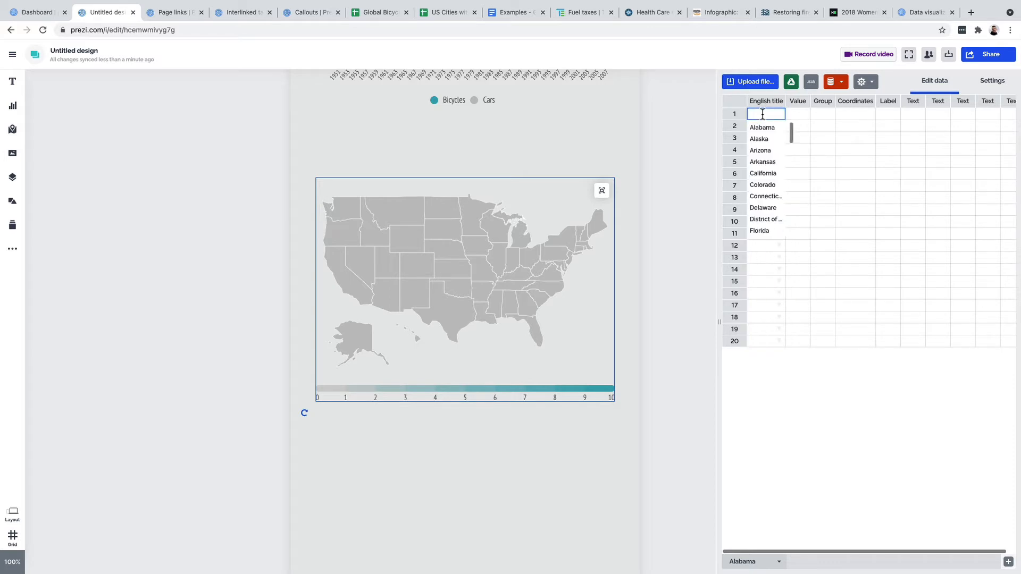
pyautogui.write('Los Angeles')
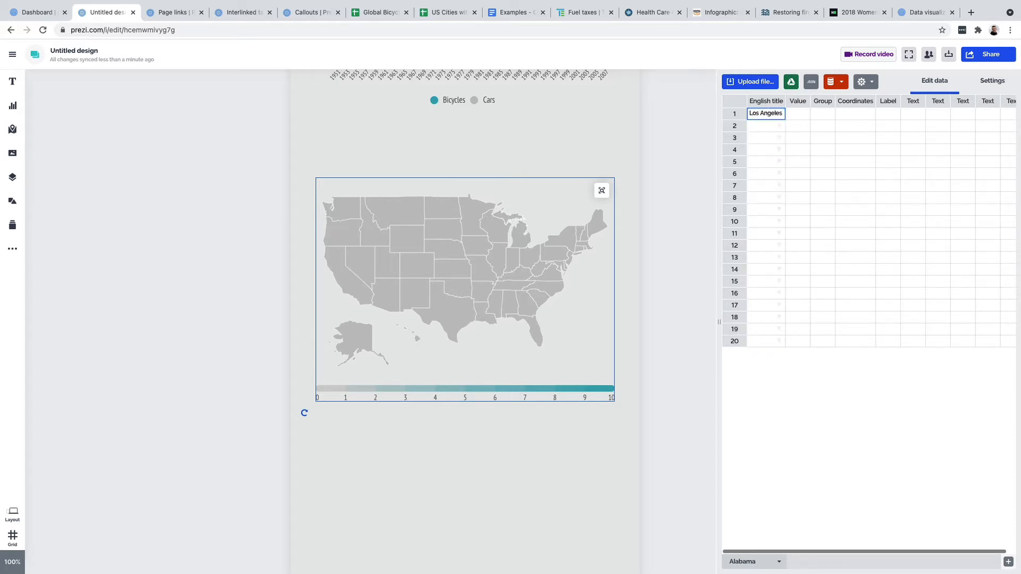
pyautogui.press('Return')
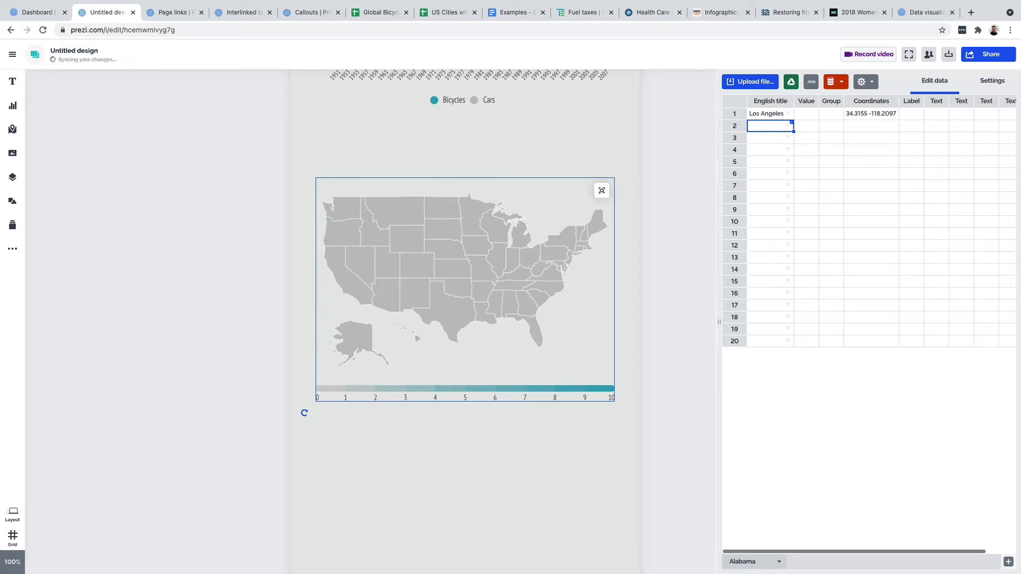
pyautogui.click(804, 115)
pyautogui.write('1')
pyautogui.click(803, 126)
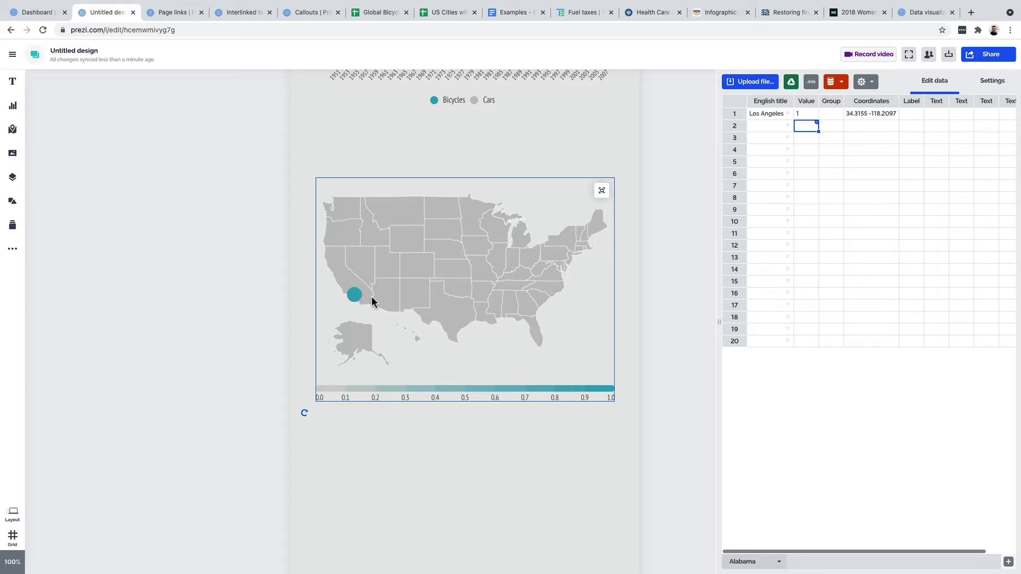
# Add Statue of Liberty as the second location with a value of 1, and select the title and coordinates columns for comparison.
pyautogui.click(766, 128)
pyautogui.doubleClick(764, 127)
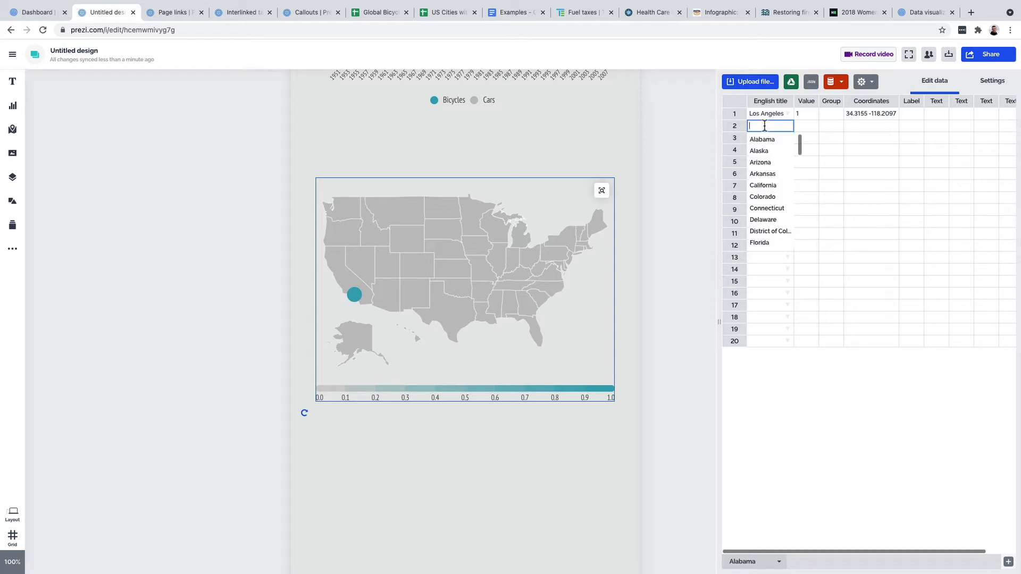
pyautogui.write('Statue of')
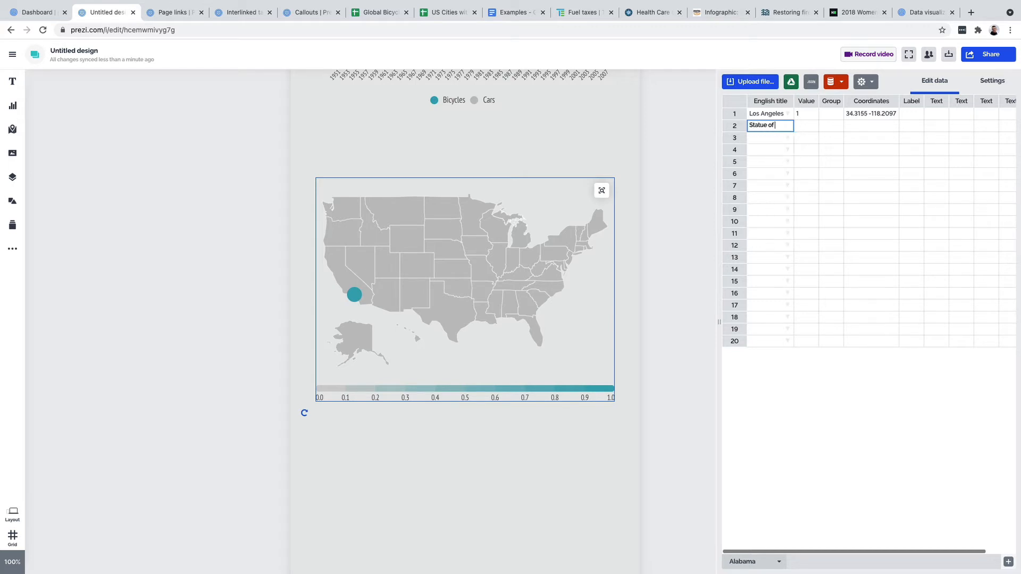
pyautogui.write(' Liberty')
pyautogui.click(807, 139)
pyautogui.press('Up')
pyautogui.write('1')
pyautogui.click(817, 140)
pyautogui.doubleClick(820, 127)
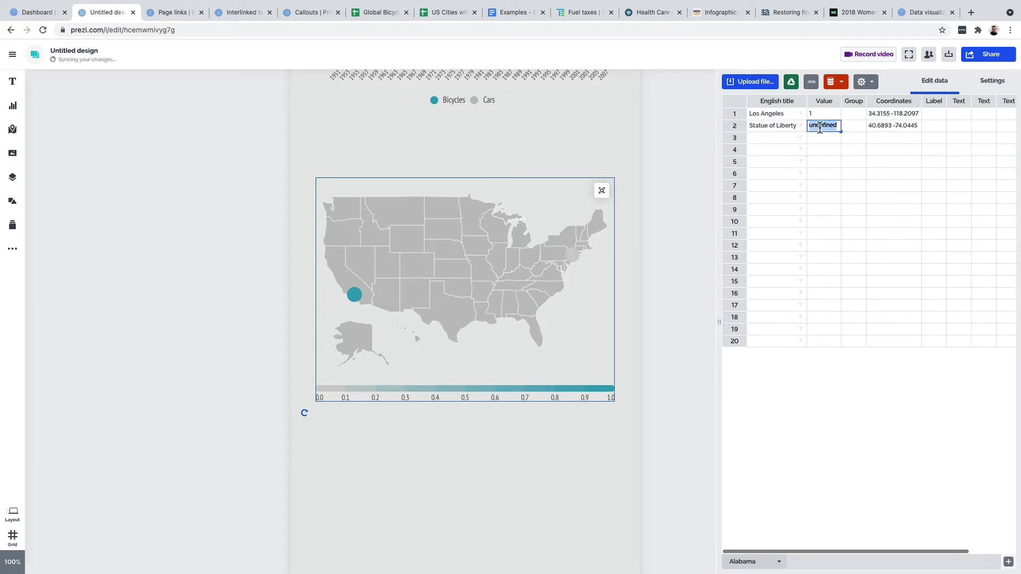
pyautogui.write('1')
pyautogui.click(826, 150)
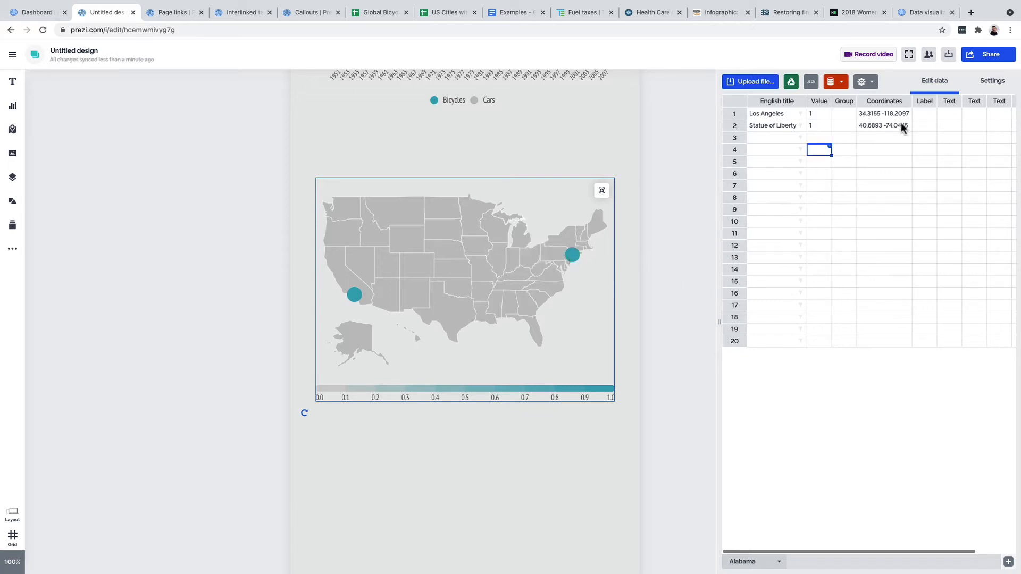
pyautogui.click(771, 101)
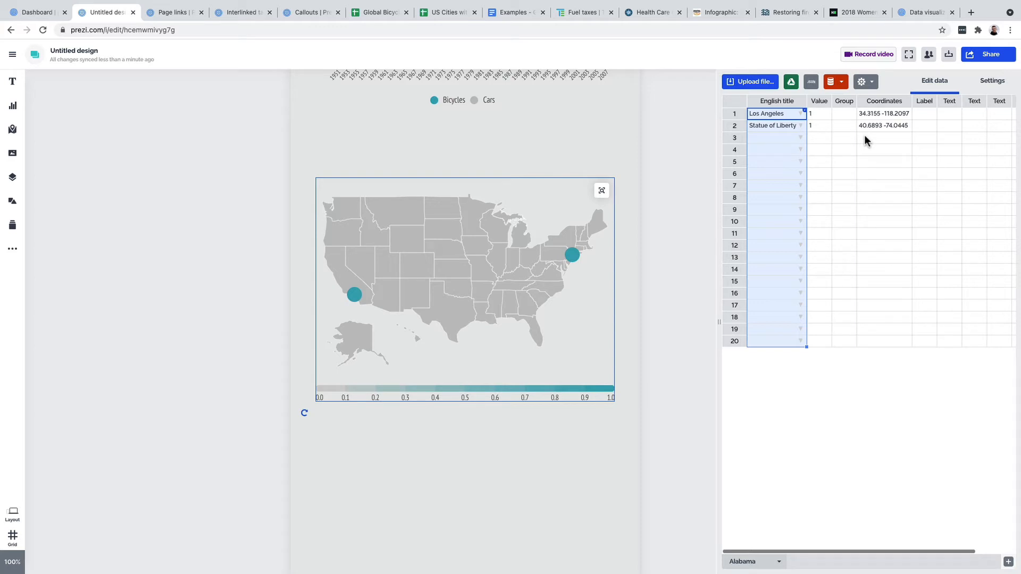
pyautogui.click(883, 101)
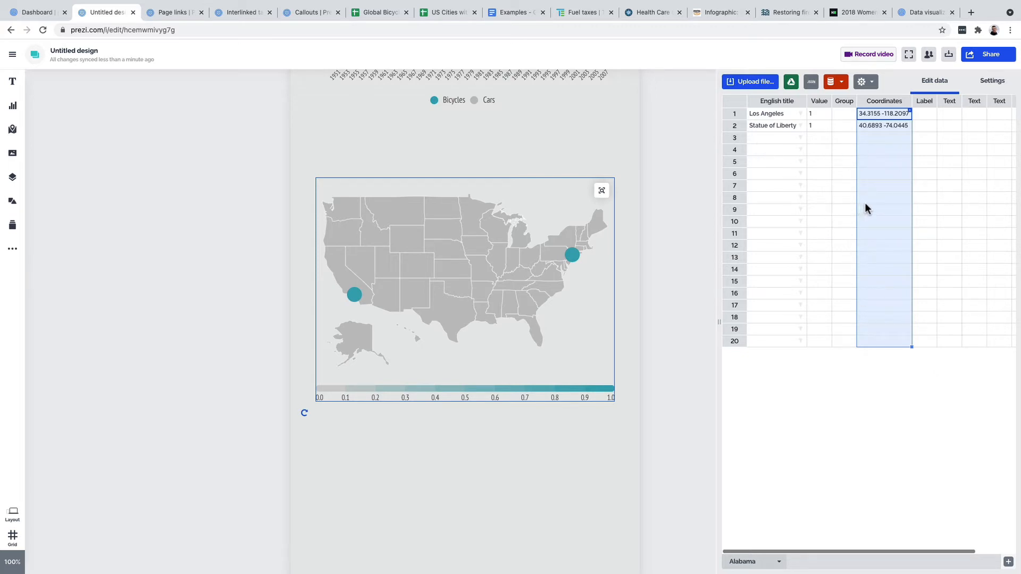
# Undo the location data and icon map changes, and review the map's style options, keeping Heatmap.
pyautogui.click(545, 456)
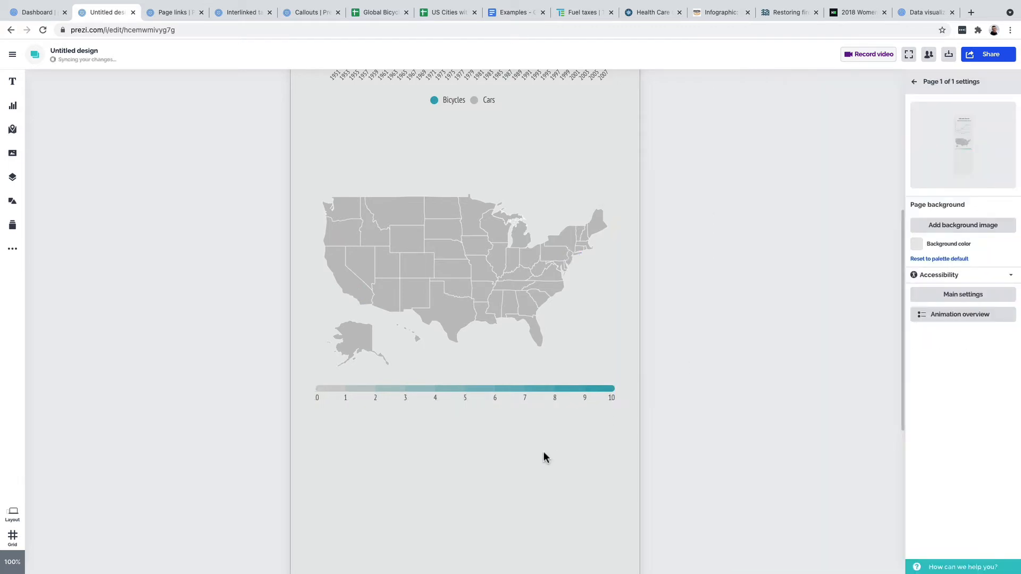
pyautogui.click(611, 365)
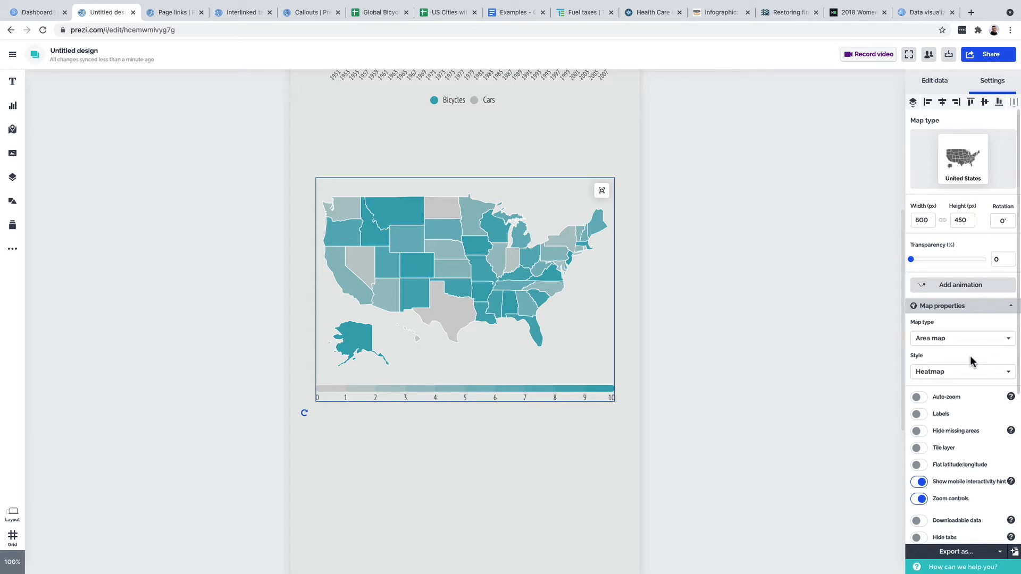
pyautogui.click(953, 371)
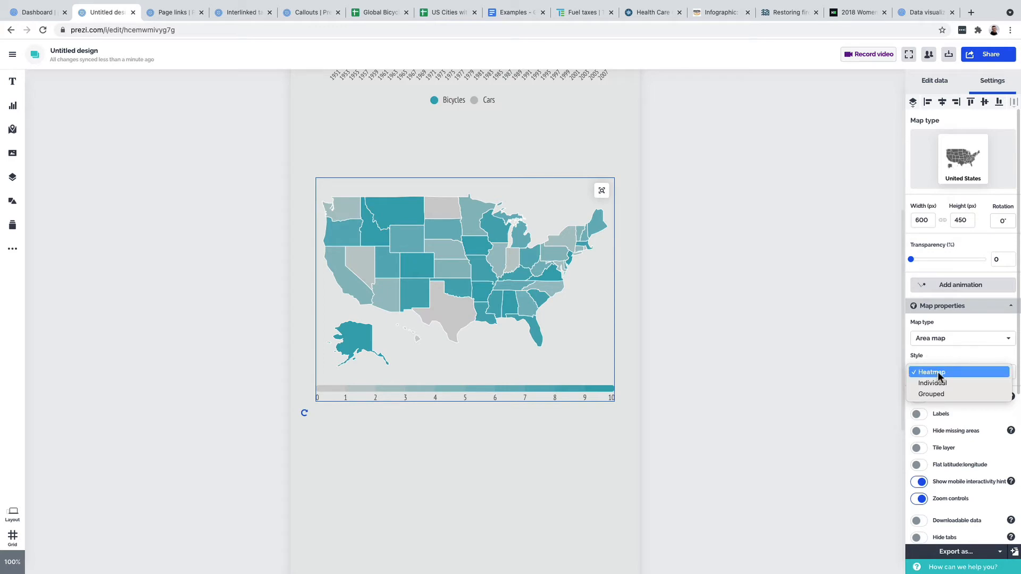
pyautogui.click(580, 336)
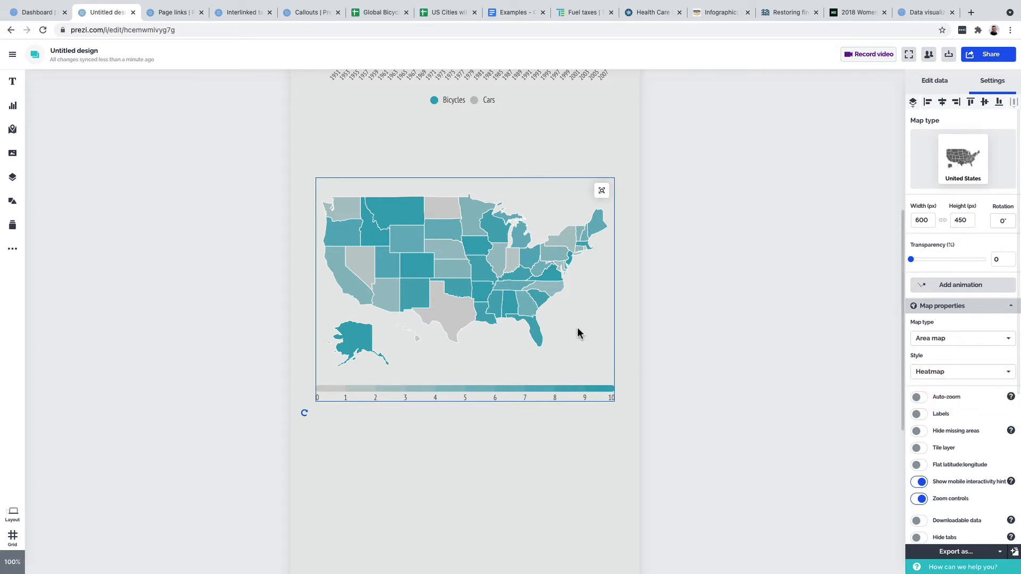
# Select the Value column in the map's data sheet, and switch the area map's style to Individual.
pyautogui.doubleClick(581, 298)
pyautogui.click(834, 106)
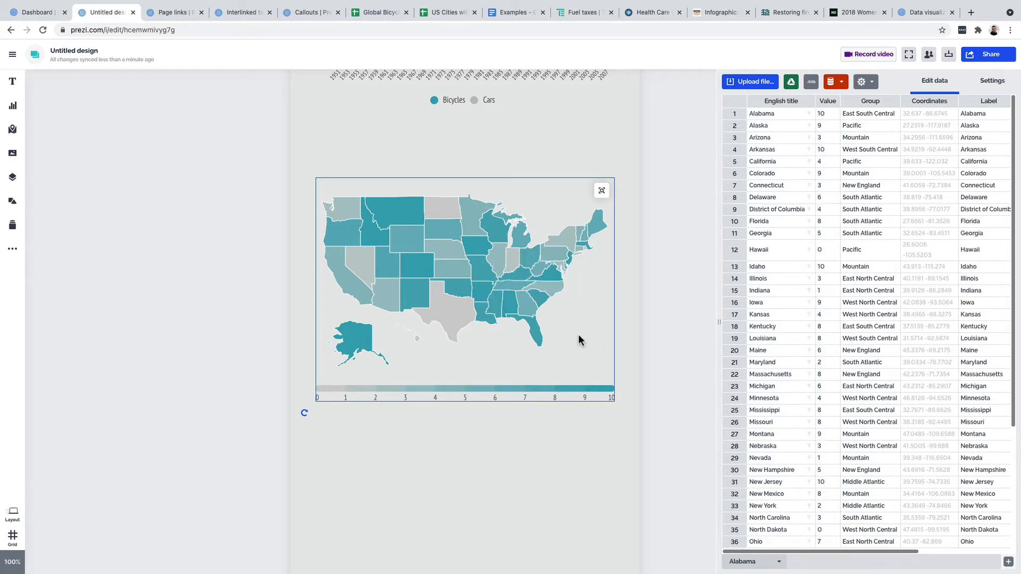
pyautogui.click(992, 85)
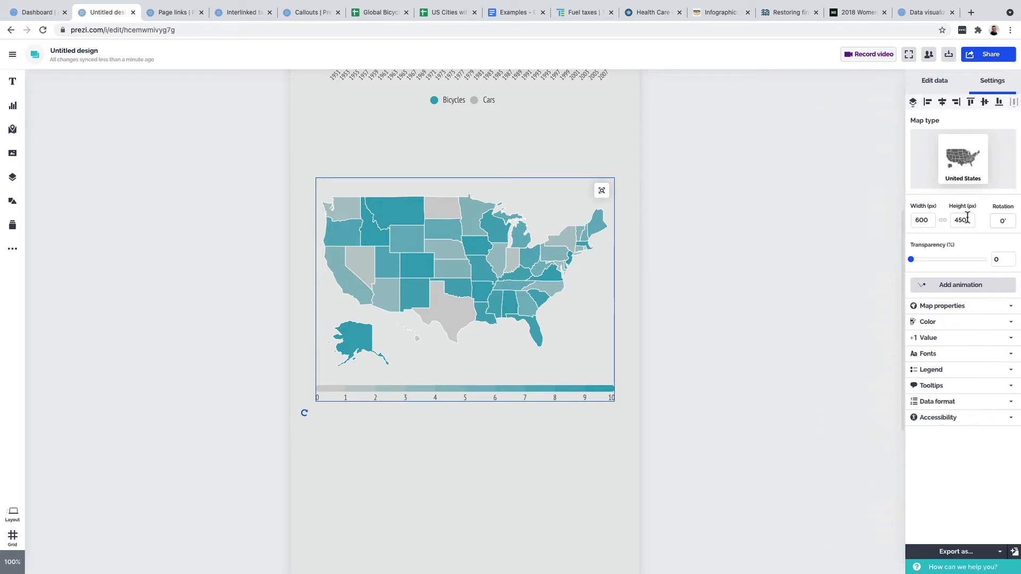
pyautogui.click(960, 305)
pyautogui.click(956, 374)
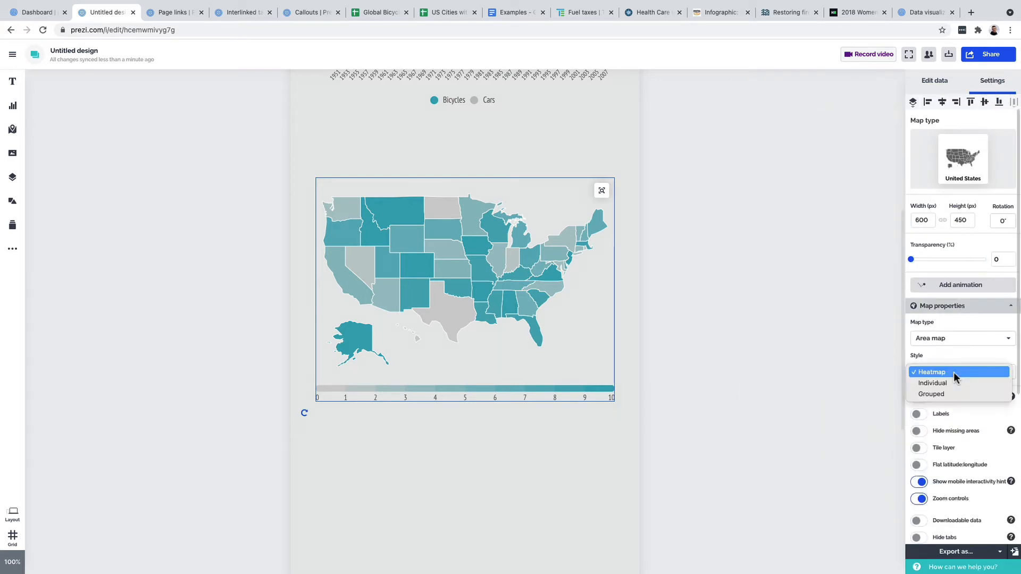
pyautogui.click(953, 380)
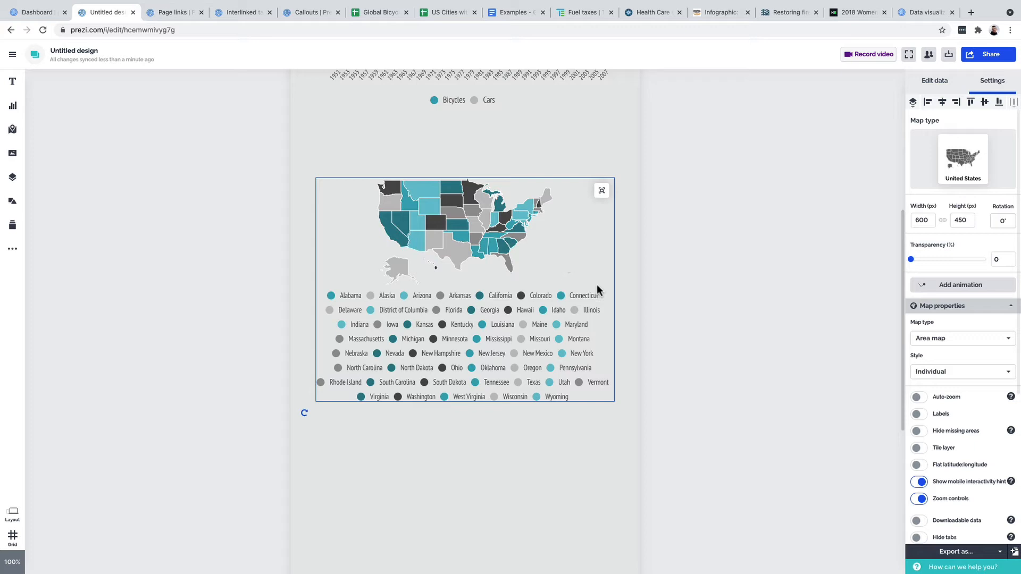
# Switch the area map's style to Grouped, and select the Group column in its data sheet.
pyautogui.click(981, 371)
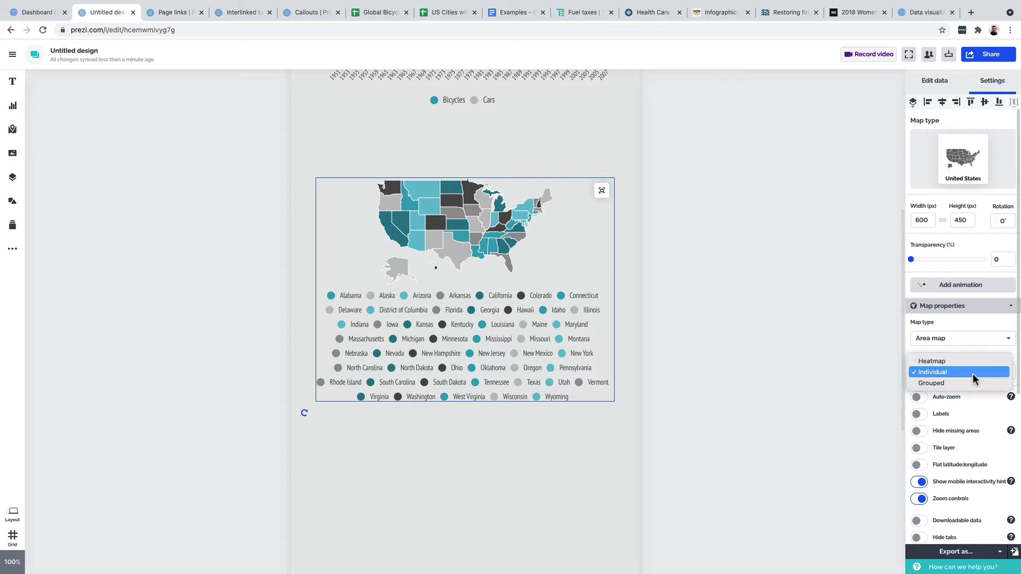
pyautogui.click(951, 383)
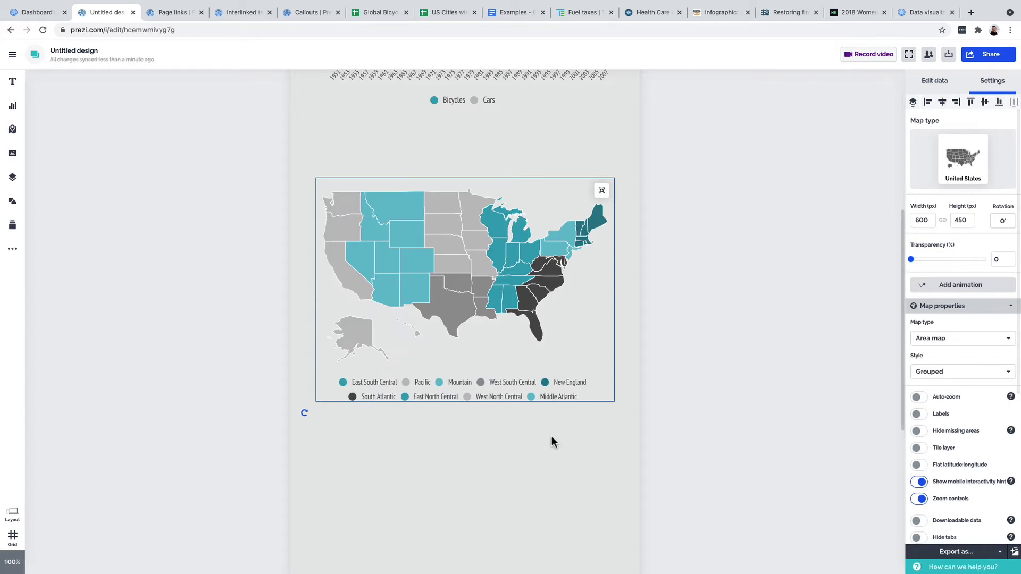
pyautogui.doubleClick(582, 298)
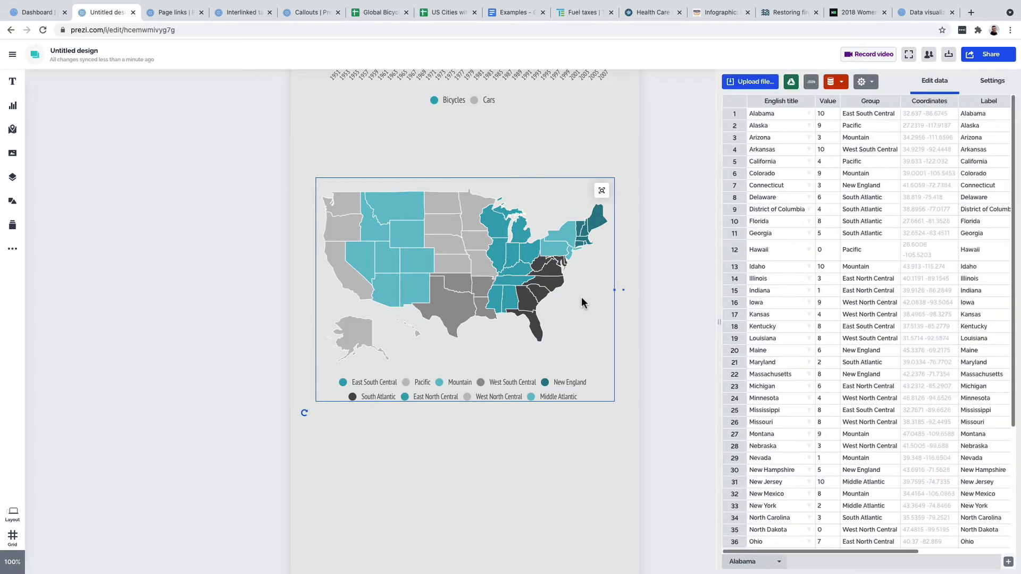
pyautogui.click(885, 100)
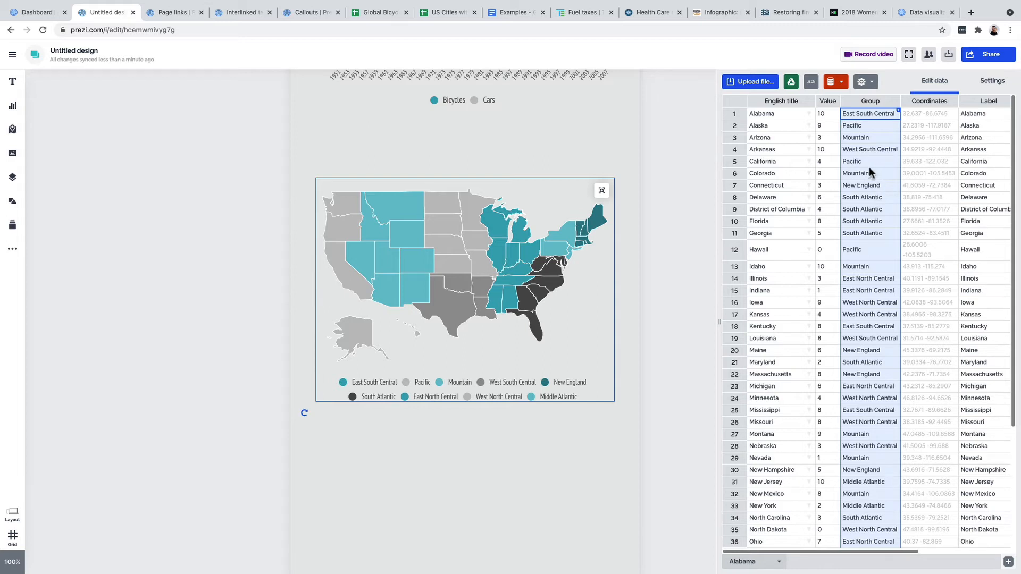
# Change the United States map's type to Icon map and its style to Individual.
pyautogui.click(990, 82)
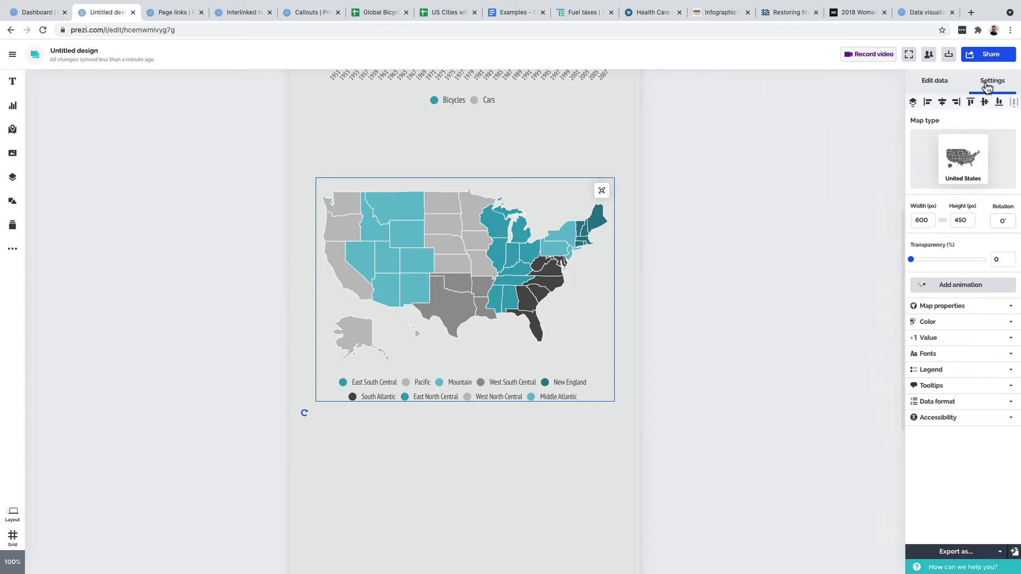
pyautogui.click(945, 314)
pyautogui.click(945, 336)
pyautogui.click(933, 349)
pyautogui.click(942, 371)
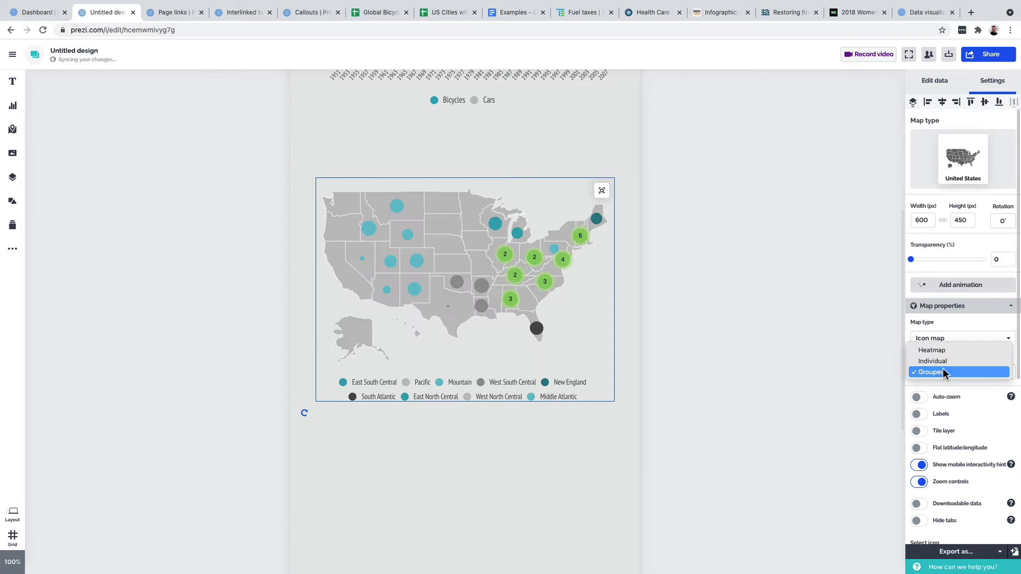
pyautogui.click(943, 361)
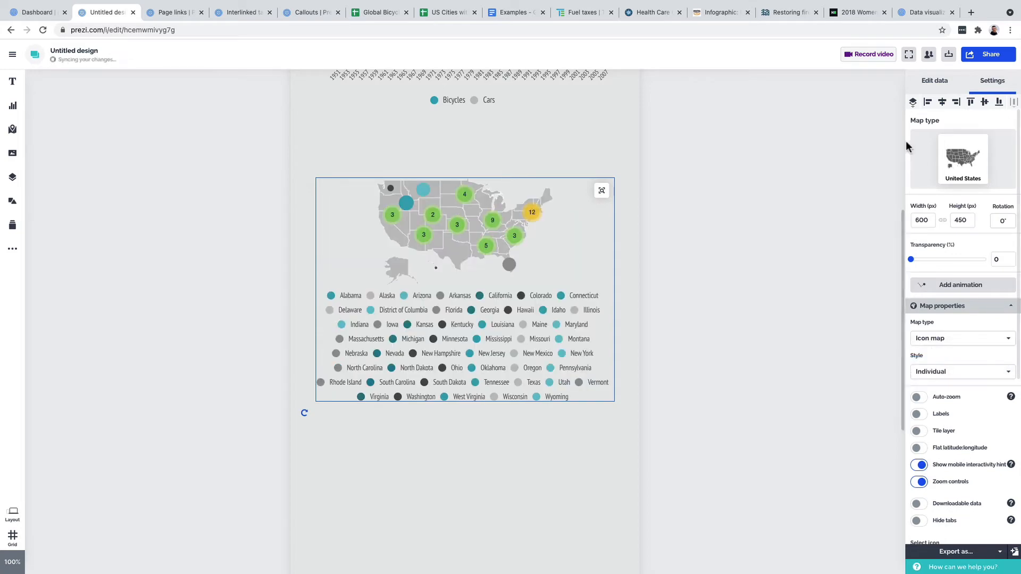
# Replace the map's data by uploading the US cities commuters spreadsheet from the Data folder.
pyautogui.click(934, 81)
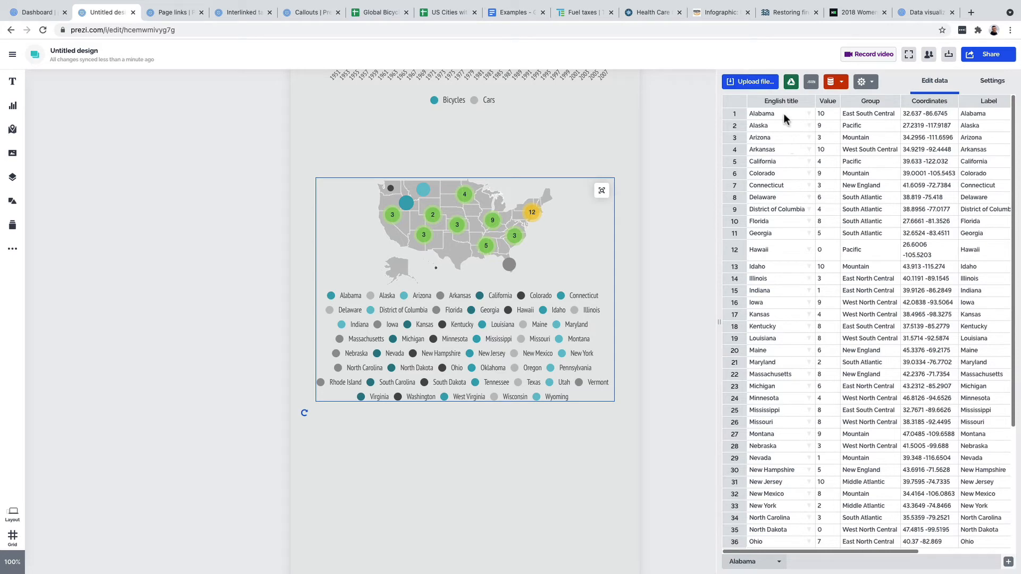
pyautogui.click(755, 83)
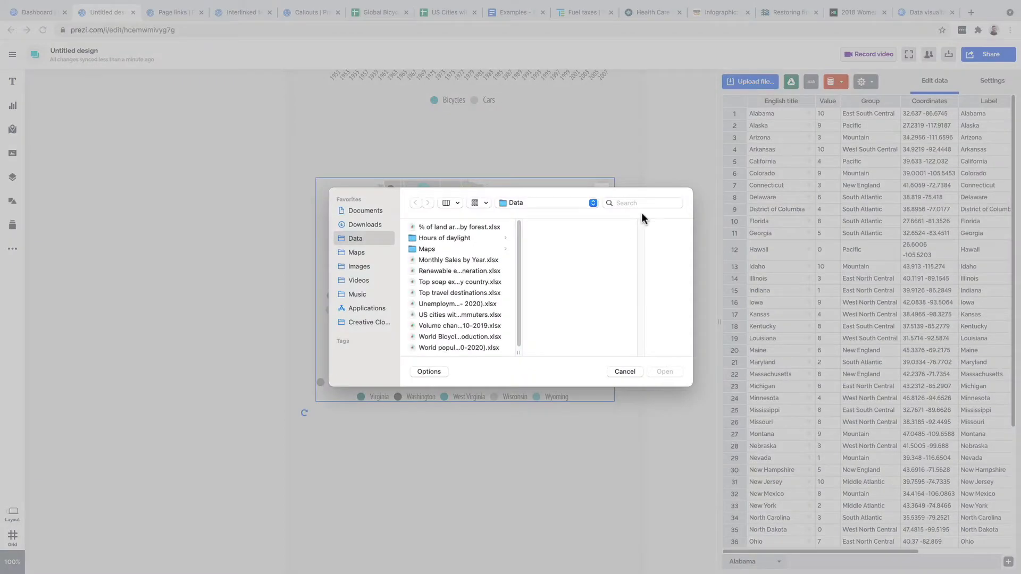
pyautogui.click(461, 314)
pyautogui.click(664, 371)
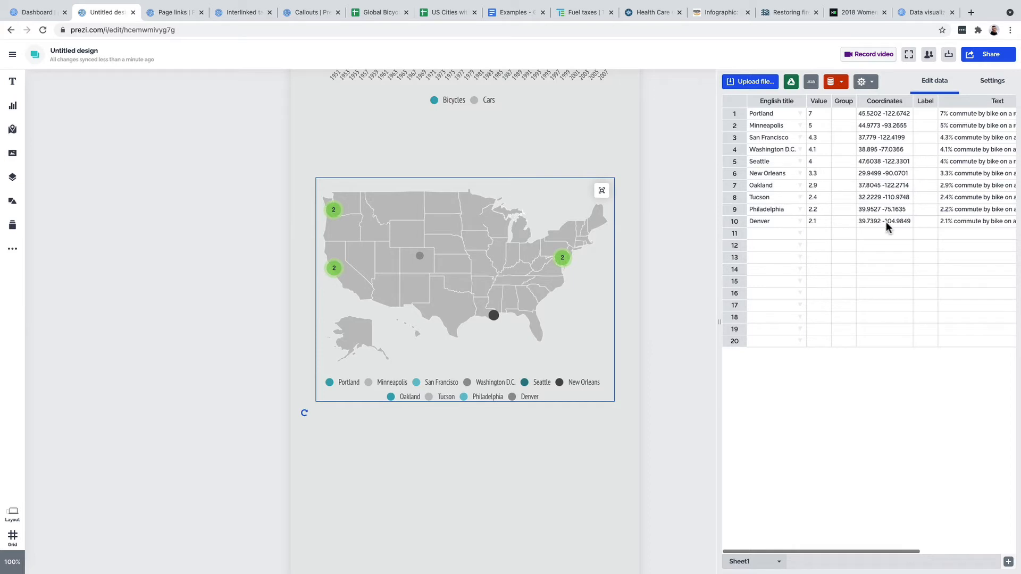
# Set the icon map's marker cluster size to 0 px in the map properties.
pyautogui.click(992, 83)
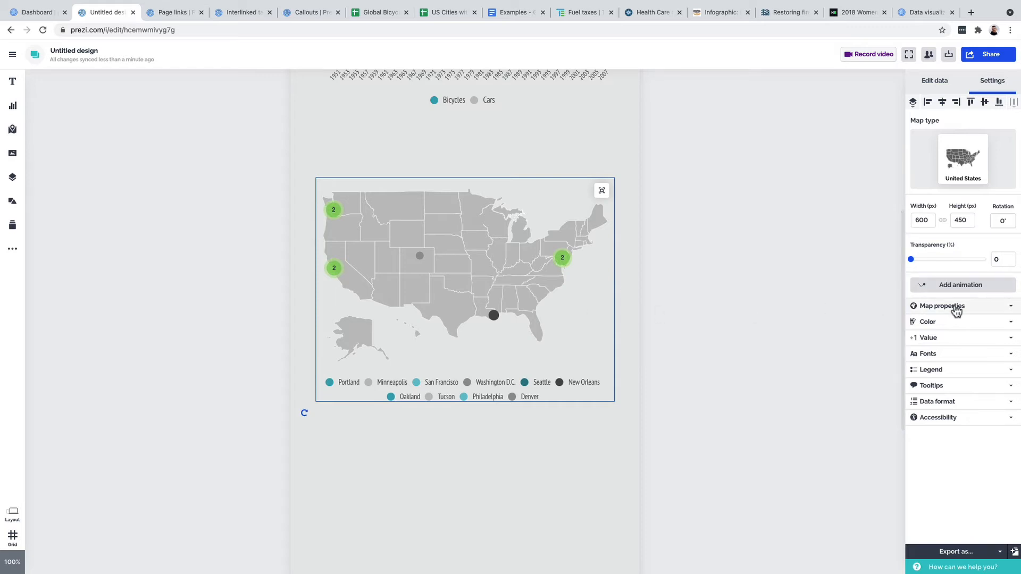
pyautogui.click(955, 307)
pyautogui.scroll(-5, 951, 384)
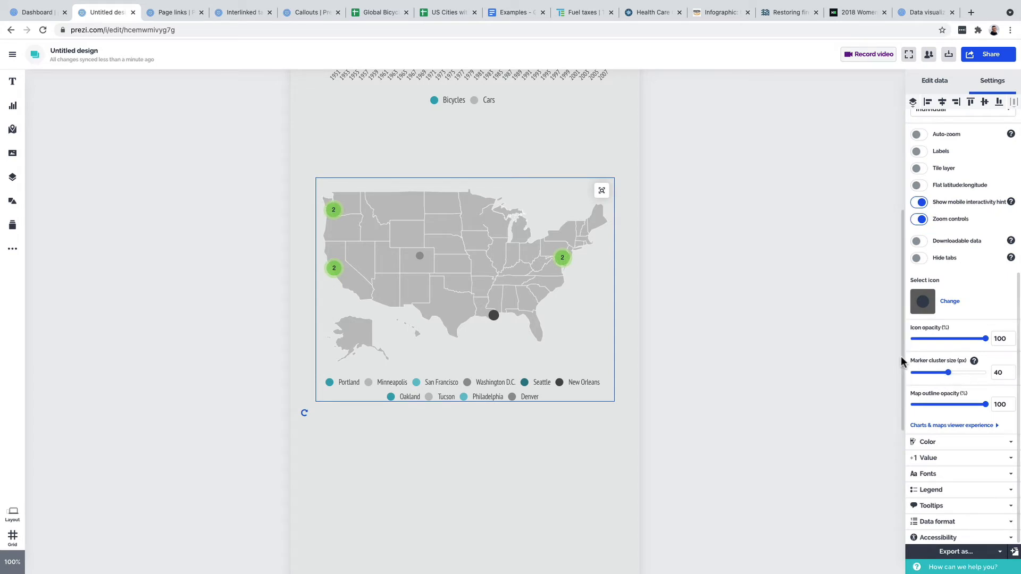
pyautogui.moveTo(946, 372); pyautogui.dragTo(906, 373)
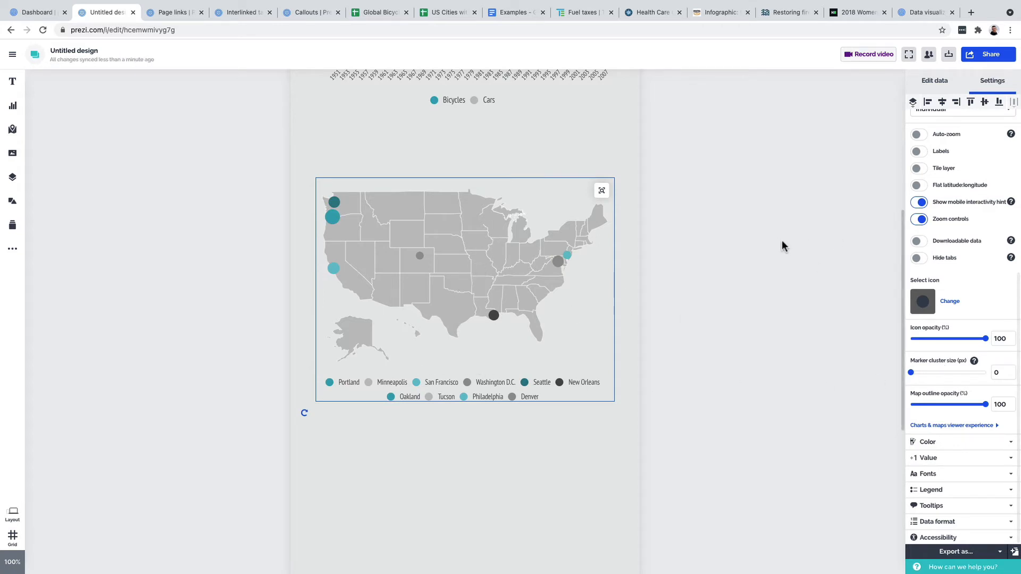
# Try the Auto-zoom option on the map and turn it off again.
pyautogui.scroll(3, 953, 301)
pyautogui.scroll(1, 955, 304)
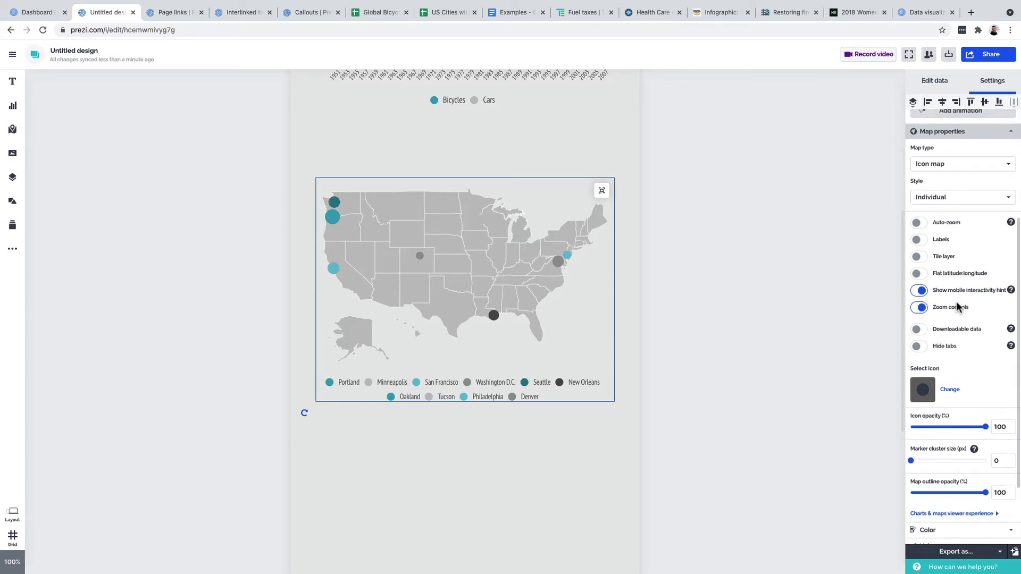
pyautogui.scroll(1, 957, 303)
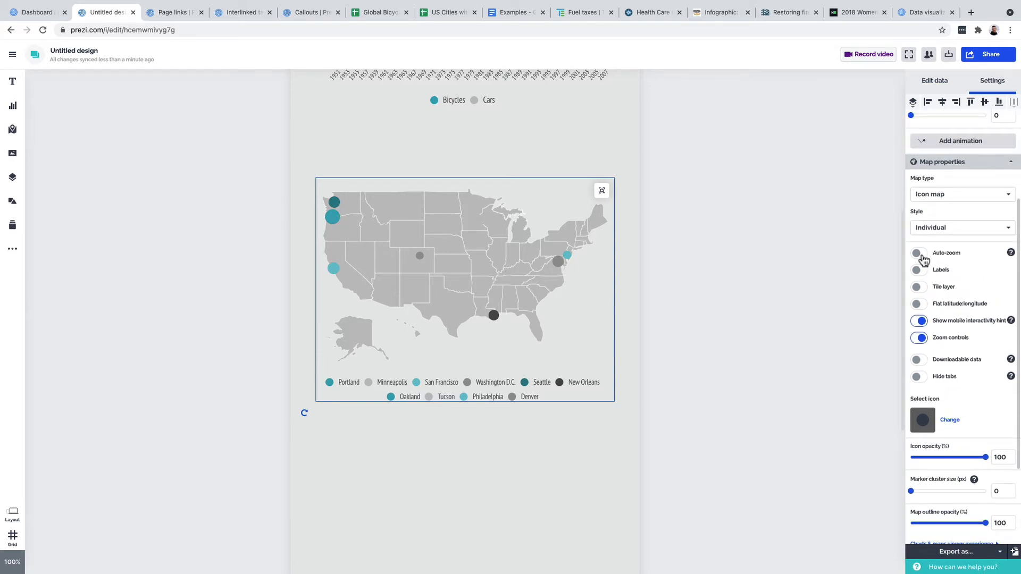
pyautogui.click(919, 254)
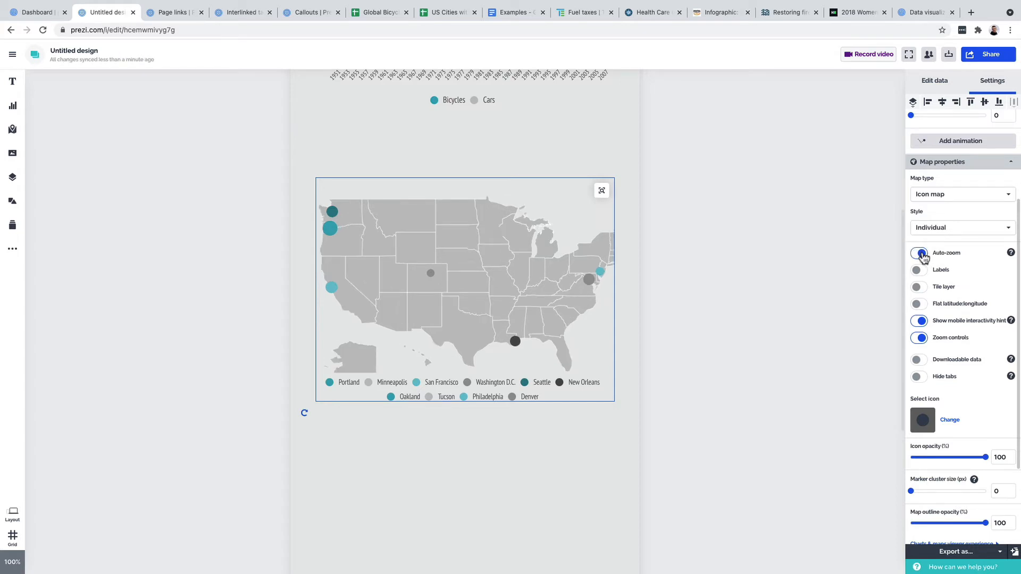
pyautogui.click(920, 254)
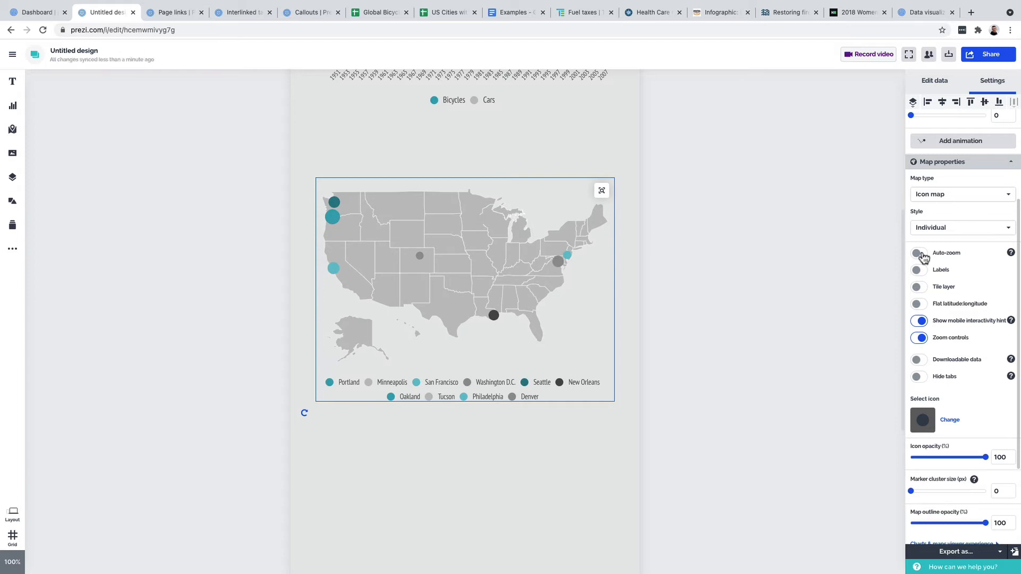
pyautogui.click(921, 255)
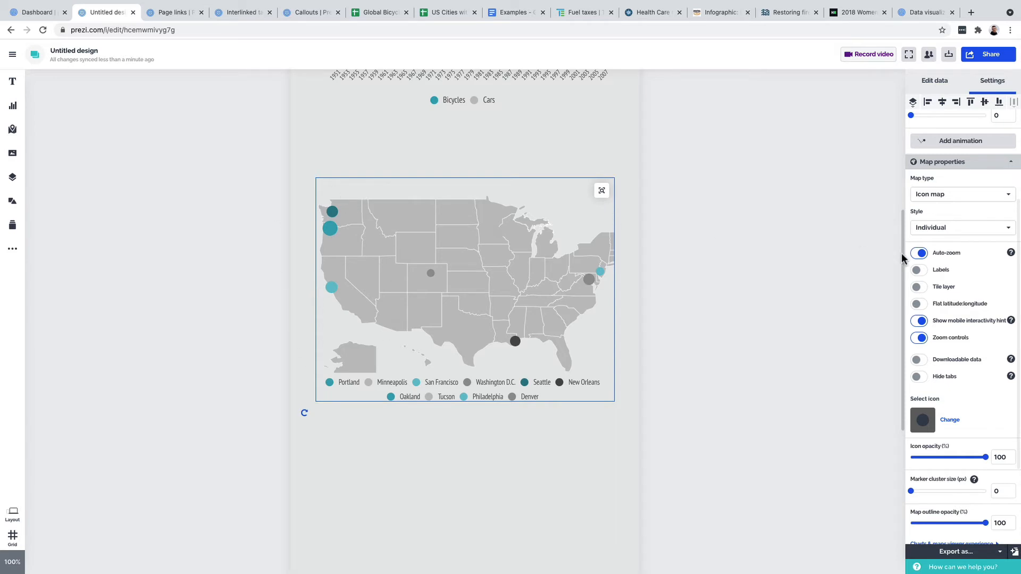
pyautogui.click(919, 254)
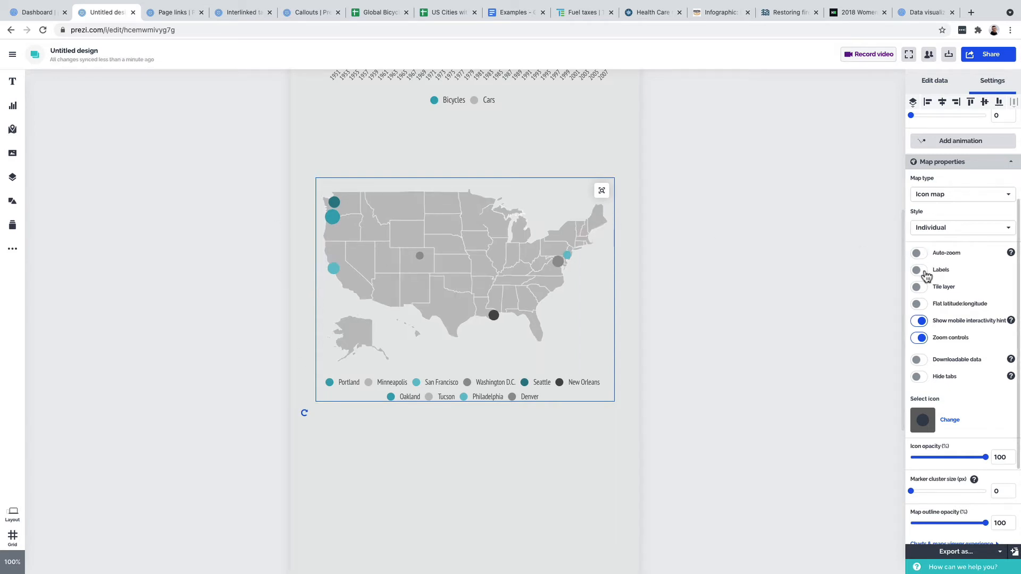
# Preview the city labels and the tile layer with its tile sources, and turn both options off again.
pyautogui.click(924, 271)
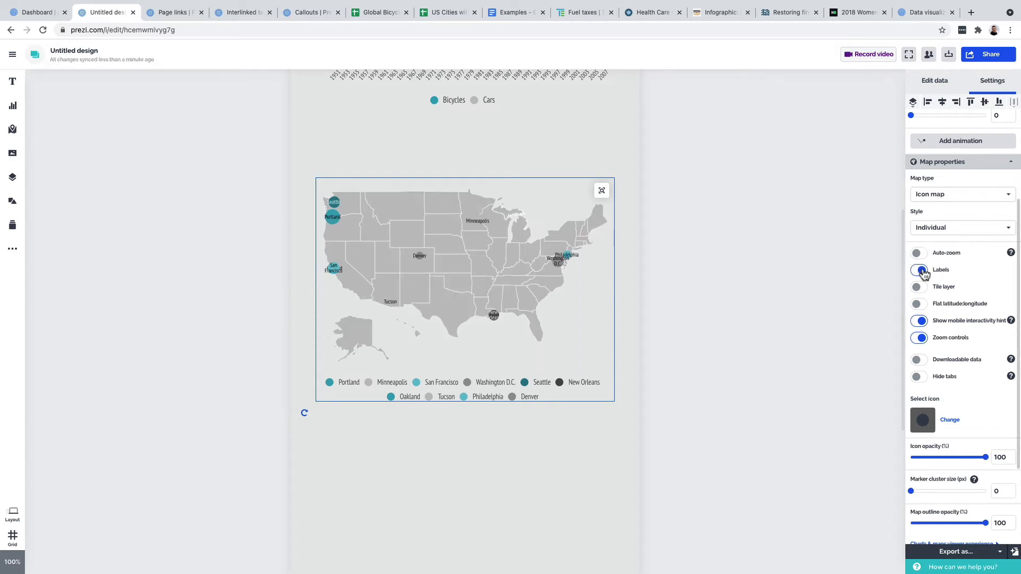
pyautogui.click(923, 271)
pyautogui.click(921, 288)
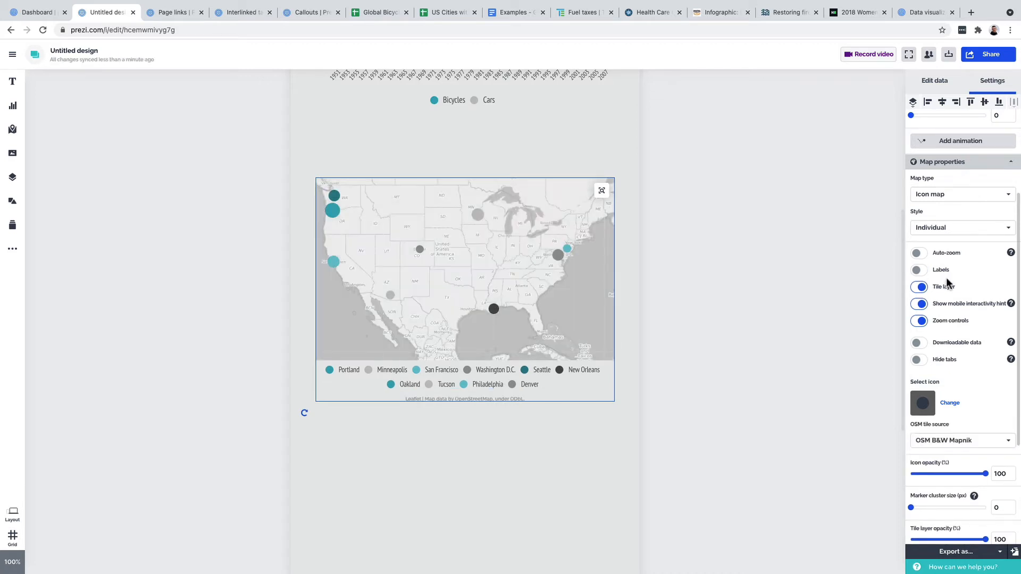
pyautogui.scroll(-2, 946, 282)
pyautogui.click(960, 346)
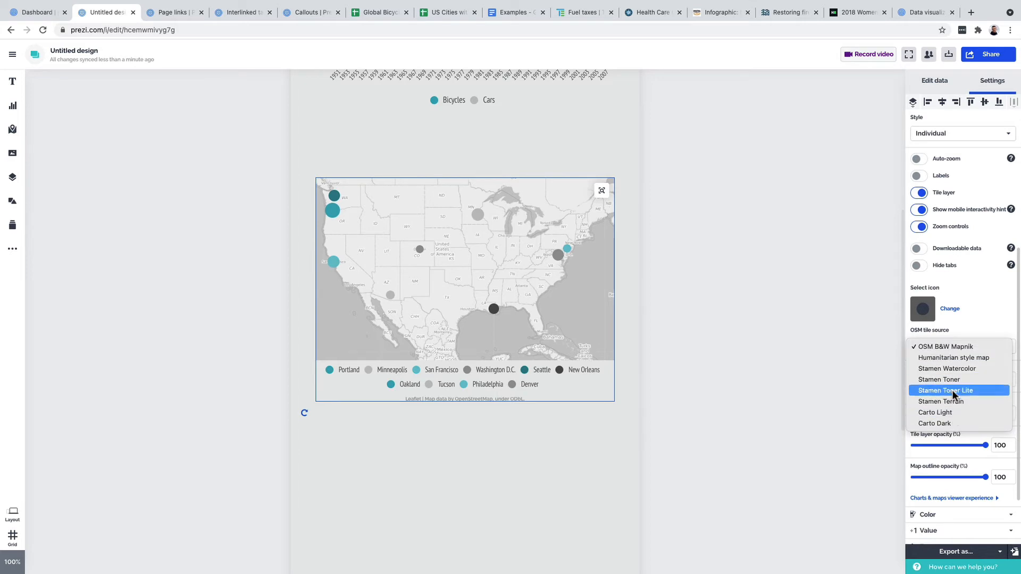
pyautogui.click(923, 196)
pyautogui.click(923, 196)
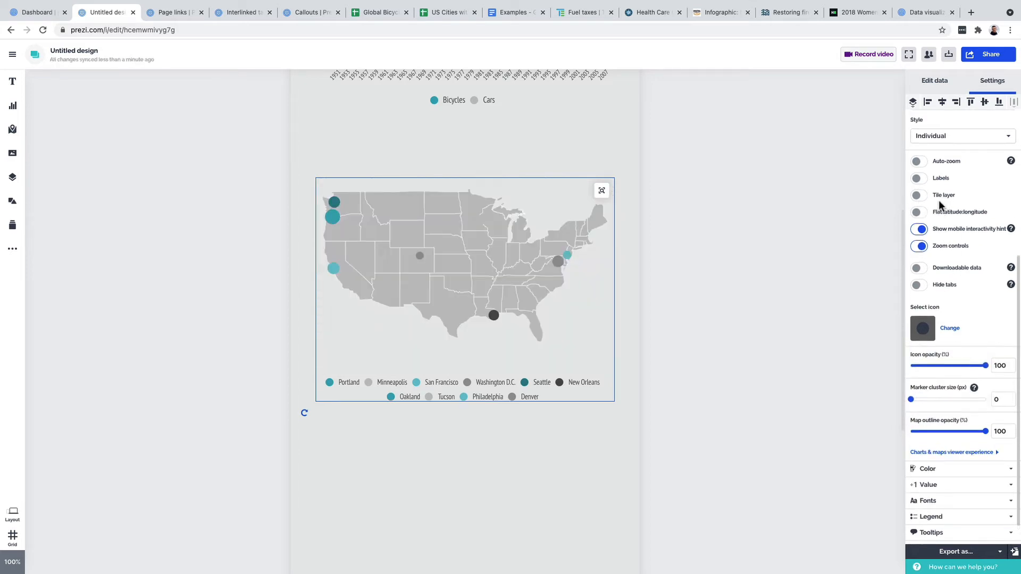
# Search the icon library for "bicycle" and use one of the bicycle icons for the map's markers.
pyautogui.scroll(-1, 947, 265)
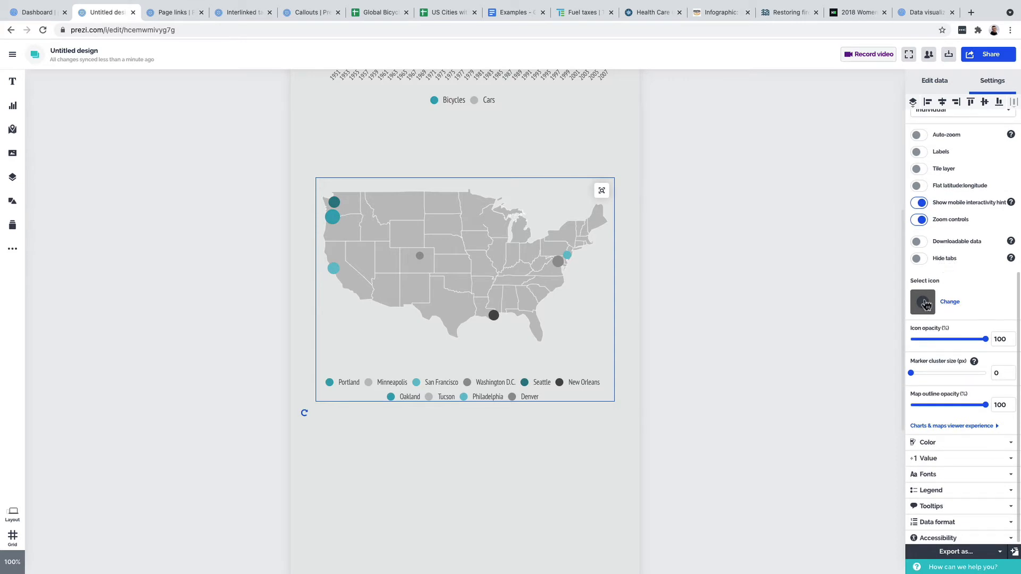
pyautogui.click(924, 307)
pyautogui.click(950, 108)
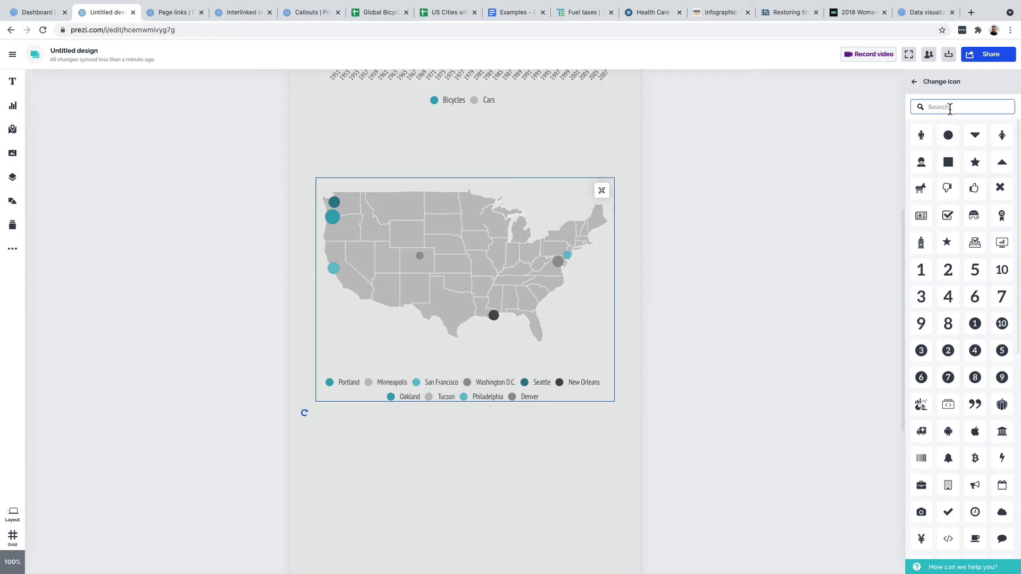
pyautogui.write('bicycle')
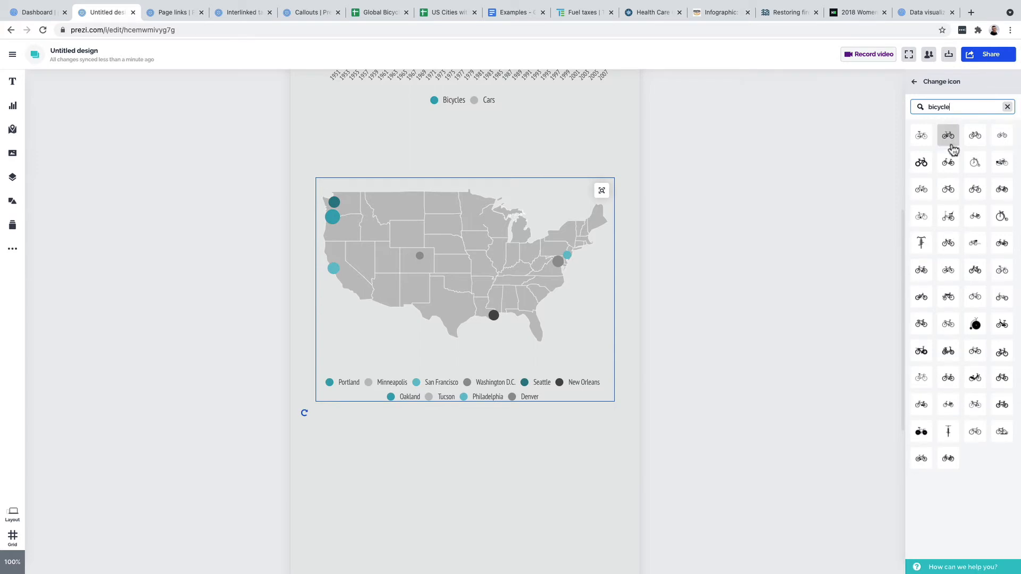
pyautogui.click(1000, 191)
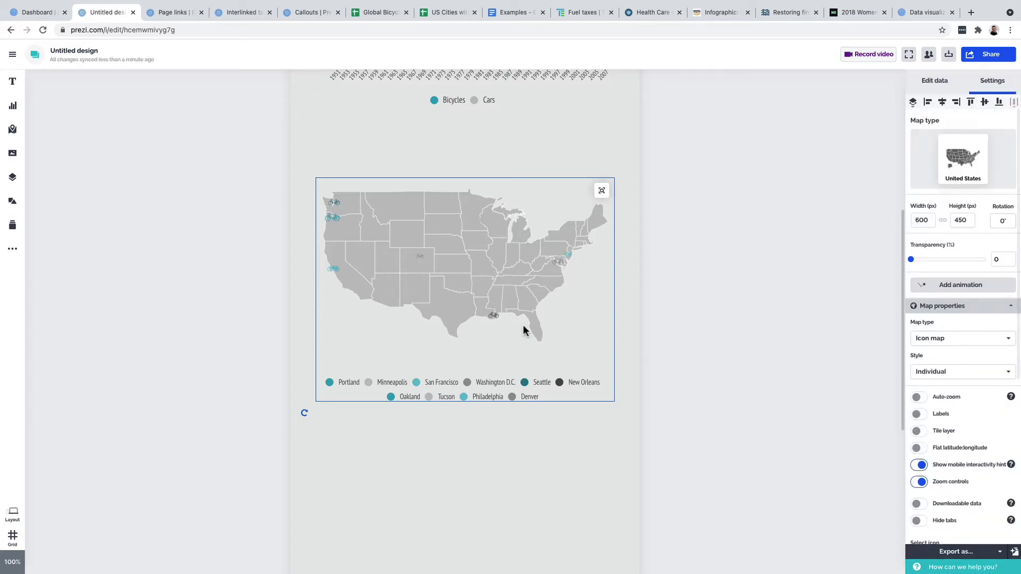
# Set the map icons' maximum size to 60 and try raising their minimum size.
pyautogui.click(950, 306)
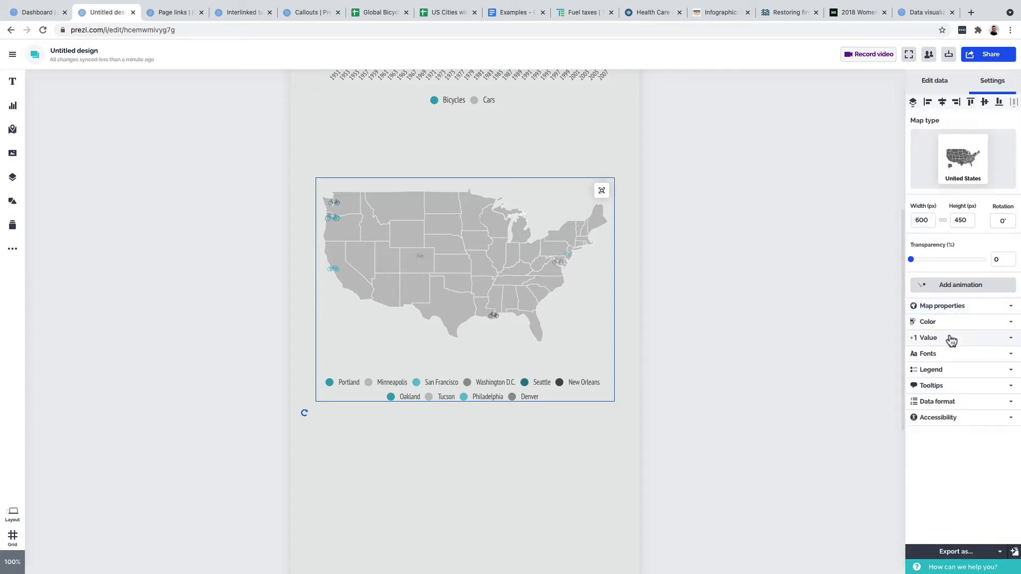
pyautogui.click(951, 338)
pyautogui.doubleClick(1003, 438)
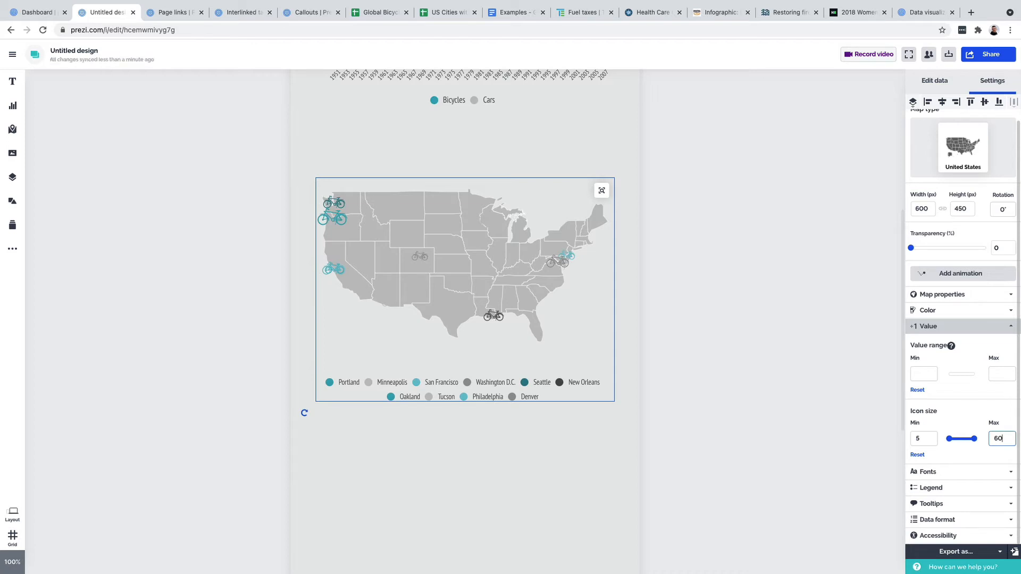
pyautogui.moveTo(949, 440); pyautogui.dragTo(963, 442)
# Lighten the map's missing area color to a paler gray.
pyautogui.click(953, 326)
pyautogui.click(953, 326)
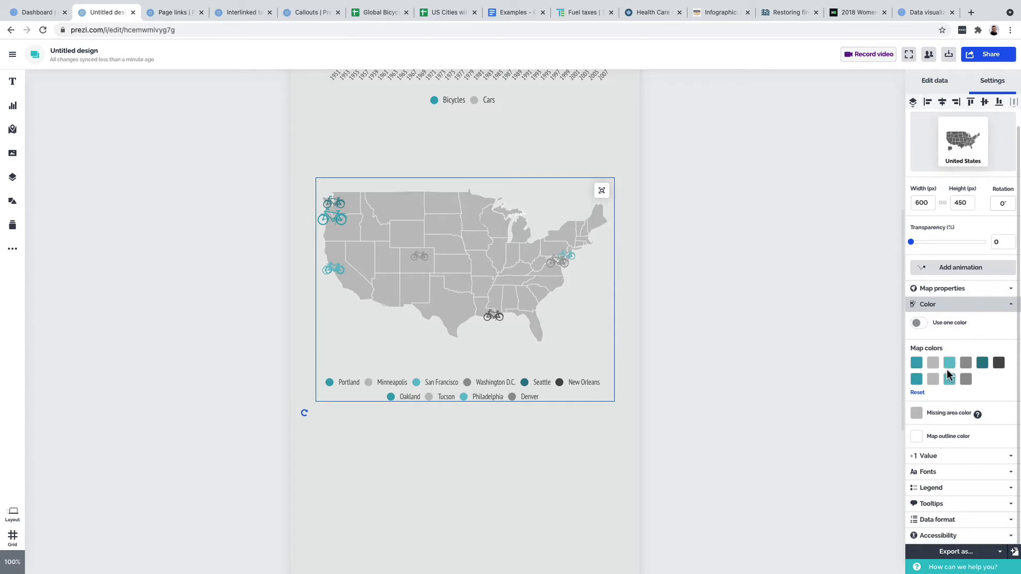
pyautogui.click(927, 407)
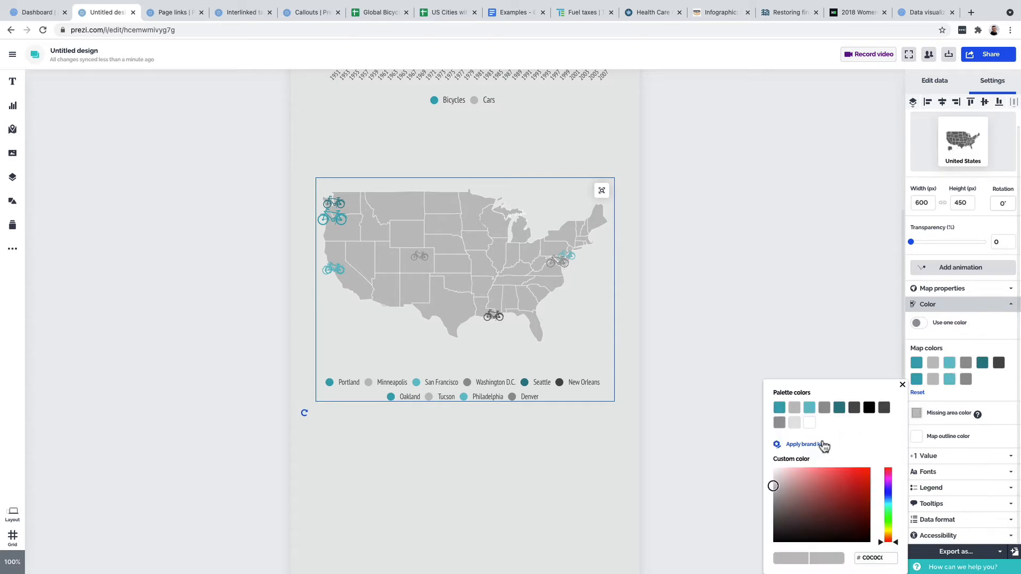
pyautogui.moveTo(773, 486); pyautogui.dragTo(773, 481)
# Try the light gray E5E5E5 for the map outline color and settle on the darker gray 999999.
pyautogui.click(916, 436)
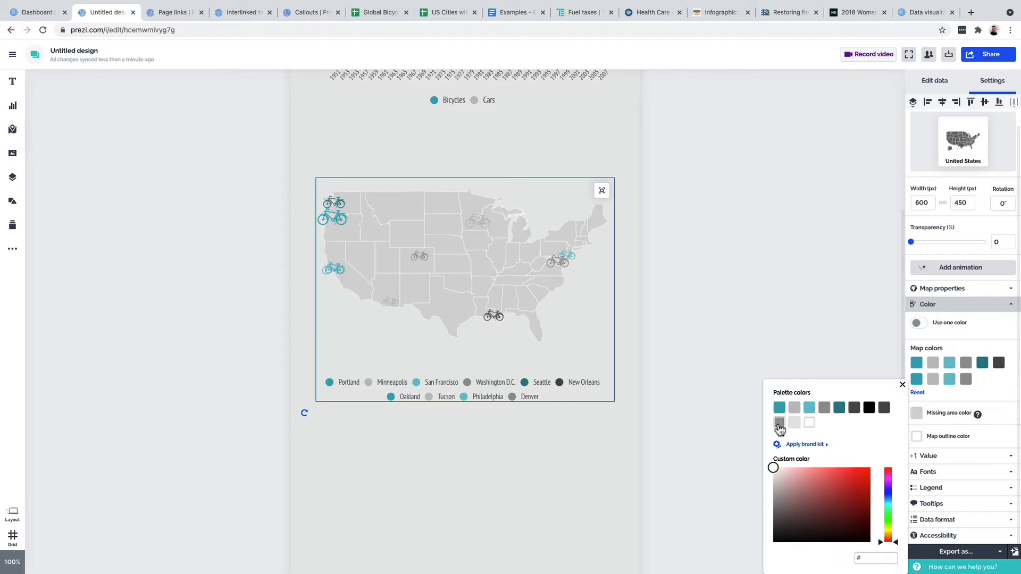
pyautogui.click(780, 423)
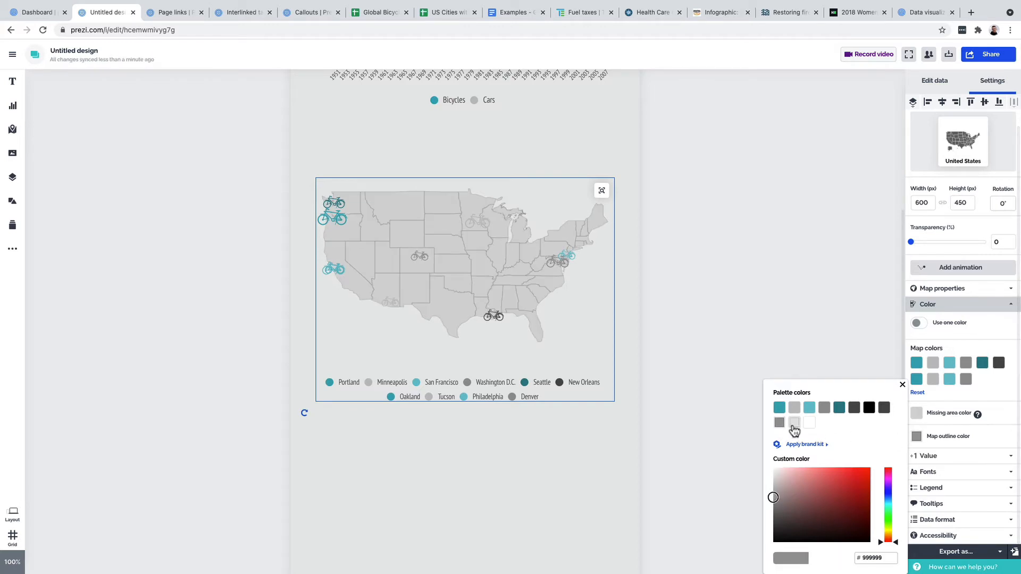
pyautogui.click(794, 423)
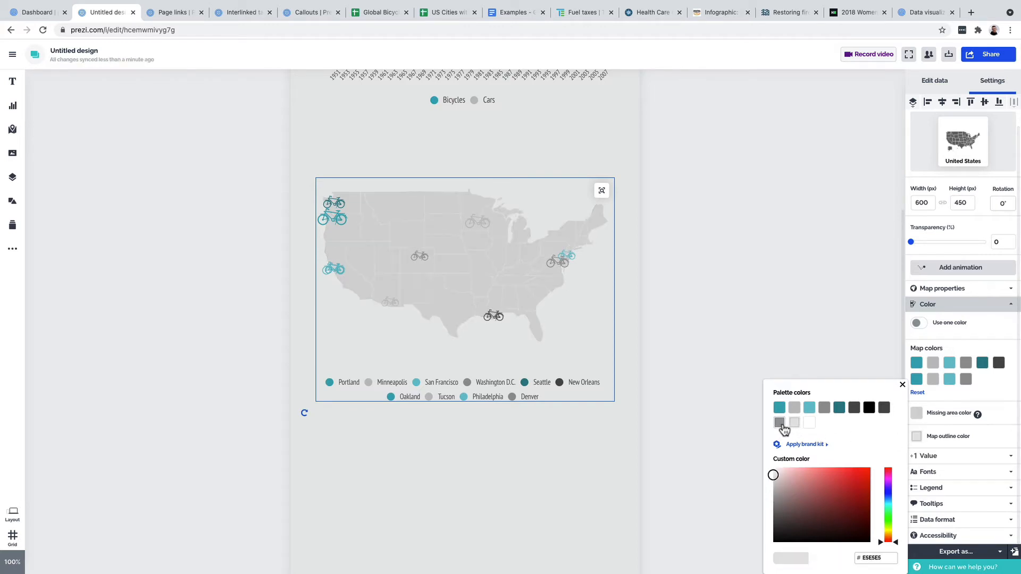
pyautogui.click(779, 422)
pyautogui.click(572, 437)
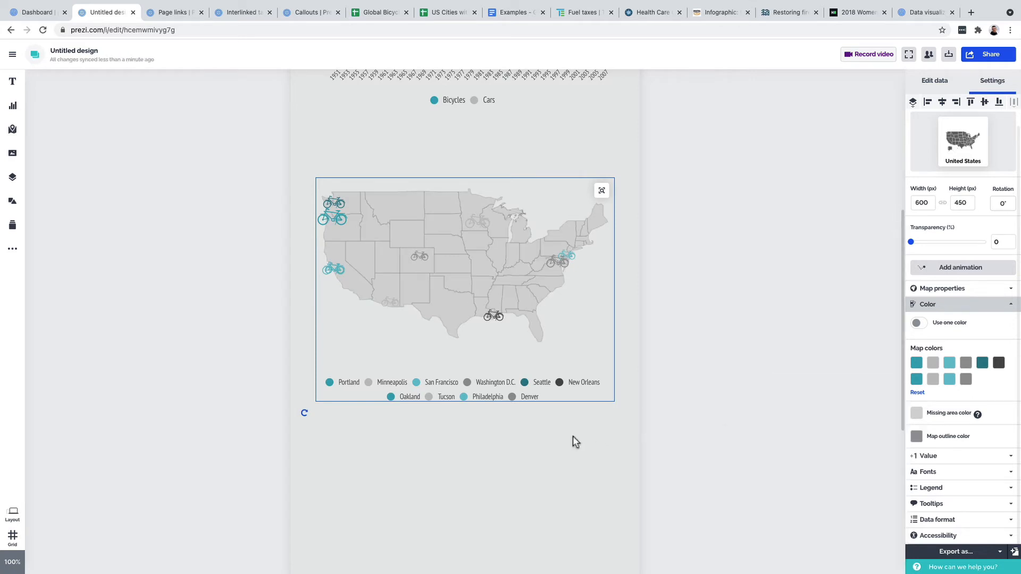
pyautogui.click(573, 436)
pyautogui.click(582, 343)
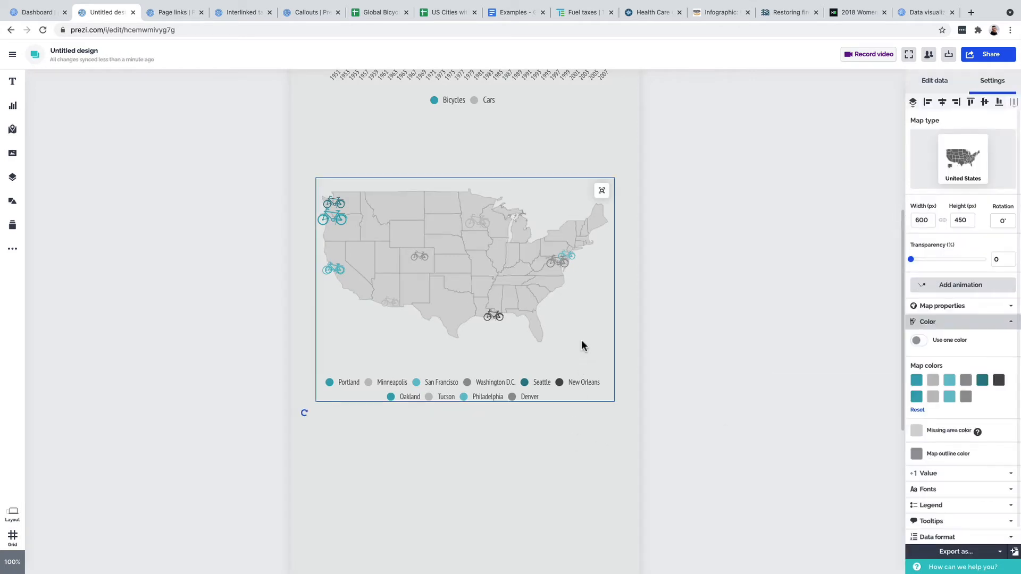
pyautogui.click(960, 323)
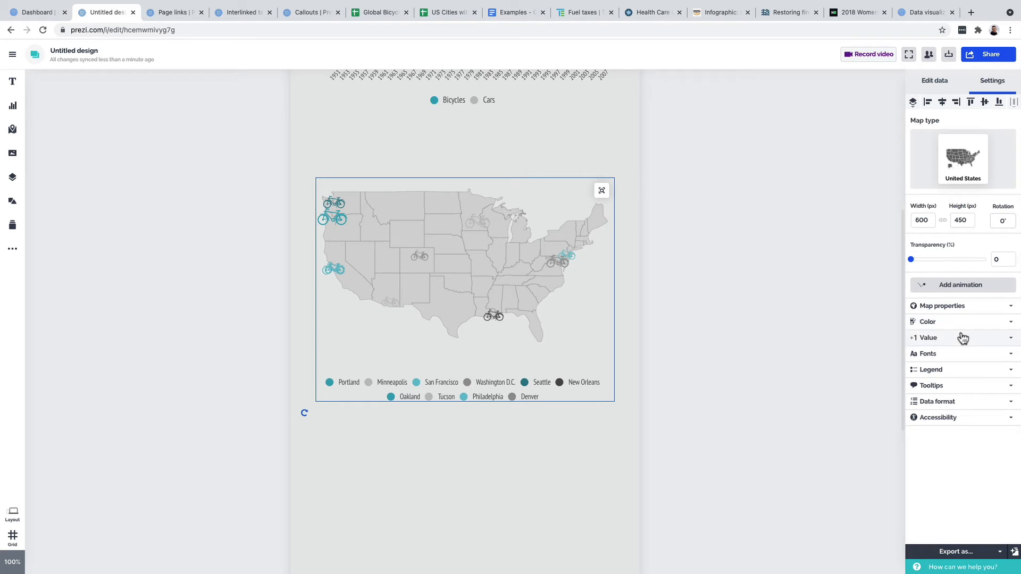
pyautogui.click(961, 338)
pyautogui.click(963, 339)
pyautogui.click(960, 354)
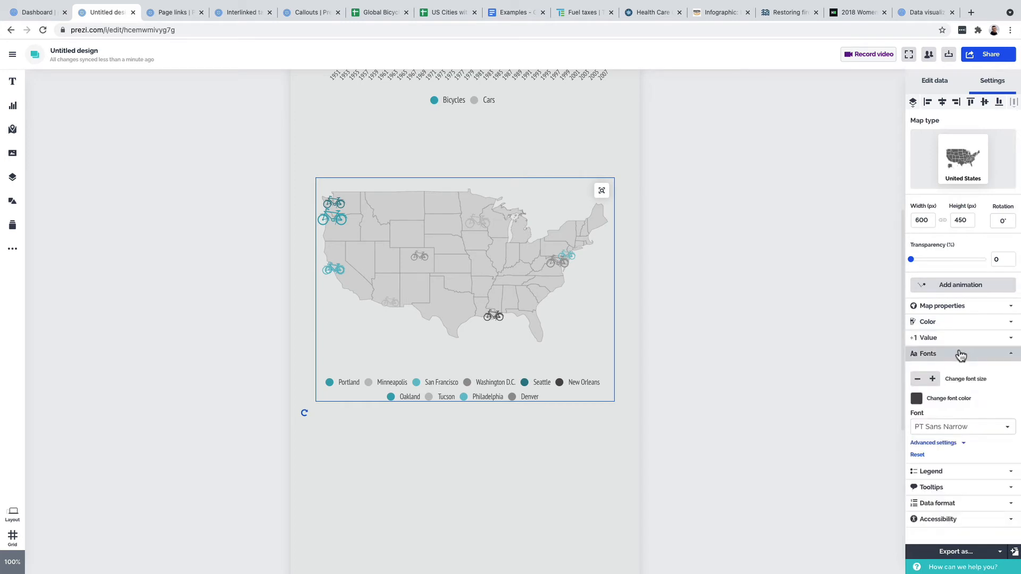
pyautogui.click(960, 354)
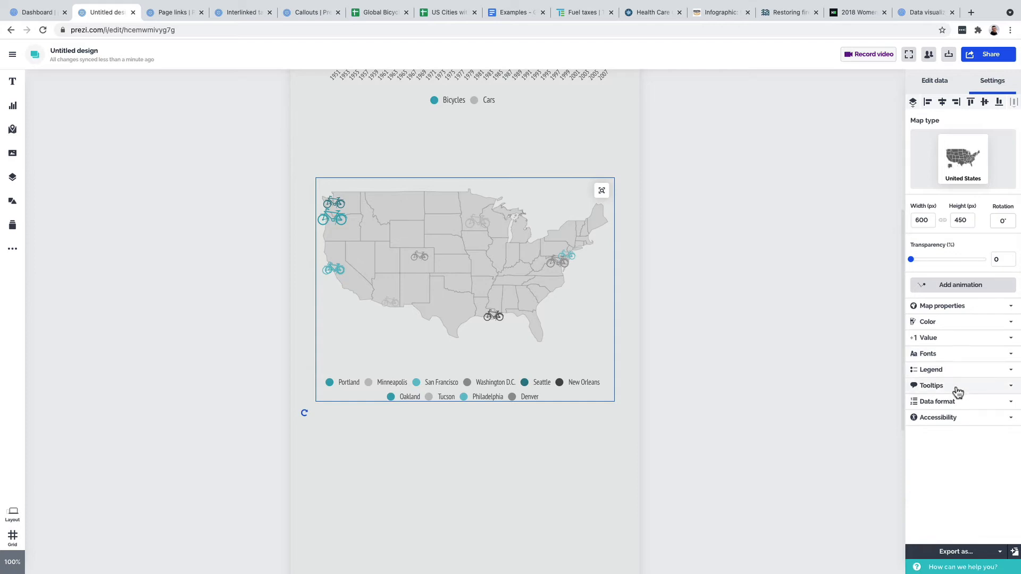
# Duplicate the "Global Bicycle and Automobile Production" heading and place the copy directly above the map.
pyautogui.click(502, 443)
pyautogui.scroll(6, 501, 441)
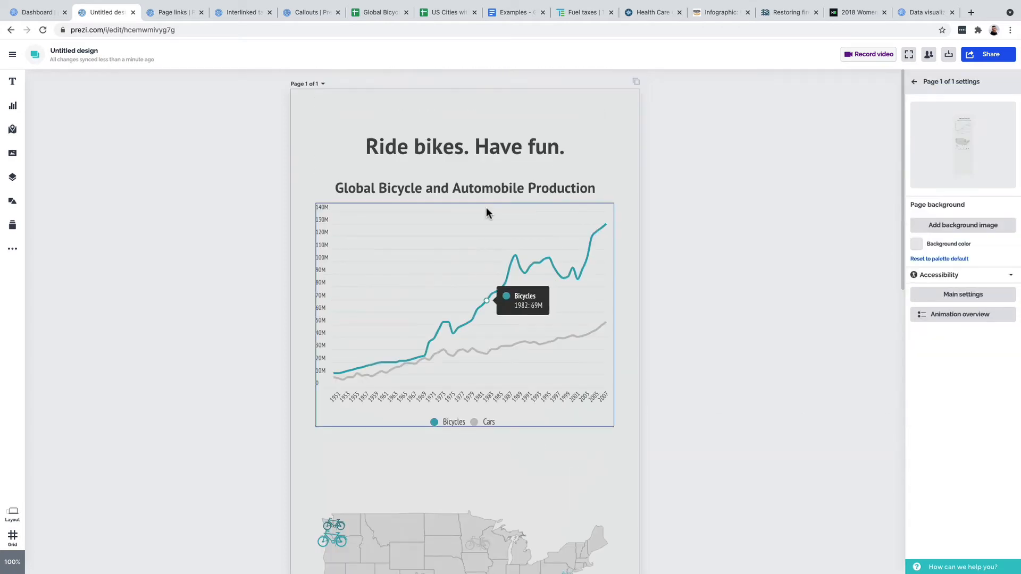
pyautogui.moveTo(486, 193); pyautogui.dragTo(489, 490)
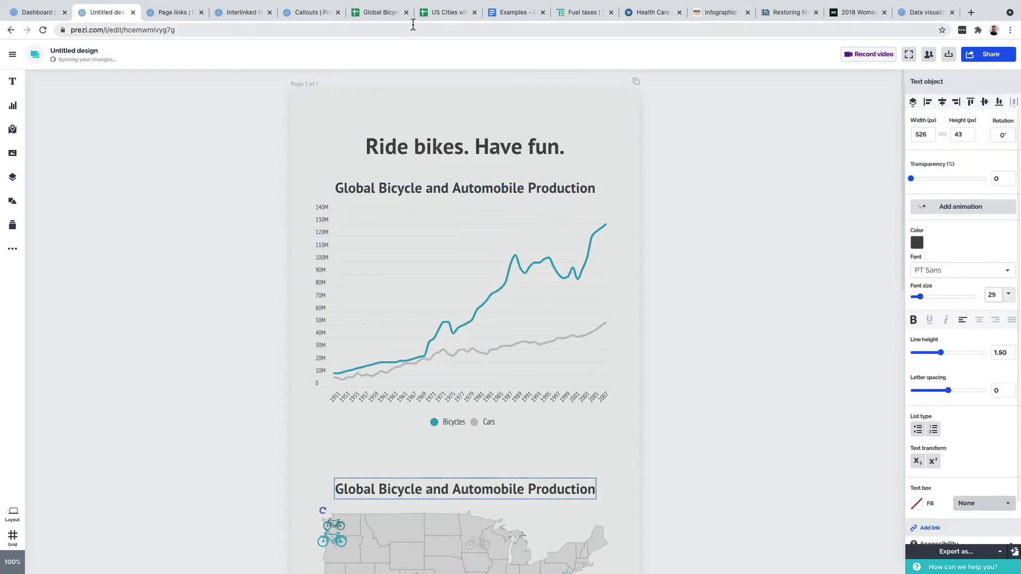
# Replace the copied heading's text with the US cities spreadsheet's title, "US Cities with the Most Bike Commuters".
pyautogui.click(442, 12)
pyautogui.doubleClick(126, 50)
pyautogui.tripleClick(125, 50)
pyautogui.hotkey('ctrl', 'c')
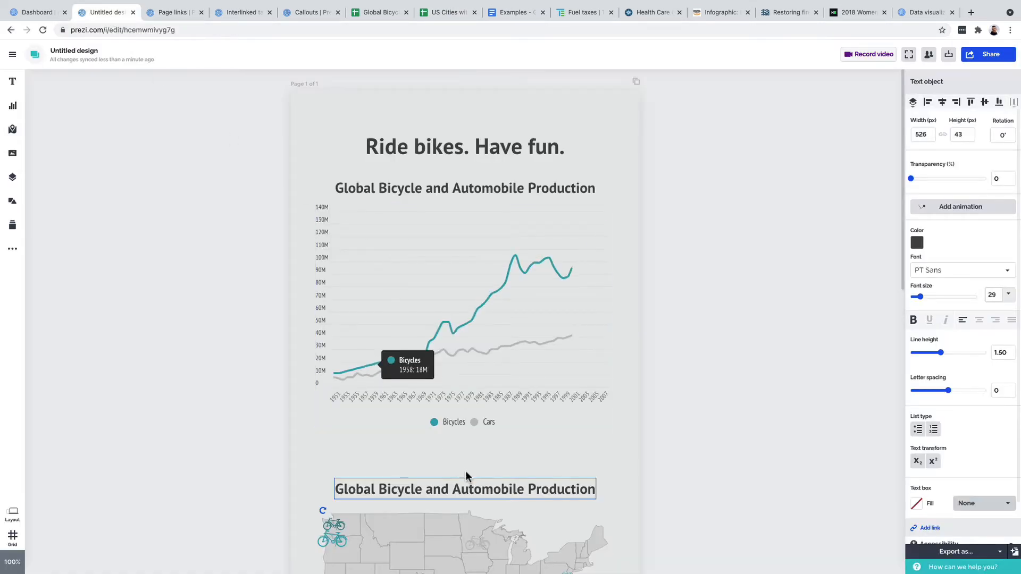
pyautogui.tripleClick(475, 487)
pyautogui.hotkey('ctrl', 'v')
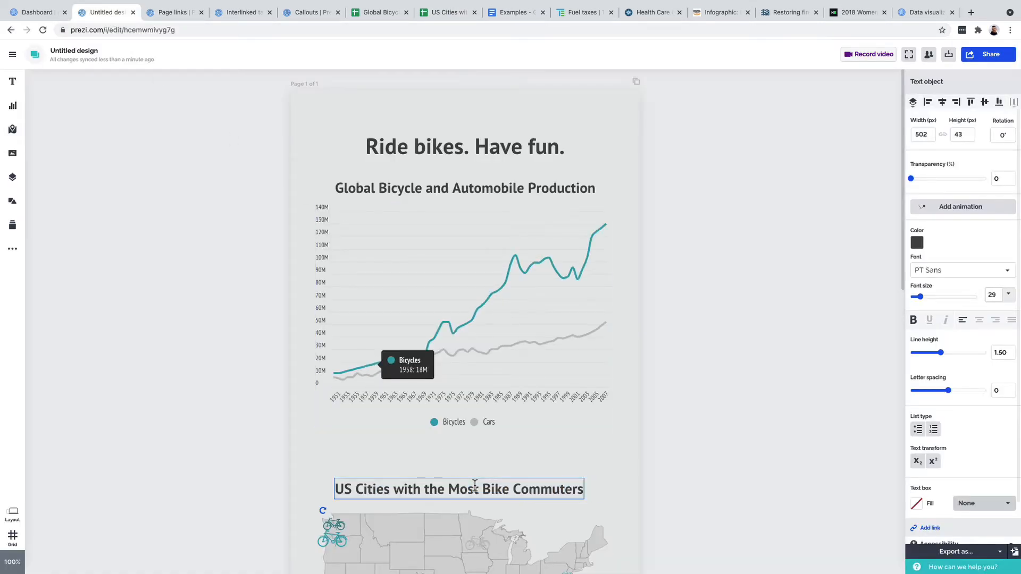
pyautogui.click(496, 465)
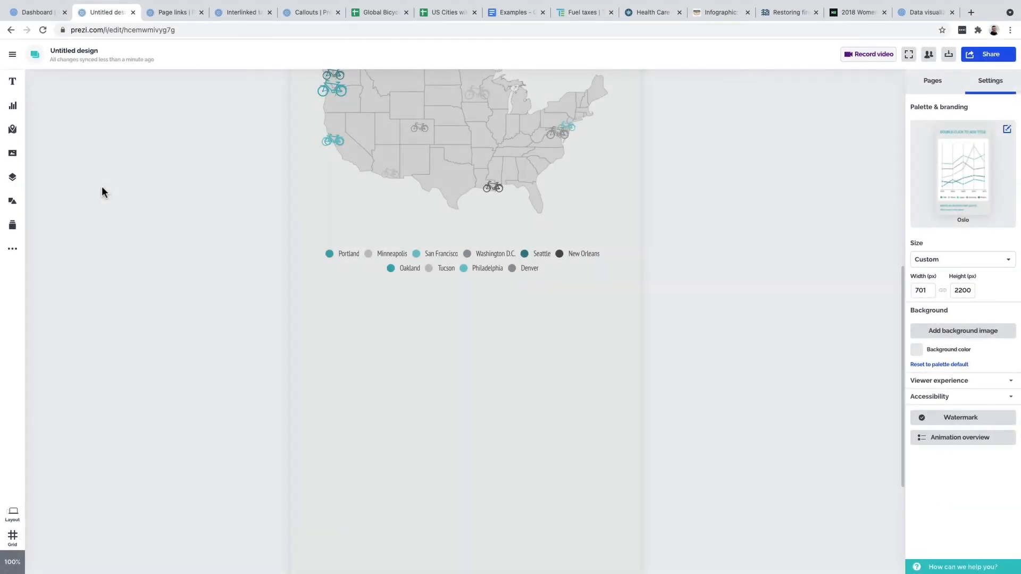
# Search the video covers in the graphics library for "cycling" and browse the clips.
pyautogui.click(14, 155)
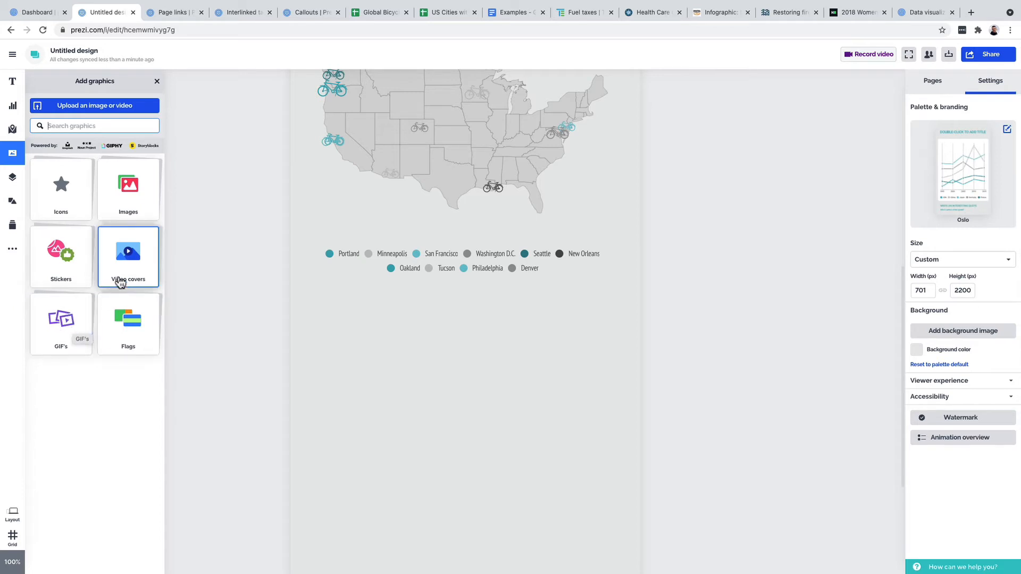
pyautogui.click(89, 143)
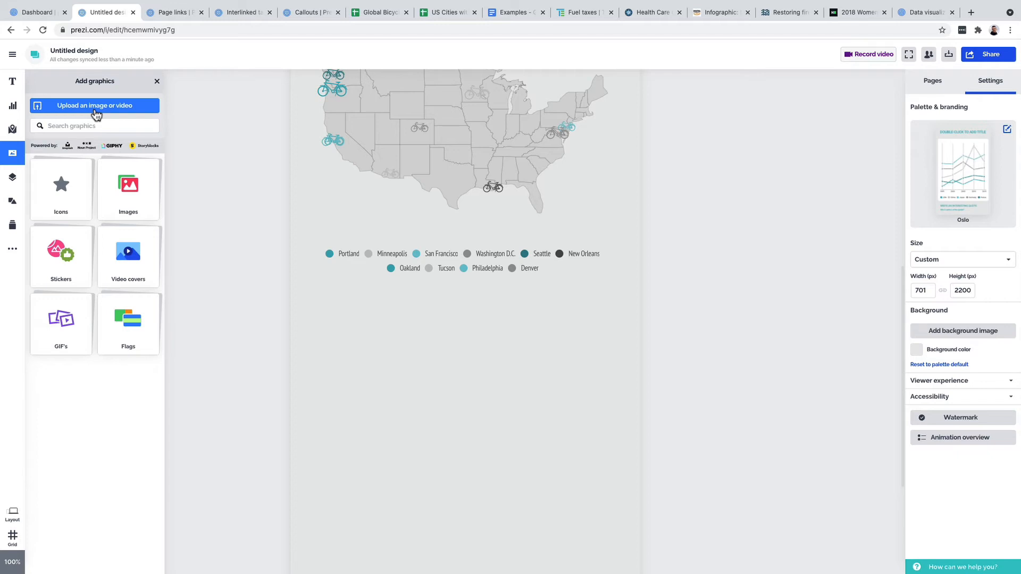
pyautogui.click(148, 264)
pyautogui.click(107, 125)
pyautogui.write('cycling')
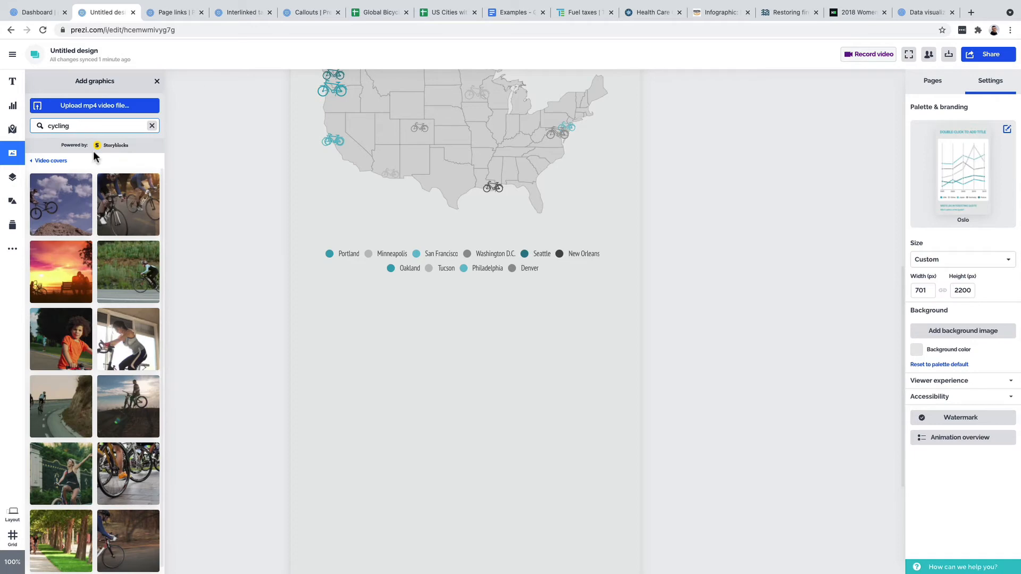
pyautogui.scroll(-1, 100, 234)
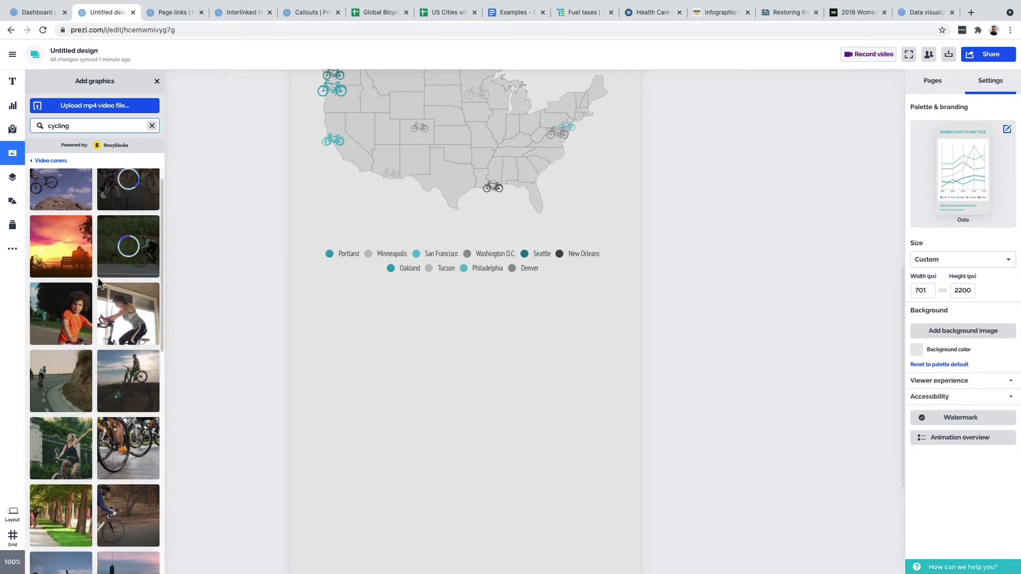
pyautogui.scroll(-3, 99, 282)
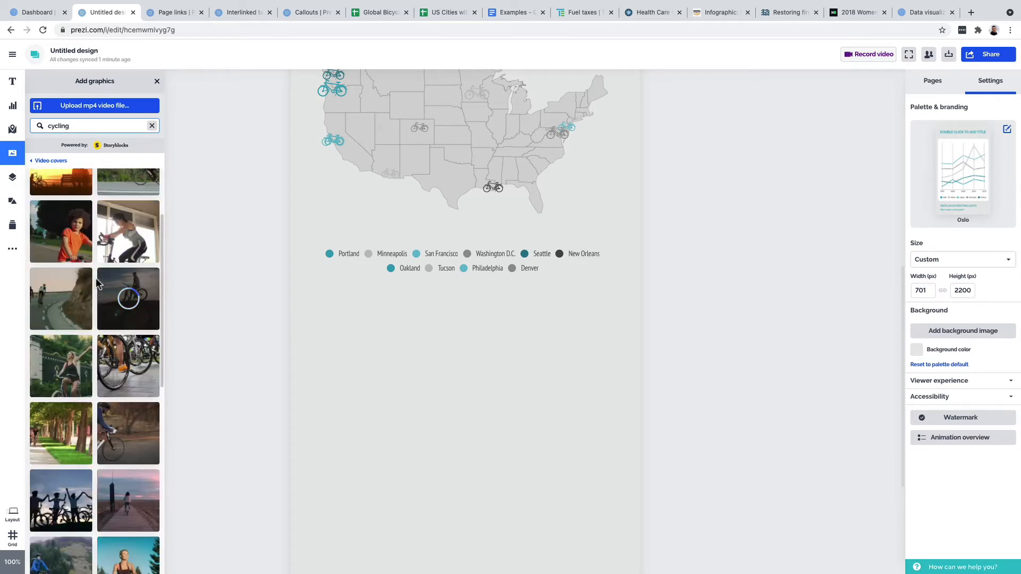
# Place the video of cyclists on a curving road below the map legend, enlarge it to about 604 × 340 px and center it.
pyautogui.moveTo(43, 294); pyautogui.dragTo(377, 355)
pyautogui.moveTo(490, 396); pyautogui.dragTo(614, 468)
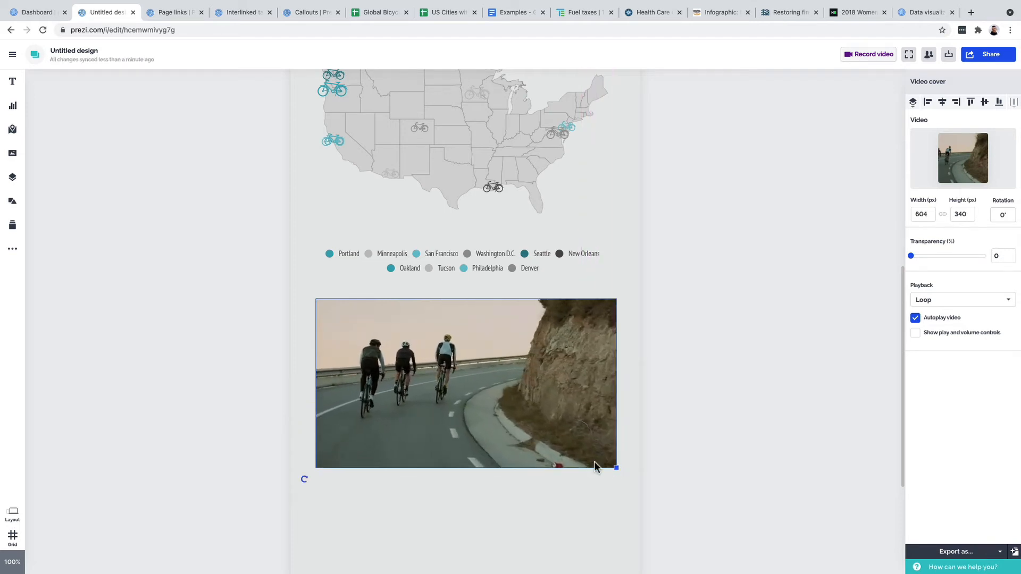
pyautogui.moveTo(483, 416); pyautogui.dragTo(485, 415)
pyautogui.scroll(-1, 483, 332)
pyautogui.scroll(-1, 482, 332)
pyautogui.click(461, 461)
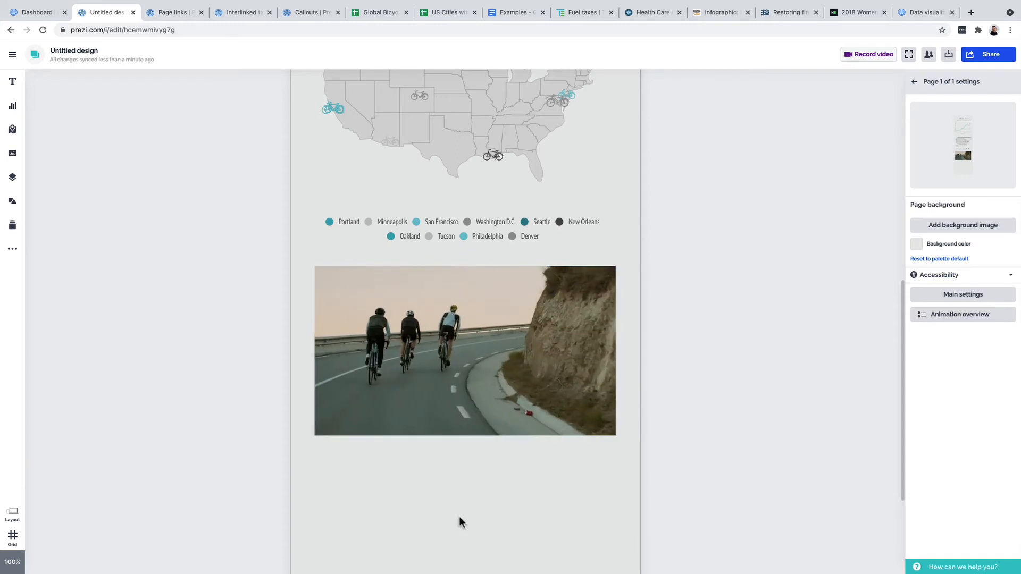
# Add a subtitle over the video and fill it with the bicycle production spreadsheet's sentence "Seven out of eight people in the Netherlands who are older than 15 have a bicycle.".
pyautogui.click(12, 80)
pyautogui.moveTo(128, 127); pyautogui.dragTo(516, 384)
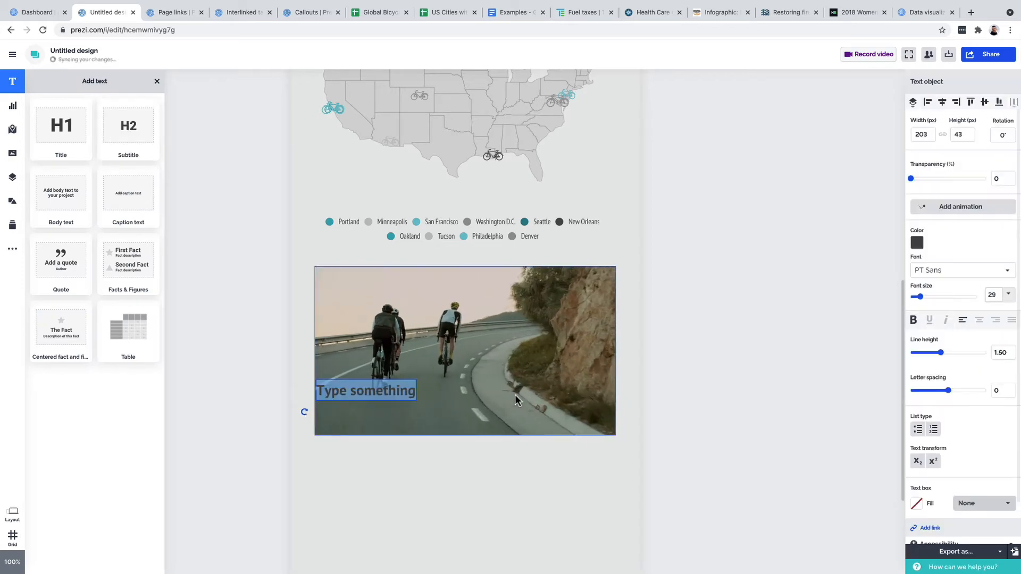
pyautogui.click(367, 16)
pyautogui.tripleClick(301, 141)
pyautogui.hotkey('ctrl', 'c')
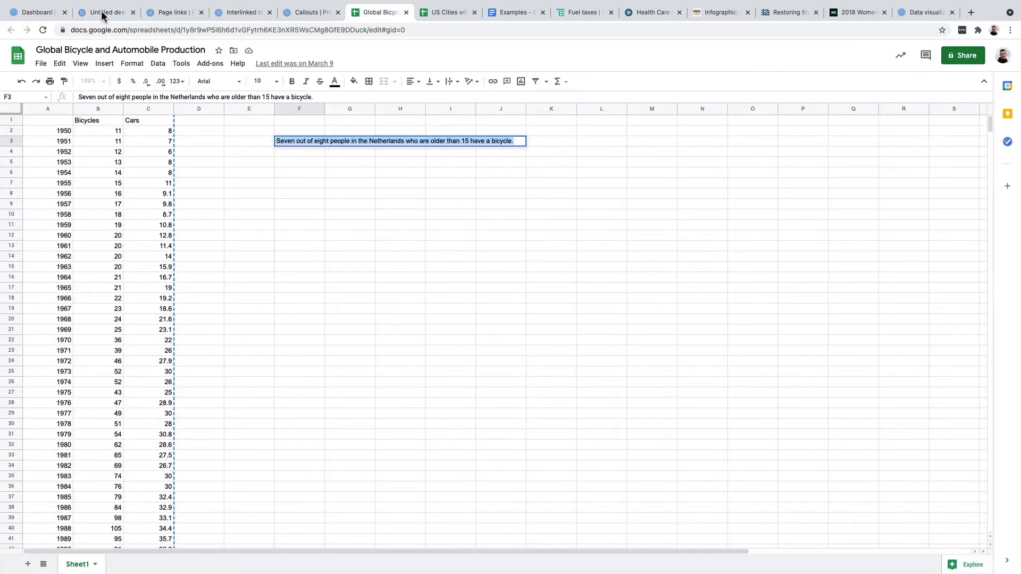
pyautogui.click(106, 16)
pyautogui.doubleClick(372, 388)
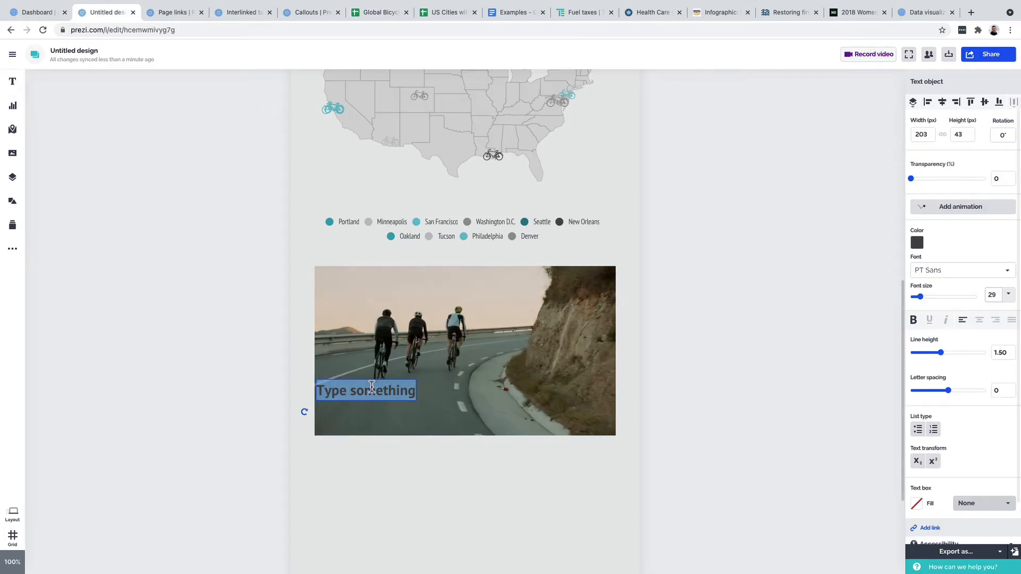
pyautogui.hotkey('ctrl', 'v')
# Narrow the Netherlands text box to about 462 px wide and color its text white.
pyautogui.moveTo(616, 402); pyautogui.dragTo(546, 402)
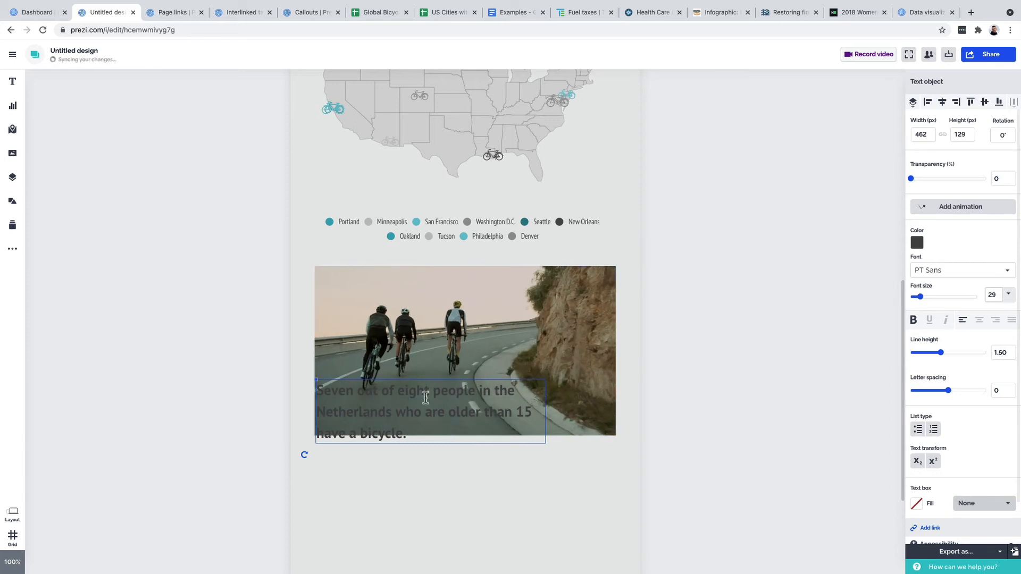
pyautogui.click(917, 243)
pyautogui.click(804, 285)
# Scale the Netherlands text down to font size 20, right-align it and position it in the video's lower-right corner.
pyautogui.click(496, 394)
pyautogui.moveTo(496, 395); pyautogui.dragTo(553, 377)
pyautogui.moveTo(376, 367); pyautogui.dragTo(446, 383)
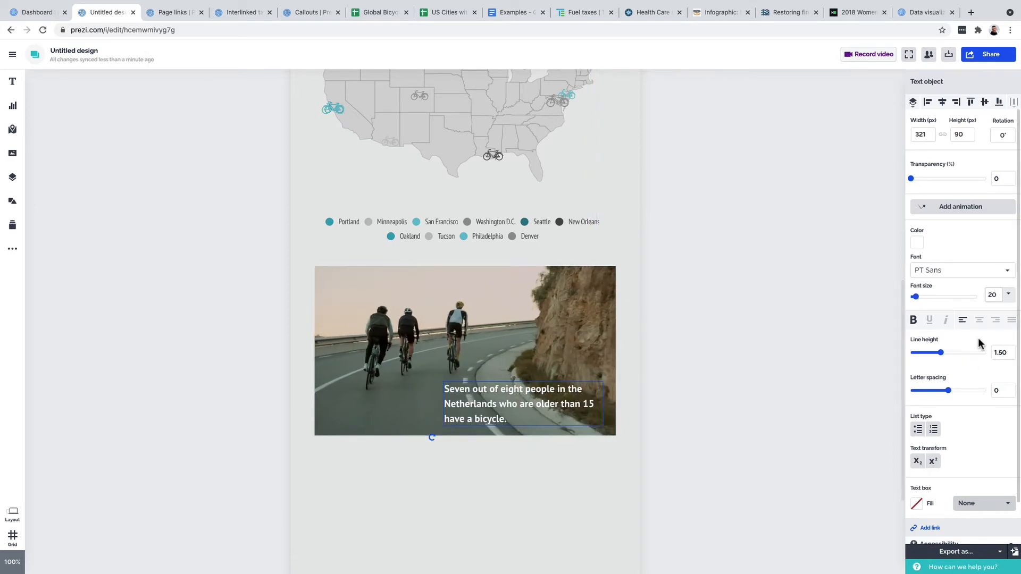
pyautogui.click(995, 320)
pyautogui.click(592, 504)
pyautogui.moveTo(552, 387); pyautogui.dragTo(557, 389)
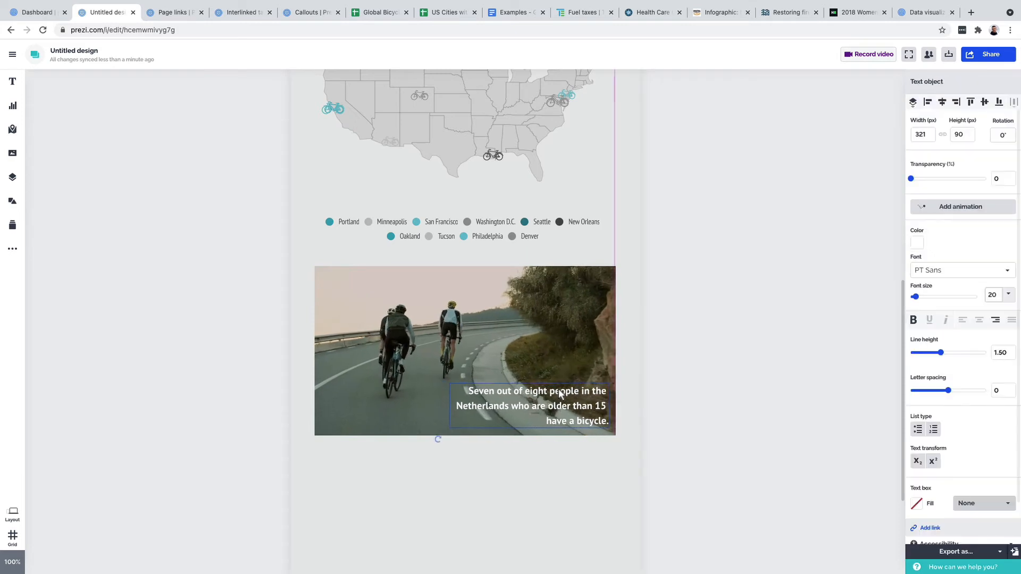
pyautogui.click(554, 489)
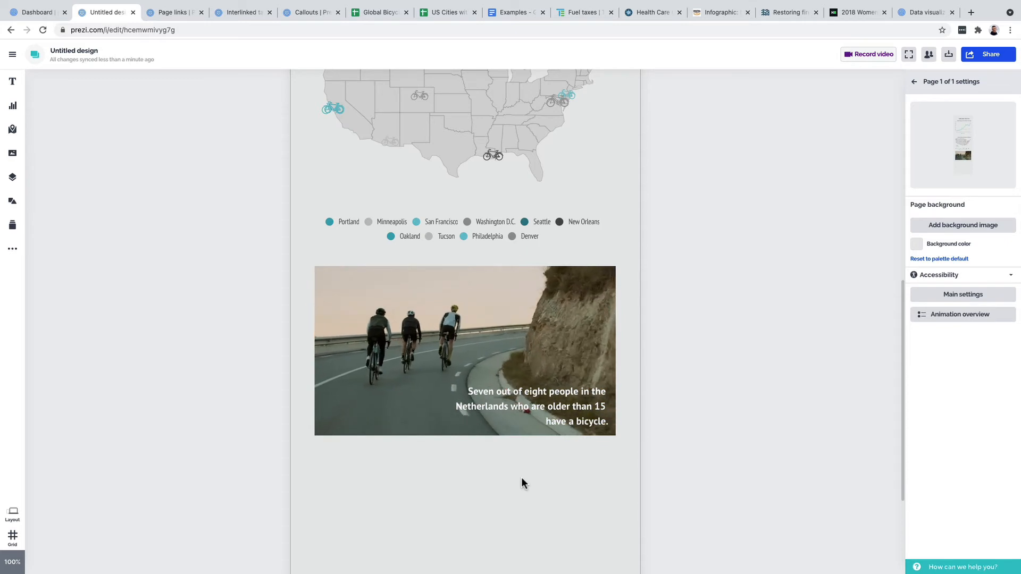
# Insert the library image of a sprinter in a starting position below the video, enlarged to about 575 × 383 px and centered.
pyautogui.scroll(-3, 511, 471)
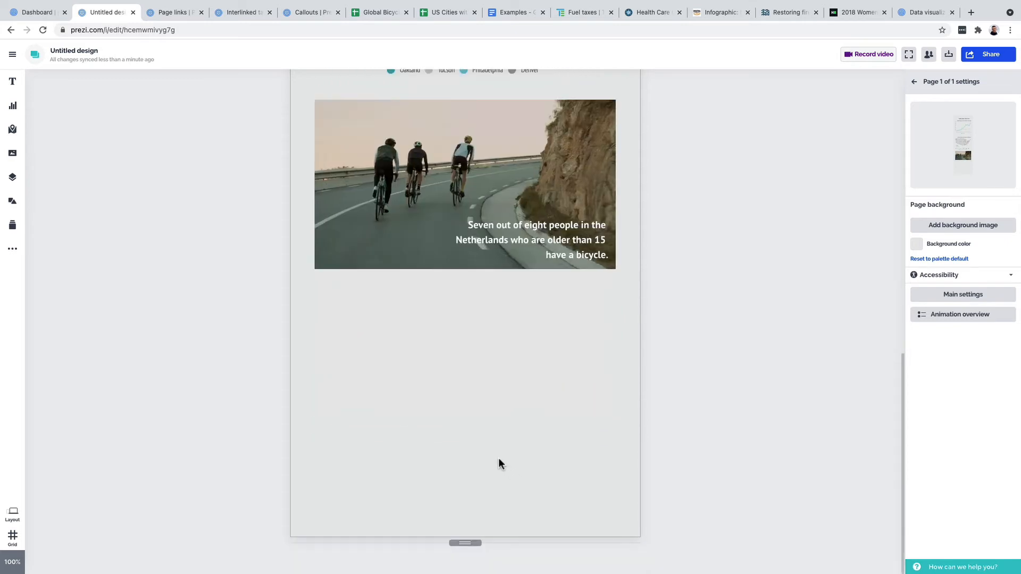
pyautogui.click(13, 153)
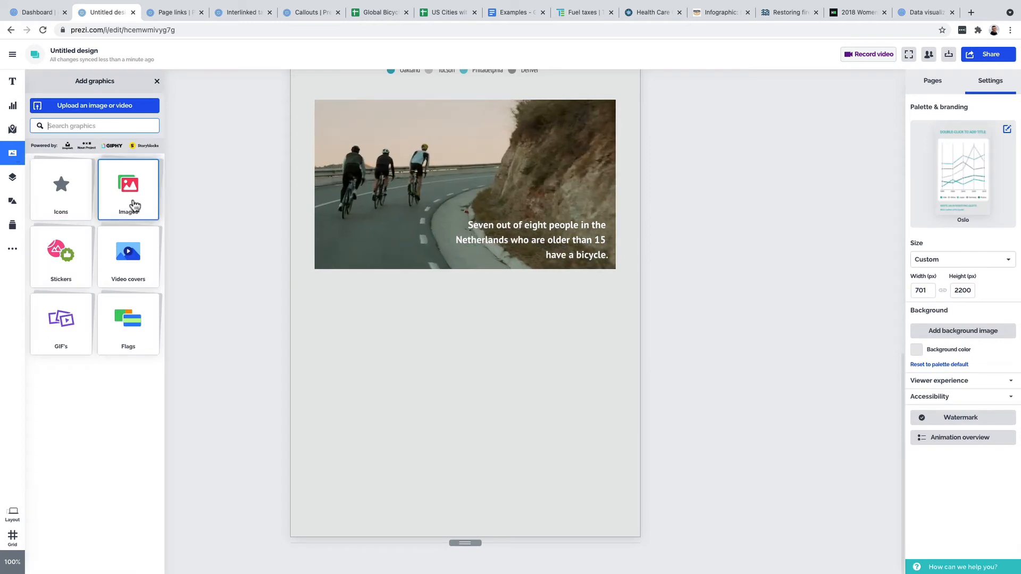
pyautogui.click(136, 204)
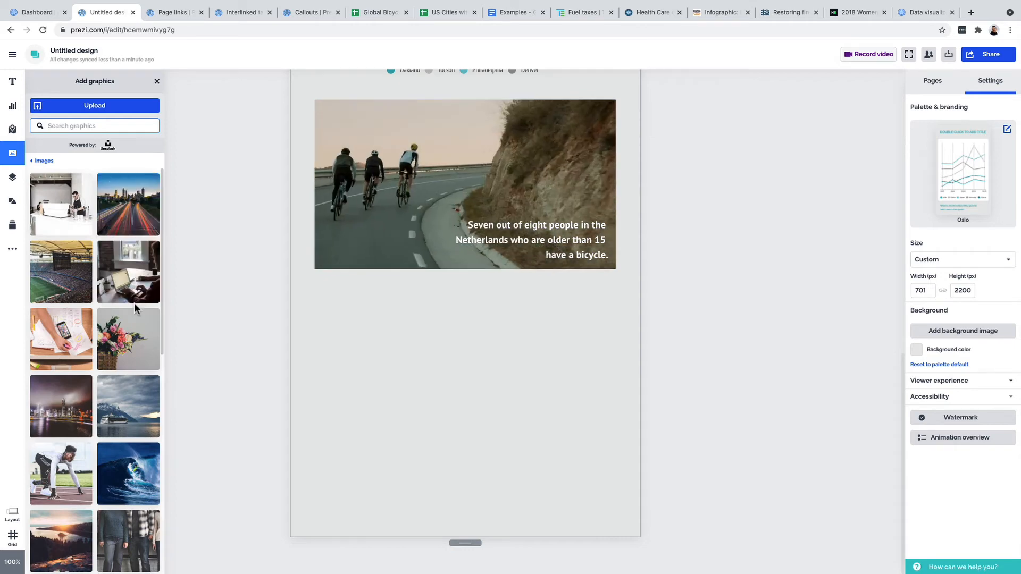
pyautogui.click(64, 473)
pyautogui.moveTo(488, 396); pyautogui.dragTo(598, 481)
pyautogui.moveTo(523, 368); pyautogui.dragTo(532, 371)
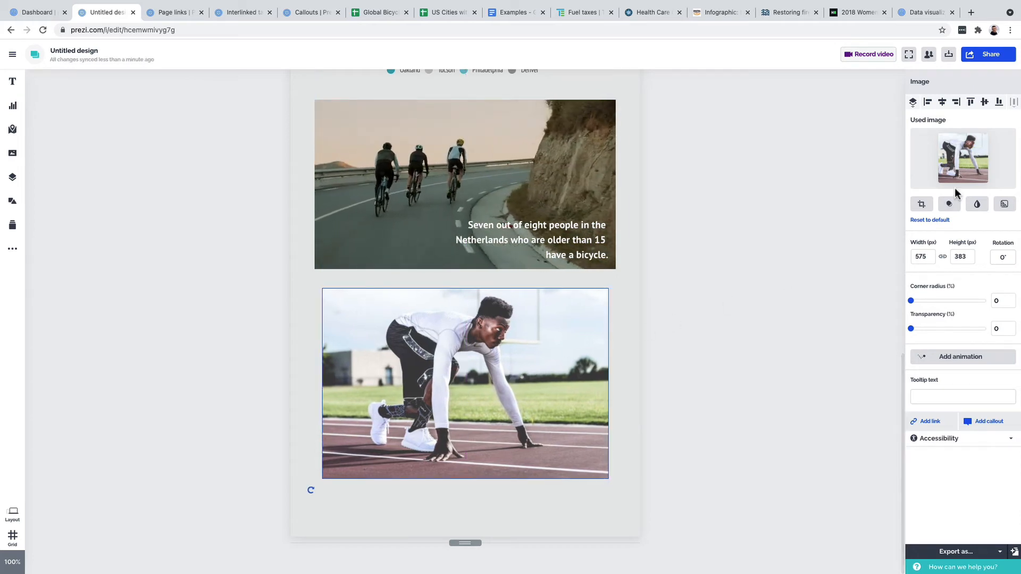
# Crop the sprinter image inward from its left and right edges.
pyautogui.click(921, 205)
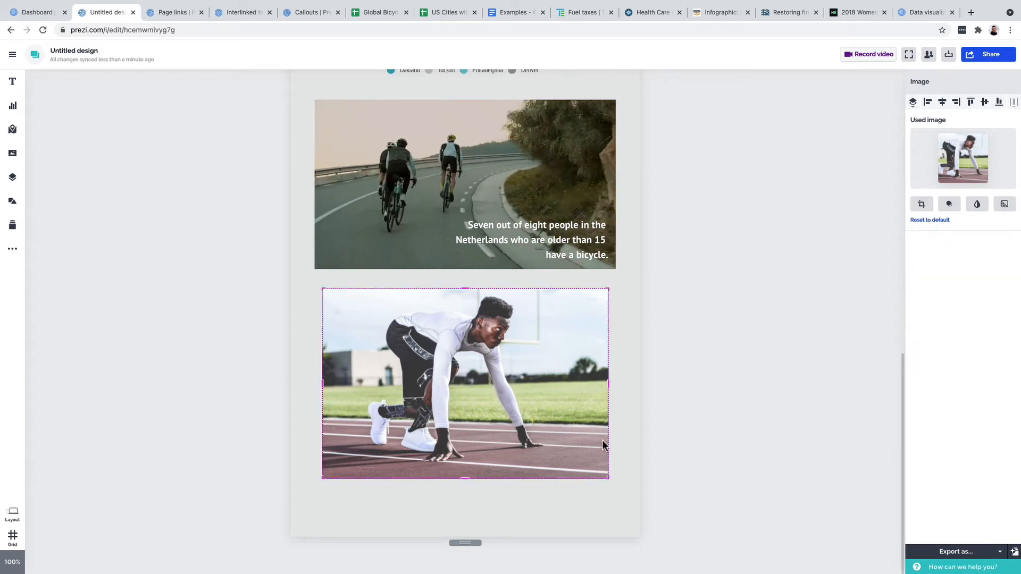
pyautogui.moveTo(608, 382); pyautogui.dragTo(555, 383)
pyautogui.moveTo(323, 386); pyautogui.dragTo(349, 387)
pyautogui.click(470, 493)
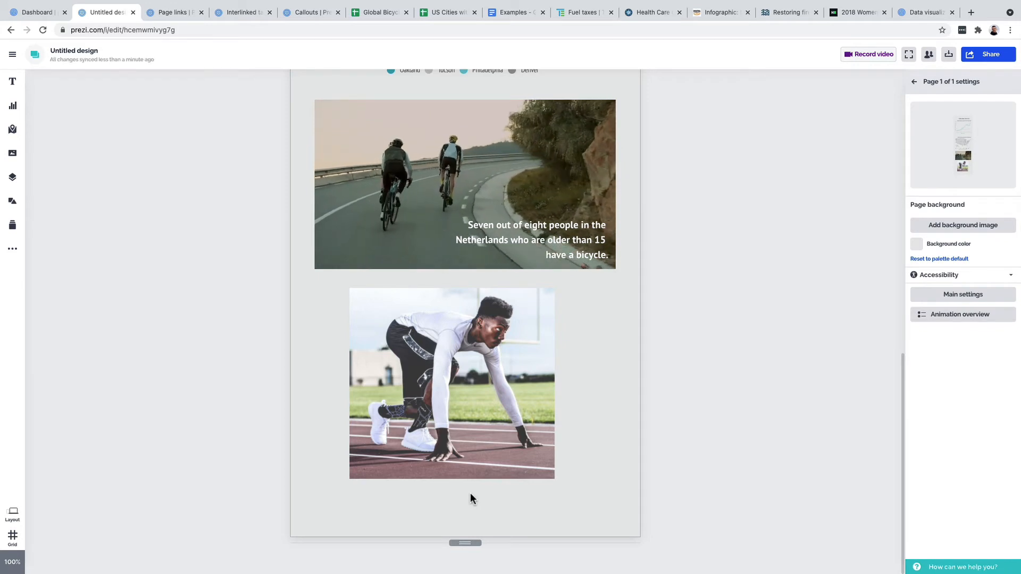
# Undo the crop of the sprinter image.
pyautogui.hotkey('ctrl', 'z')
# Mask the sprinter image with a solid circle, enlarged to nearly the image's full height and positioned around the athlete.
pyautogui.click(547, 356)
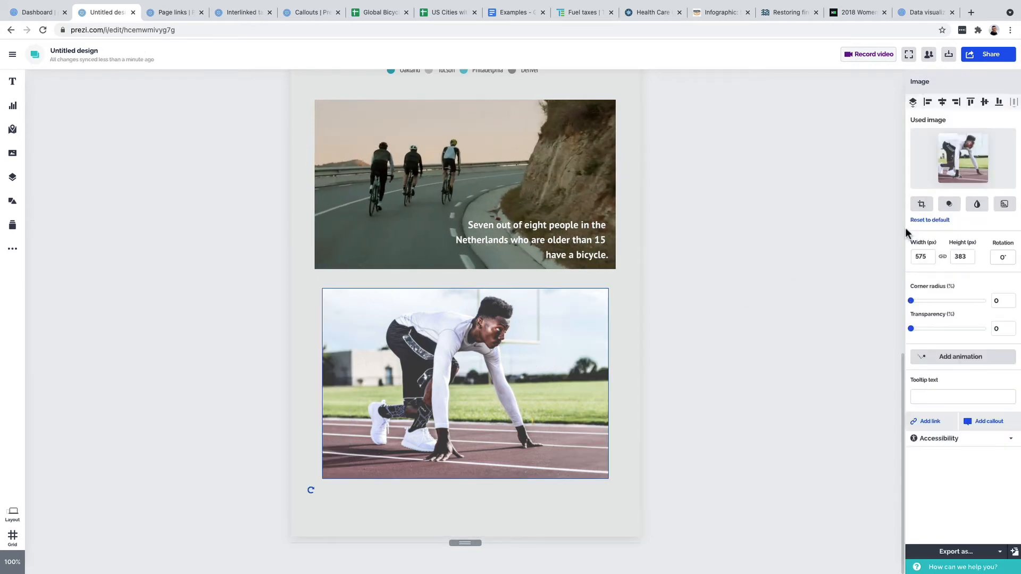
pyautogui.click(949, 205)
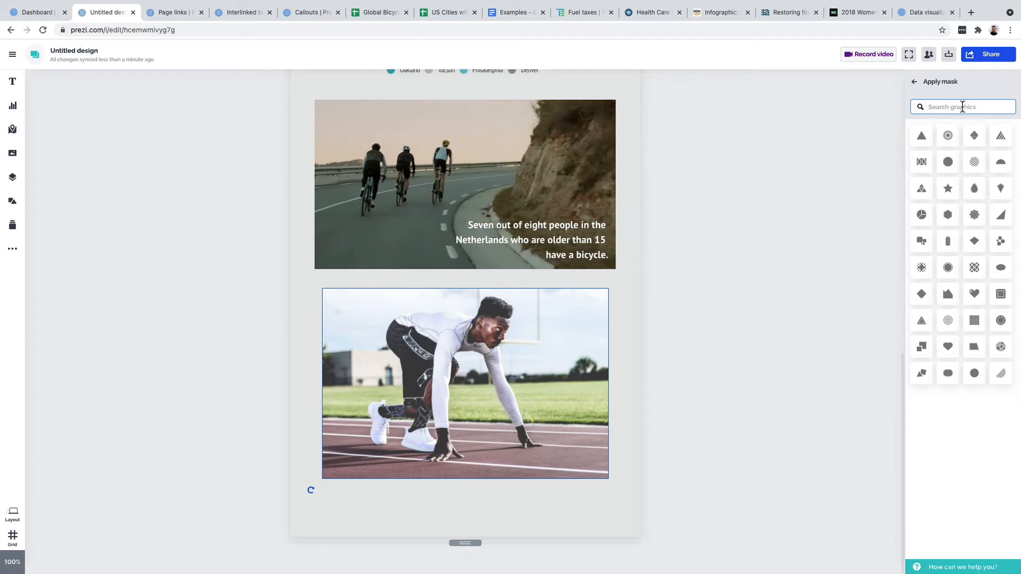
pyautogui.click(949, 164)
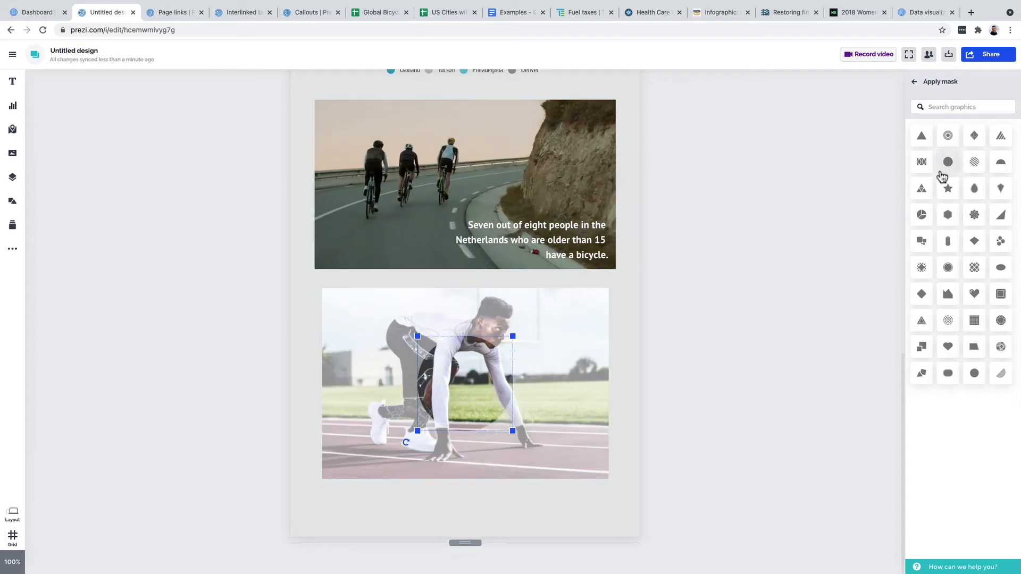
pyautogui.moveTo(497, 402); pyautogui.dragTo(523, 342)
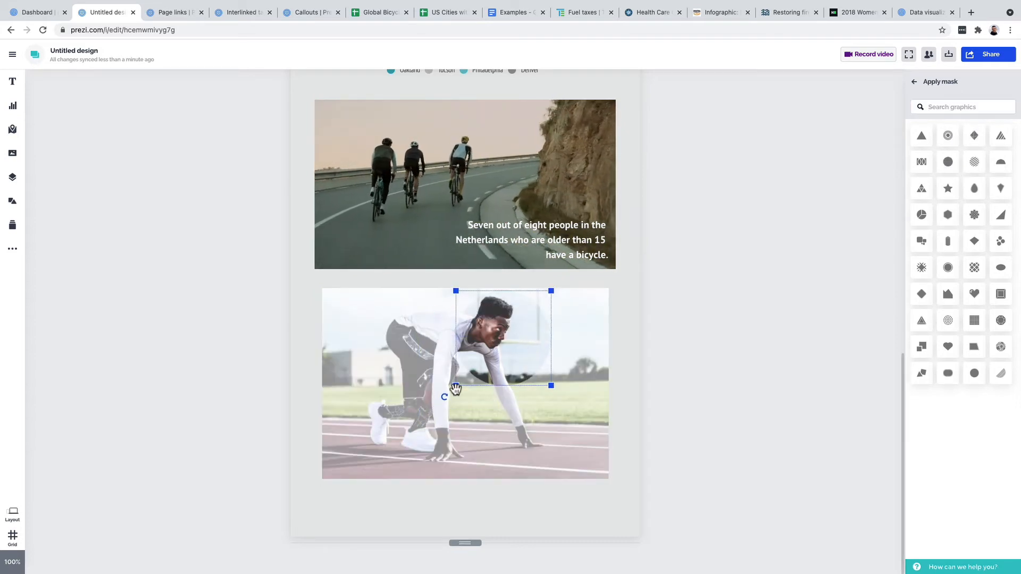
pyautogui.moveTo(456, 386); pyautogui.dragTo(338, 449)
pyautogui.moveTo(481, 362); pyautogui.dragTo(500, 362)
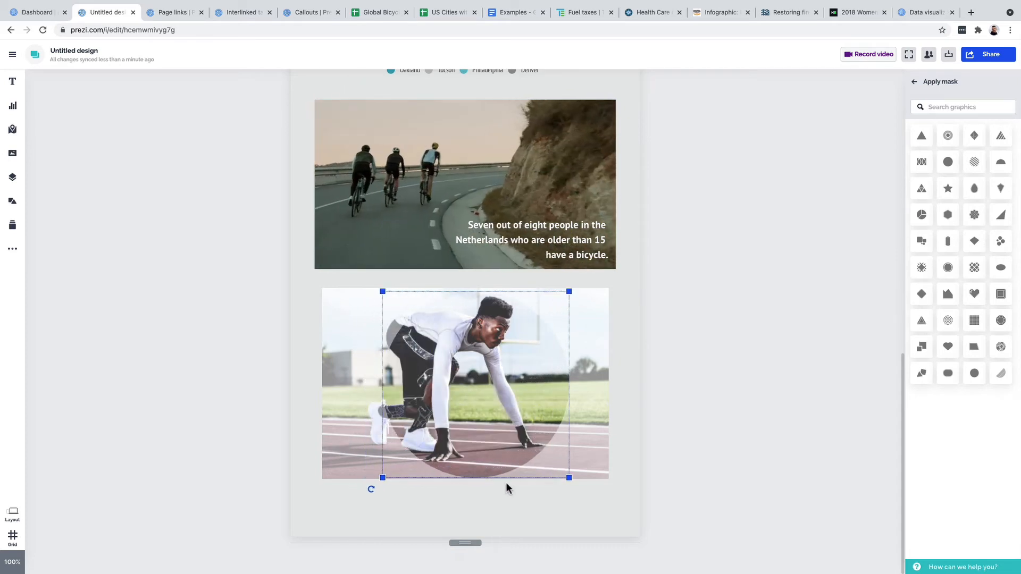
pyautogui.click(502, 496)
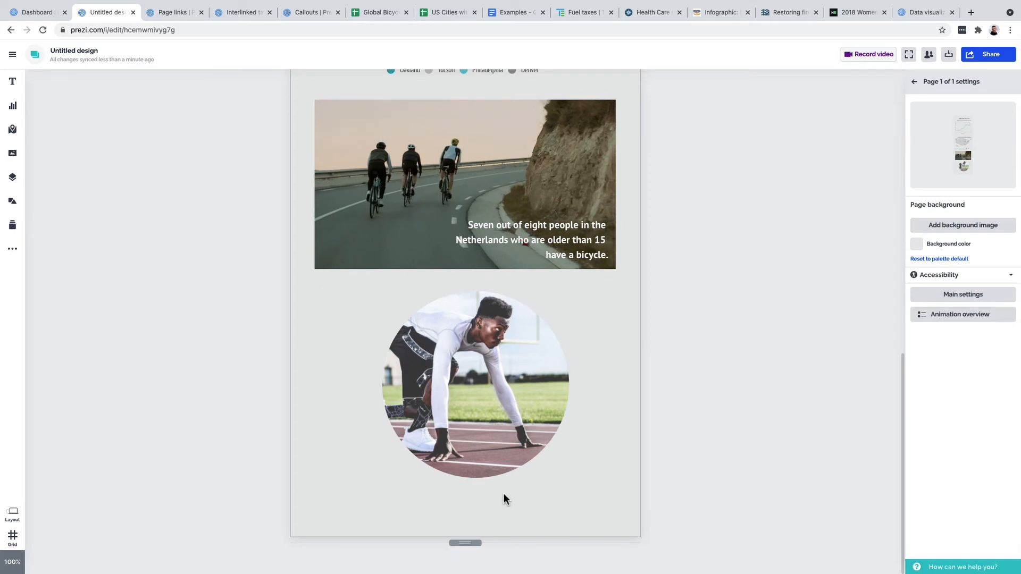
# Try the Seventies and San Francisco filters on the sprinter image, and set the filter back to Original.
pyautogui.click(514, 383)
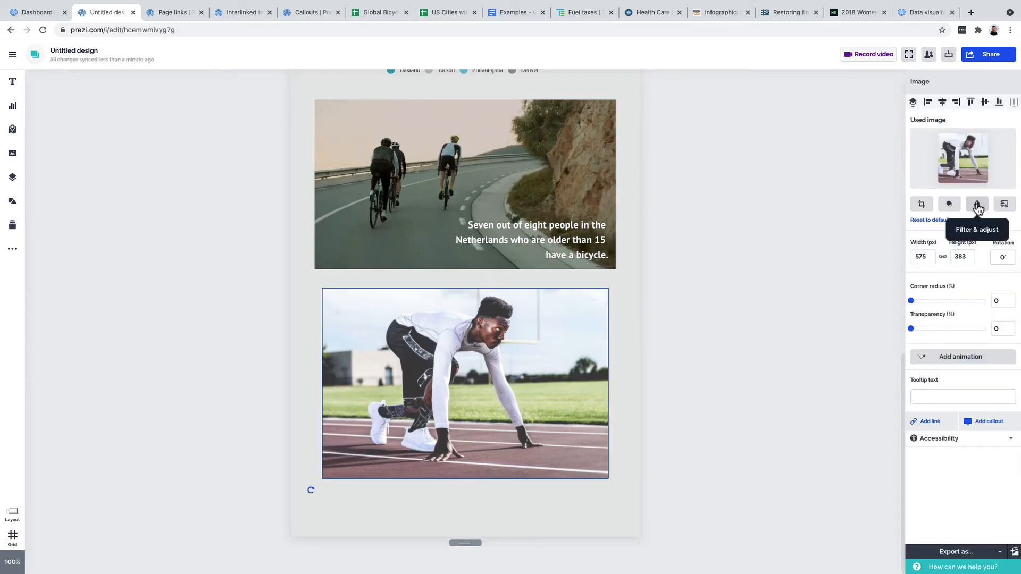
pyautogui.click(977, 206)
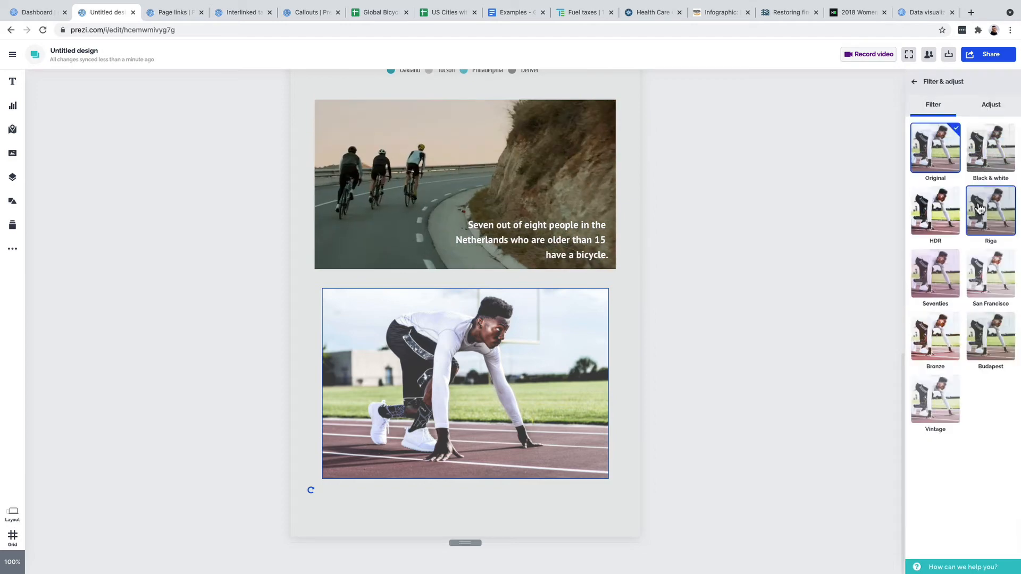
pyautogui.click(945, 245)
pyautogui.click(944, 269)
pyautogui.click(982, 270)
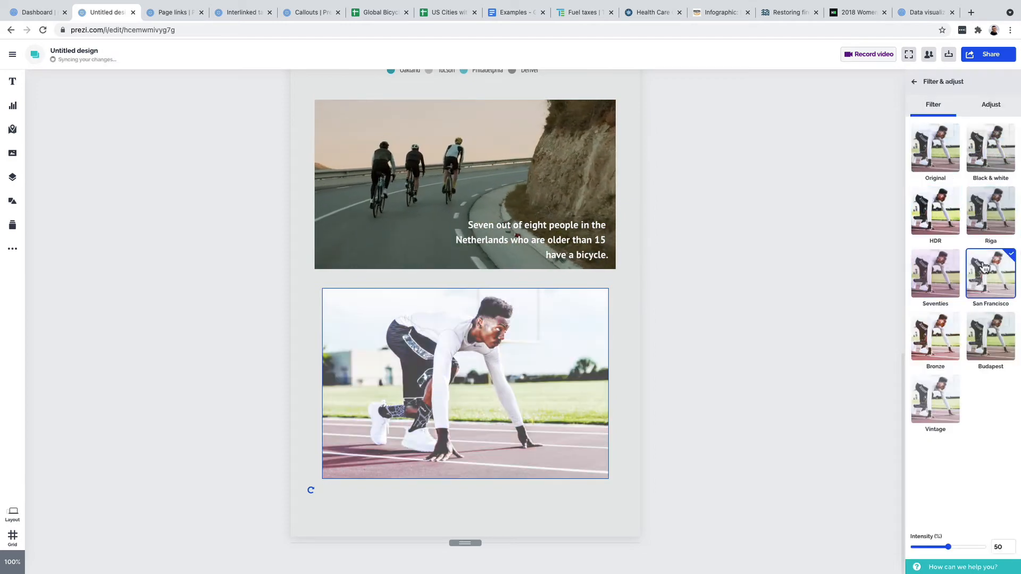
pyautogui.click(952, 147)
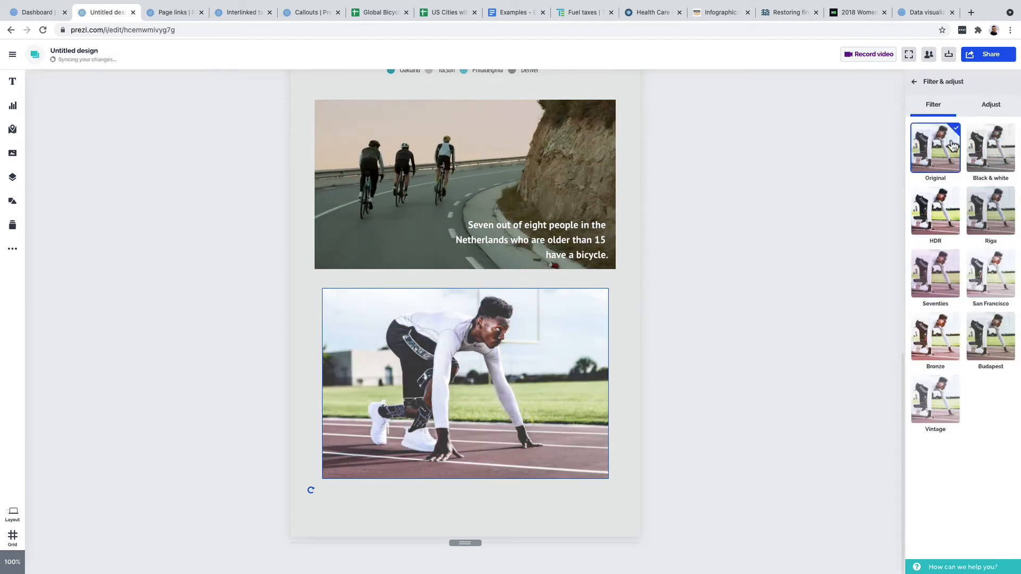
# Remove the background from the sprinter photo below the cyclists.
pyautogui.click(991, 104)
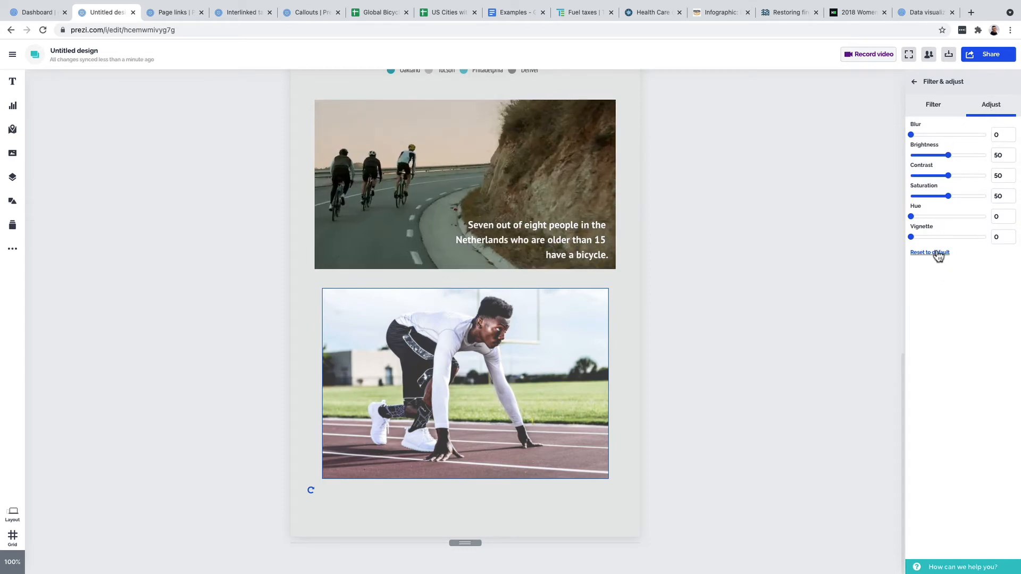
pyautogui.click(914, 83)
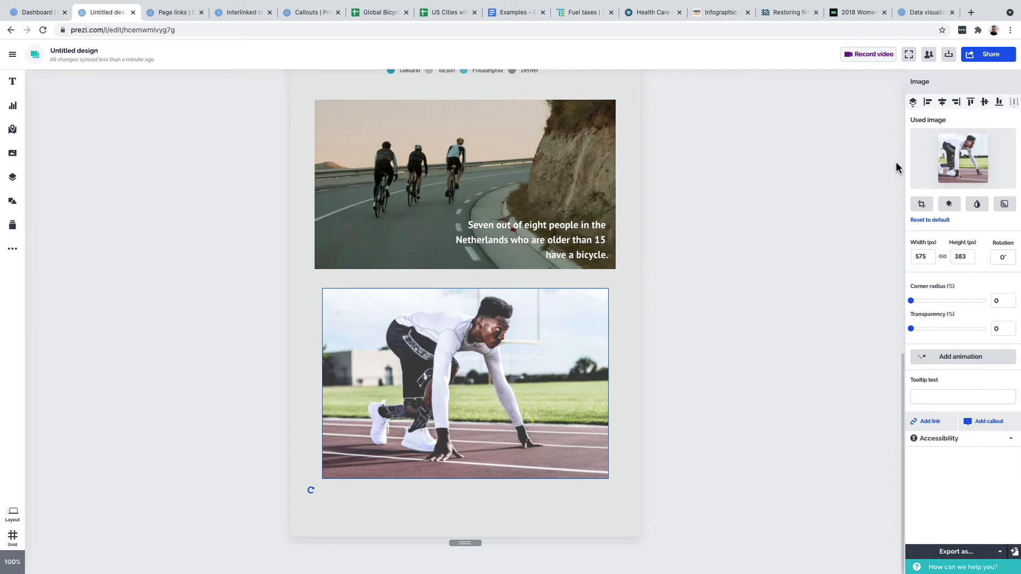
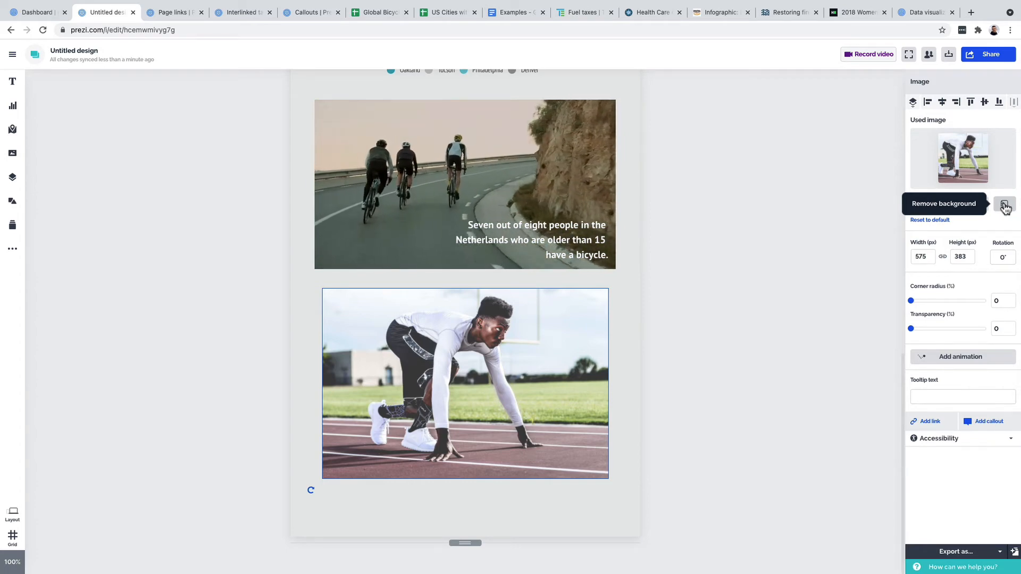
pyautogui.click(1005, 206)
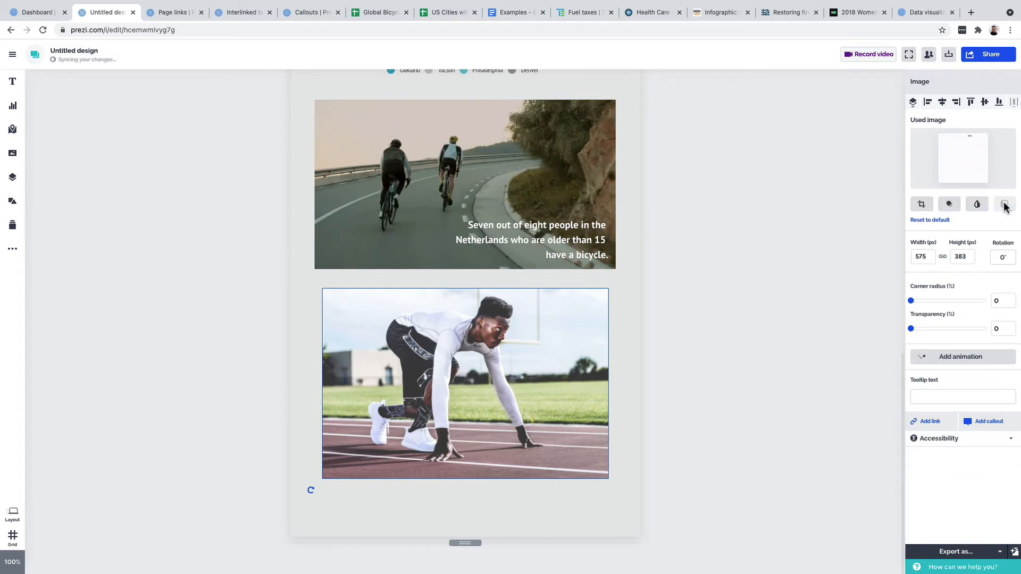
pyautogui.click(500, 490)
pyautogui.click(514, 394)
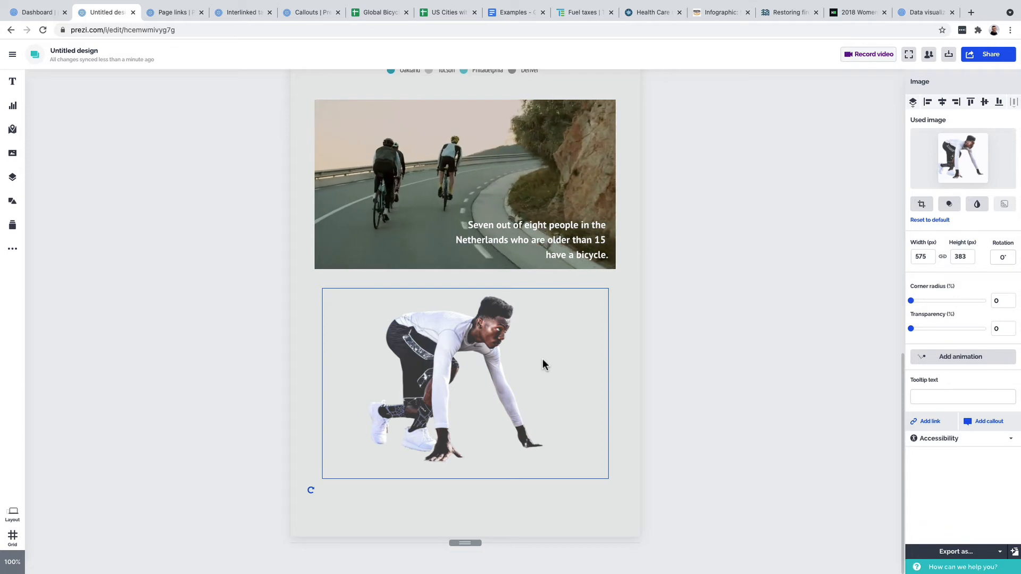
# Delete the sprinter image from beneath the cyclist video.
pyautogui.press('Delete')
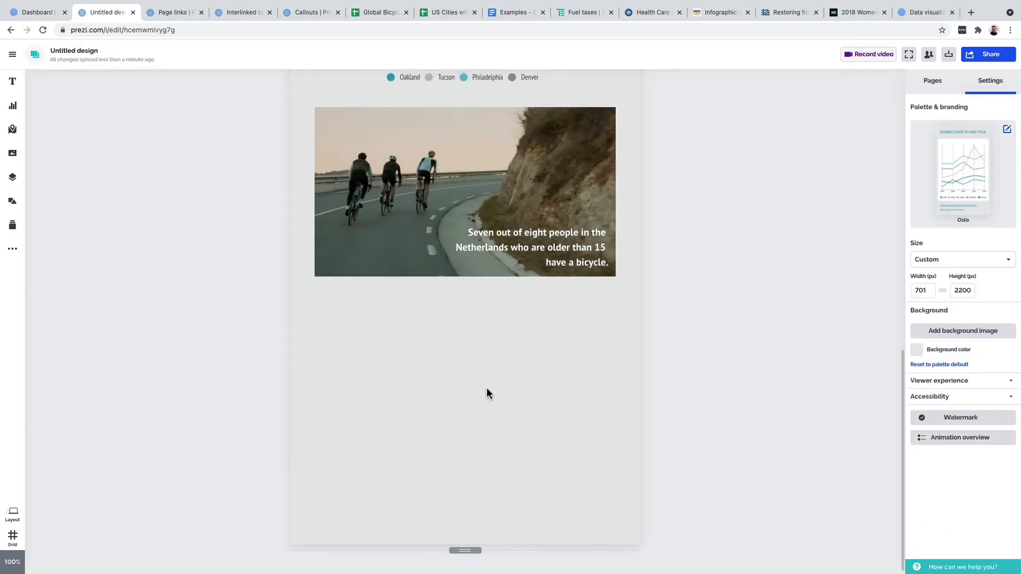
pyautogui.scroll(2, 487, 388)
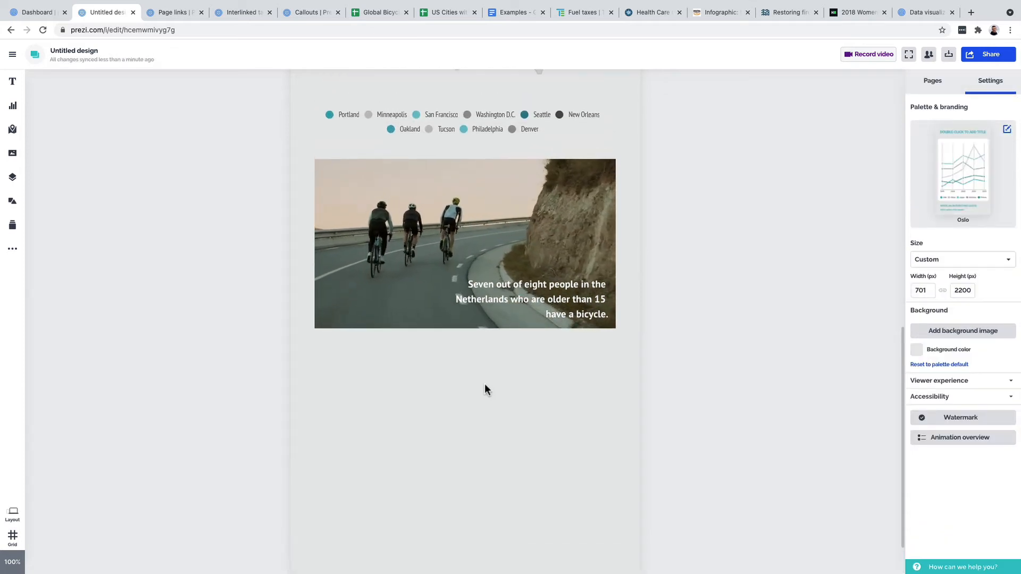
pyautogui.rightClick(515, 288)
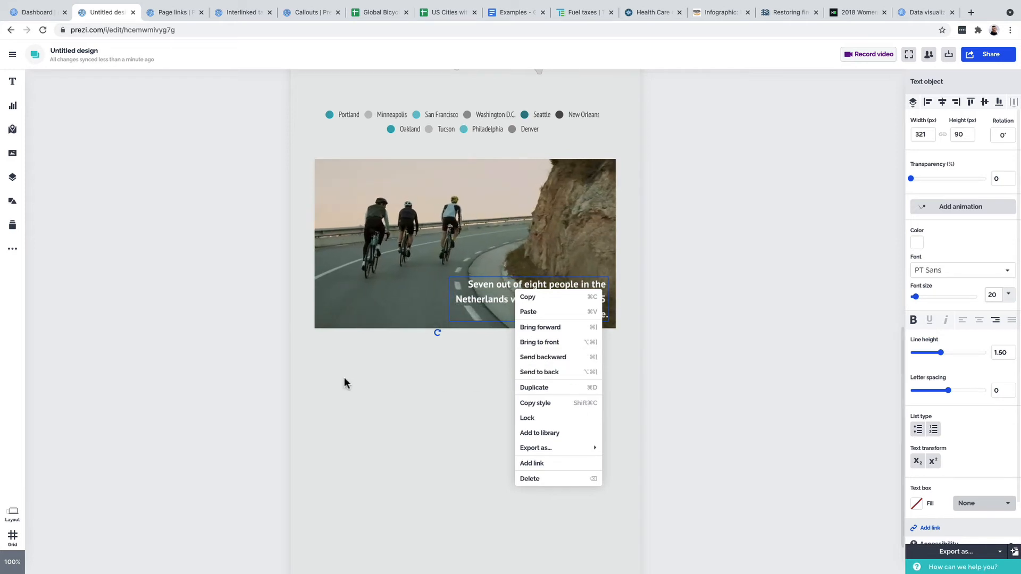
pyautogui.click(415, 374)
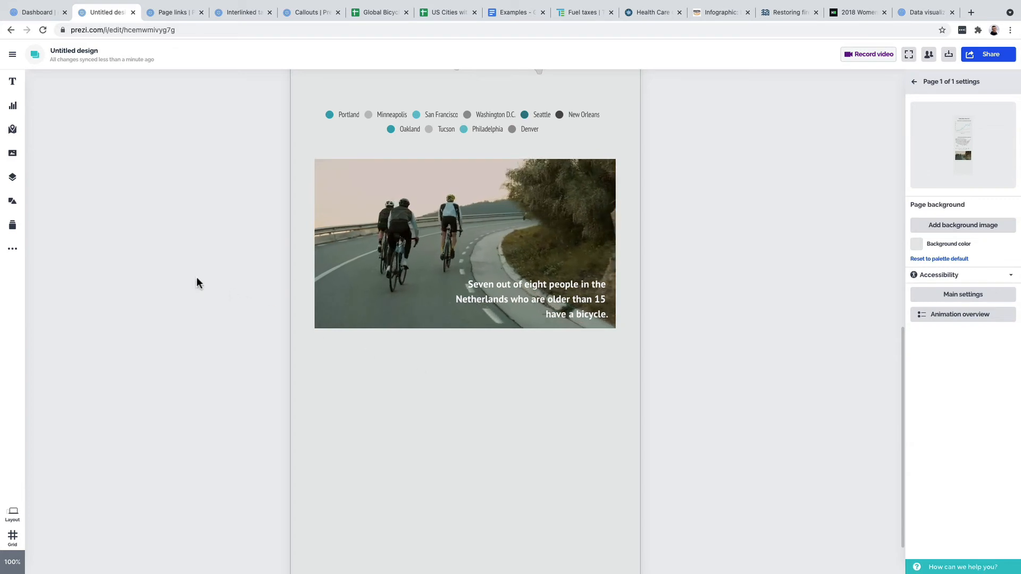
# Insert a three-item vertical flowchart with arrows beneath the cyclist video and enlarge it to about 422 × 342 px.
pyautogui.click(13, 154)
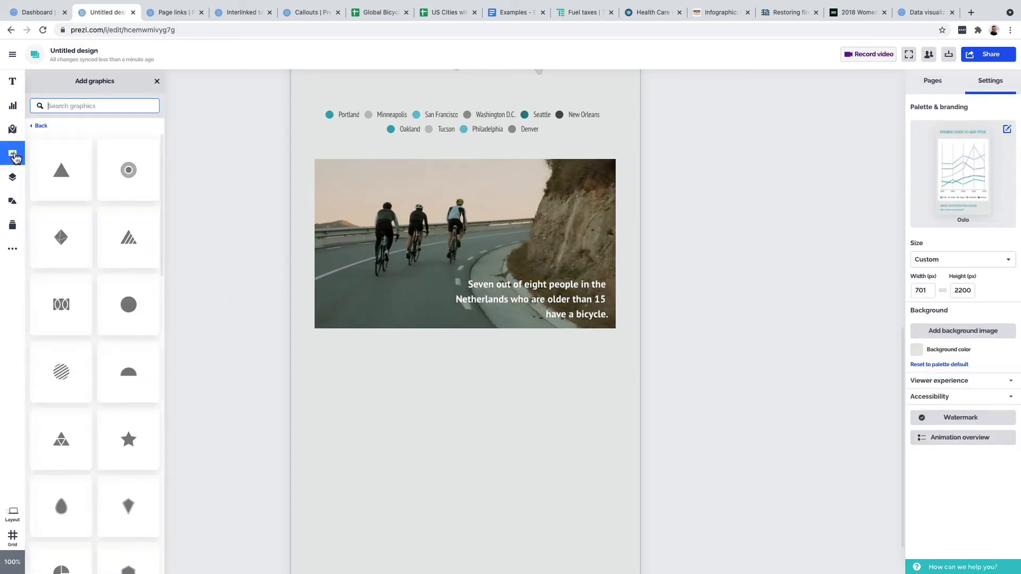
pyautogui.click(39, 127)
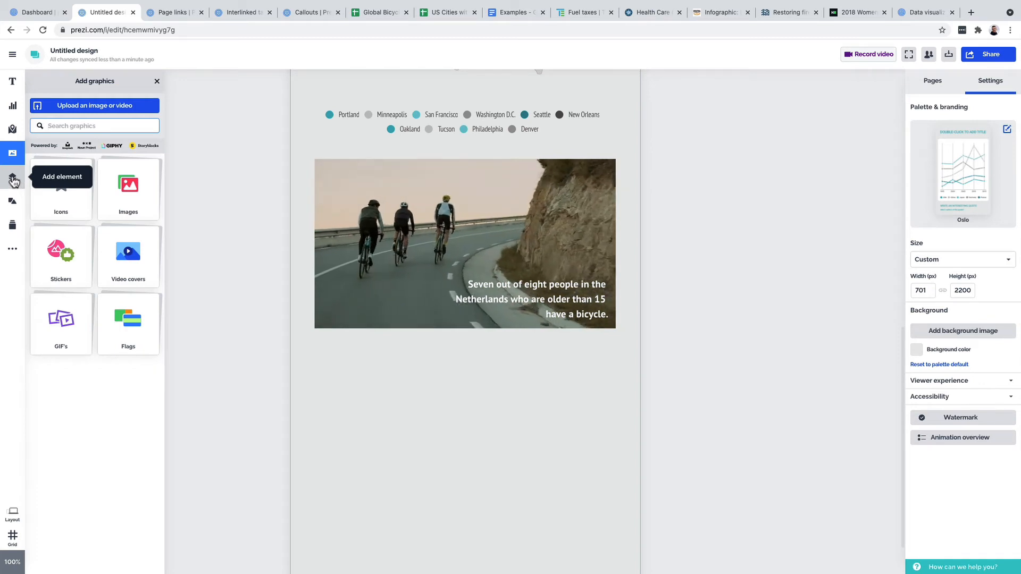
pyautogui.click(13, 179)
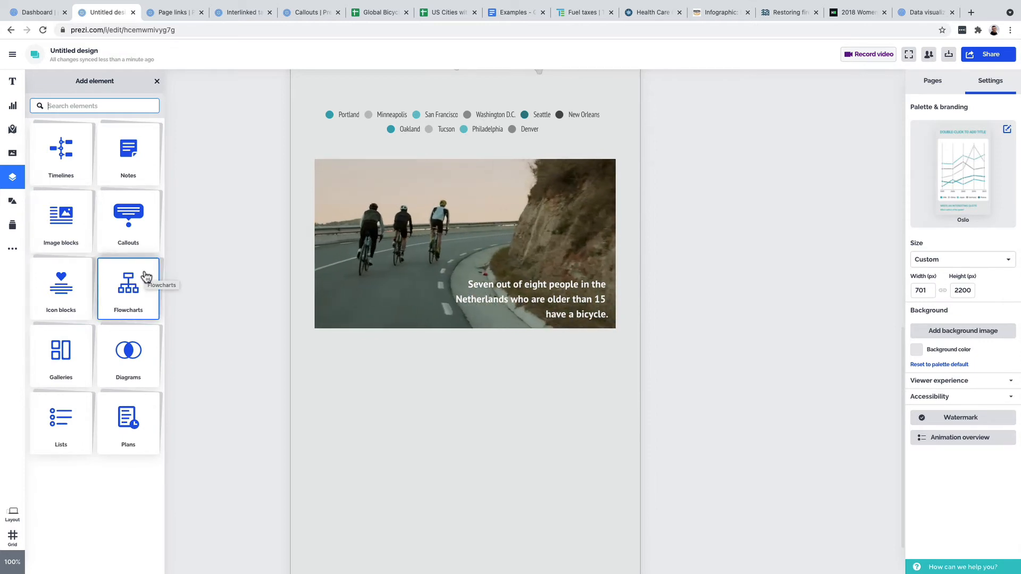
pyautogui.click(142, 274)
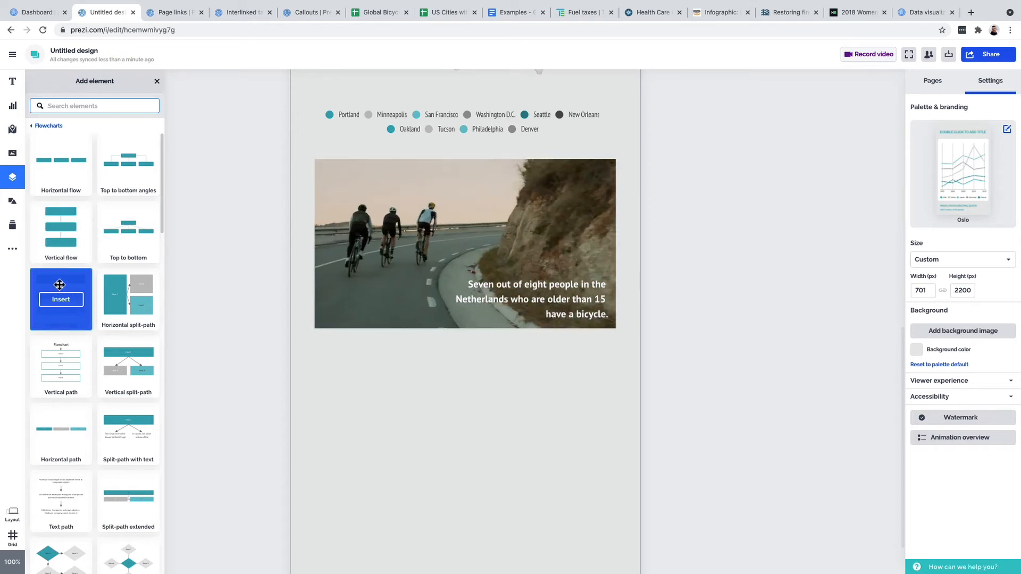
pyautogui.click(78, 301)
pyautogui.scroll(-2, 542, 404)
pyautogui.moveTo(475, 418); pyautogui.dragTo(526, 458)
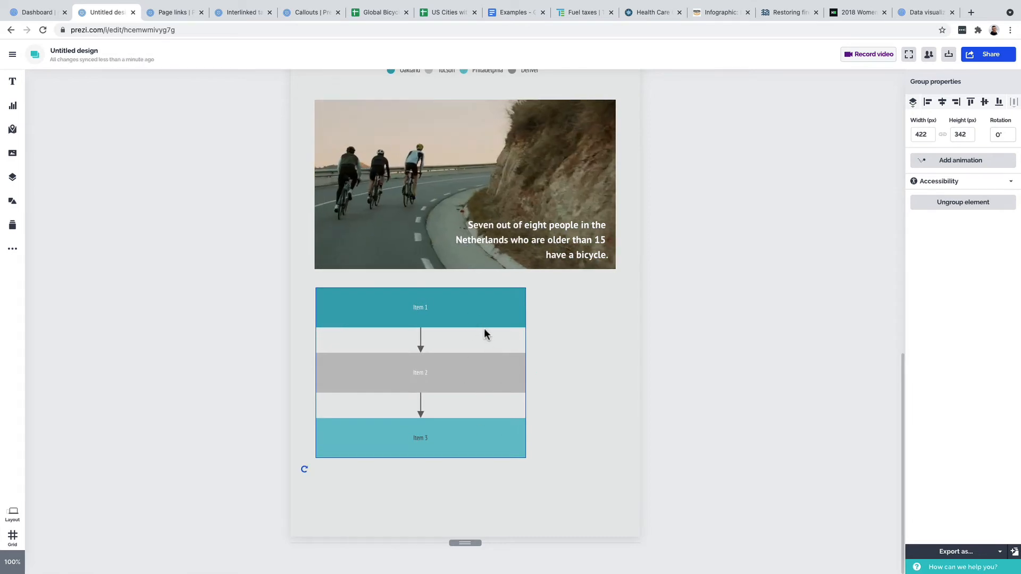
# Fill the flowchart's first box with the dark teal palette color.
pyautogui.click(458, 302)
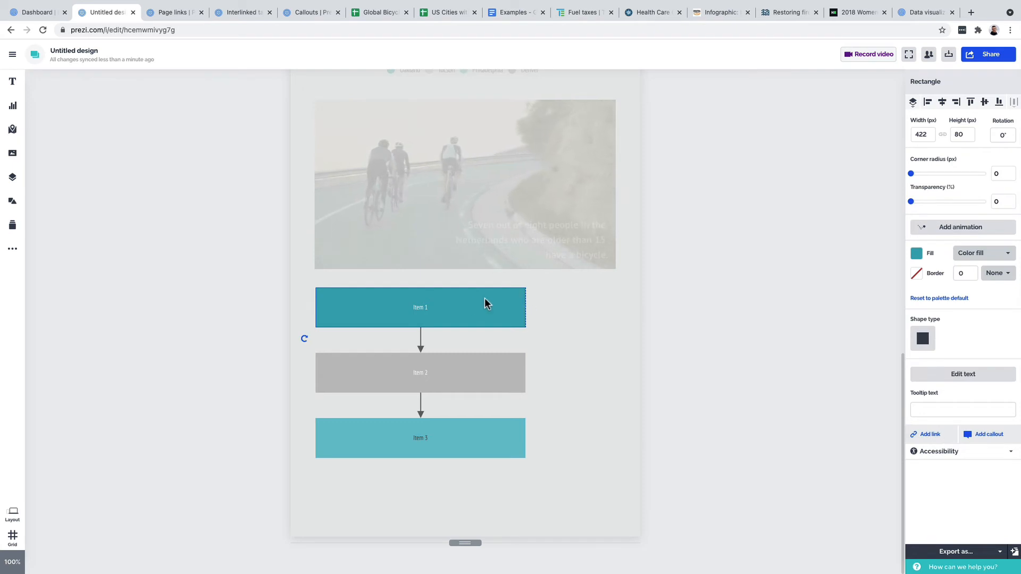
pyautogui.click(915, 254)
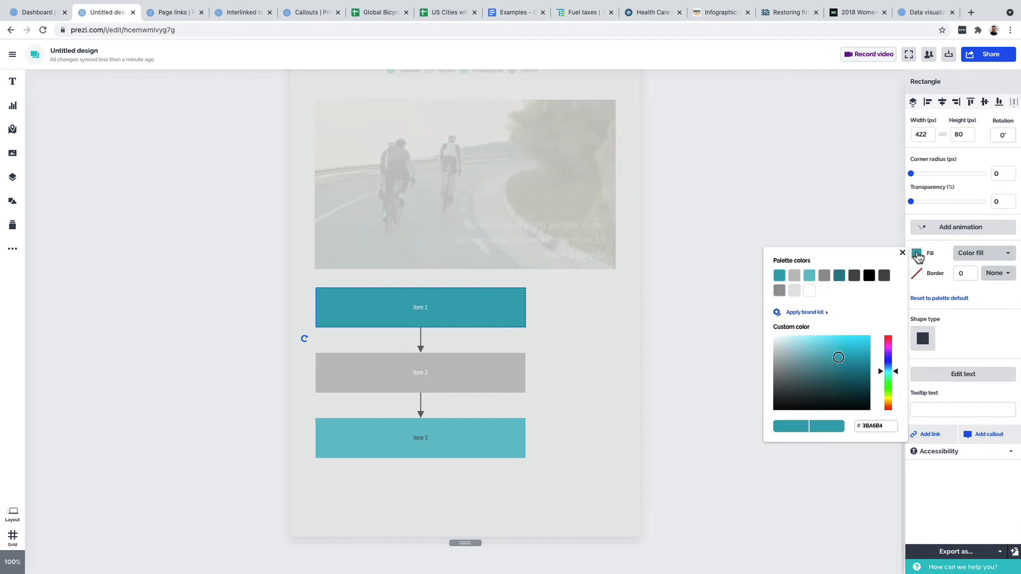
pyautogui.click(843, 277)
# Change the first flowchart box's label to "Step 1" and increase its font size.
pyautogui.doubleClick(424, 307)
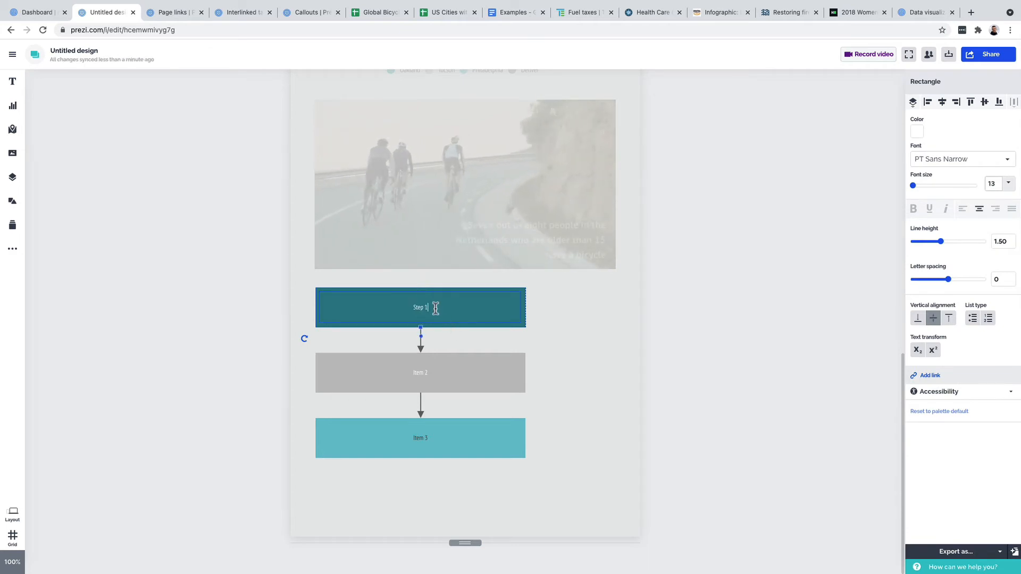
pyautogui.click(1010, 184)
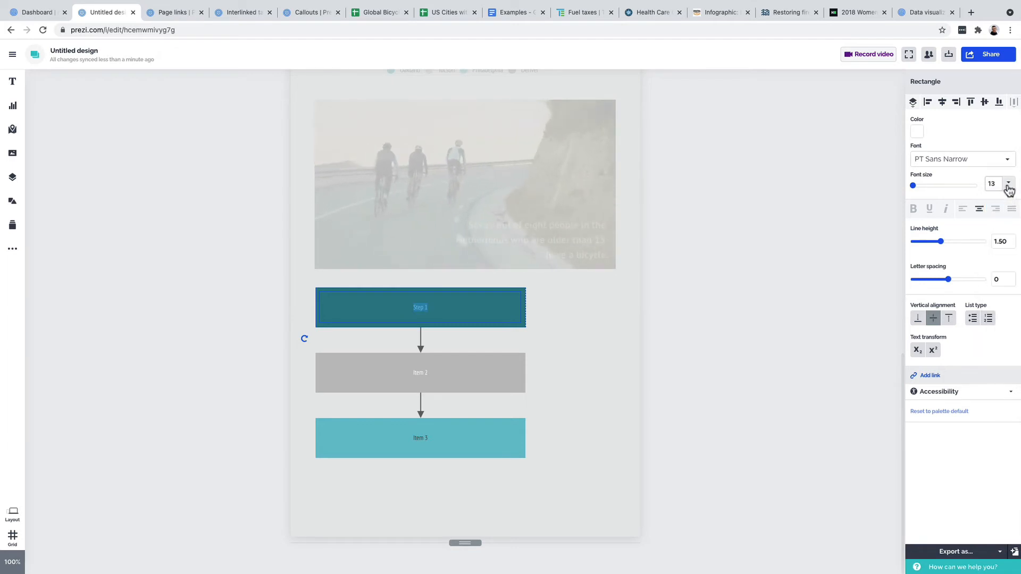
pyautogui.click(577, 303)
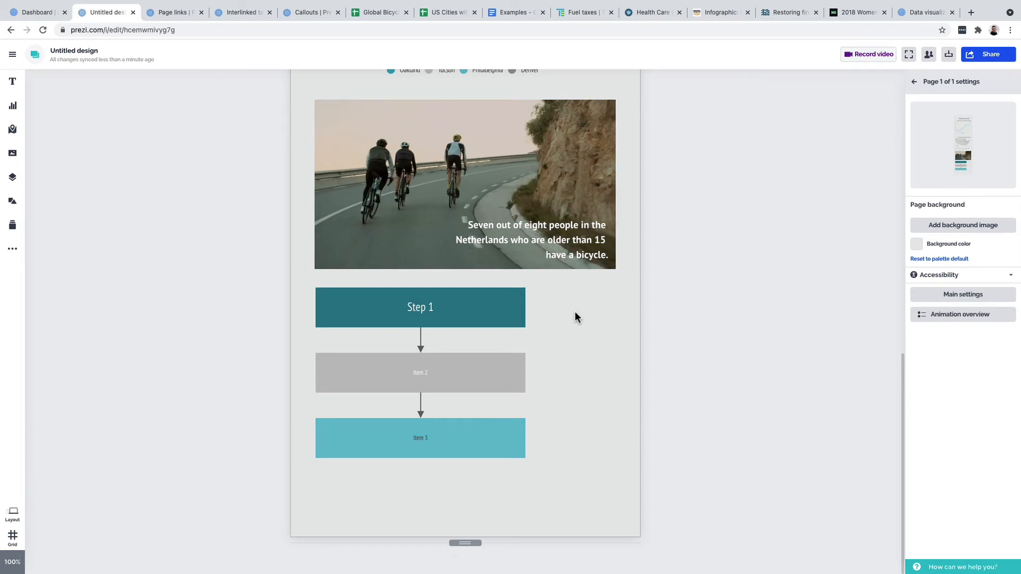
pyautogui.click(13, 179)
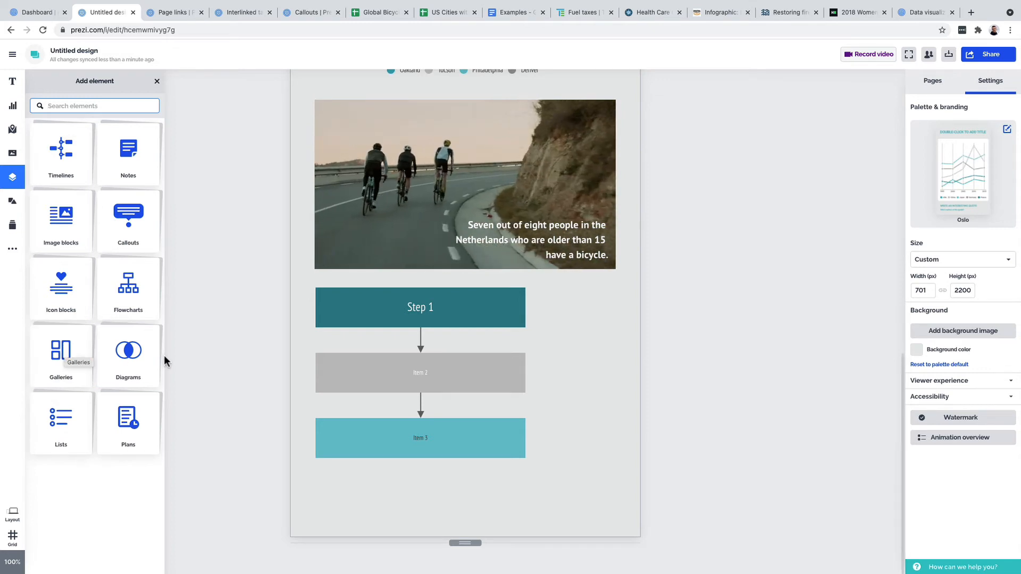
pyautogui.click(118, 347)
pyautogui.moveTo(127, 186)
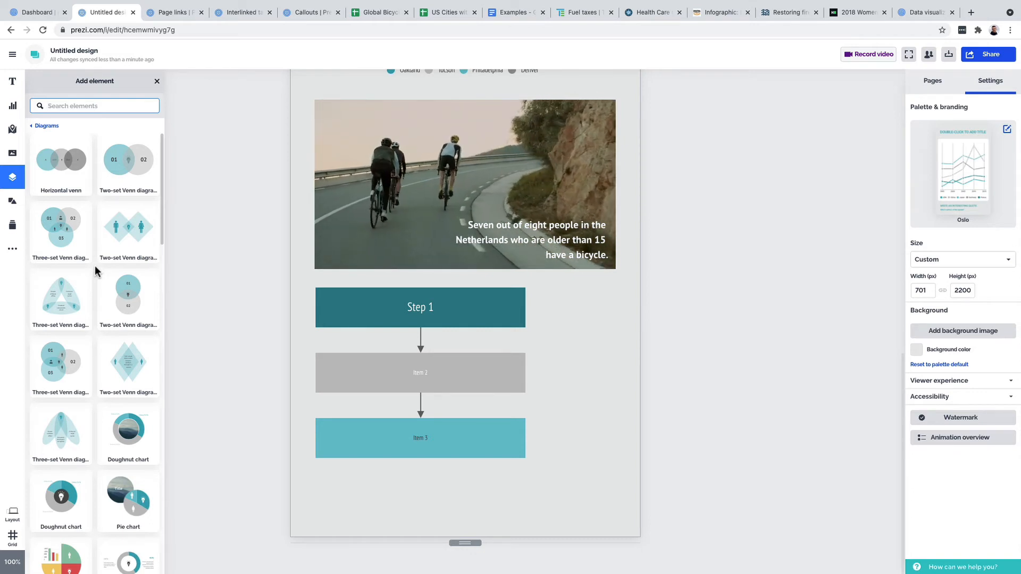
pyautogui.click(47, 127)
# Delete the whole flowchart group from beneath the cyclist video.
pyautogui.click(426, 364)
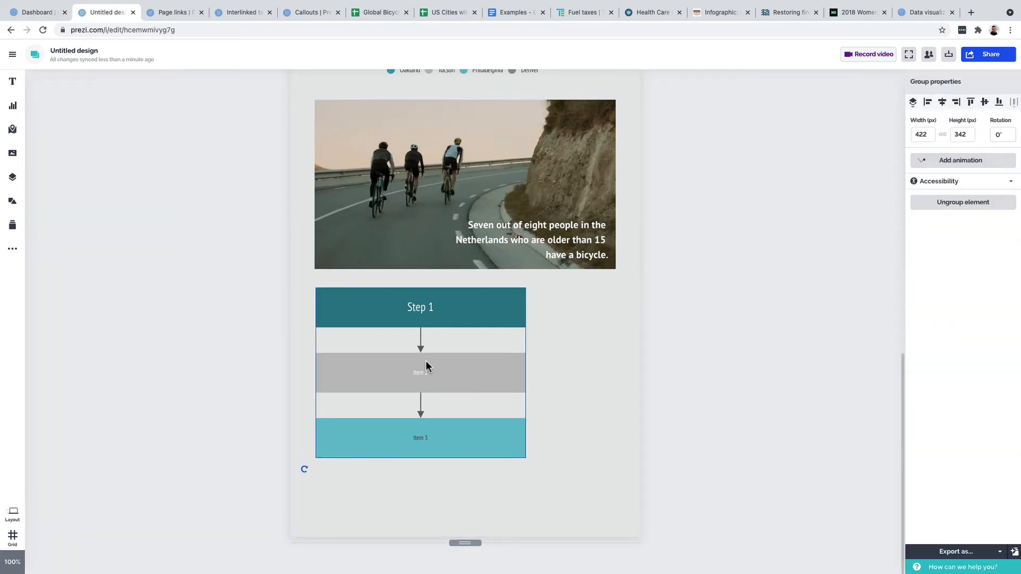
pyautogui.press('Delete')
pyautogui.scroll(1, 426, 361)
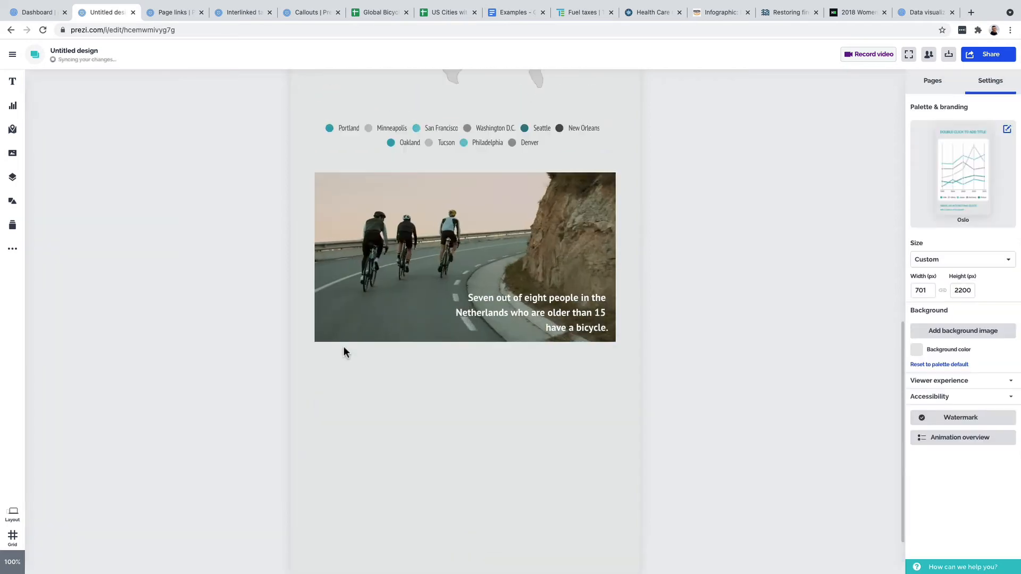
# Insert a rectangle shape over the cyclist video, slightly offset from it, and enlarge it to about 607 × 342 px.
pyautogui.click(14, 202)
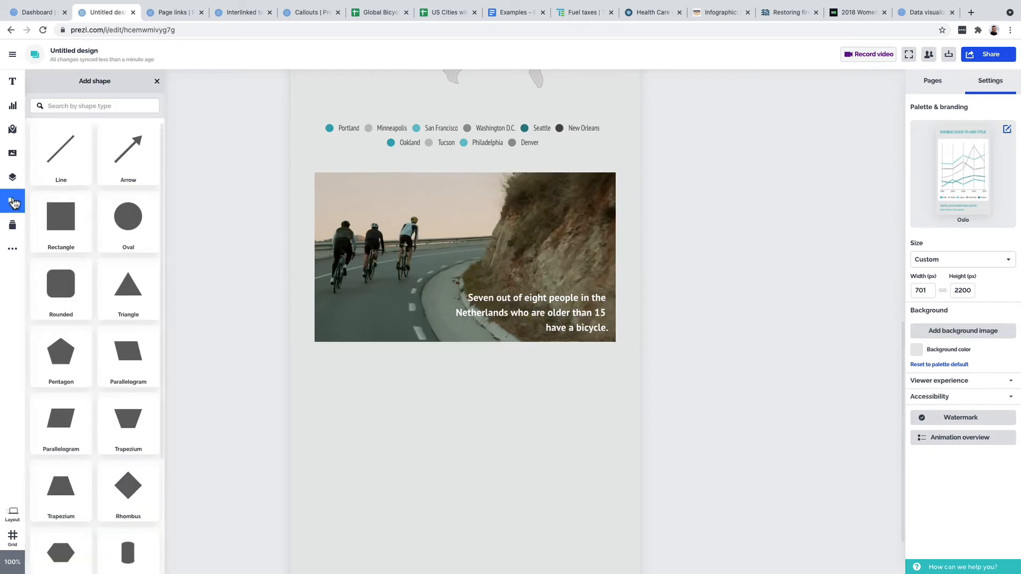
pyautogui.scroll(-1, 113, 260)
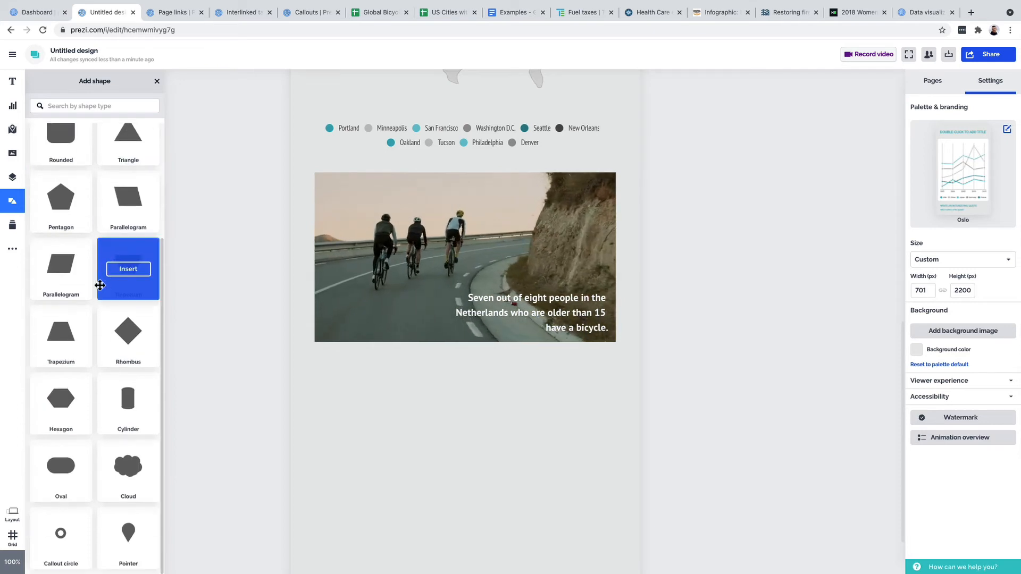
pyautogui.scroll(1, 98, 286)
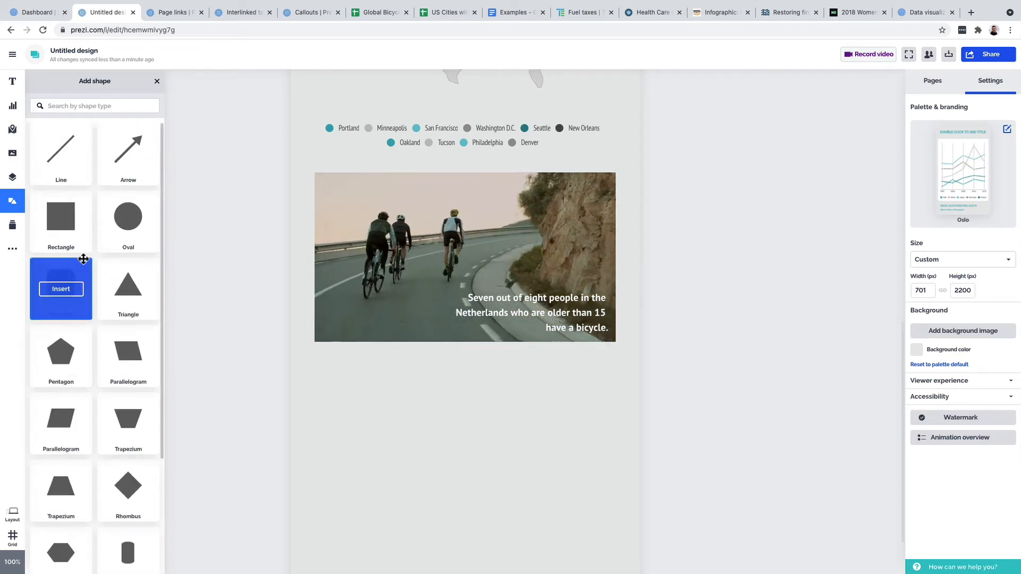
pyautogui.click(74, 244)
pyautogui.moveTo(340, 359); pyautogui.dragTo(339, 183)
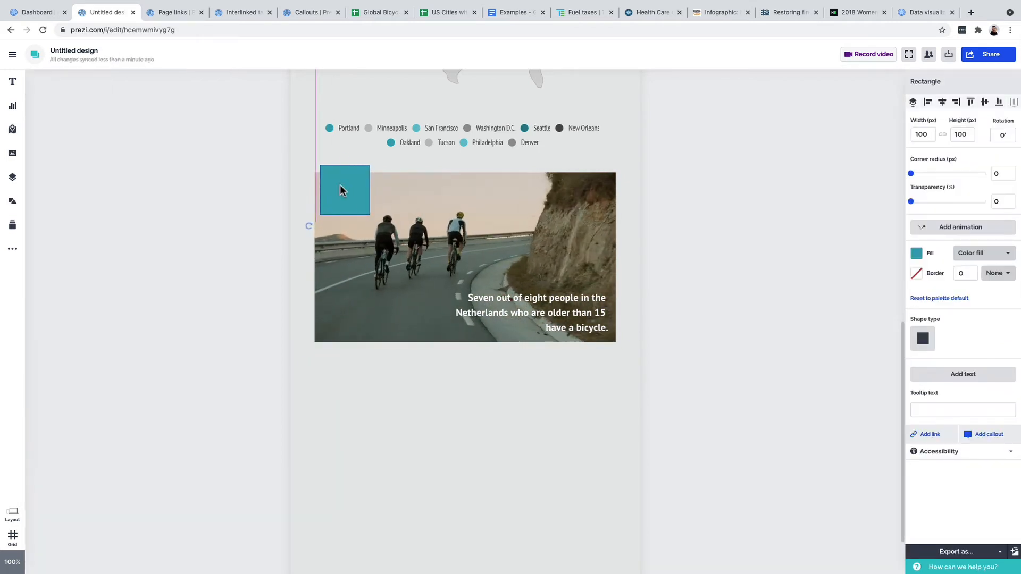
pyautogui.moveTo(371, 214); pyautogui.dragTo(650, 327)
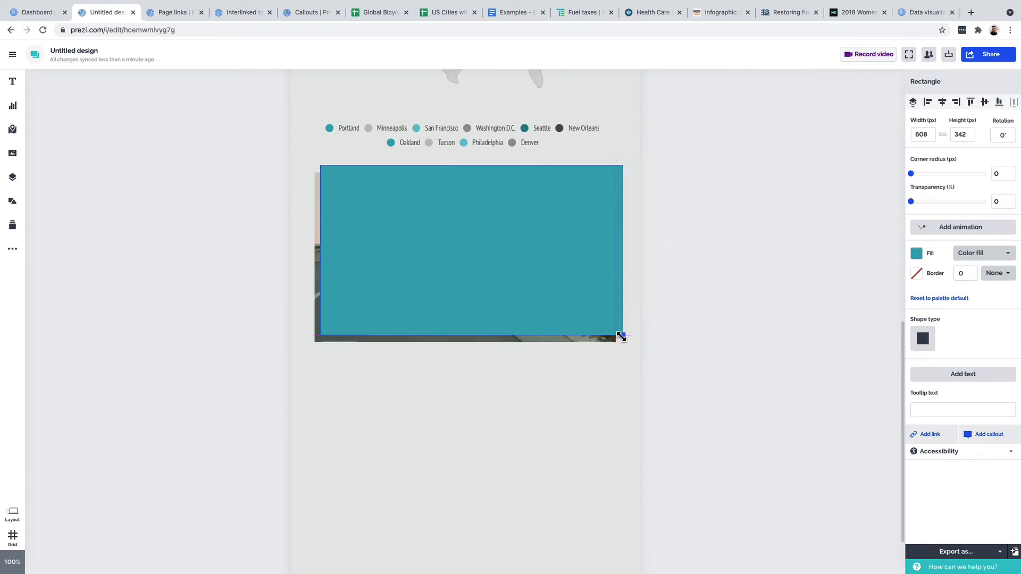
# Send the teal rectangle to the back so it frames the cyclist video from behind.
pyautogui.rightClick(453, 244)
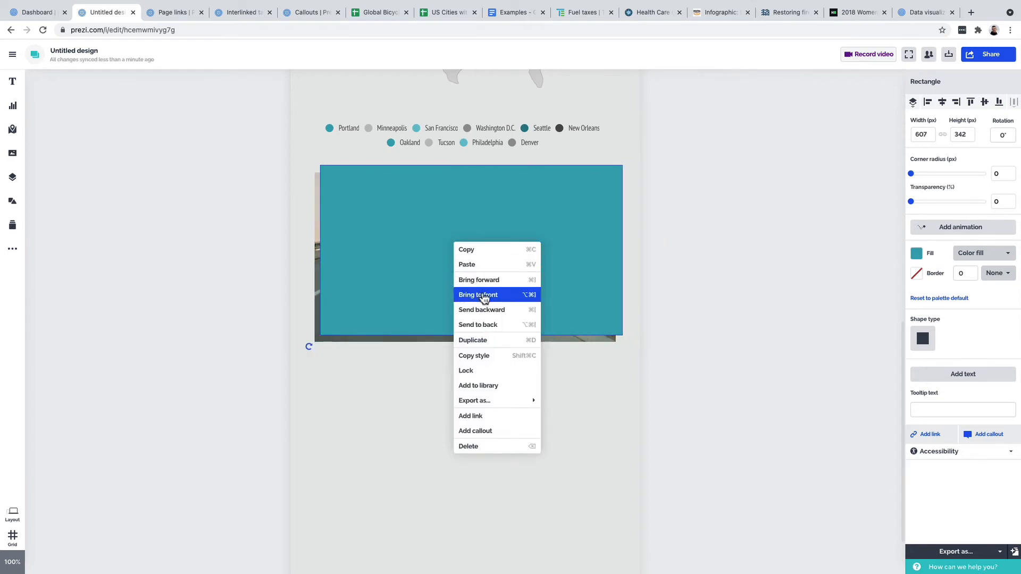
pyautogui.click(489, 331)
pyautogui.click(462, 377)
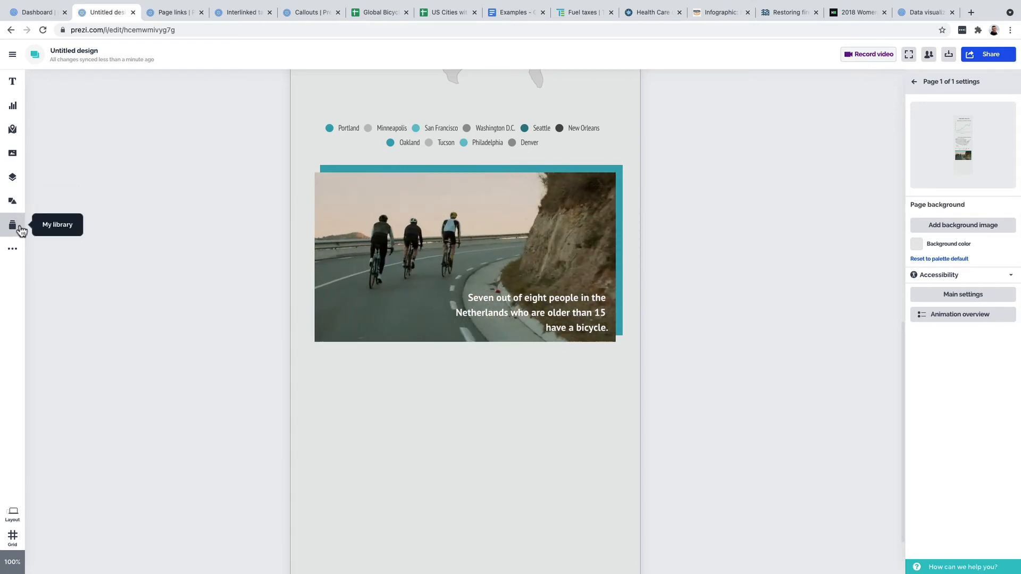
# Add the "US Cities with the Most Bike Commuters" heading and its bicycle map together to the personal library.
pyautogui.click(19, 227)
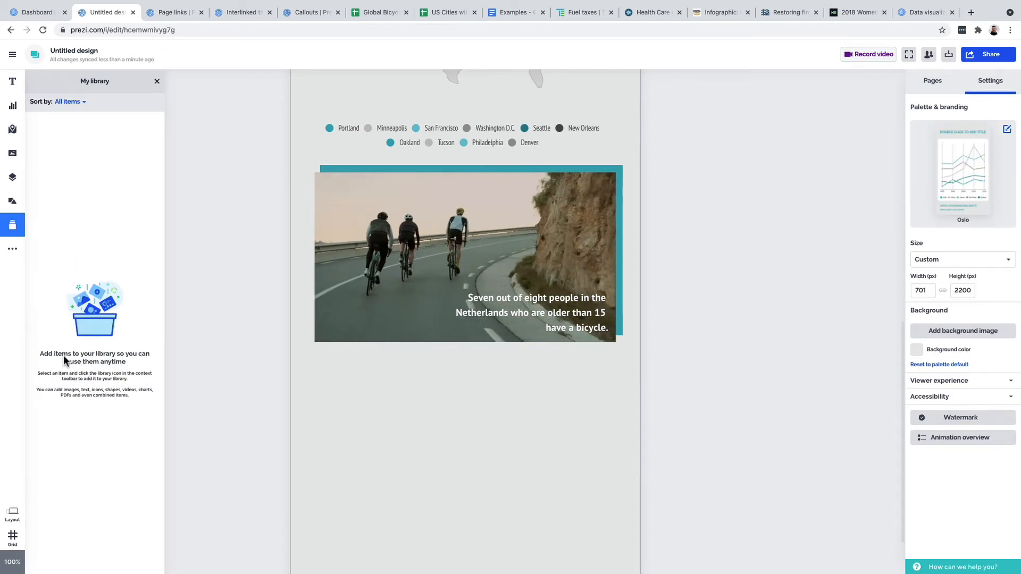
pyautogui.scroll(10, 432, 388)
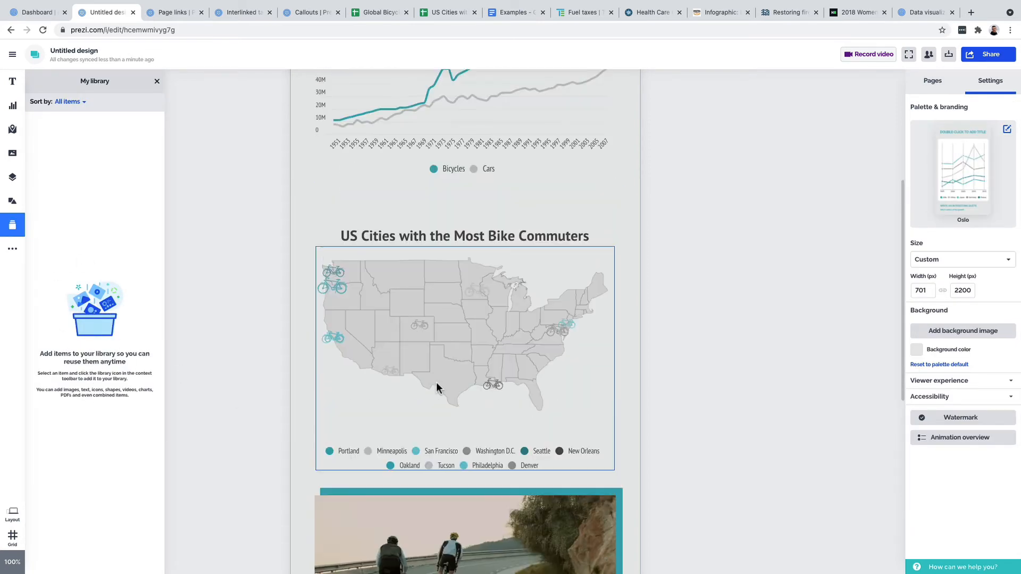
pyautogui.scroll(-4, 511, 296)
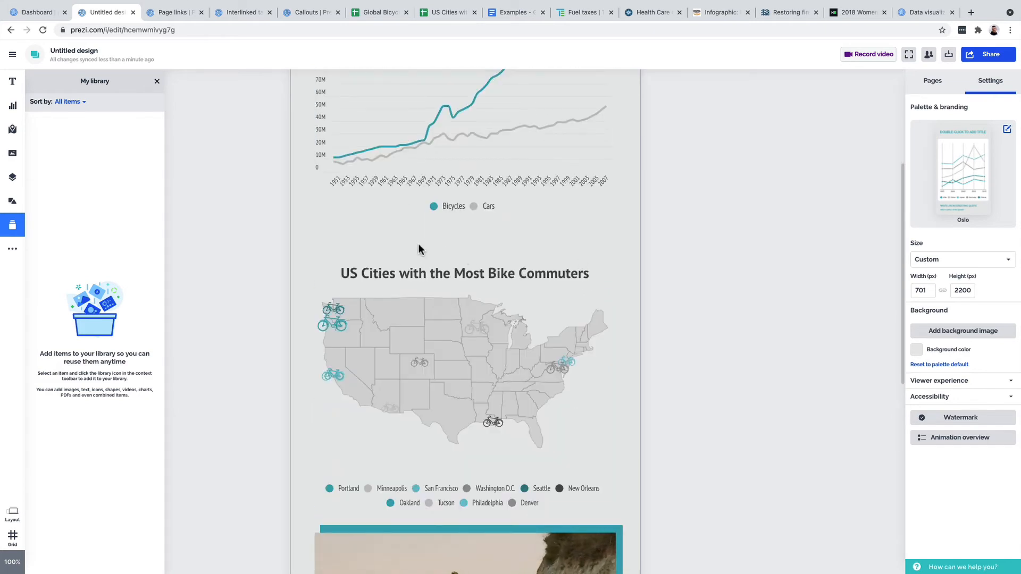
pyautogui.moveTo(370, 237); pyautogui.dragTo(574, 458)
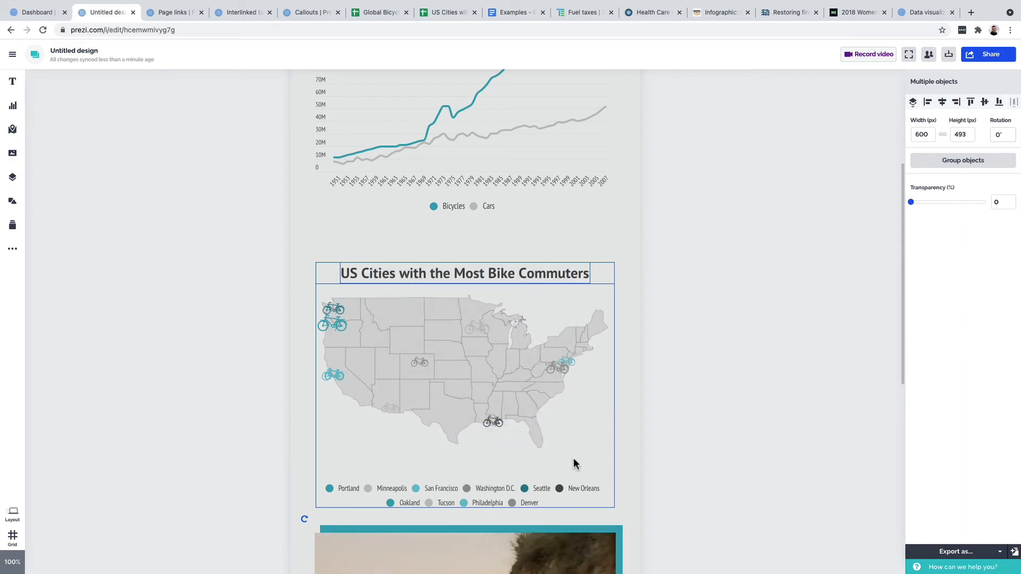
pyautogui.rightClick(418, 293)
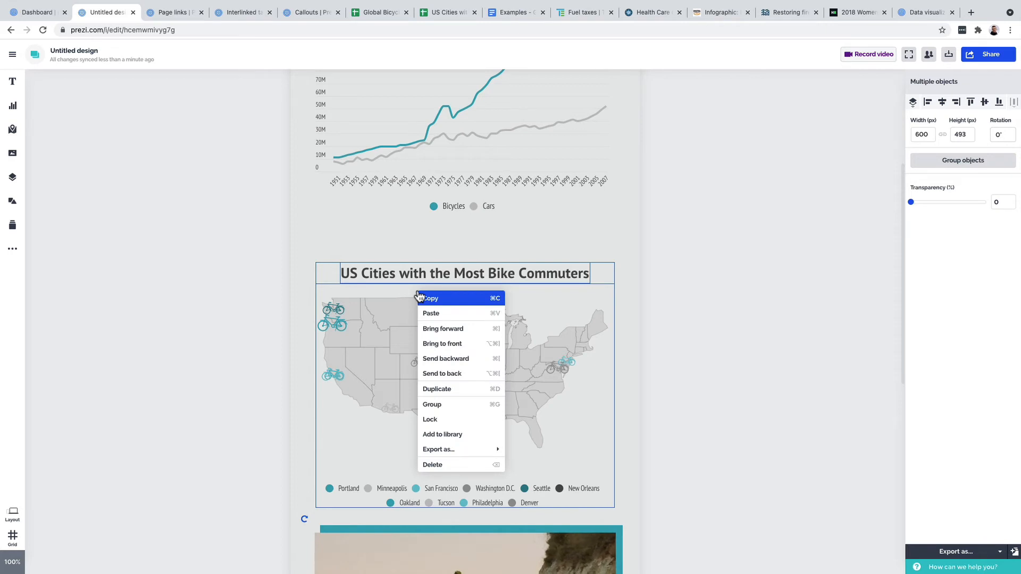
pyautogui.click(473, 436)
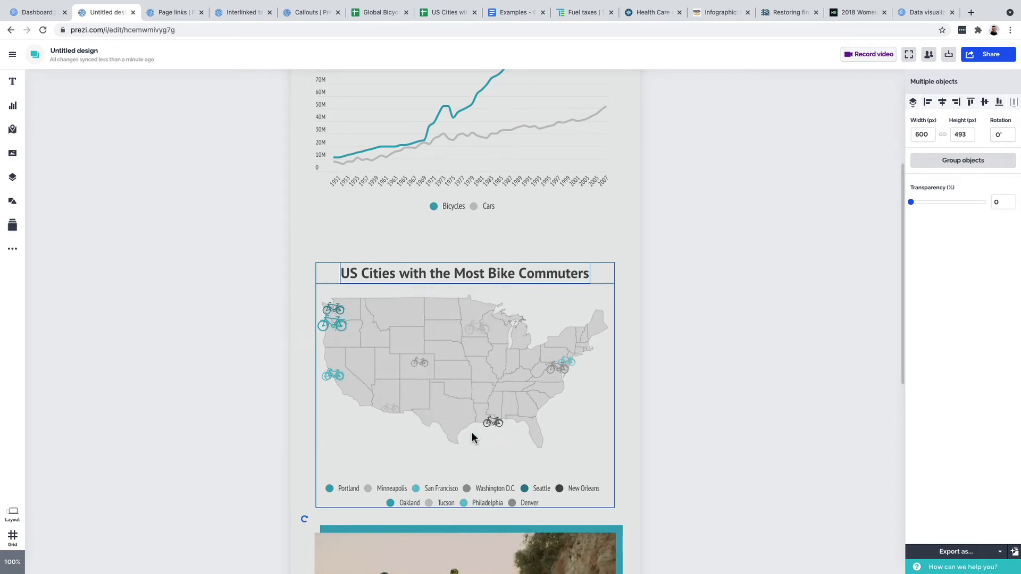
# Check the newly saved map item in the personal library.
pyautogui.scroll(-5, 472, 437)
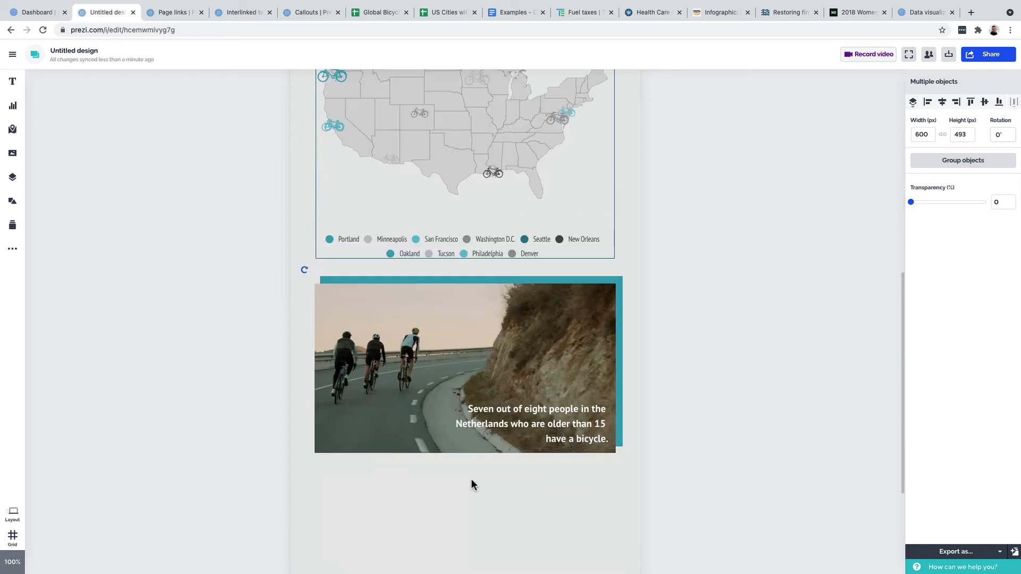
pyautogui.click(140, 306)
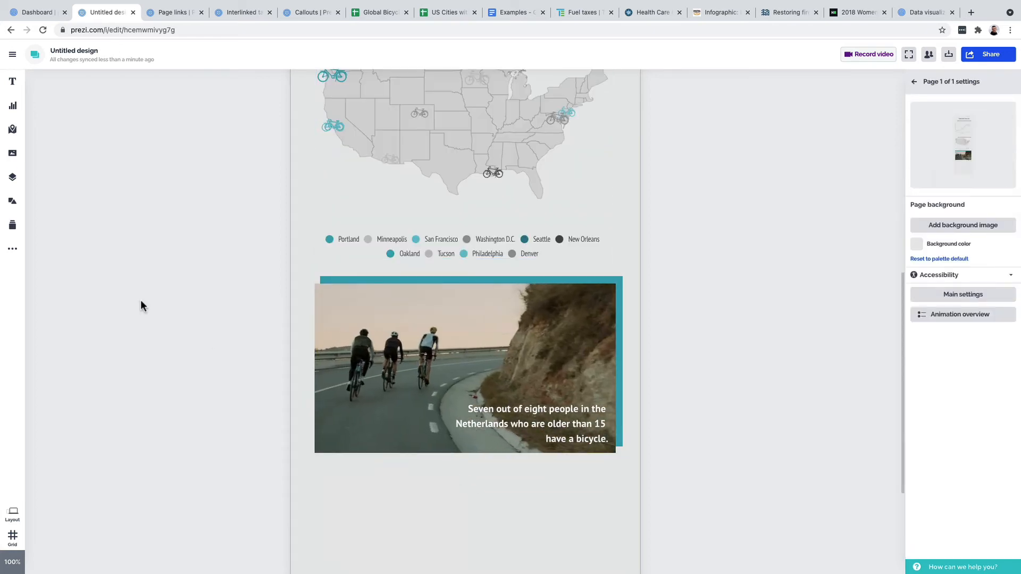
pyautogui.click(15, 226)
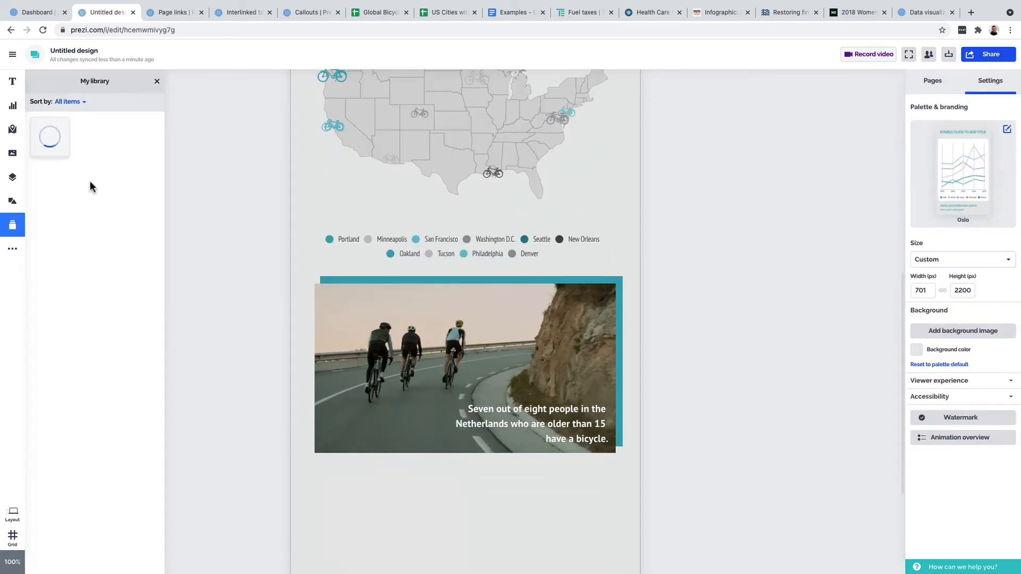
pyautogui.moveTo(52, 152)
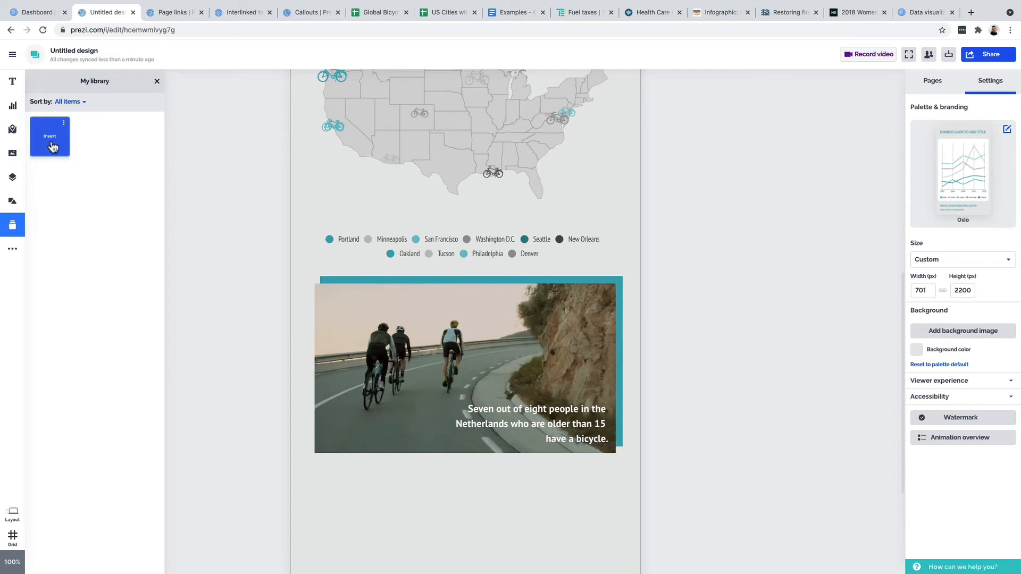
pyautogui.scroll(-2, 377, 294)
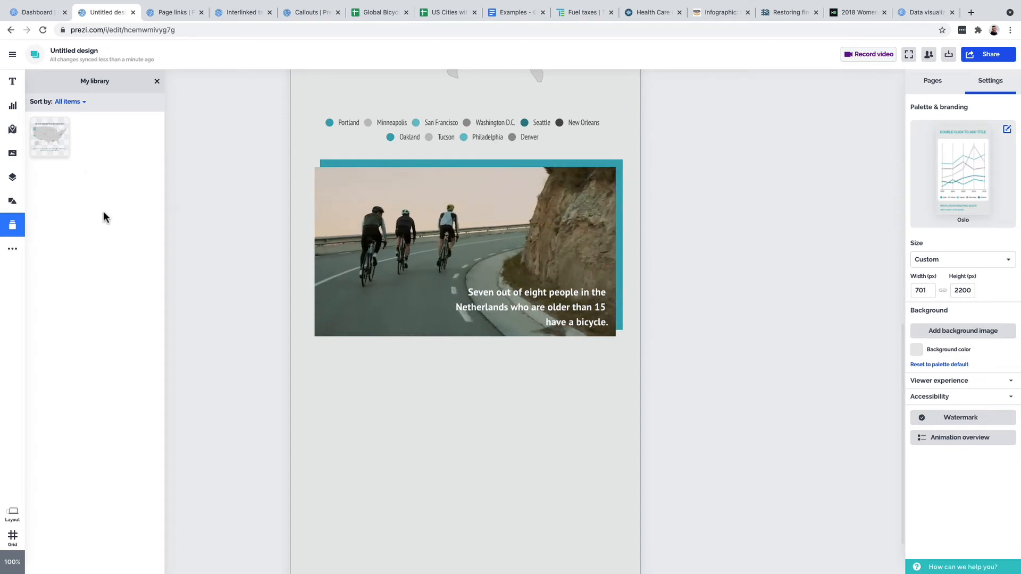
pyautogui.scroll(2, 409, 271)
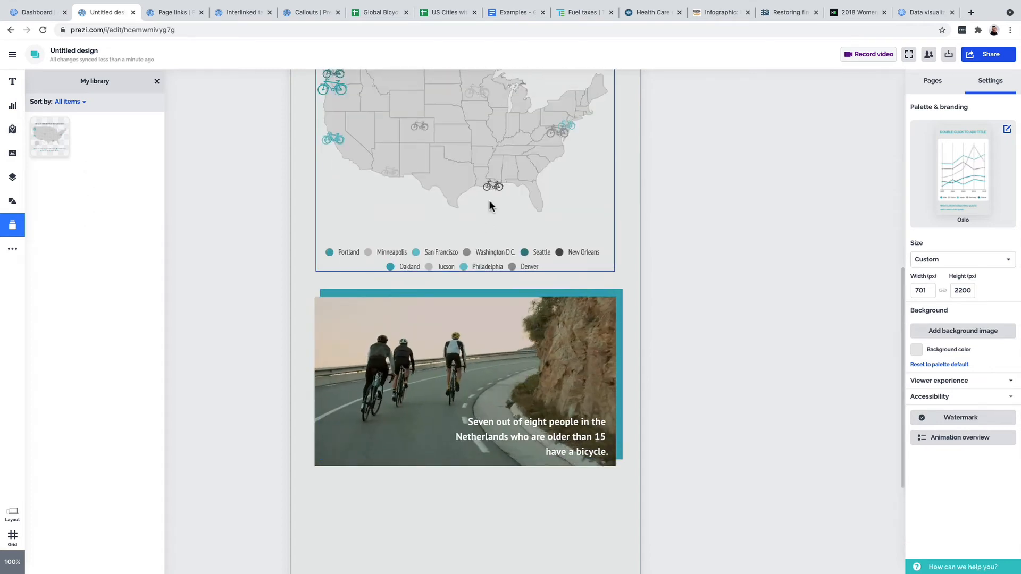
pyautogui.scroll(2, 488, 200)
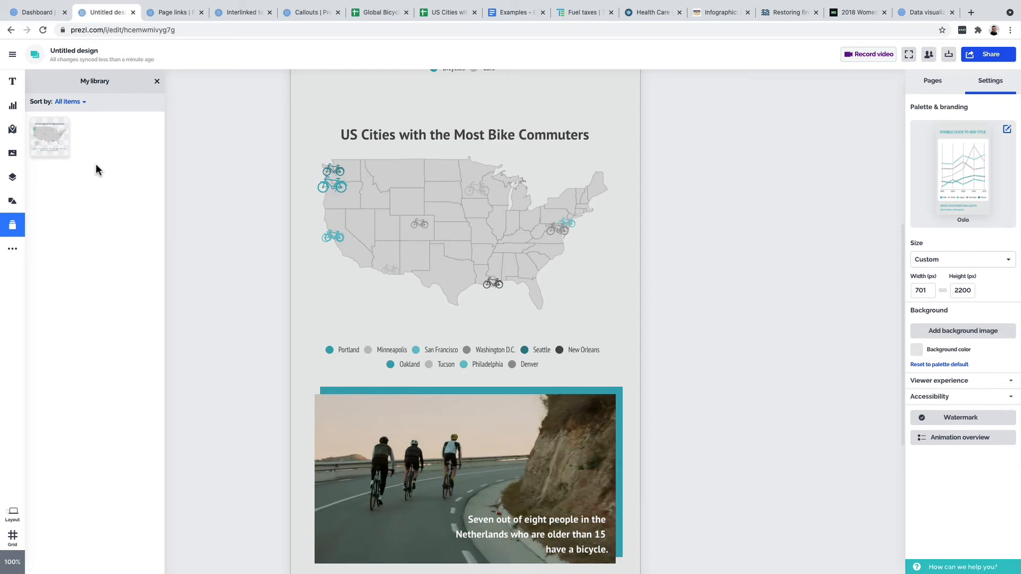
pyautogui.scroll(5, 474, 287)
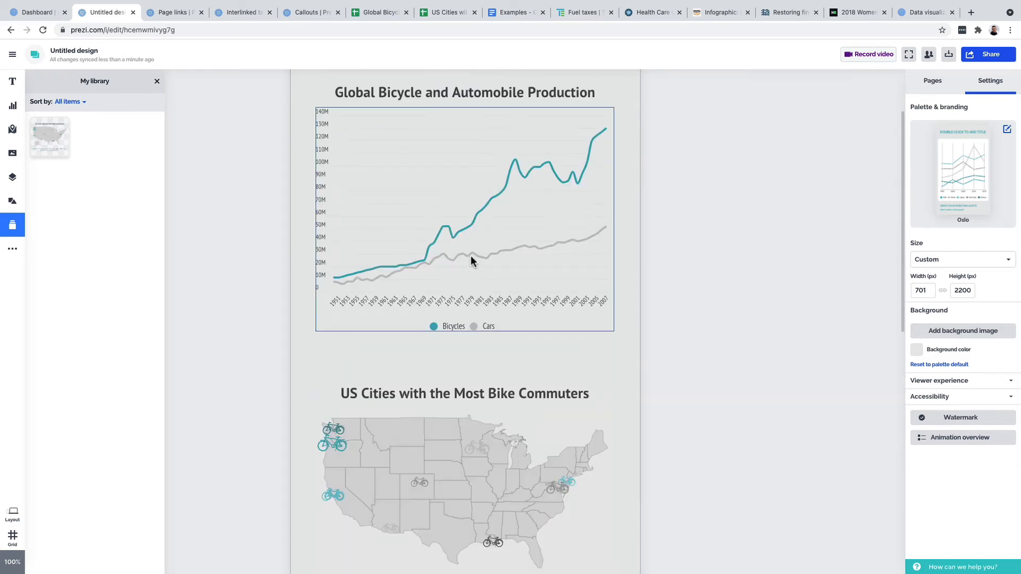
pyautogui.scroll(-10, 490, 367)
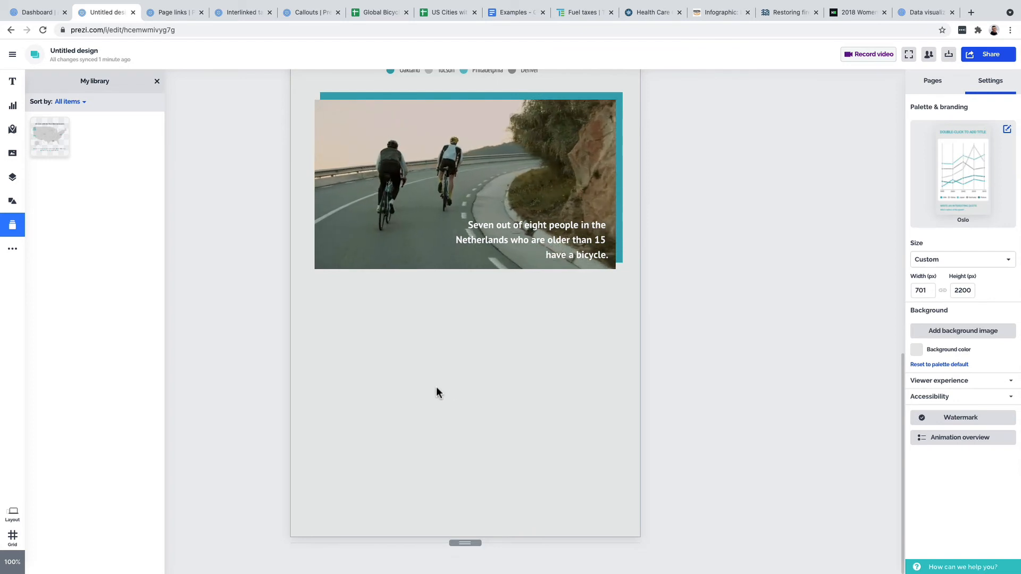
pyautogui.scroll(1, 433, 396)
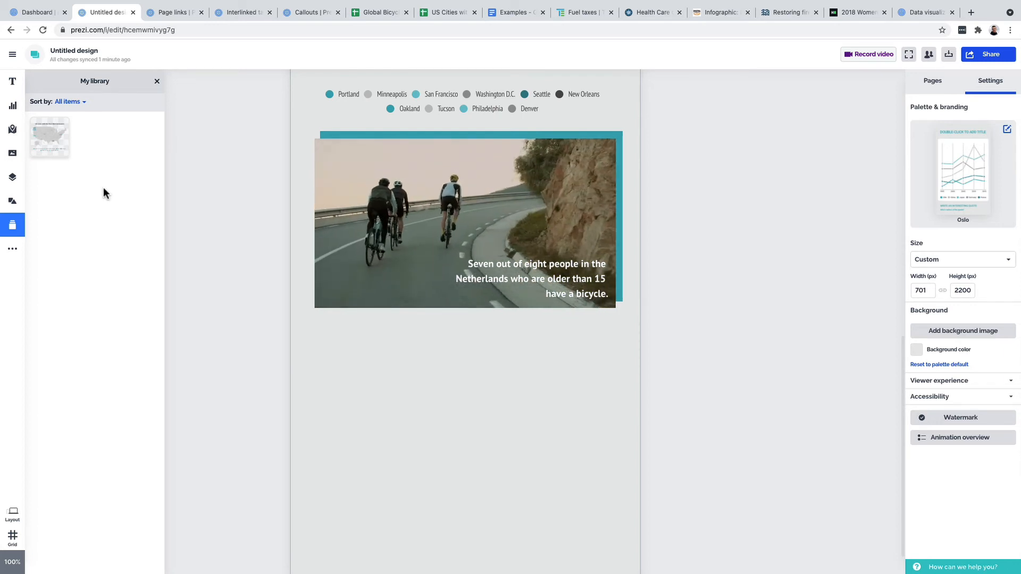
pyautogui.scroll(2, 367, 349)
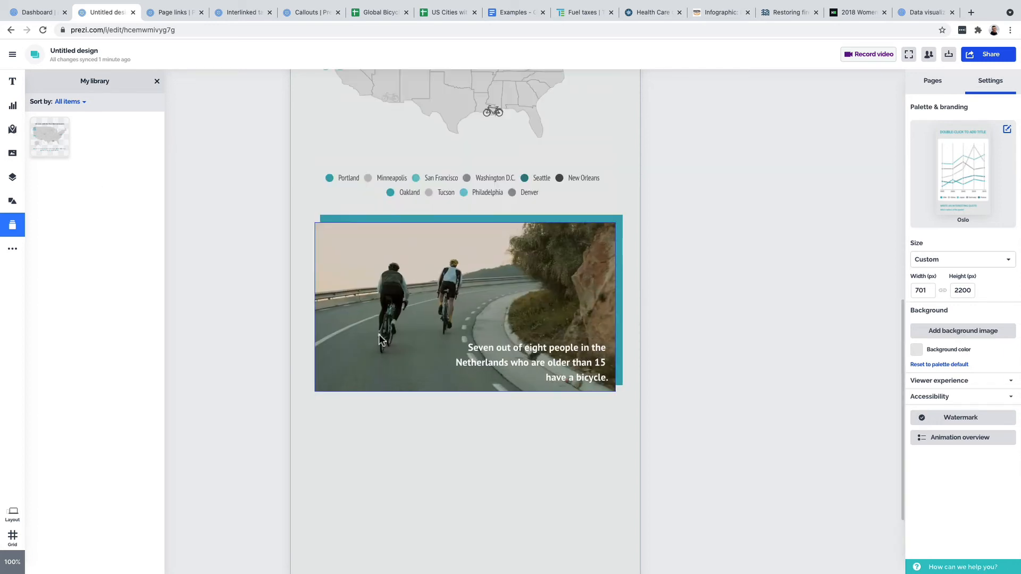
# Search the Vimeo integration for "cycling" and place the "Cycling Affairs" video in the empty space below the cyclist video.
pyautogui.click(15, 253)
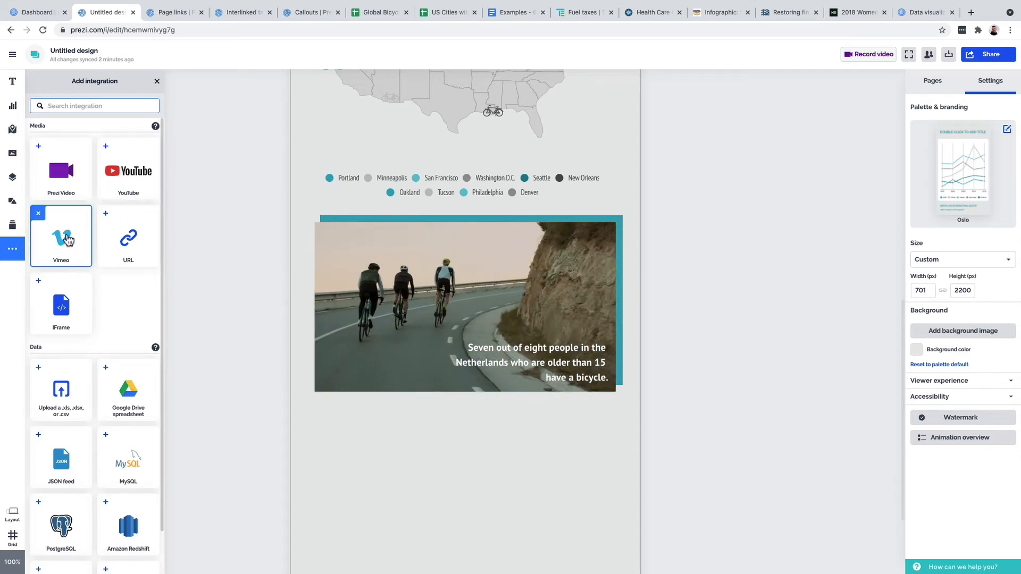
pyautogui.scroll(-3, 447, 409)
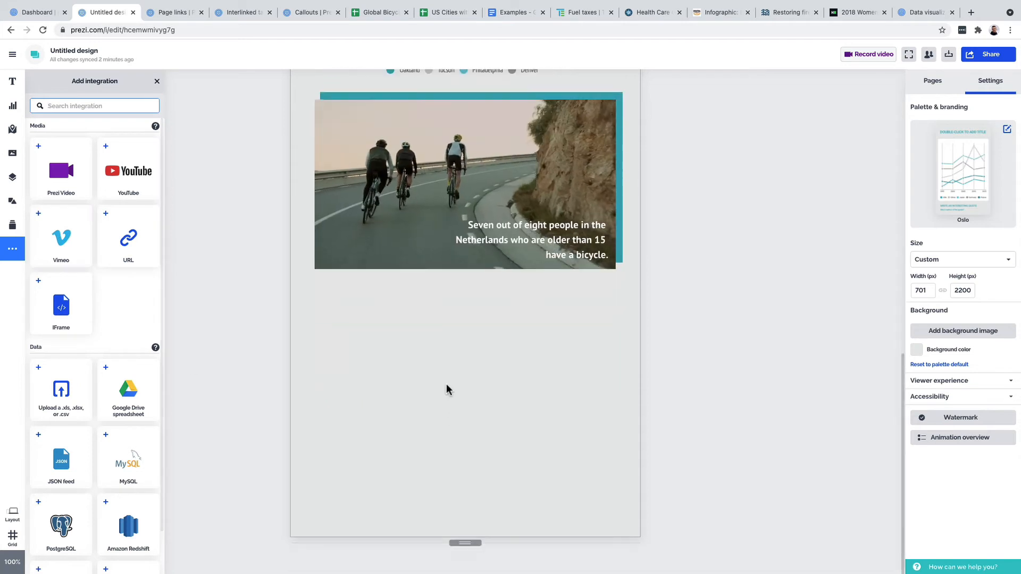
pyautogui.click(75, 250)
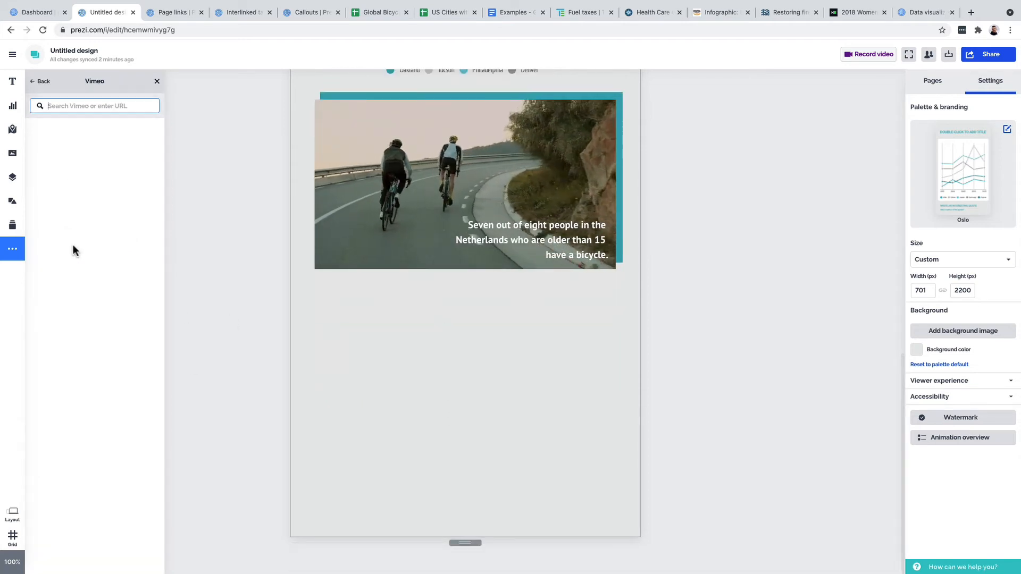
pyautogui.write('cycling')
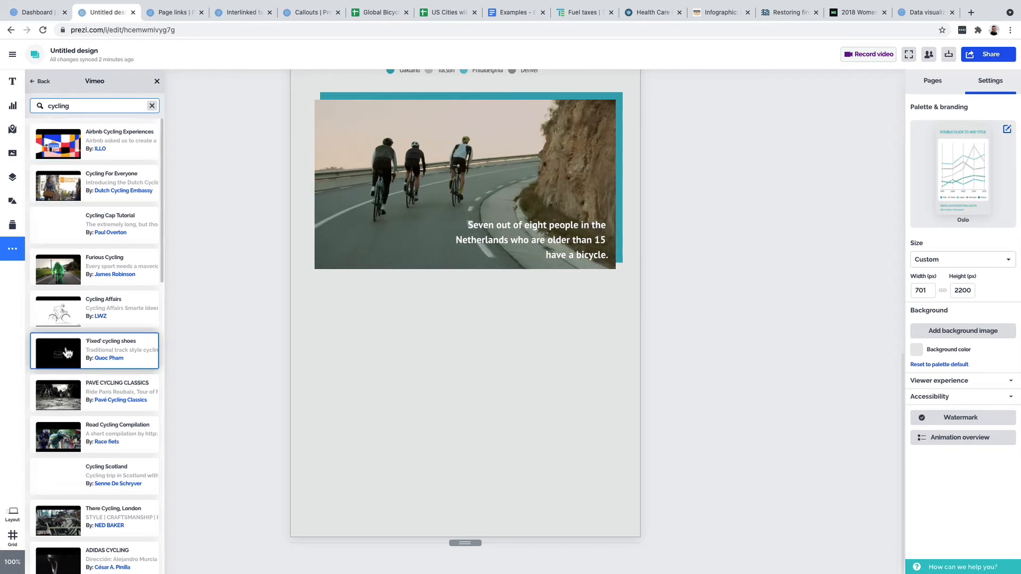
pyautogui.moveTo(80, 311); pyautogui.dragTo(433, 379)
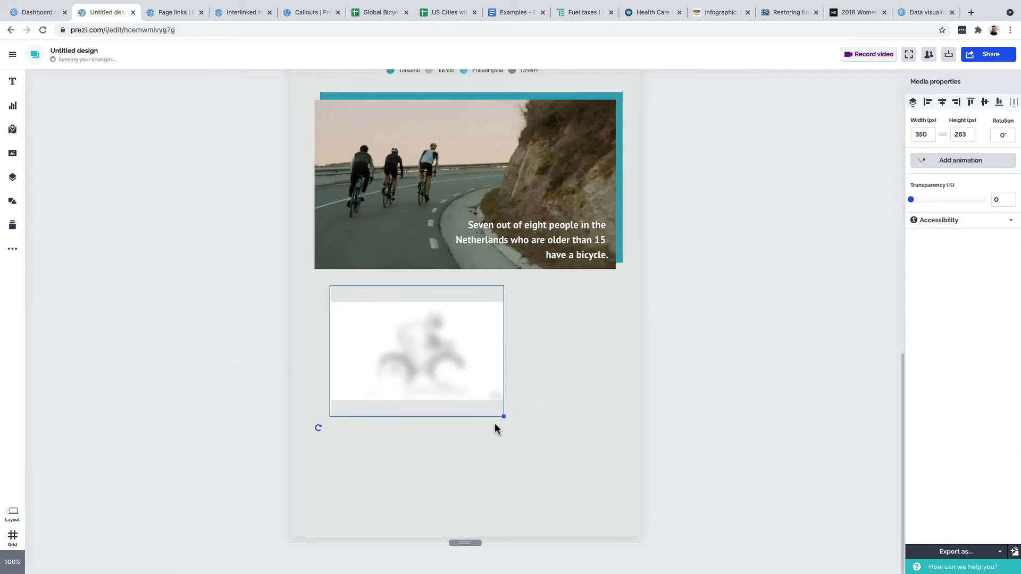
# Enlarge the Vimeo video to about 572 × 431 px and center it across the page.
pyautogui.moveTo(504, 416); pyautogui.dragTo(614, 500)
pyautogui.moveTo(469, 456); pyautogui.dragTo(463, 456)
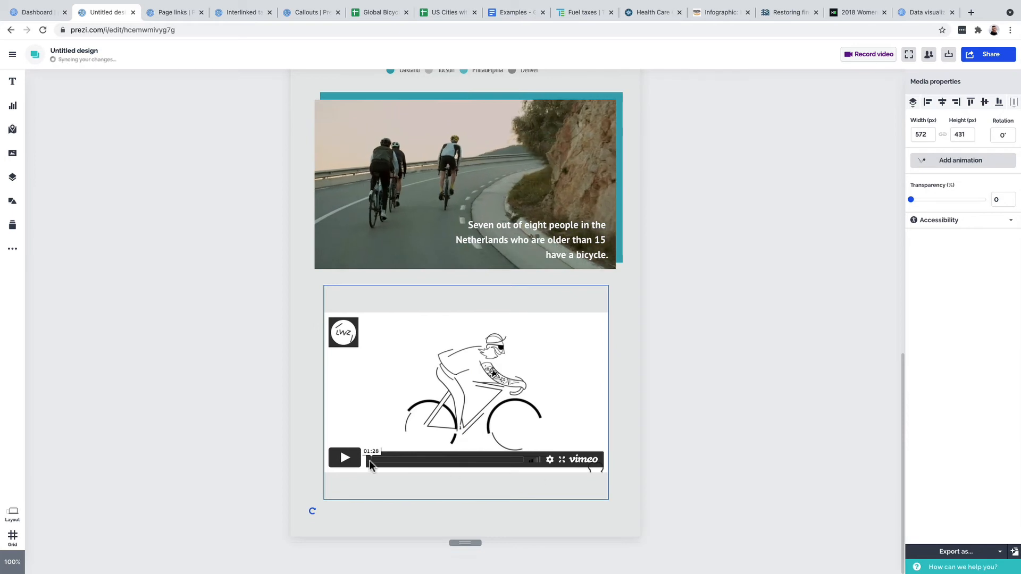
pyautogui.click(312, 312)
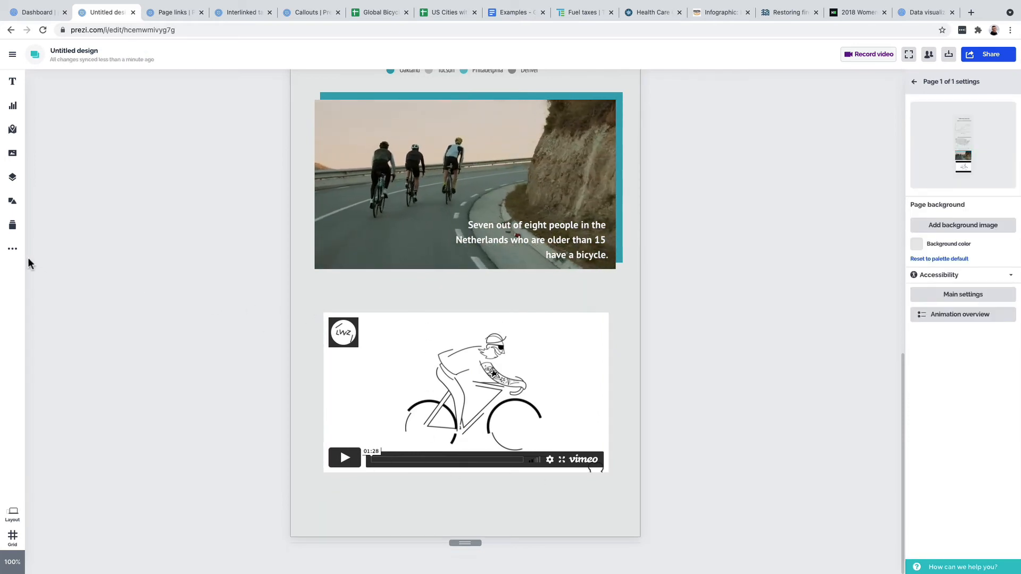
# Look through the available media and data integrations, then return to the start of the infographic.
pyautogui.click(12, 248)
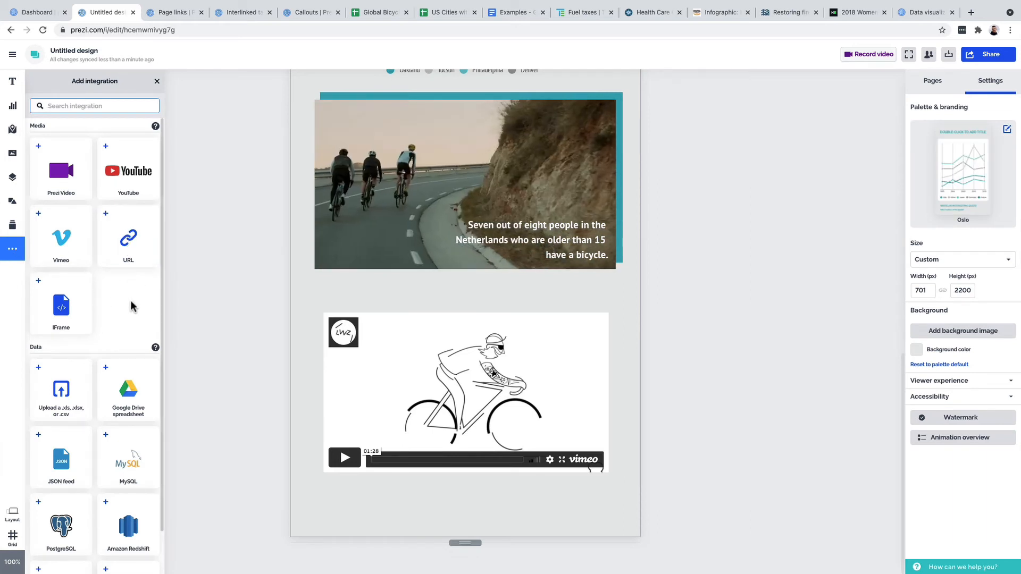
pyautogui.scroll(-2, 127, 295)
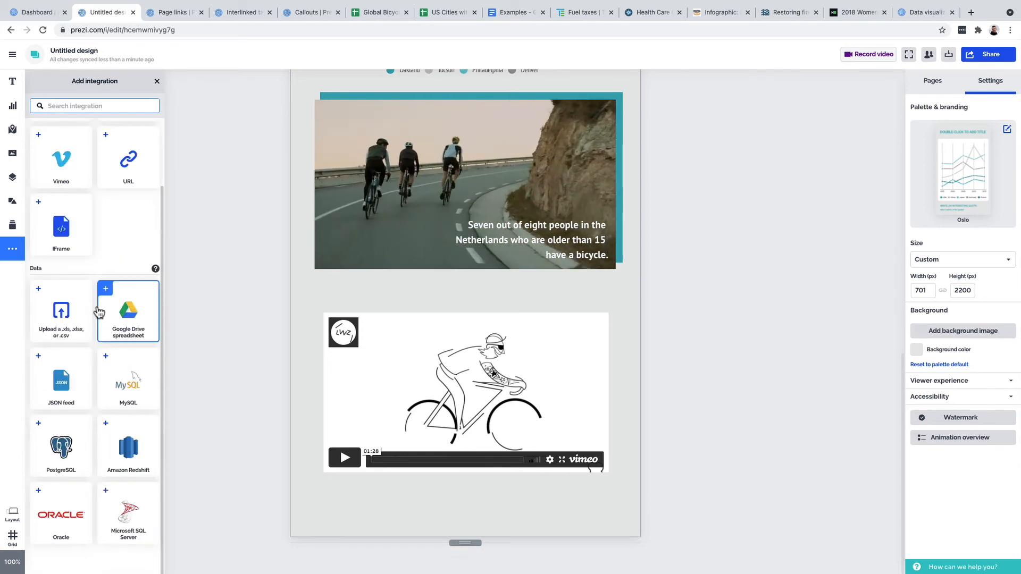
pyautogui.click(12, 249)
pyautogui.scroll(10, 679, 388)
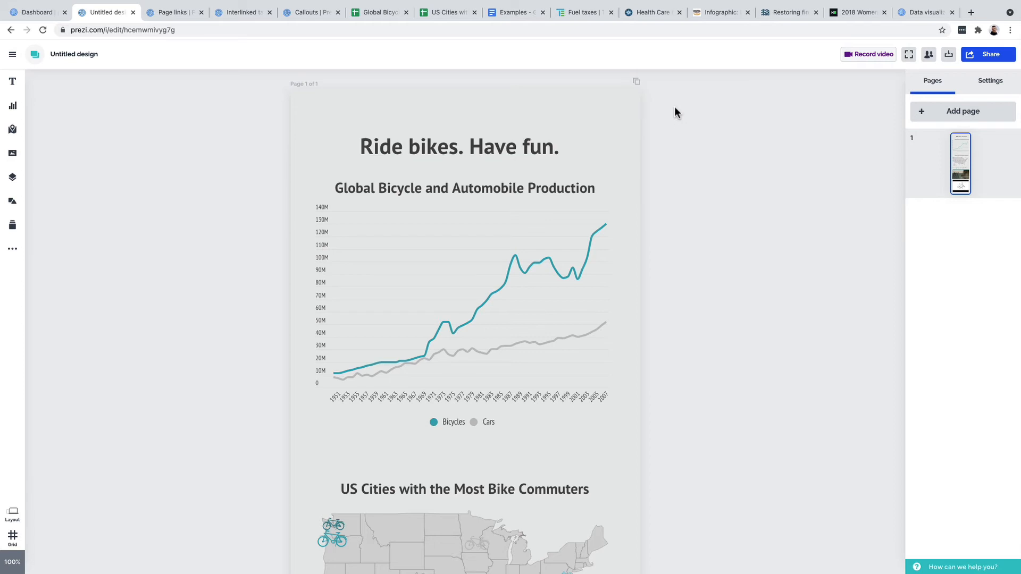
# Switch to the Commonwealth Fund health care page and view the Colorado and Nebraska fact sheets linked from its 2011 uninsured adults map.
pyautogui.click(654, 14)
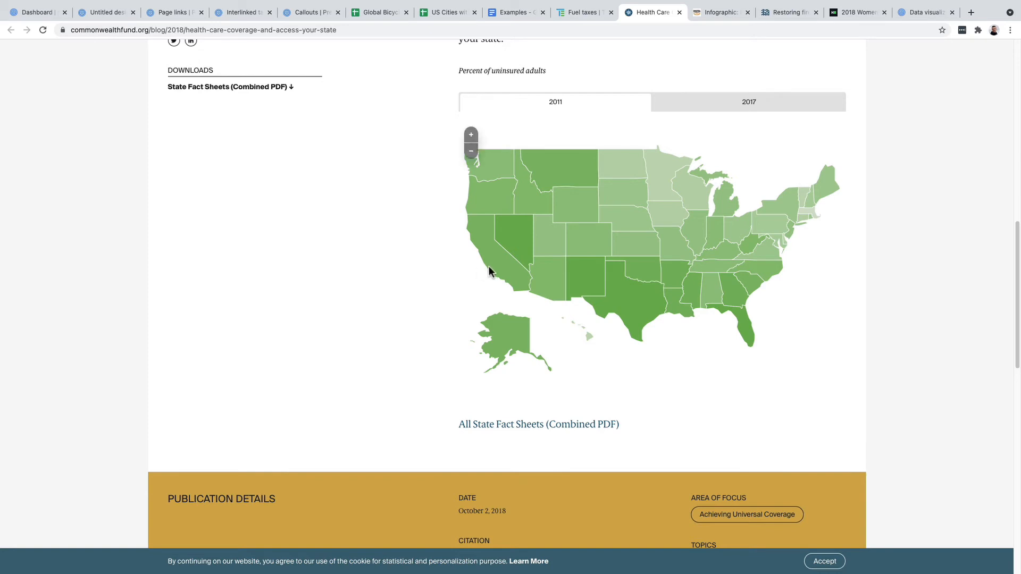
pyautogui.moveTo(508, 206)
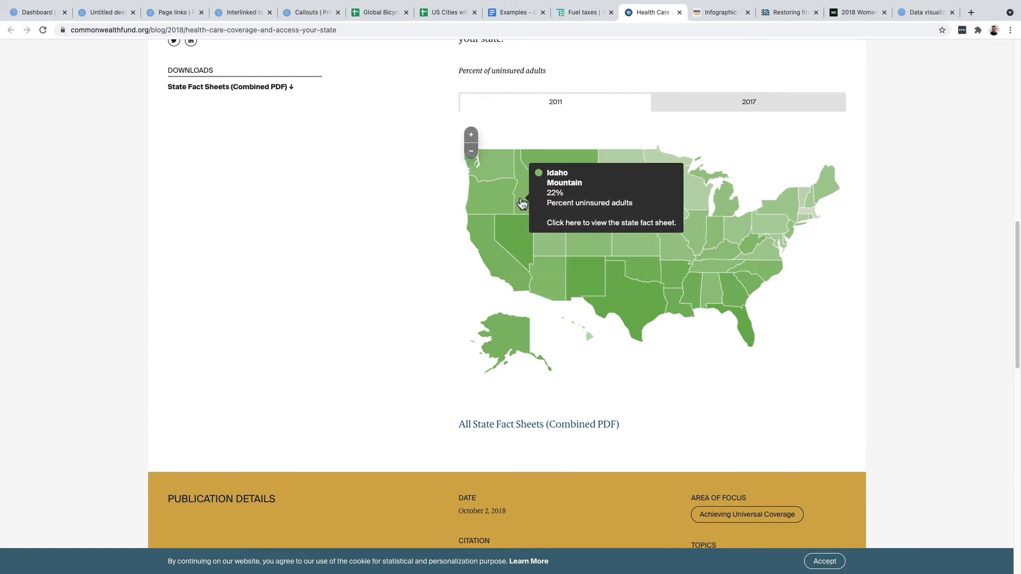
pyautogui.moveTo(550, 240)
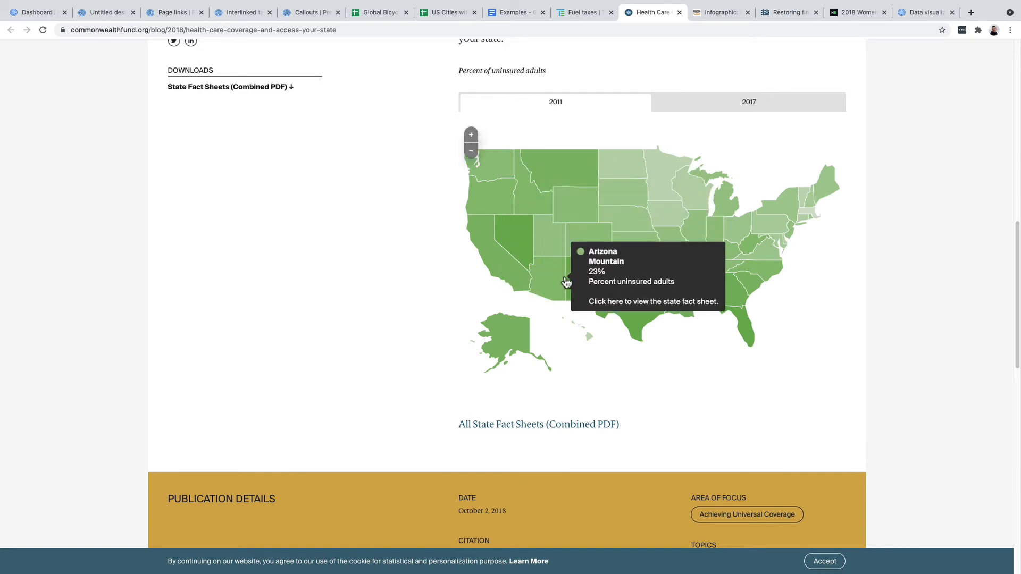
pyautogui.moveTo(582, 240)
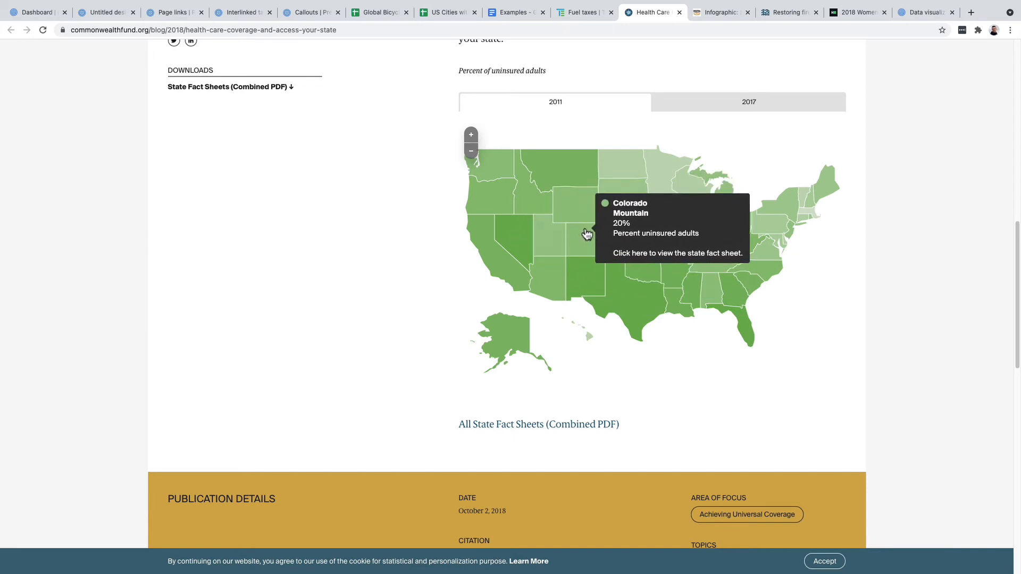
pyautogui.click(585, 238)
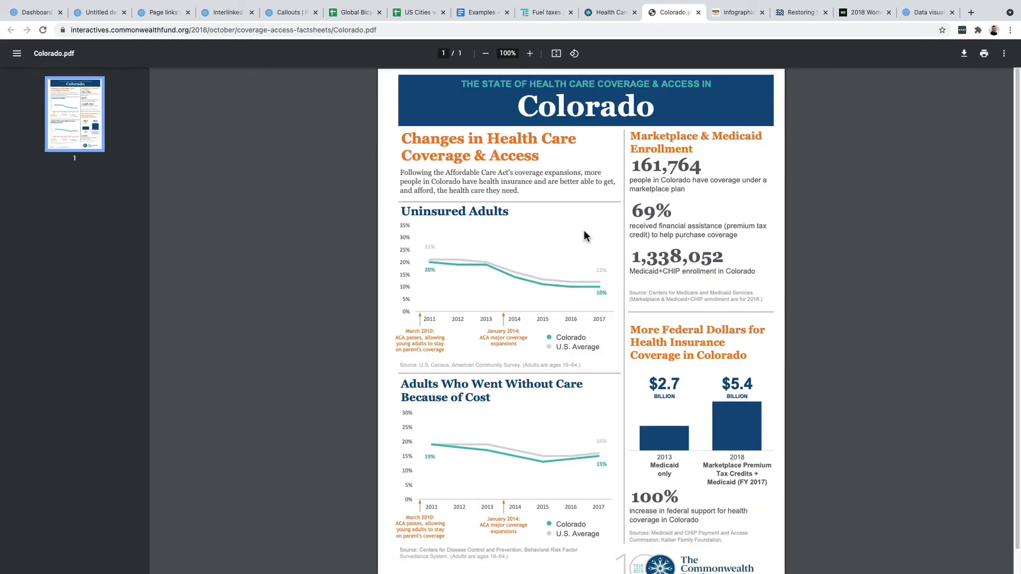
pyautogui.click(698, 13)
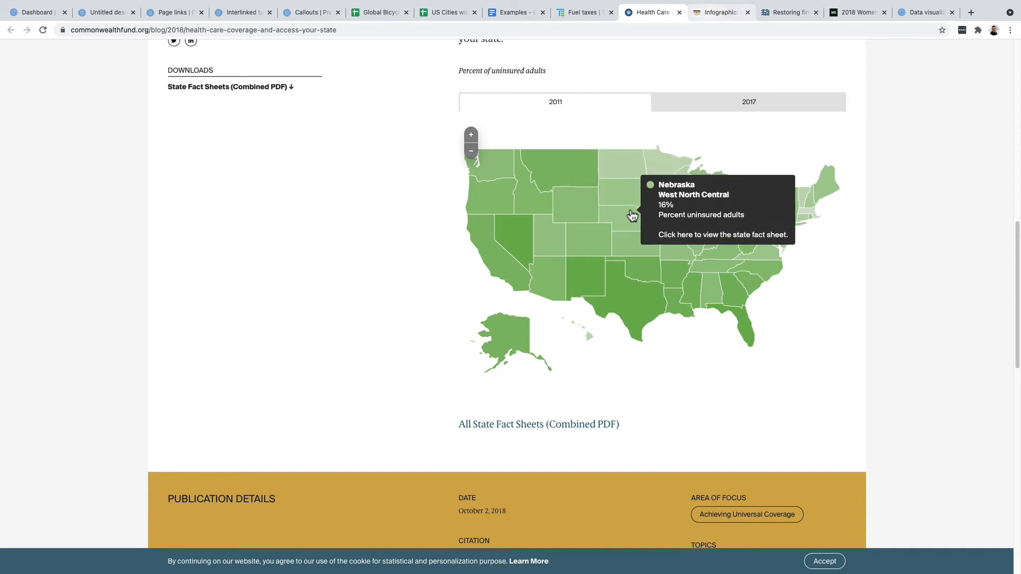
pyautogui.click(631, 212)
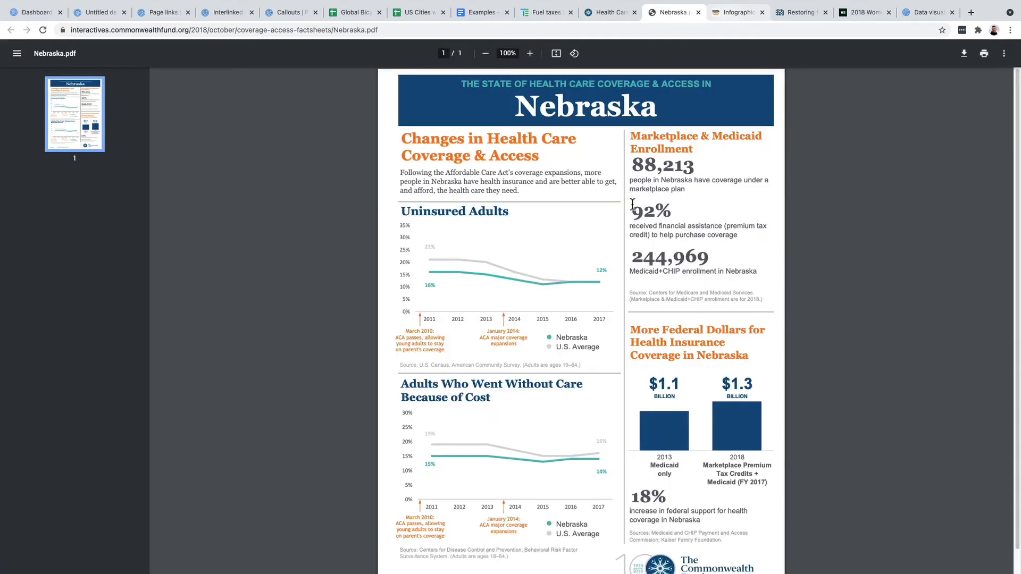
pyautogui.click(698, 12)
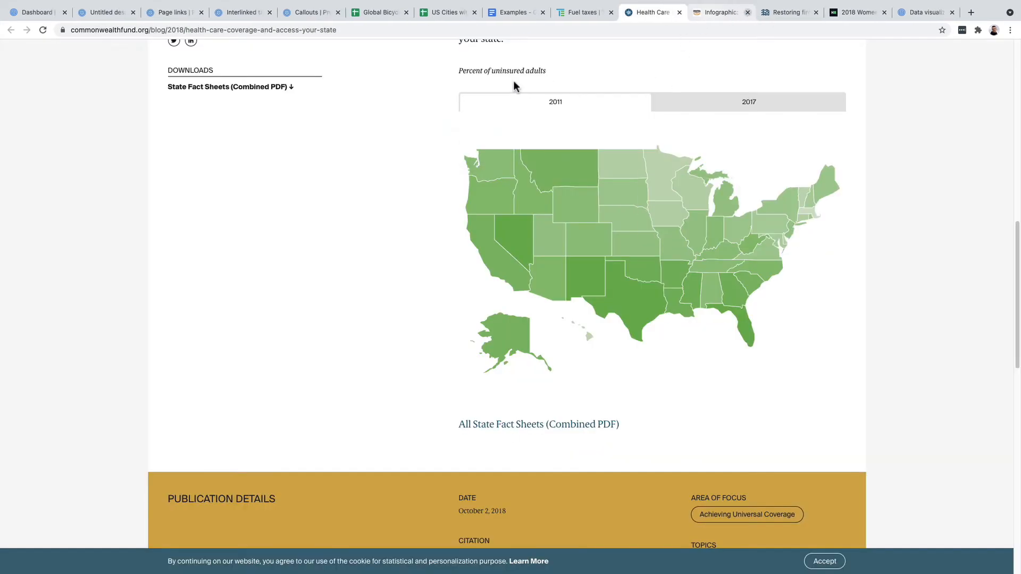
# Switch to the bicycle infographic and look at the link option offered for its "Ride bikes. Have fun." title.
pyautogui.click(108, 16)
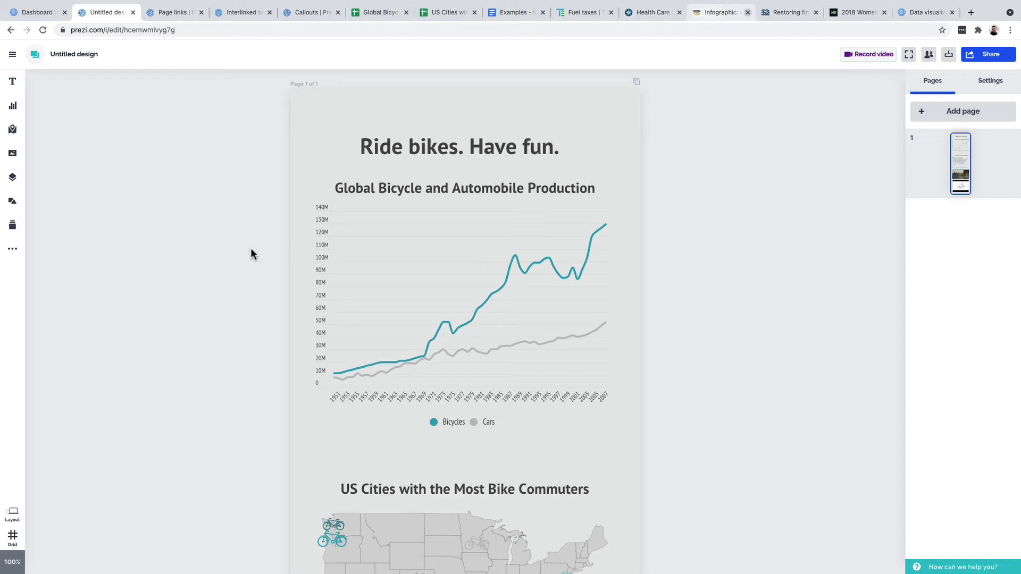
pyautogui.rightClick(459, 149)
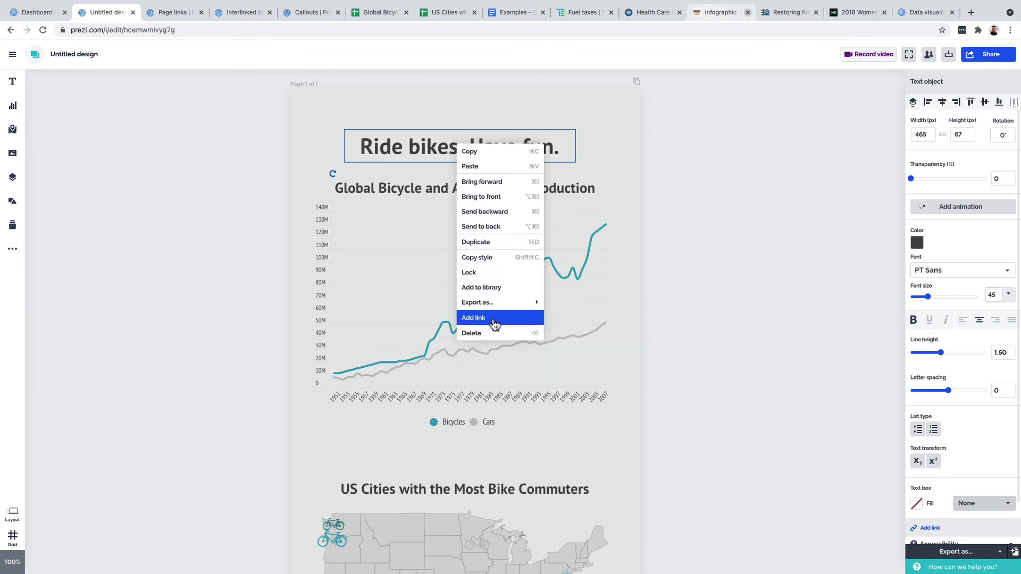
pyautogui.click(634, 316)
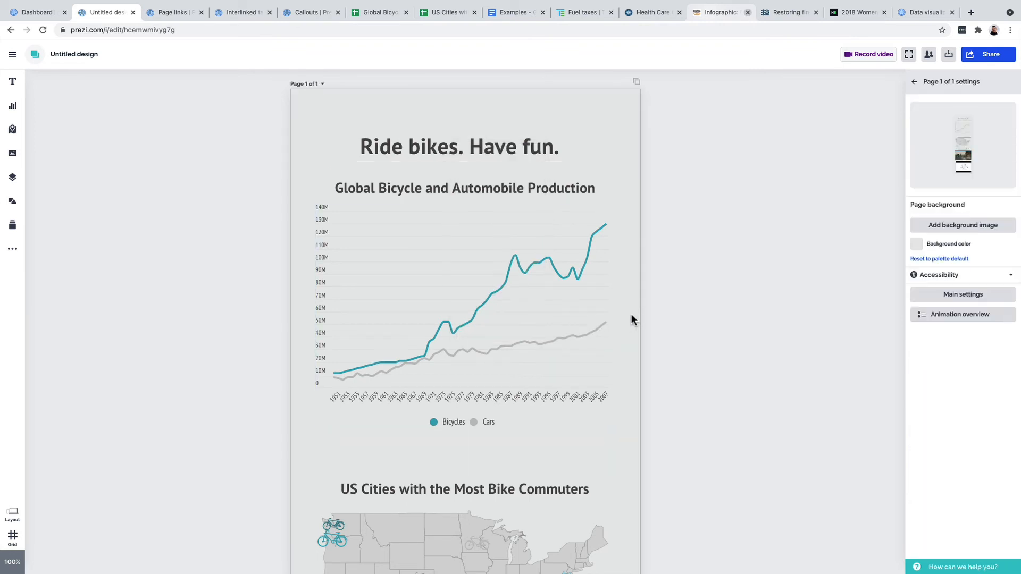
pyautogui.scroll(-5, 629, 322)
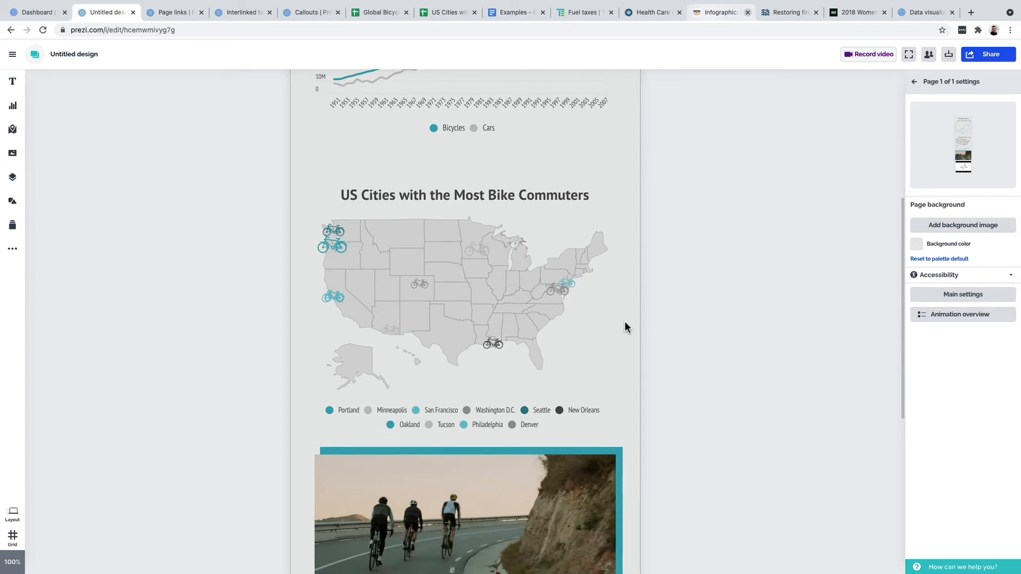
pyautogui.doubleClick(465, 284)
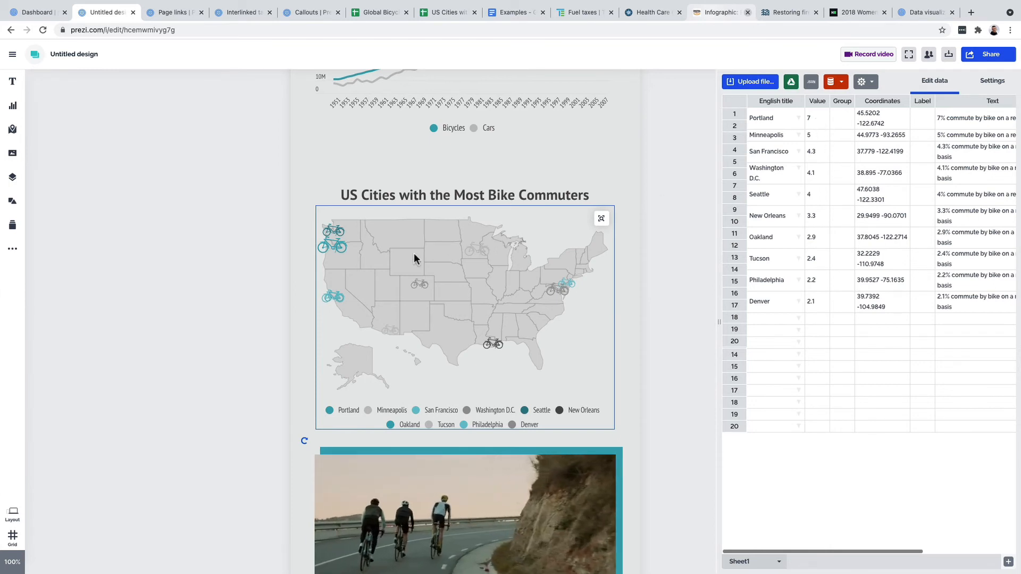
pyautogui.rightClick(816, 122)
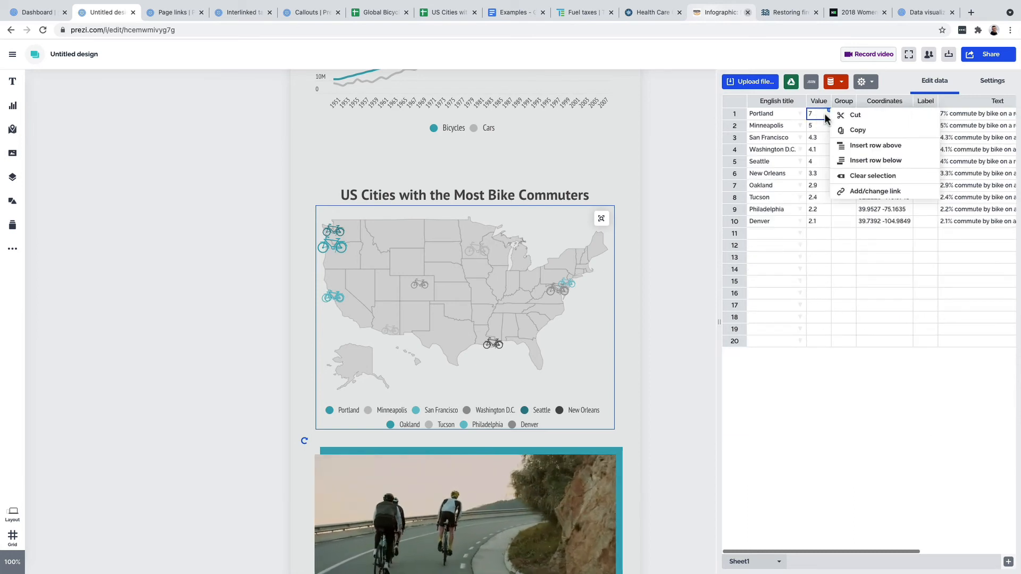
pyautogui.click(910, 196)
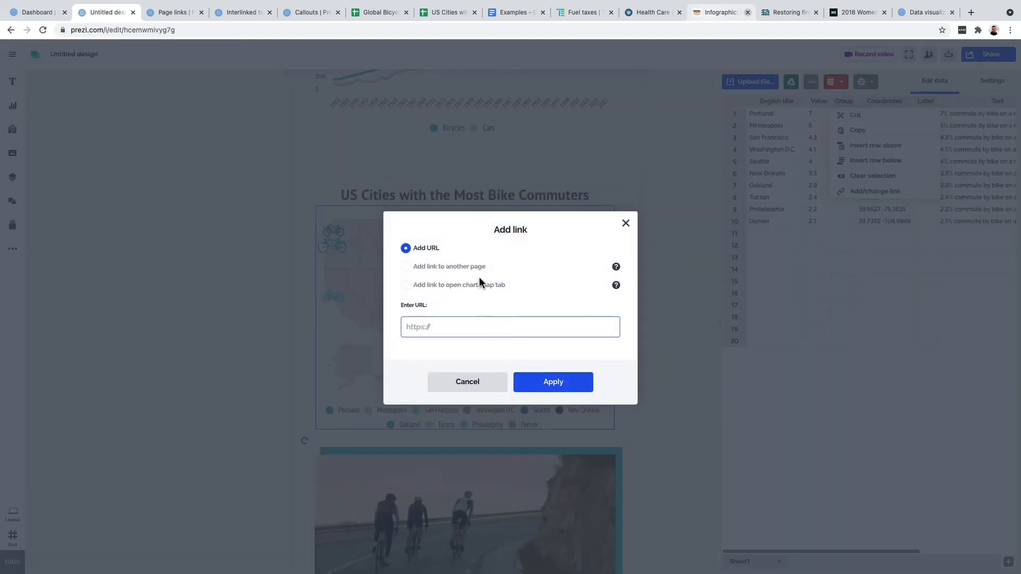
pyautogui.write('www.g')
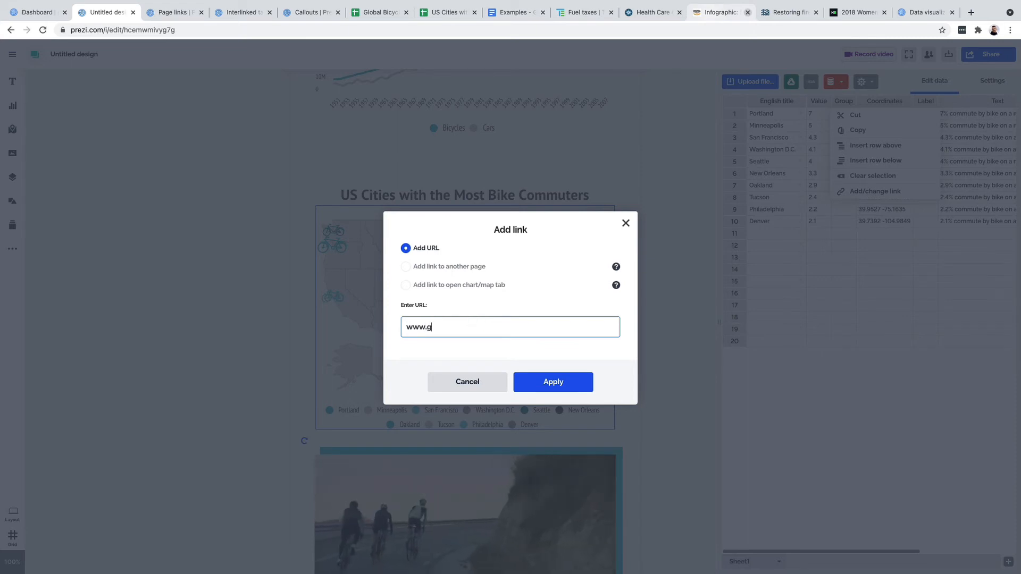
pyautogui.write('oogle.com')
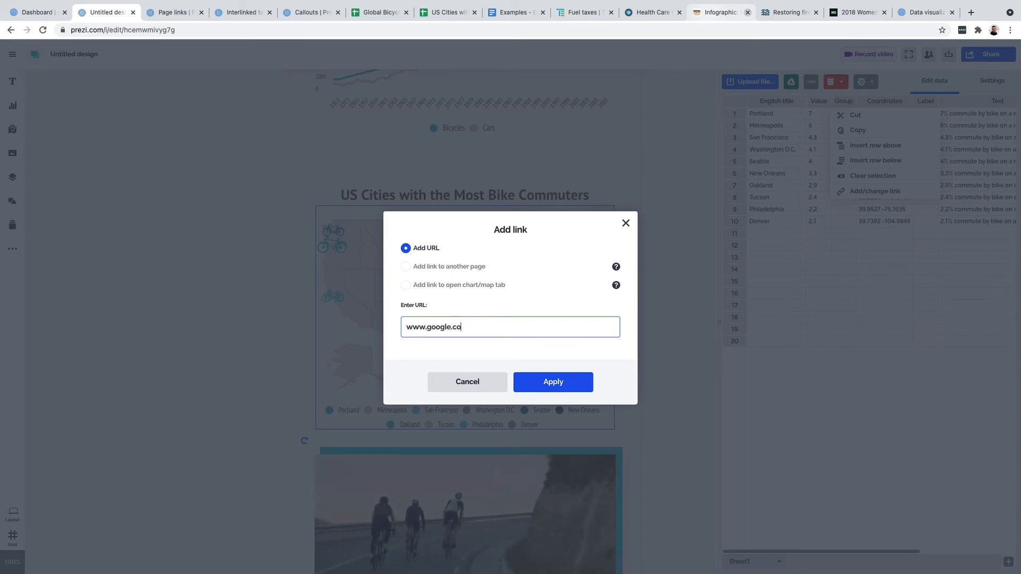
pyautogui.click(525, 378)
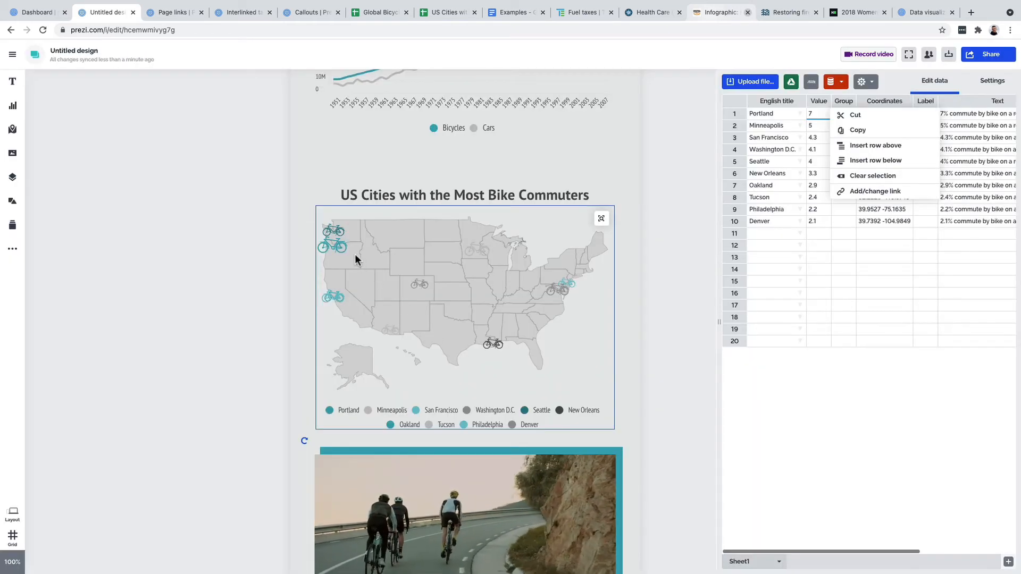
# Test the link on the map's Portland bicycle icon and close the web page it opens.
pyautogui.moveTo(336, 250)
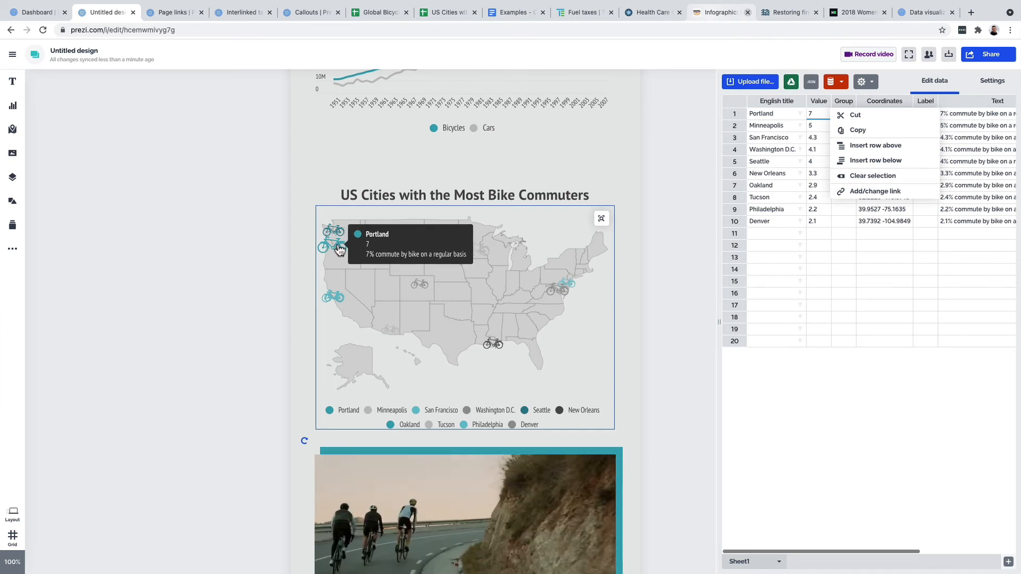
pyautogui.moveTo(334, 296)
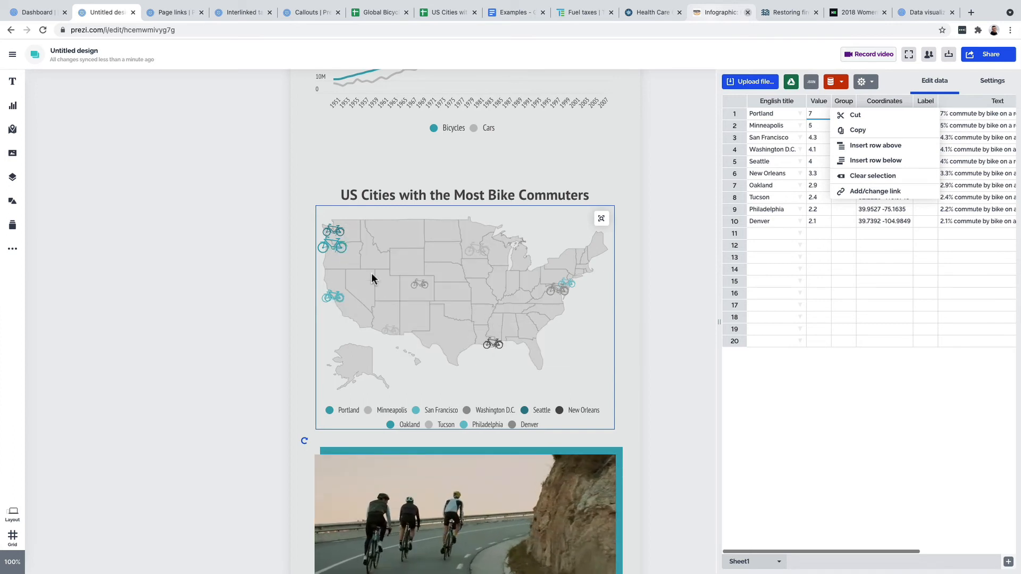
pyautogui.click(336, 244)
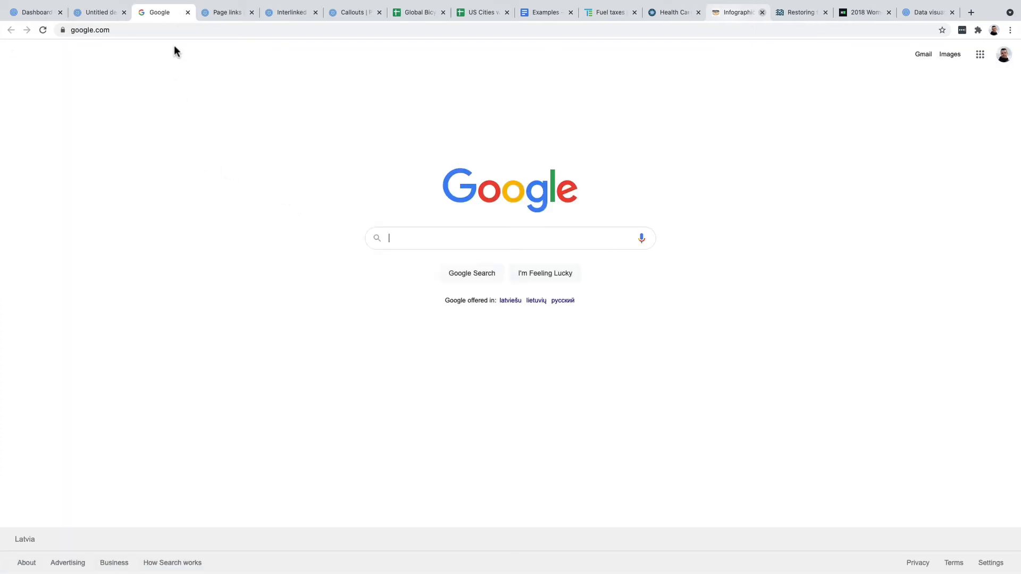
pyautogui.click(187, 12)
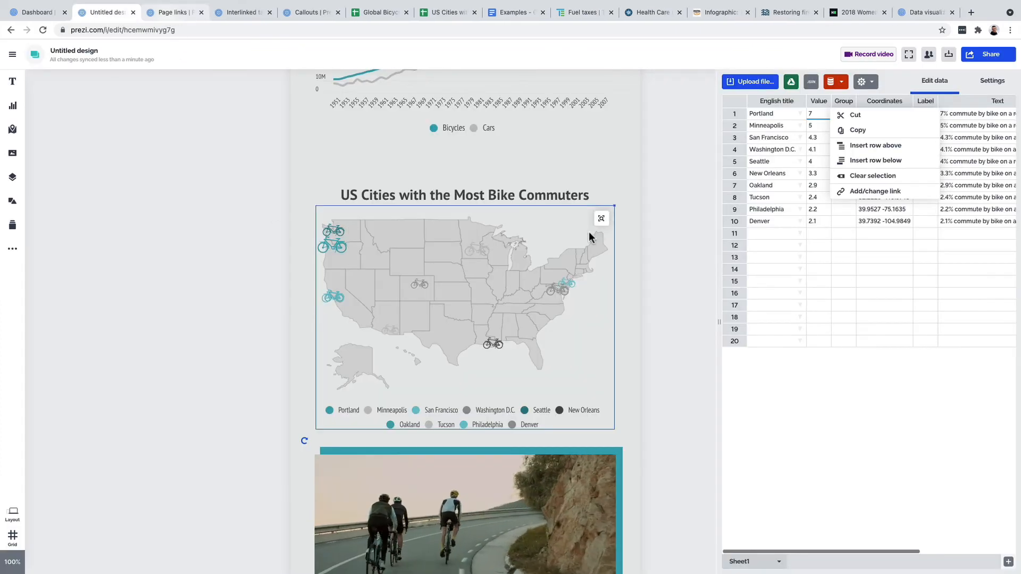
# Look at the link option for San Francisco's value in the map data, then leave the data editor.
pyautogui.click(817, 126)
pyautogui.click(816, 139)
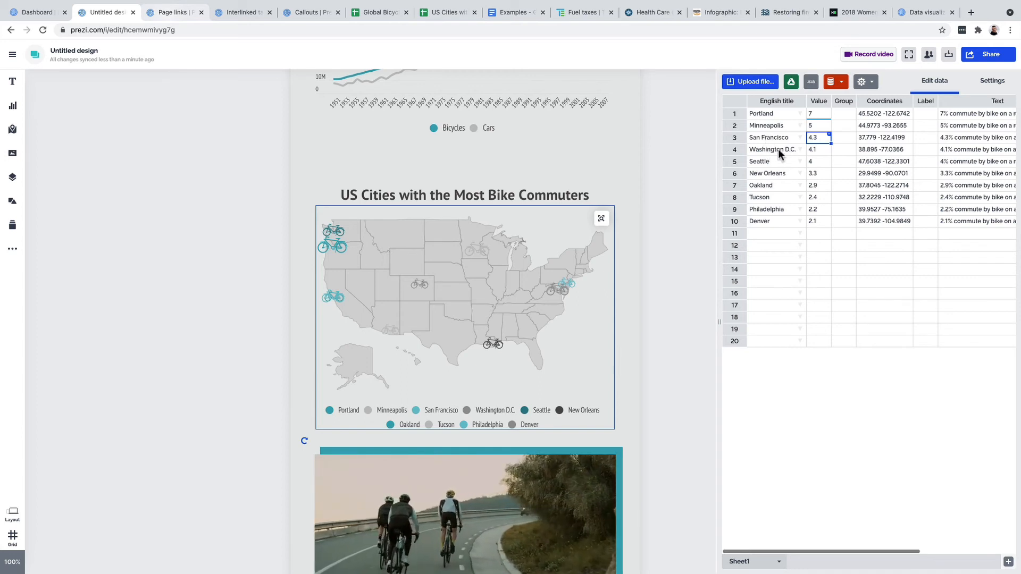
pyautogui.rightClick(816, 135)
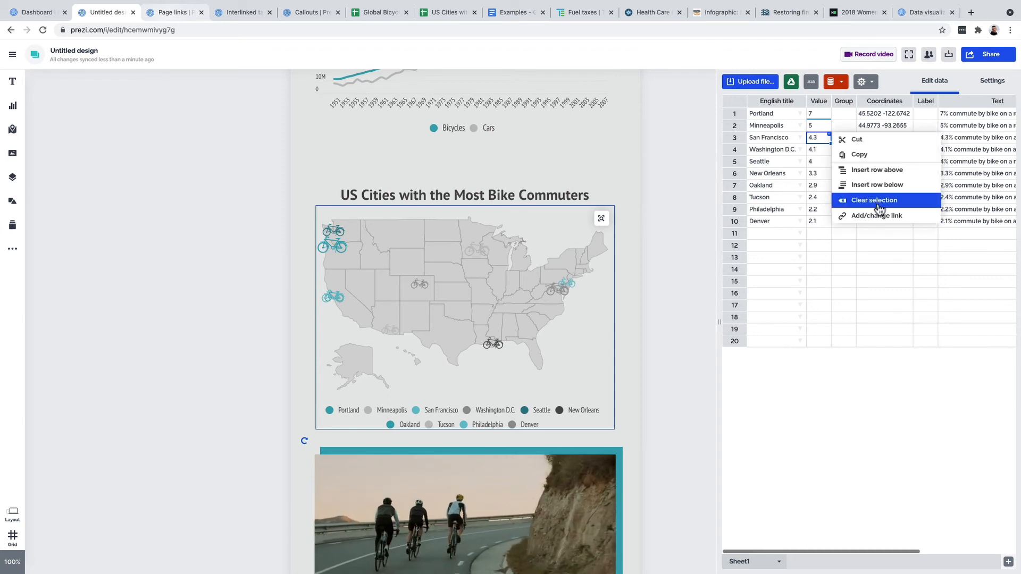
pyautogui.click(605, 154)
# Compare the object options of the cyclist video with those of the "US Cities with the Most Bike Commuters" heading.
pyautogui.scroll(2, 601, 155)
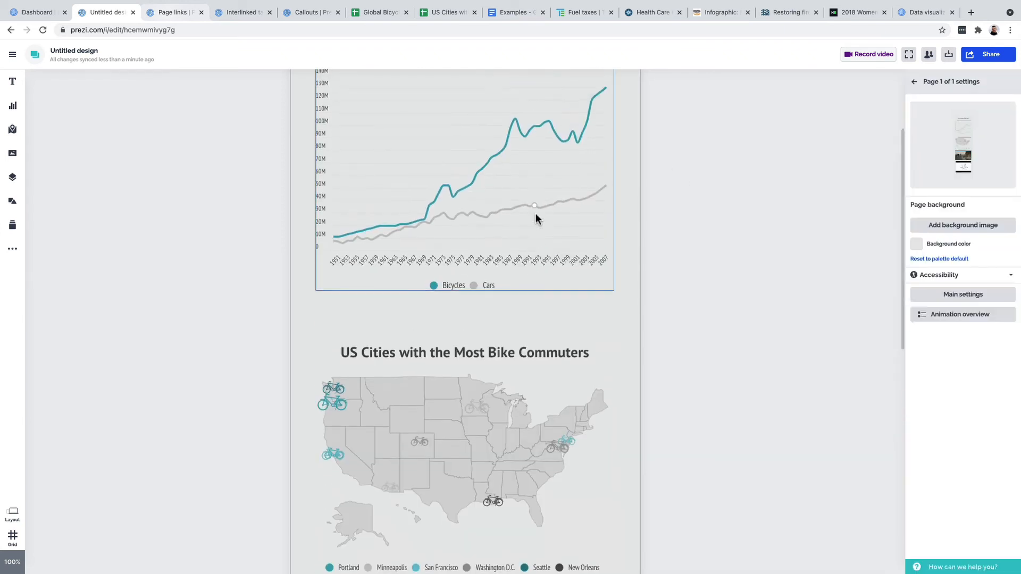
pyautogui.scroll(-8, 535, 213)
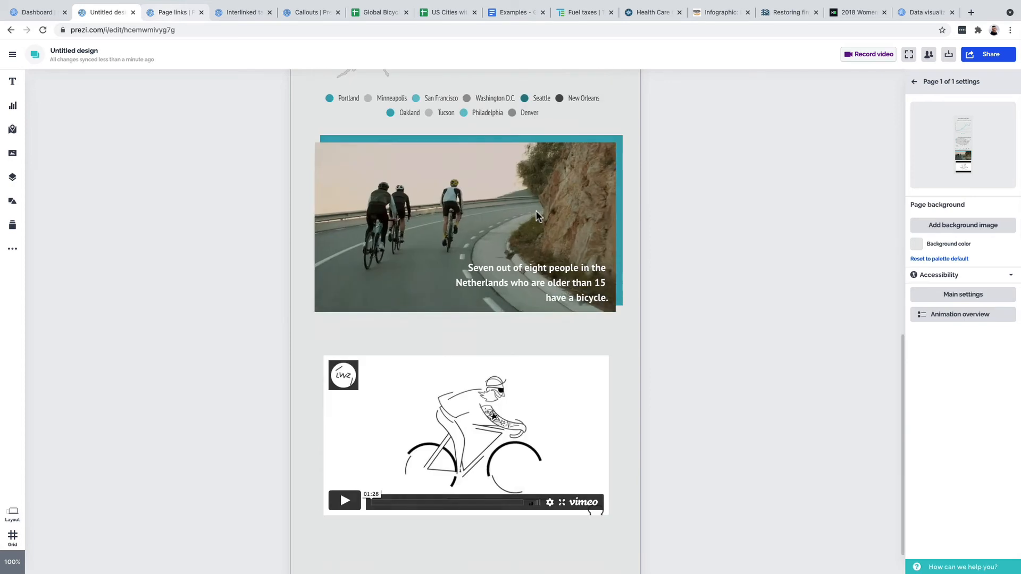
pyautogui.rightClick(513, 194)
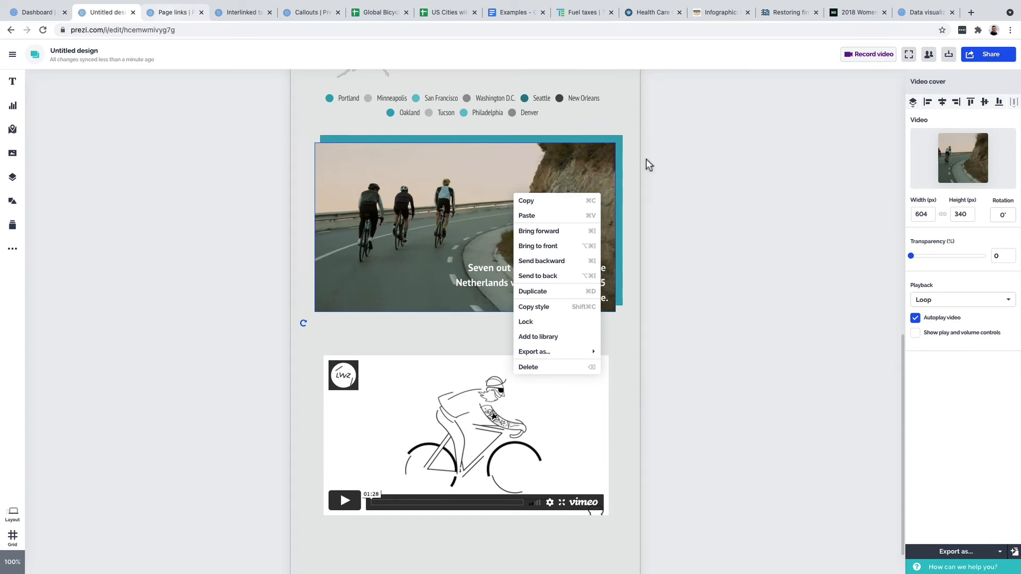
pyautogui.scroll(5, 647, 159)
pyautogui.rightClick(493, 161)
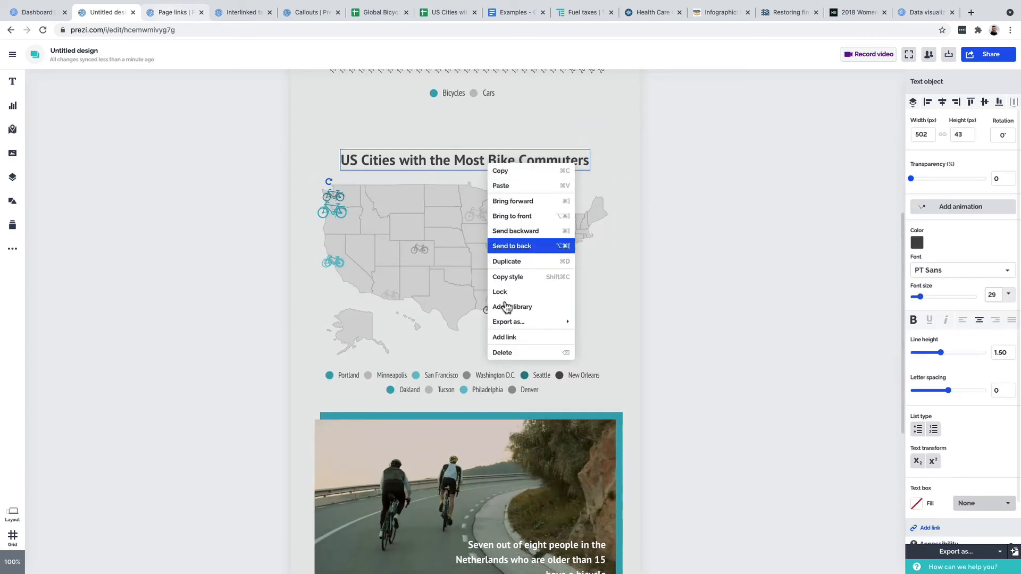
pyautogui.click(626, 162)
pyautogui.scroll(4, 623, 181)
pyautogui.scroll(3, 622, 185)
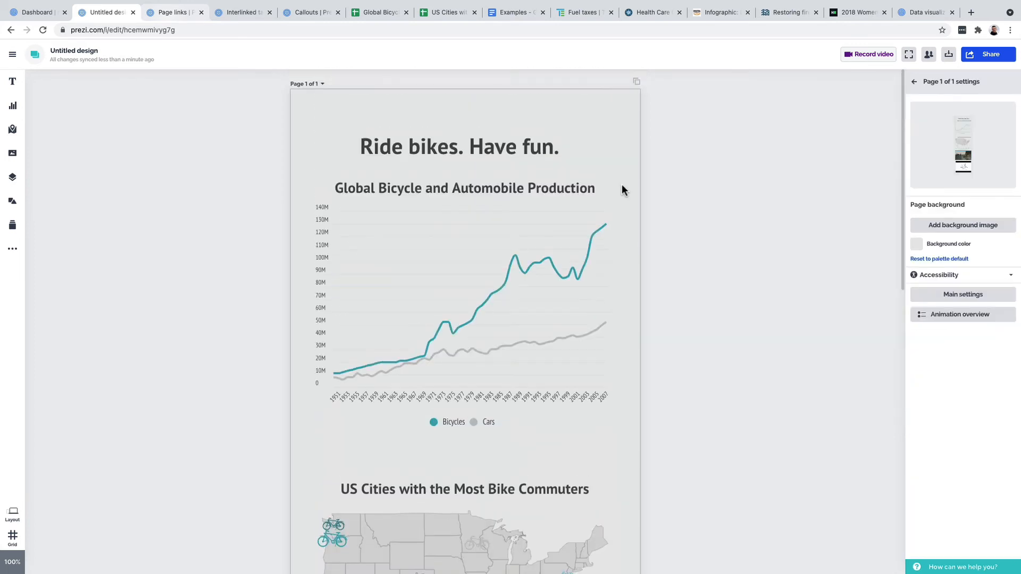
# Switch to the Page links design and look at the options for the numbered contents list on page 1.
pyautogui.click(177, 12)
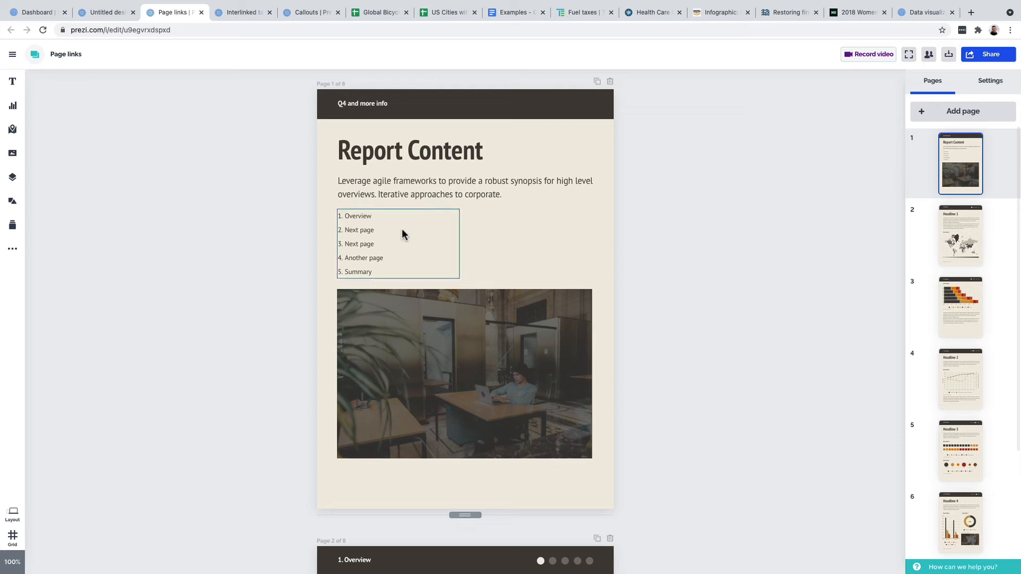
pyautogui.click(388, 217)
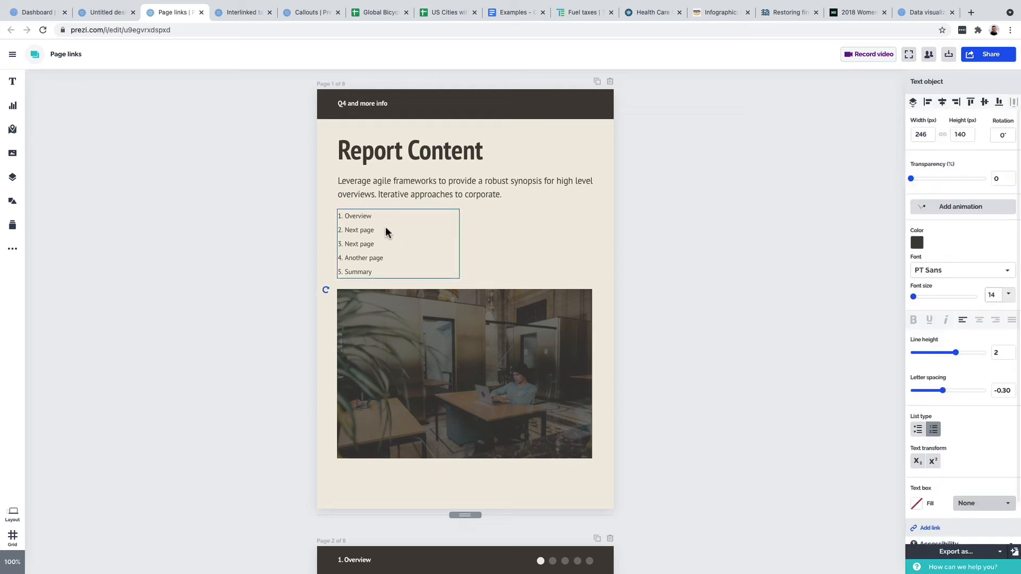
pyautogui.rightClick(387, 219)
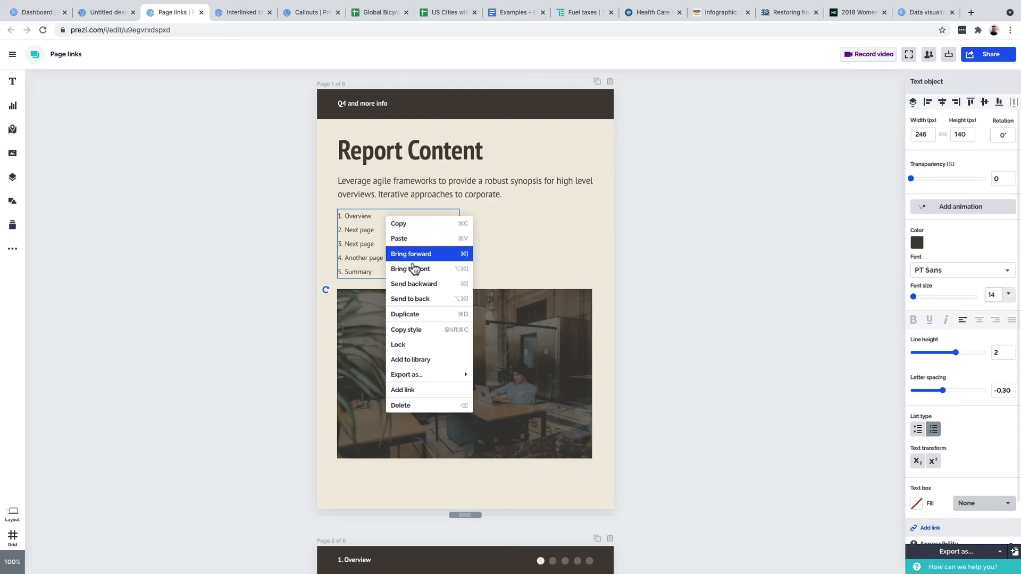
pyautogui.click(508, 213)
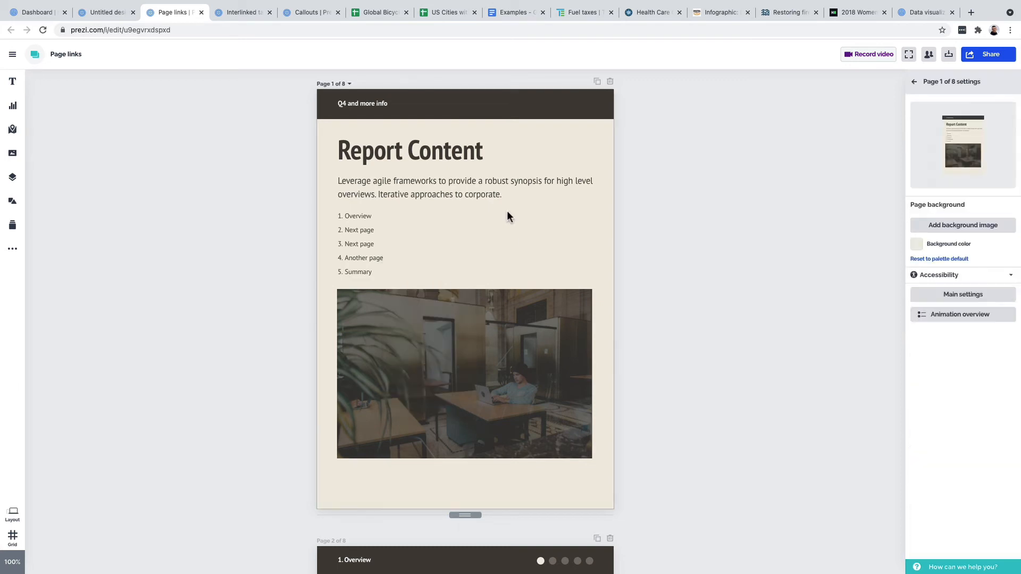
# Link the word "Overview" in page 1's contents list to Page 4.
pyautogui.click(372, 215)
pyautogui.moveTo(372, 215); pyautogui.dragTo(344, 216)
pyautogui.scroll(-1, 946, 395)
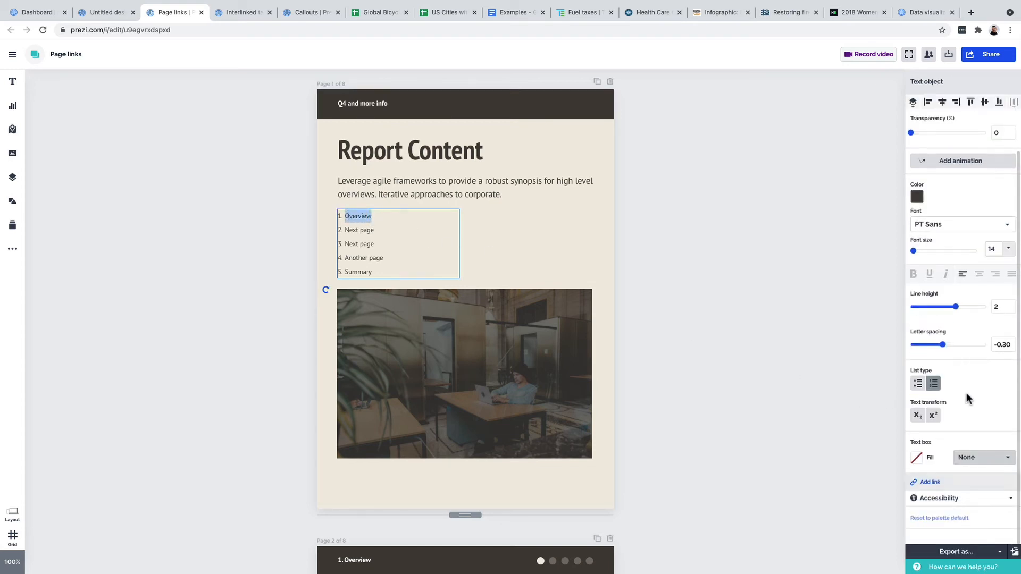
pyautogui.click(930, 483)
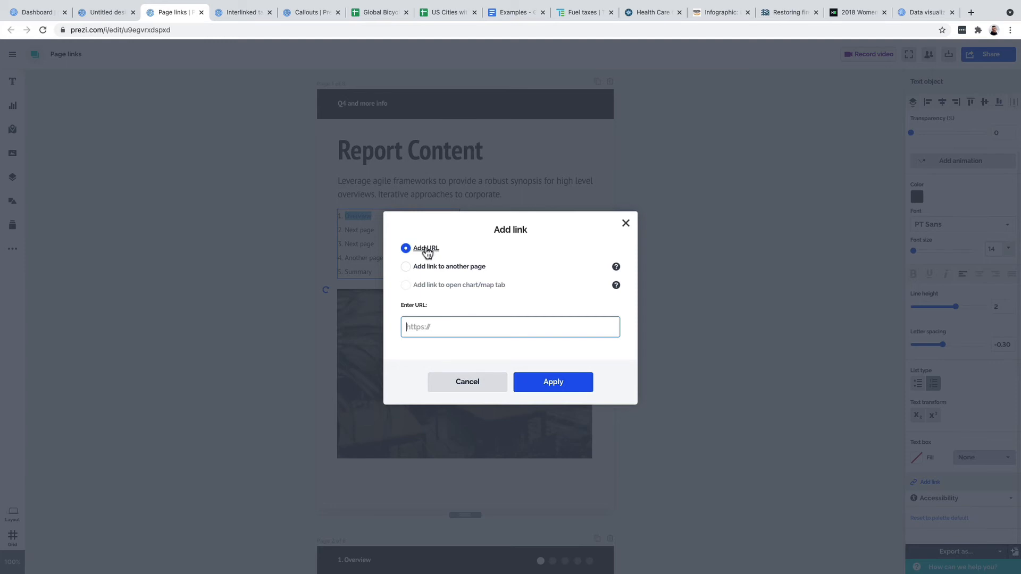
pyautogui.click(451, 268)
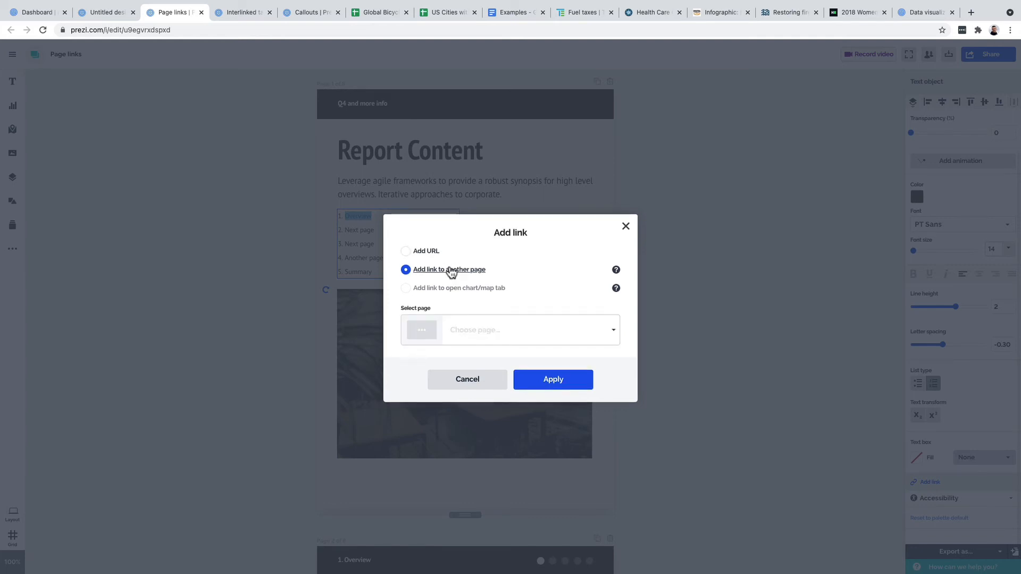
pyautogui.click(464, 338)
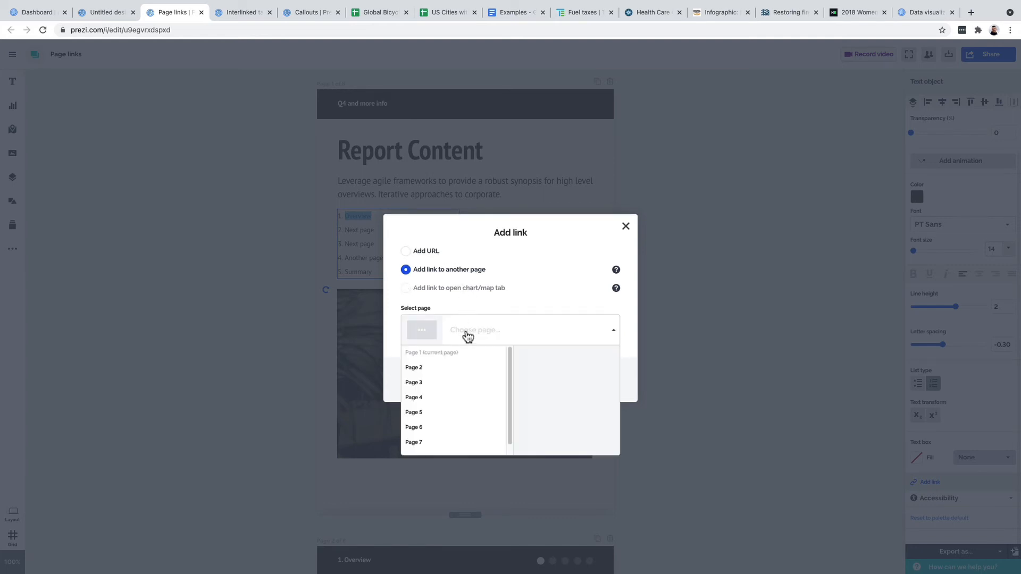
pyautogui.click(434, 399)
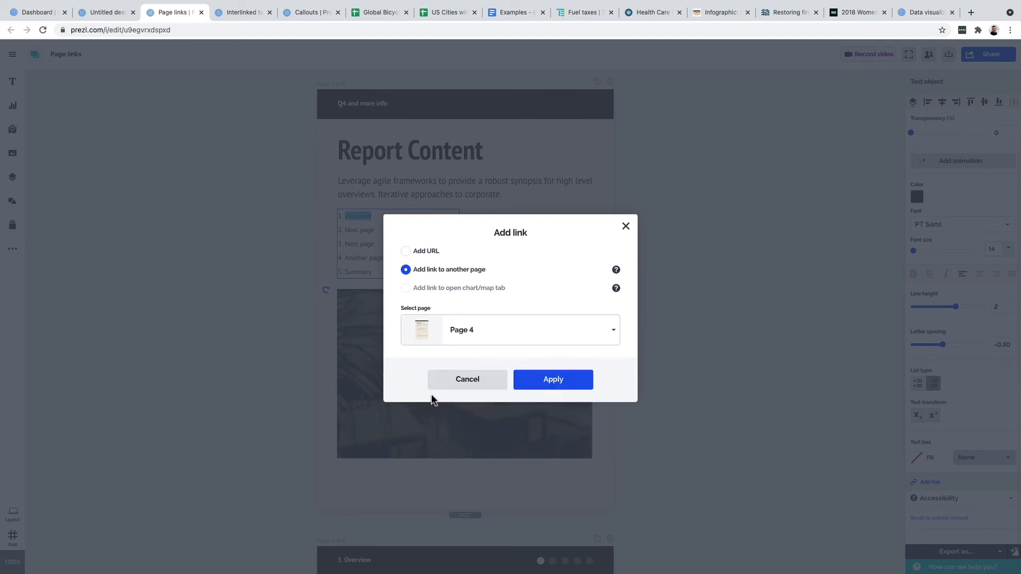
pyautogui.click(573, 381)
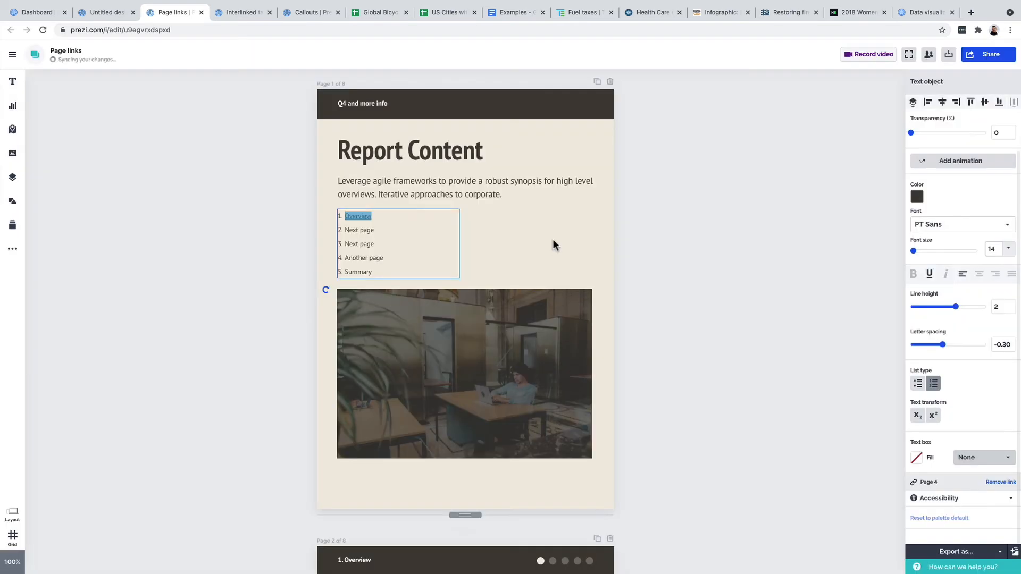
pyautogui.click(550, 235)
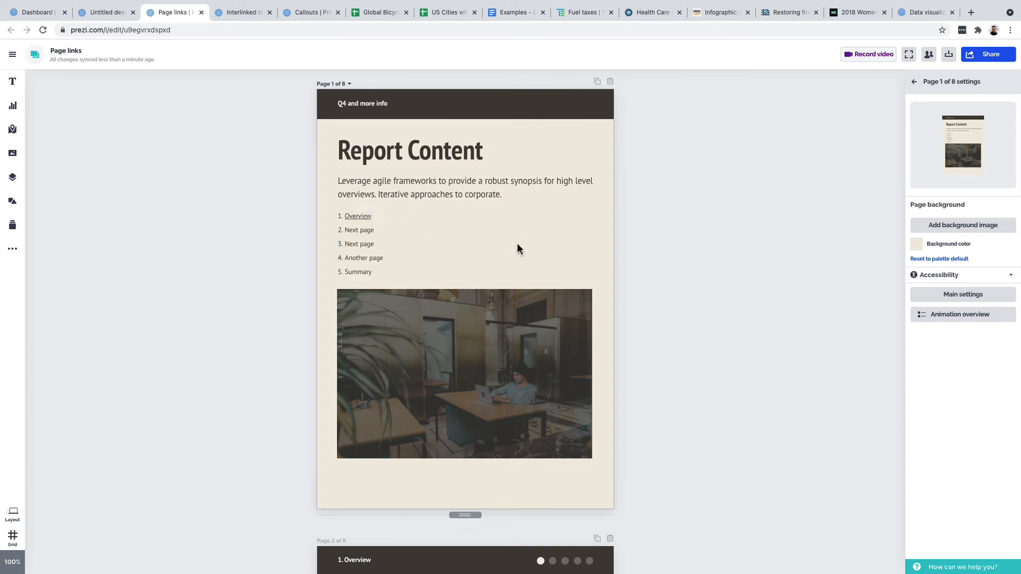
# Add a small text reading "Back to top" in the upper-right corner of page 4, just below its dark header bar.
pyautogui.scroll(-20, 517, 243)
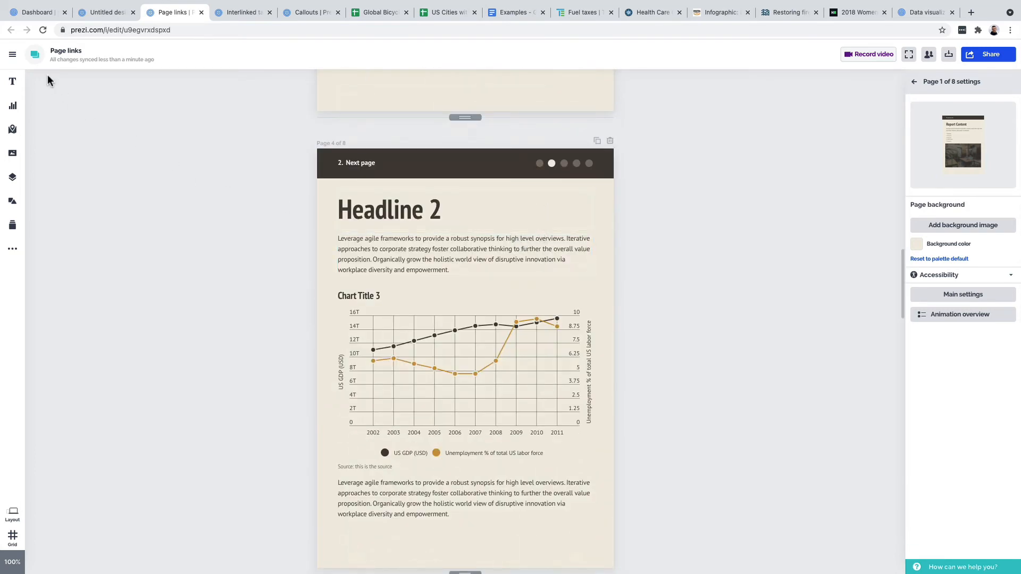
pyautogui.click(12, 82)
pyautogui.moveTo(271, 139); pyautogui.dragTo(547, 221)
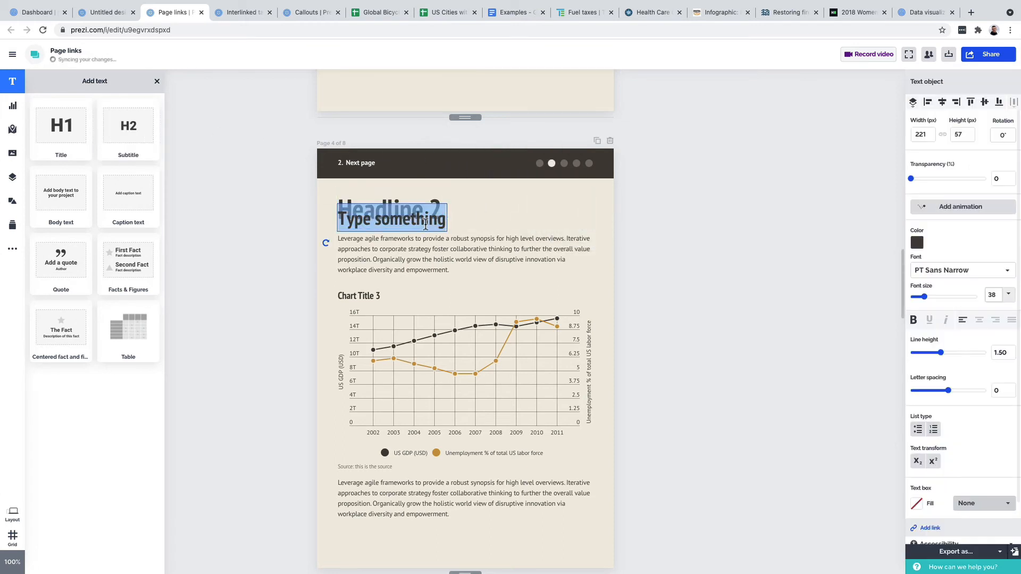
pyautogui.moveTo(426, 223); pyautogui.dragTo(572, 202)
pyautogui.moveTo(506, 205); pyautogui.dragTo(565, 195)
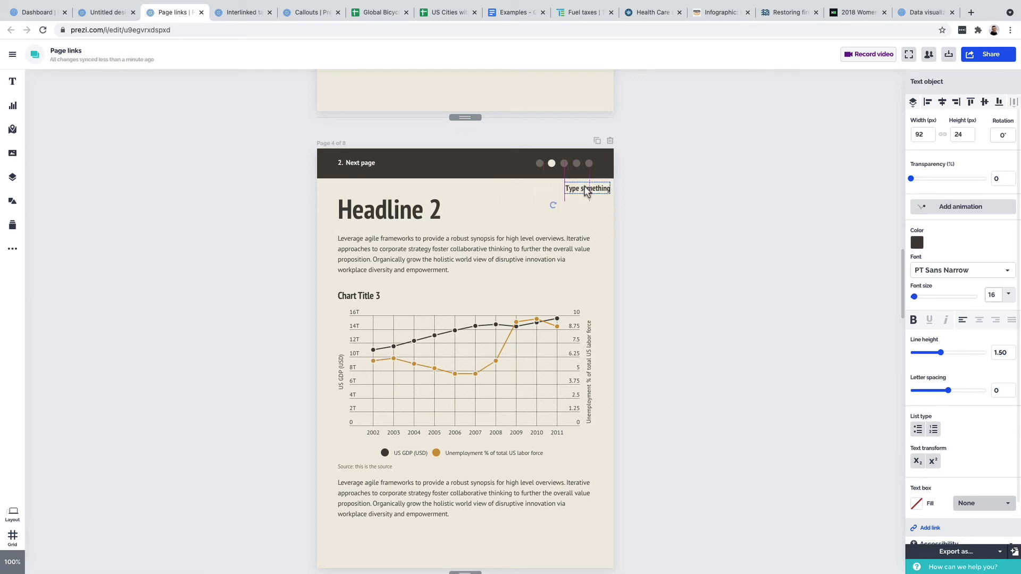
pyautogui.doubleClick(588, 189)
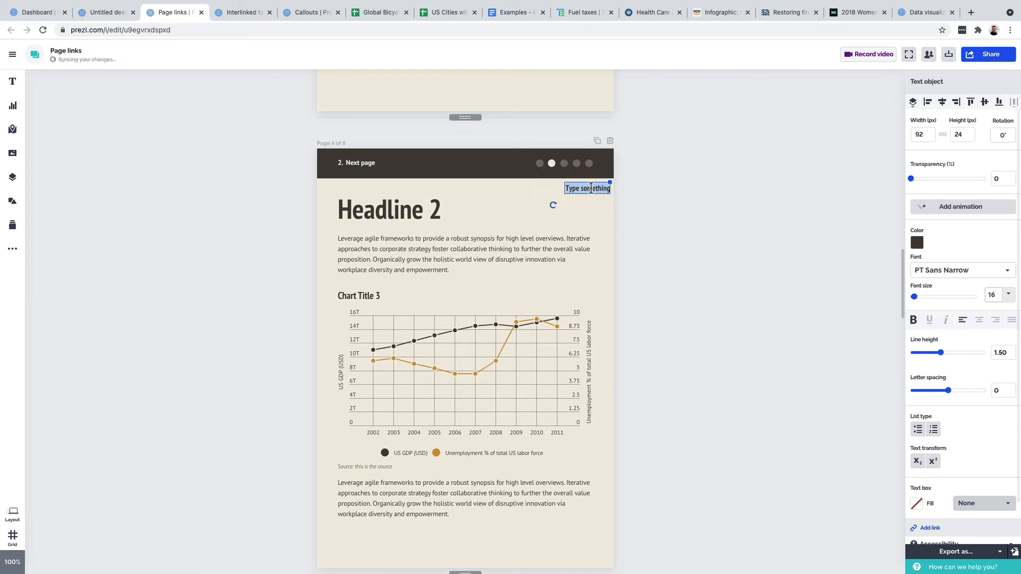
pyautogui.write('Back to top')
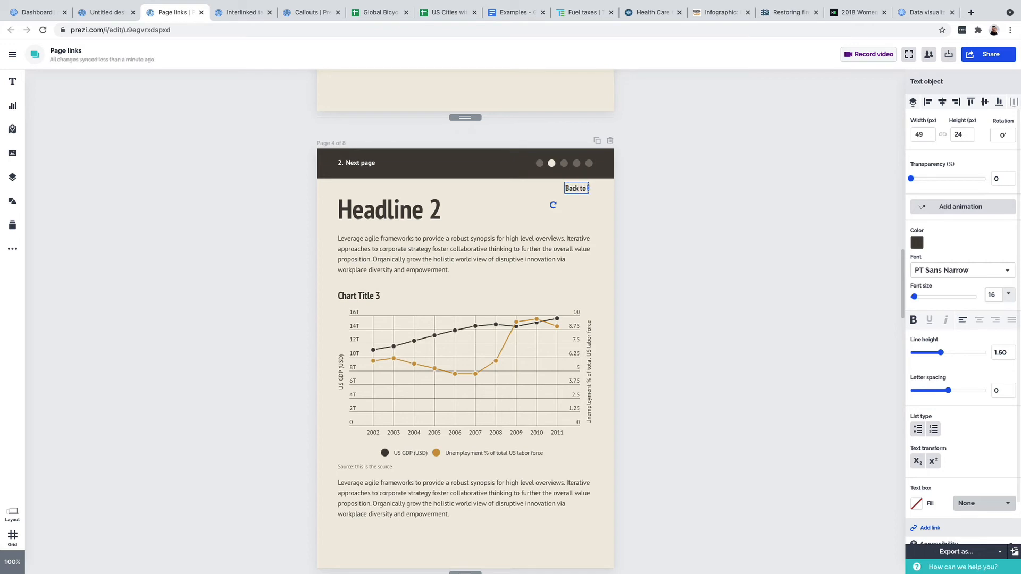
pyautogui.click(583, 204)
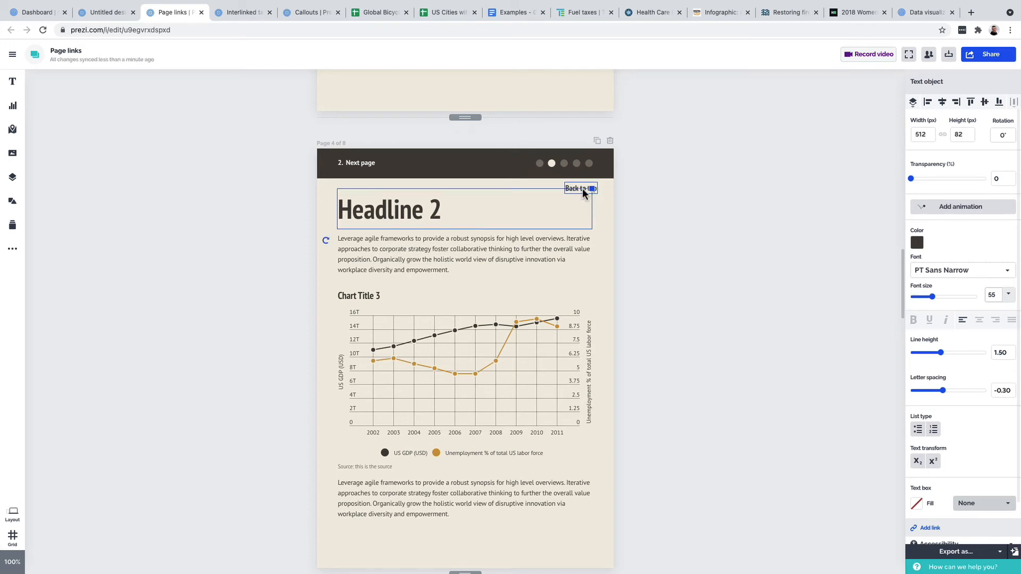
pyautogui.moveTo(581, 185); pyautogui.dragTo(593, 187)
# Link page 4's "Back to top" text to Page 1.
pyautogui.rightClick(595, 190)
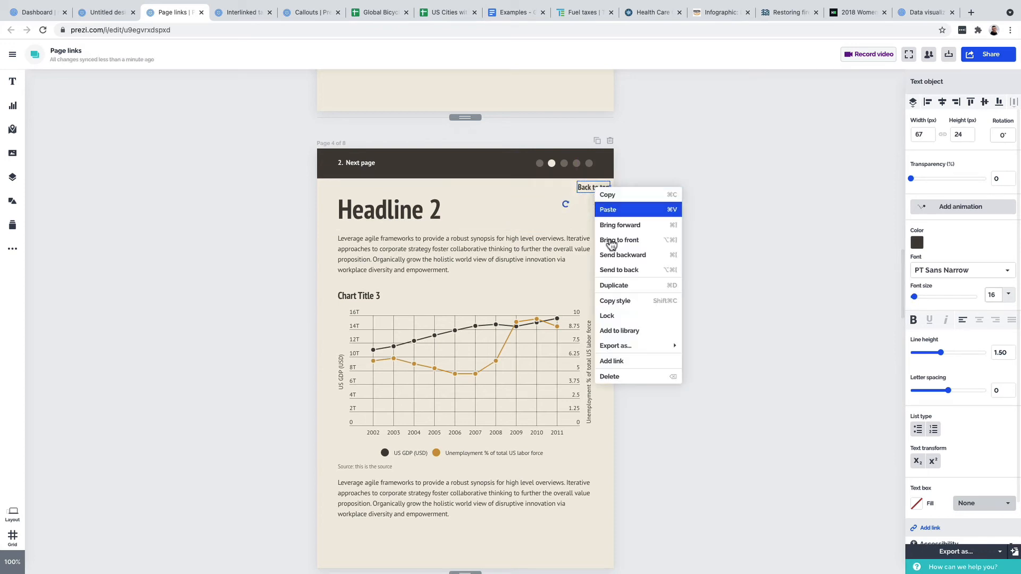
pyautogui.click(630, 359)
pyautogui.click(449, 267)
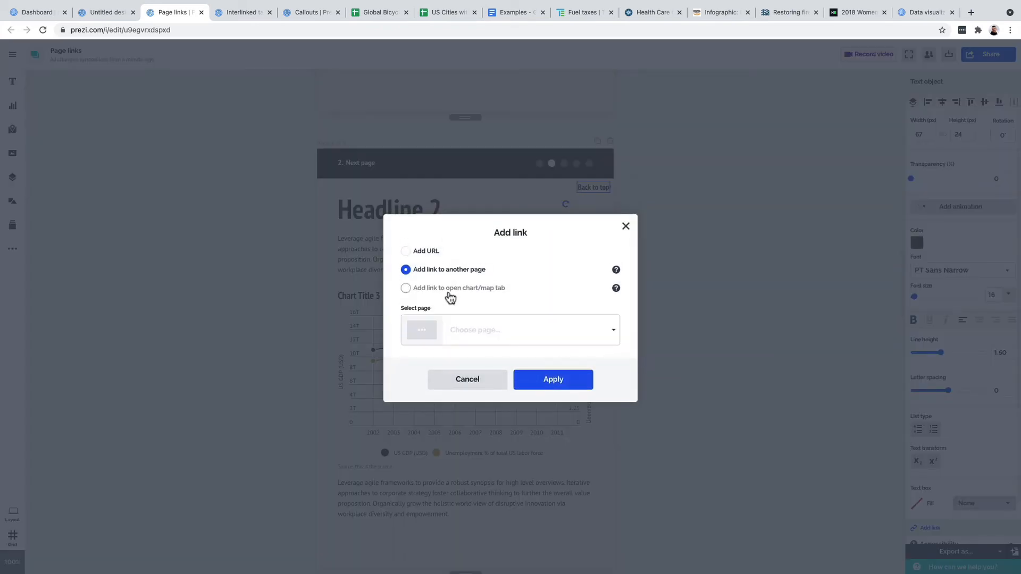
pyautogui.click(456, 322)
pyautogui.click(446, 352)
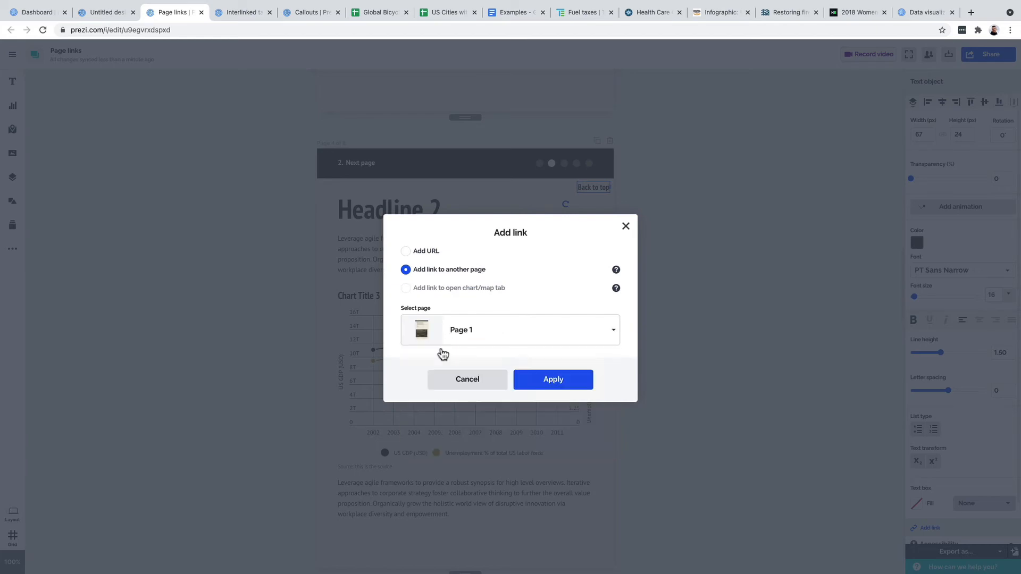
pyautogui.click(532, 379)
pyautogui.click(607, 213)
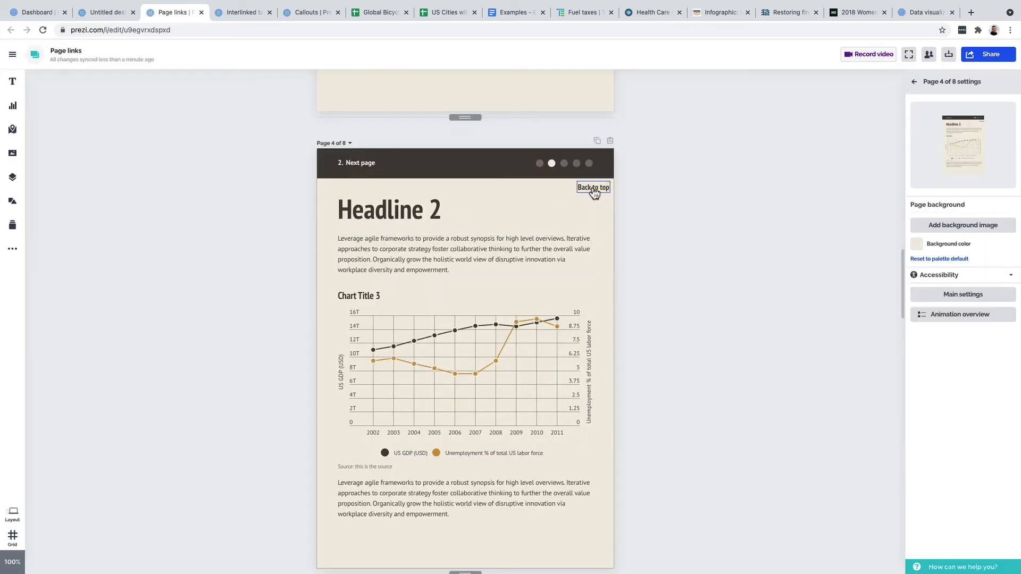
# Test the "Back to top" and "Overview" links, including in the full-screen preview, and return to the editor.
pyautogui.click(593, 190)
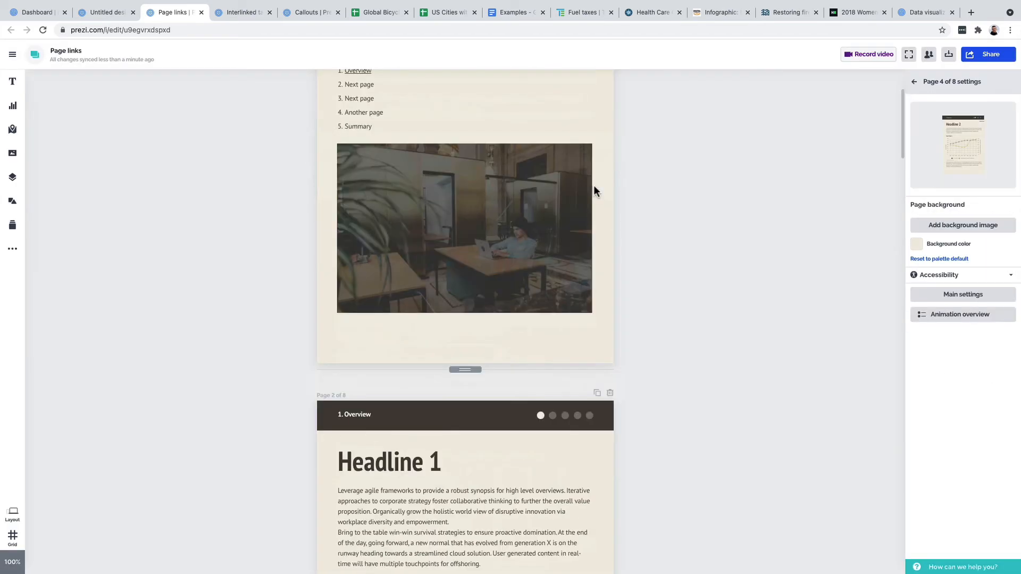
pyautogui.click(909, 54)
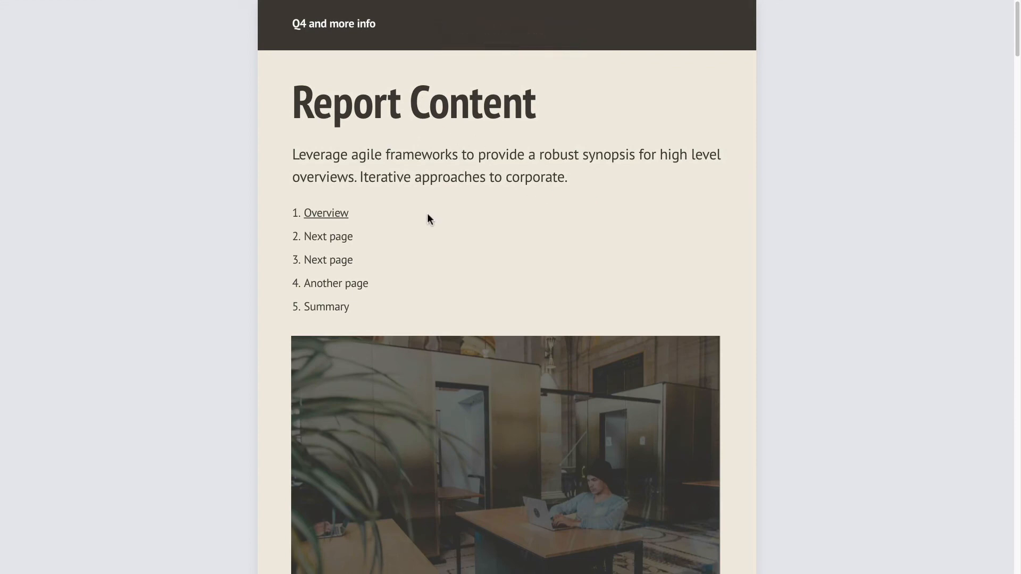
pyautogui.click(328, 214)
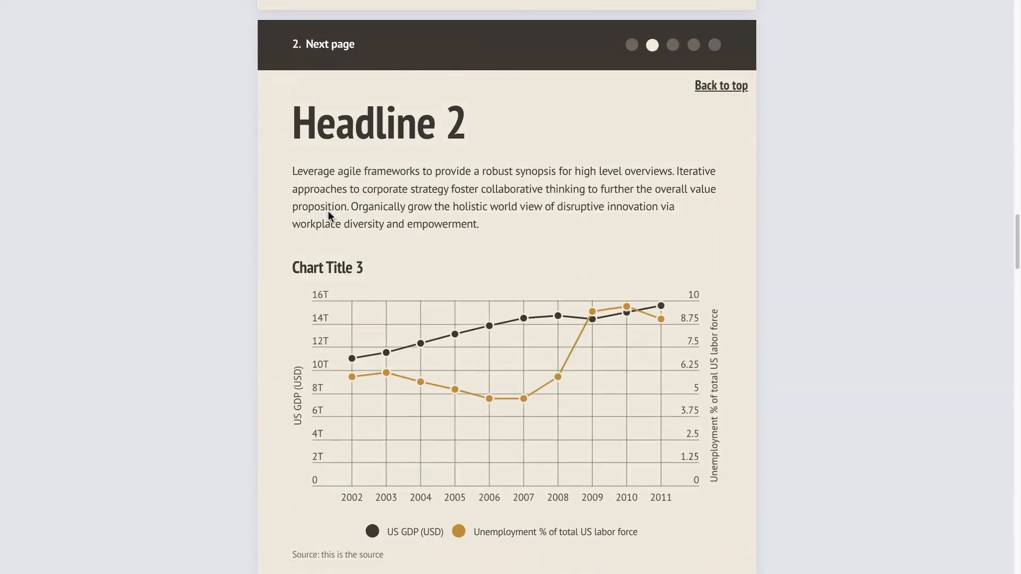
pyautogui.click(725, 91)
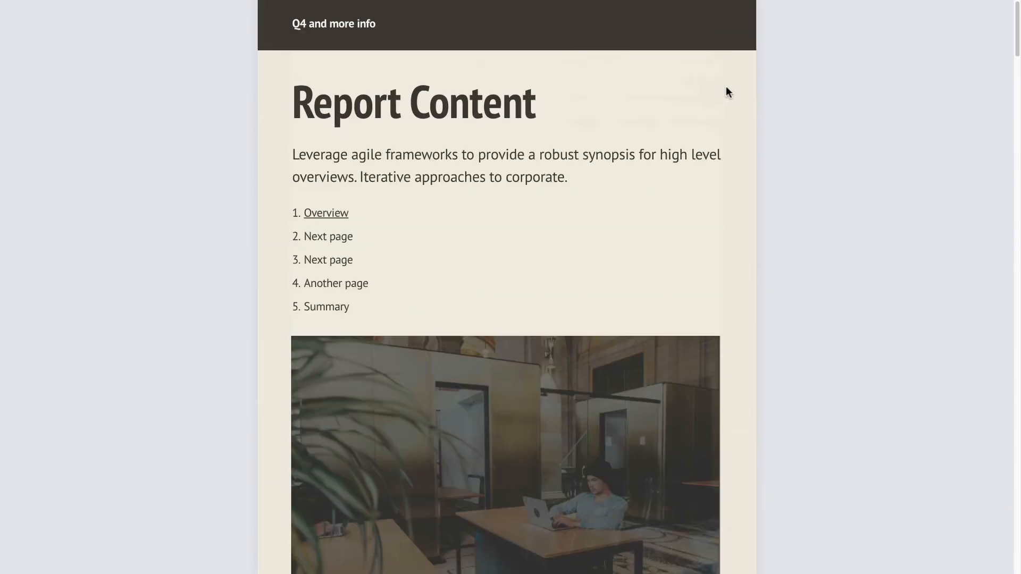
pyautogui.press('Escape')
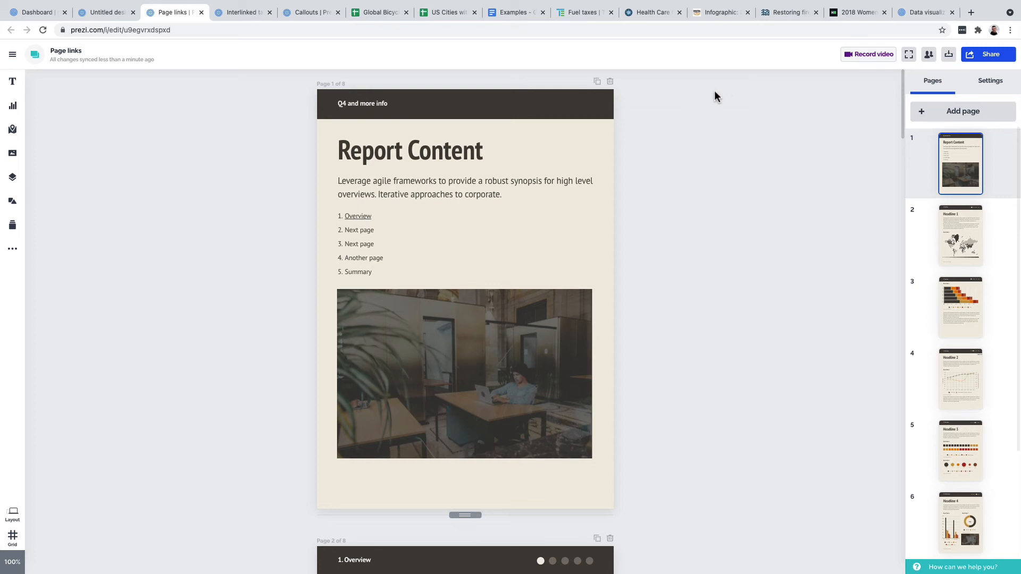
# Switch to the Transport & Environment fuel taxes page and view Spain's data in the embedded interactive infographic.
pyautogui.click(577, 12)
pyautogui.scroll(-1, 876, 189)
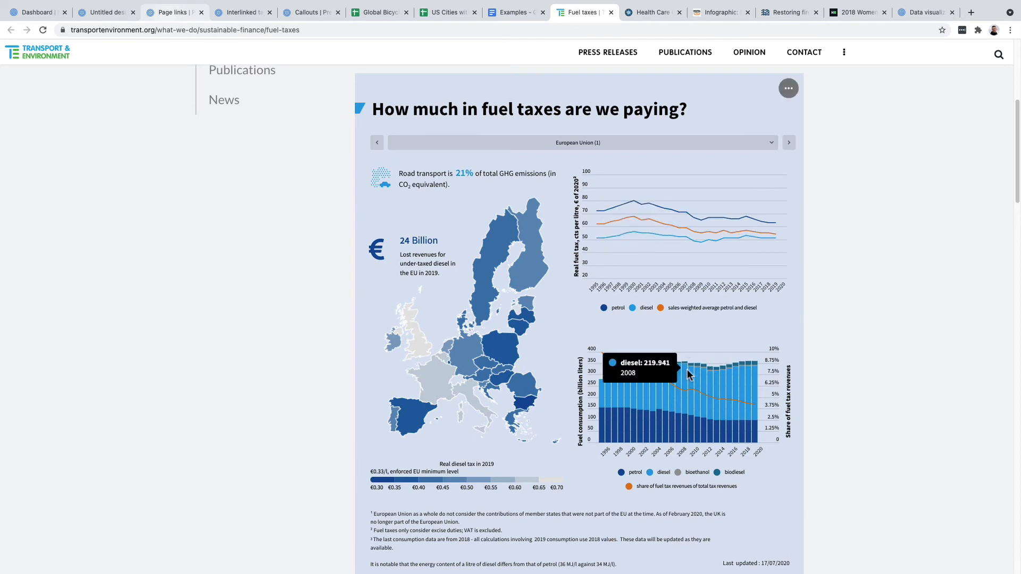
pyautogui.click(638, 148)
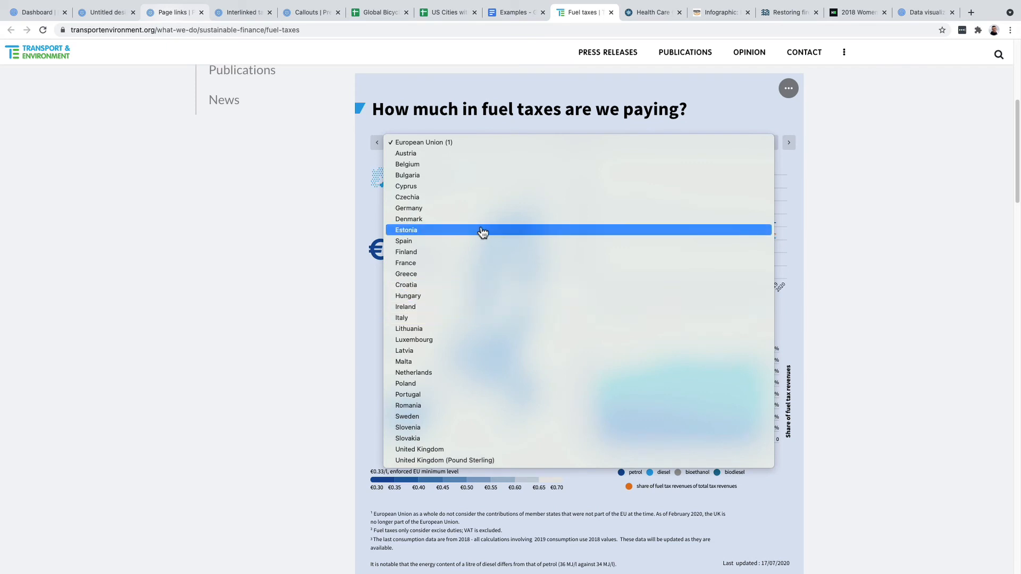
pyautogui.click(446, 244)
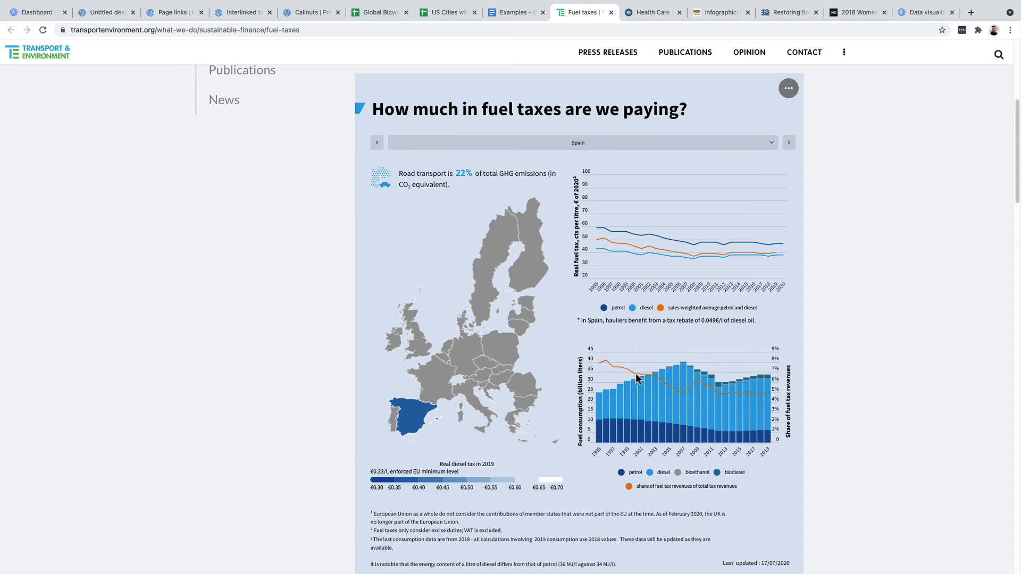
pyautogui.moveTo(711, 424)
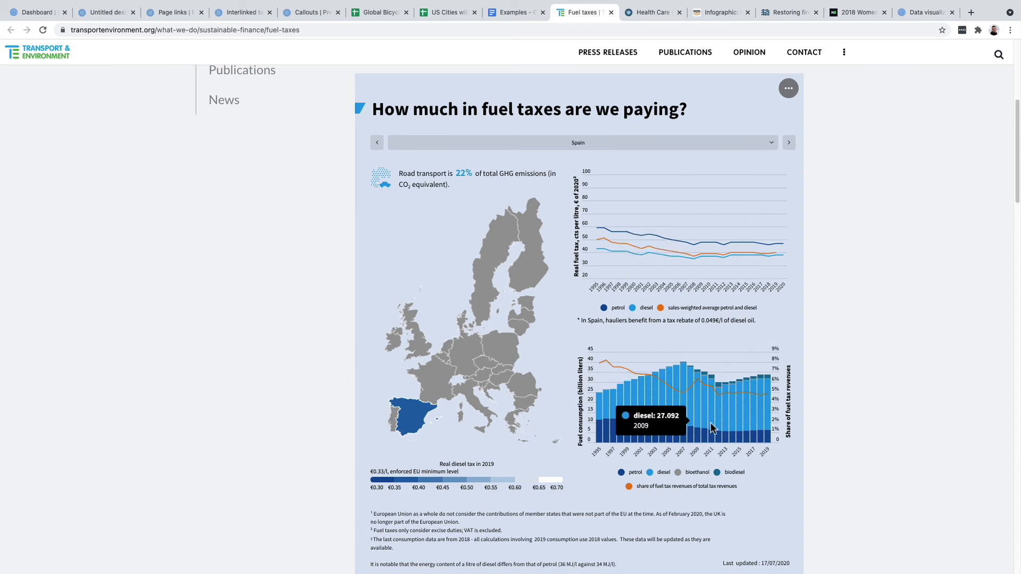
# Step forward through the countries in the fuel taxes infographic from Spain to Ireland.
pyautogui.click(790, 145)
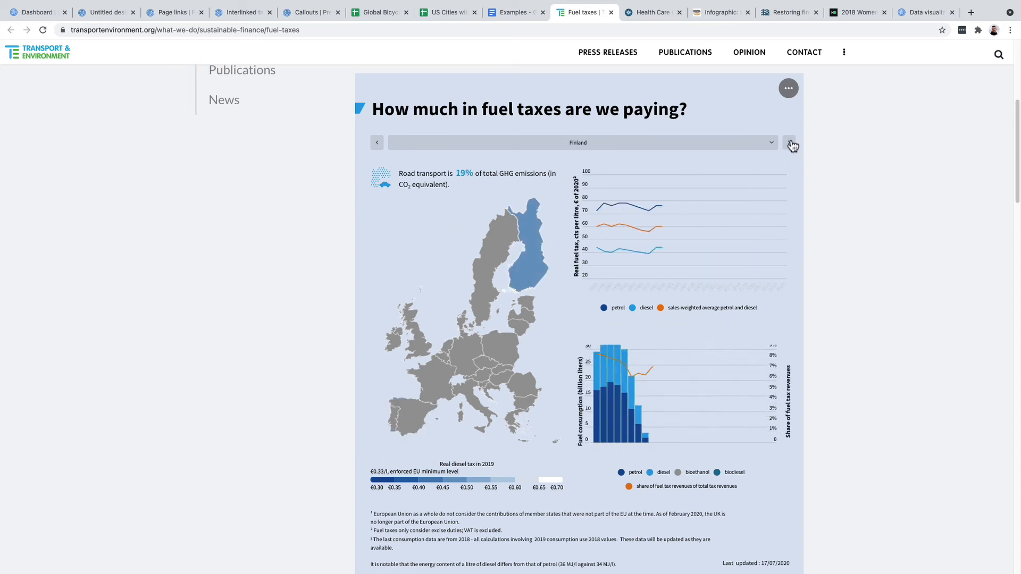
pyautogui.click(791, 144)
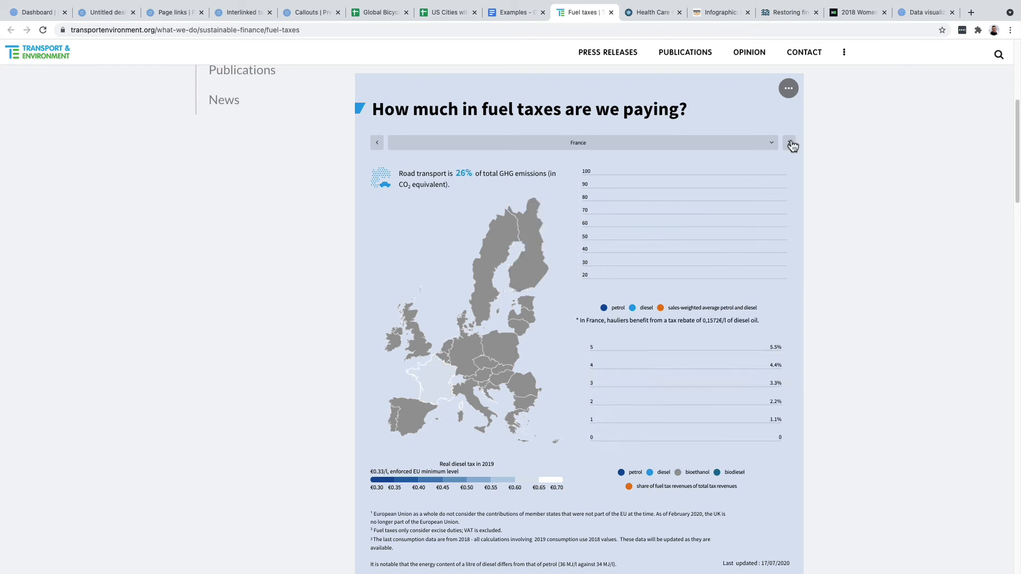
pyautogui.click(790, 143)
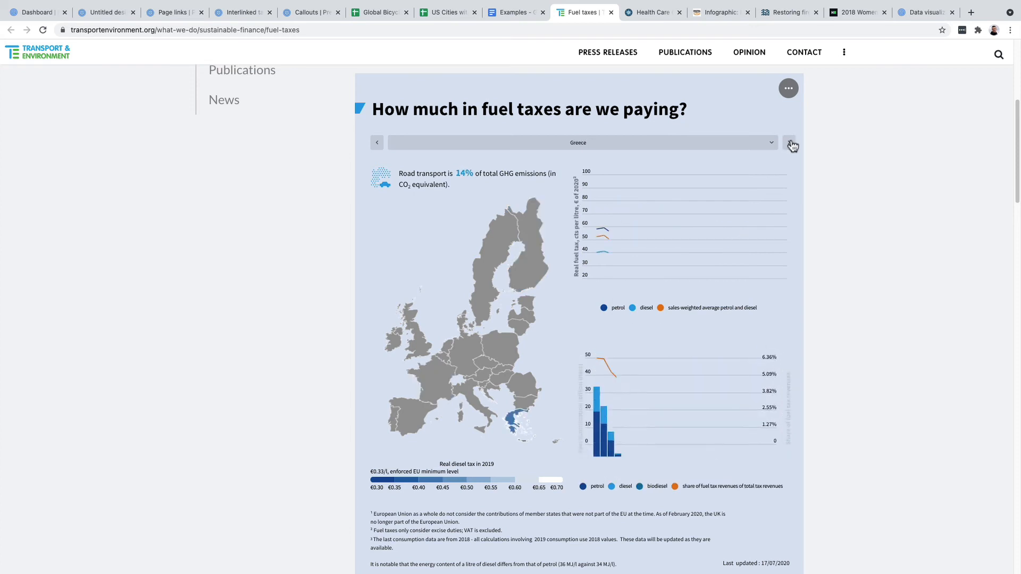
pyautogui.click(790, 143)
pyautogui.click(791, 143)
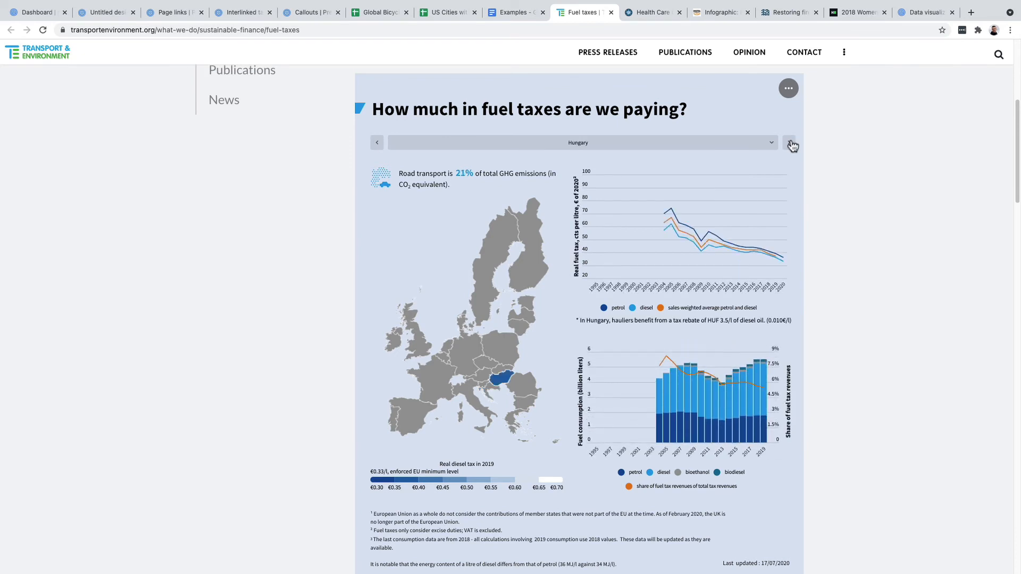
pyautogui.click(790, 143)
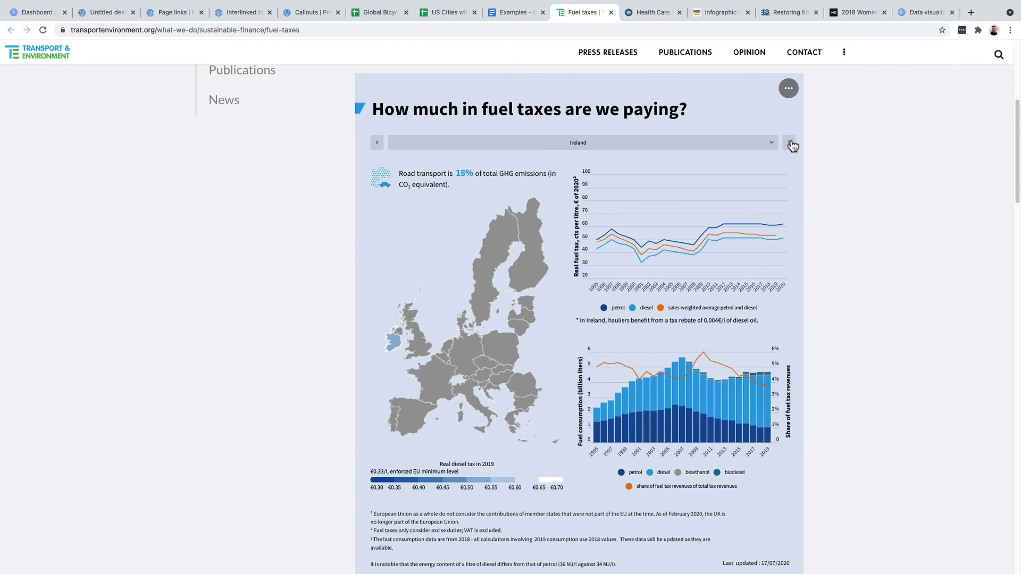
# Switch to the Interlinked tabs design and cycle the map through its 2018 and 2019 tabs, ending on 2017.
pyautogui.click(228, 9)
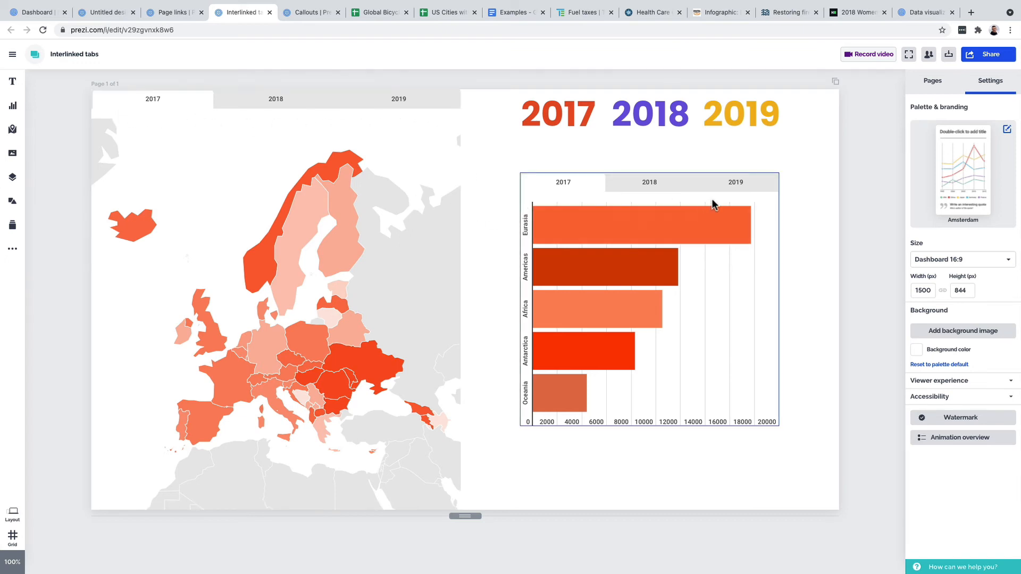
pyautogui.click(282, 101)
pyautogui.click(372, 104)
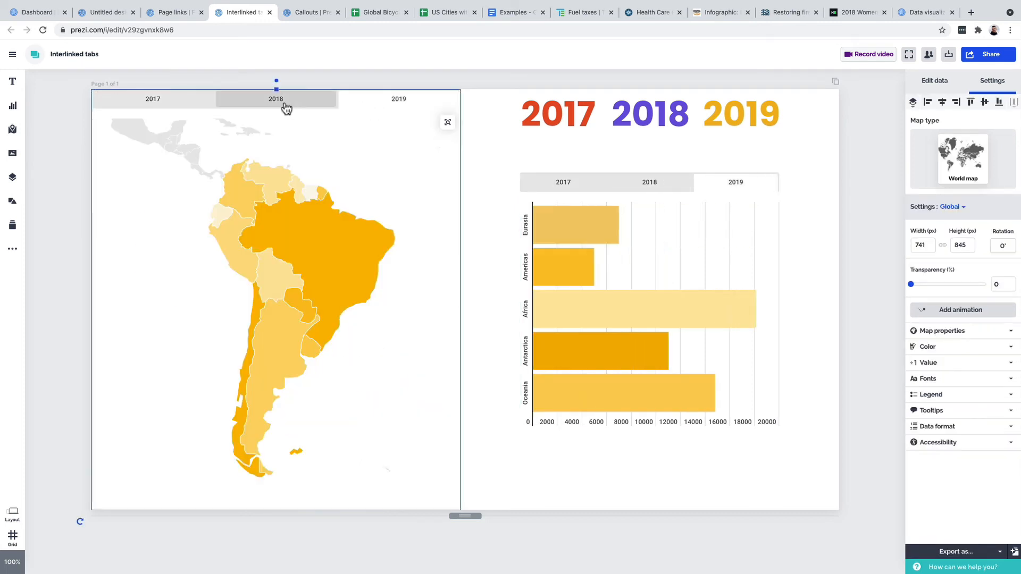
pyautogui.click(285, 107)
pyautogui.click(187, 104)
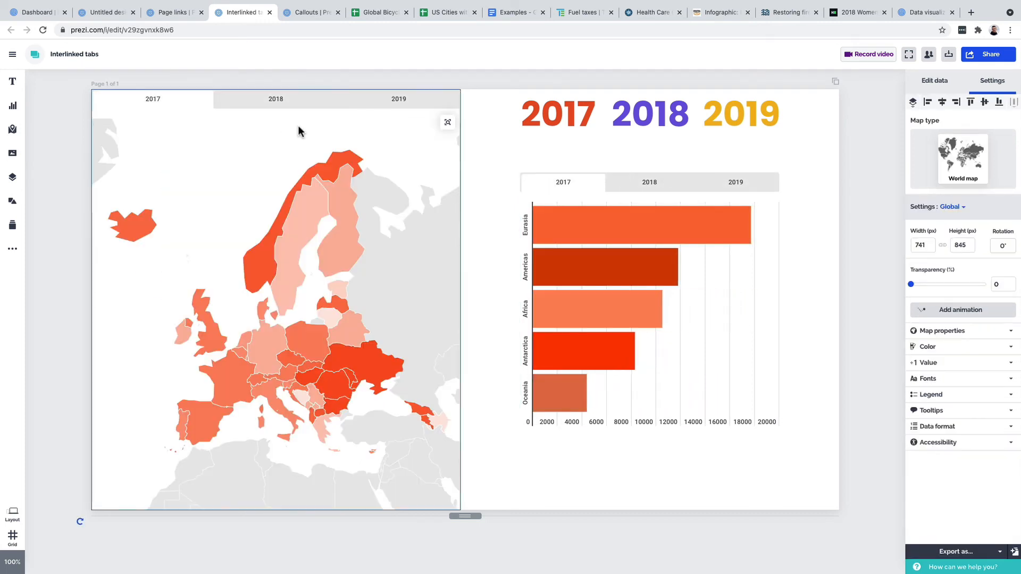
# Examine the data sheets behind the bar chart and the map, then return to the map's settings.
pyautogui.doubleClick(738, 276)
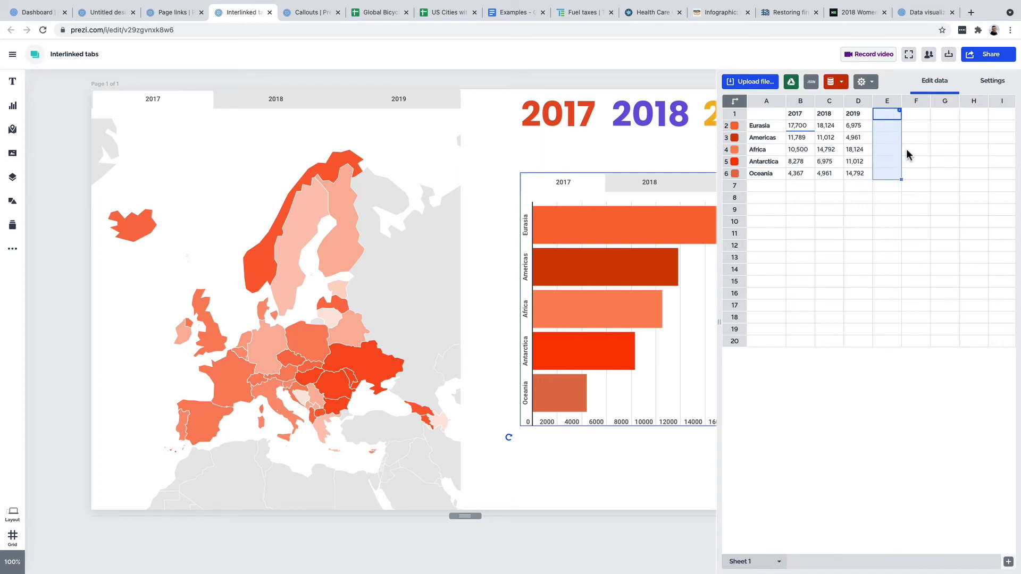
pyautogui.click(992, 80)
pyautogui.doubleClick(397, 136)
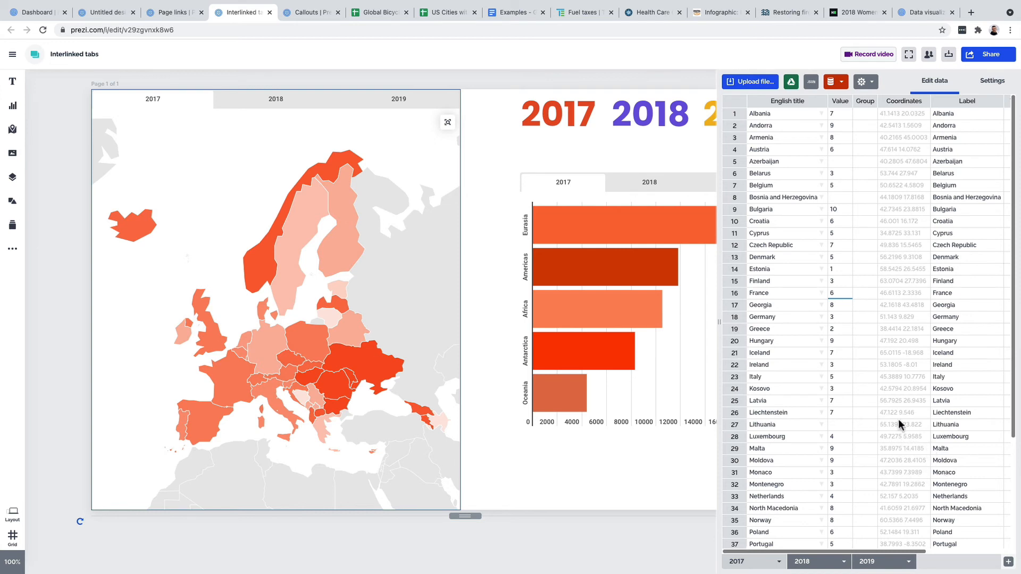
pyautogui.click(994, 85)
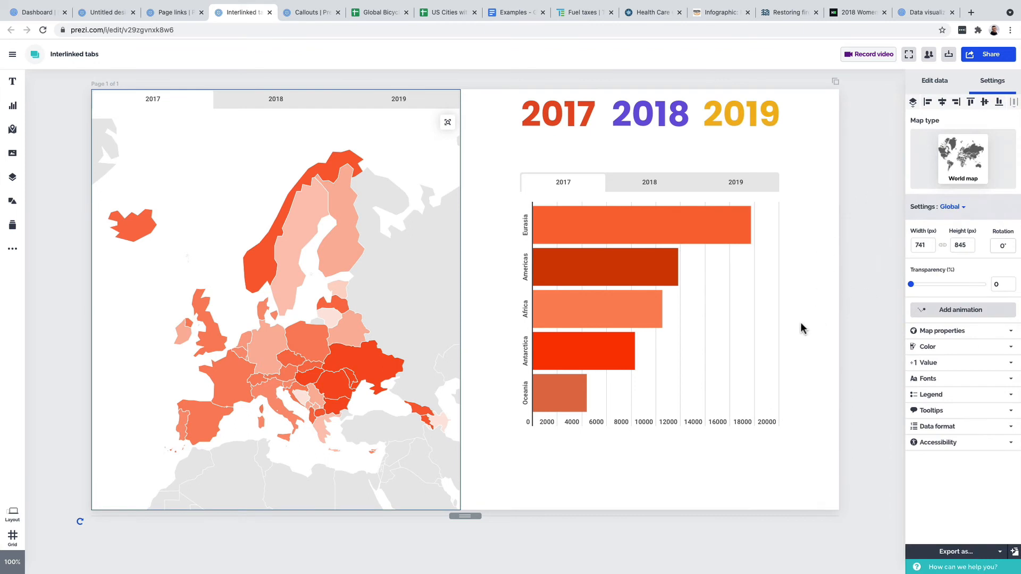
# Turn off linking charts by tab name in the viewer experience settings and try the bar chart's 2018 and 2017 tabs.
pyautogui.click(854, 397)
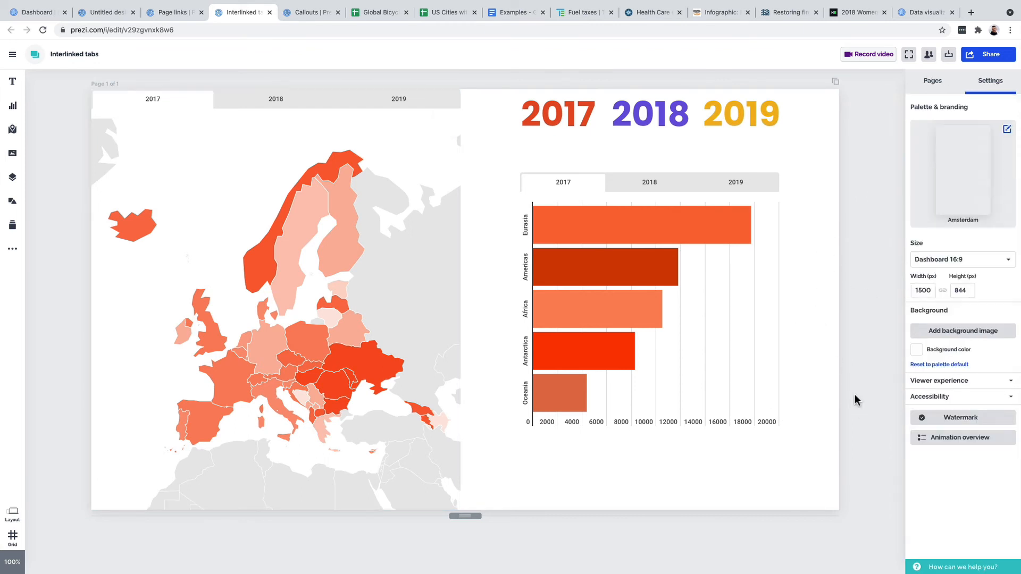
pyautogui.click(972, 387)
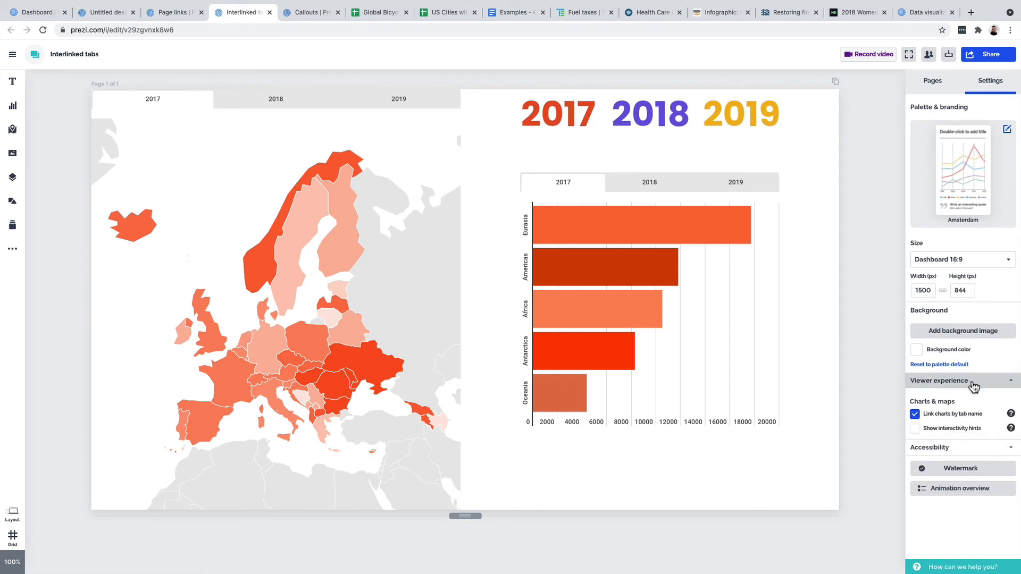
pyautogui.click(915, 414)
pyautogui.click(649, 185)
pyautogui.click(572, 186)
pyautogui.click(648, 183)
pyautogui.click(582, 187)
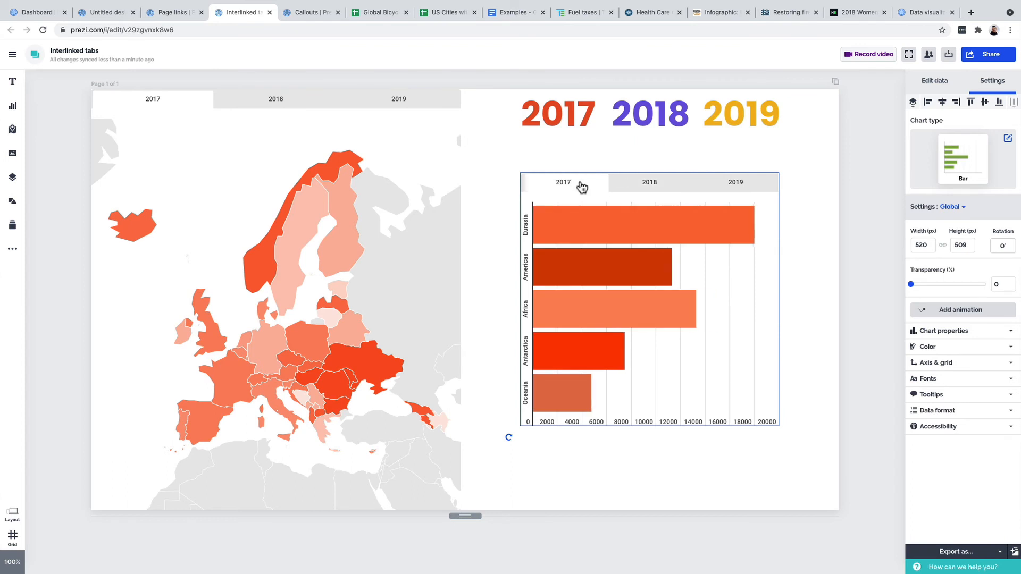
# Turn linking charts by tab name back on and test it with the bar chart's 2018 and 2019 tabs.
pyautogui.click(868, 386)
pyautogui.click(915, 415)
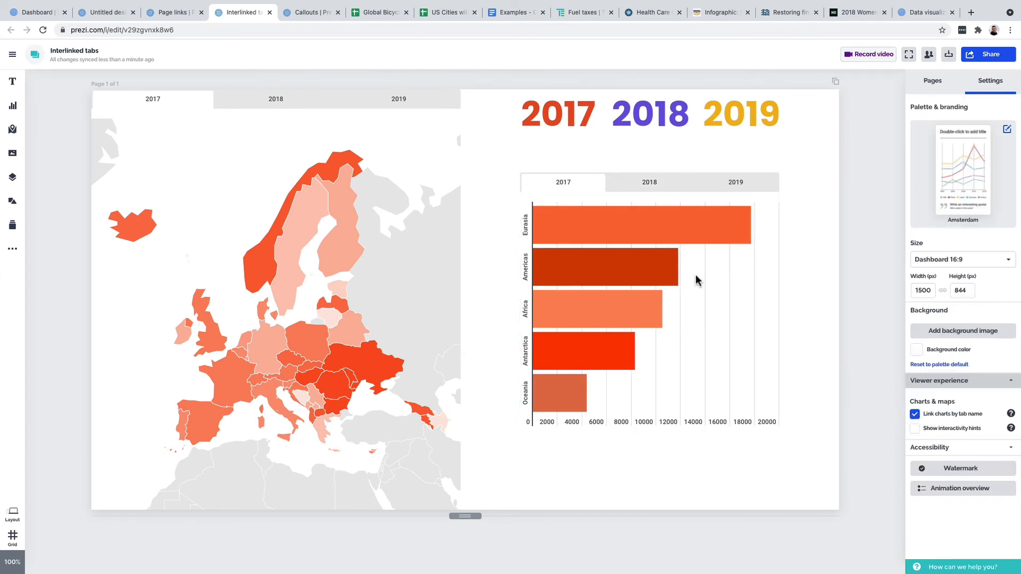
pyautogui.click(648, 186)
pyautogui.click(703, 188)
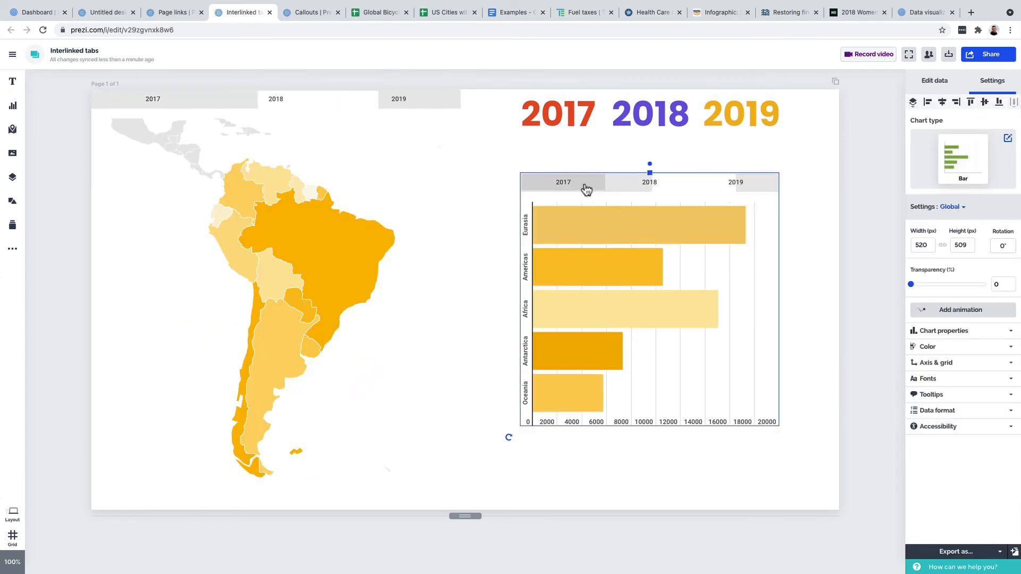
# Return the bar chart to its 2017 tab and link the 2018 heading to the map's 2018 tab, linking all project charts by tab name.
pyautogui.click(577, 189)
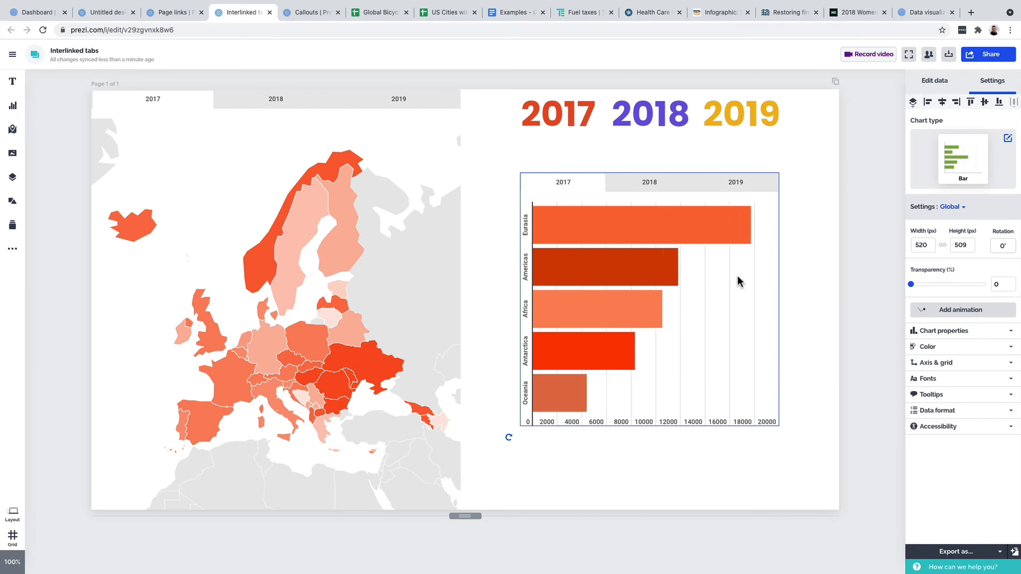
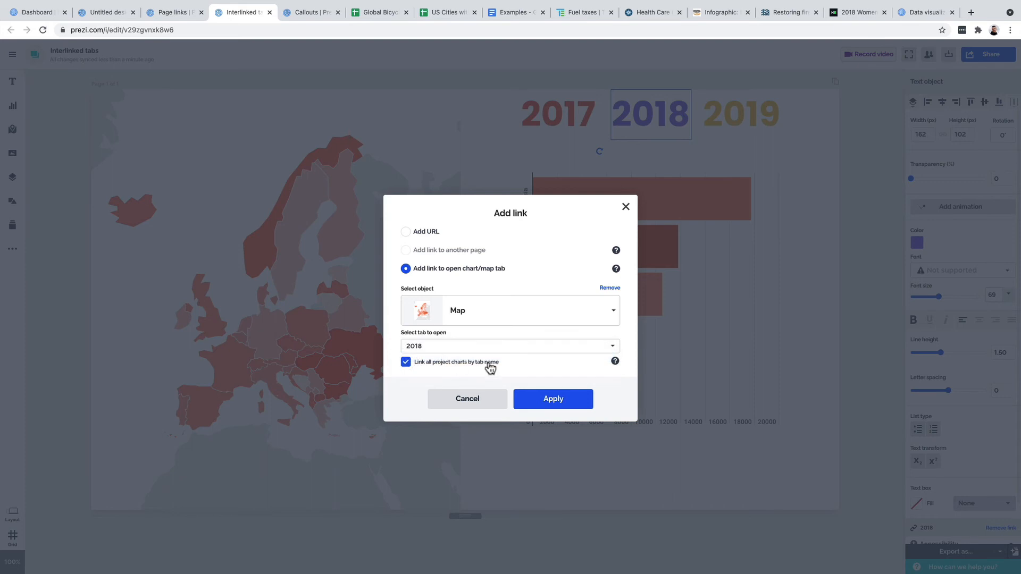
pyautogui.click(530, 400)
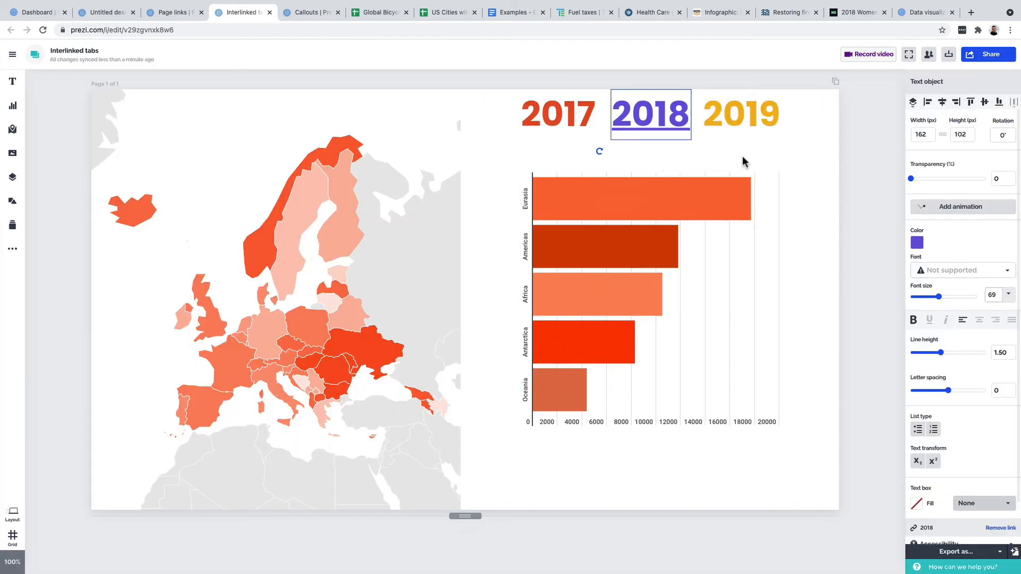
pyautogui.click(691, 153)
# Remove the underline from the linked 2018 heading and deselect it.
pyautogui.click(656, 117)
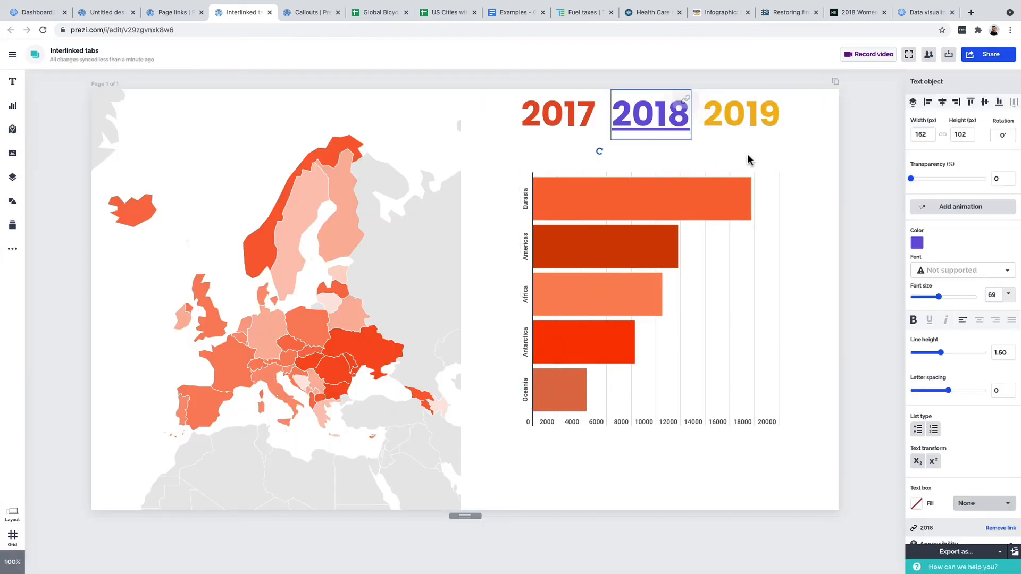
pyautogui.click(929, 320)
pyautogui.click(930, 323)
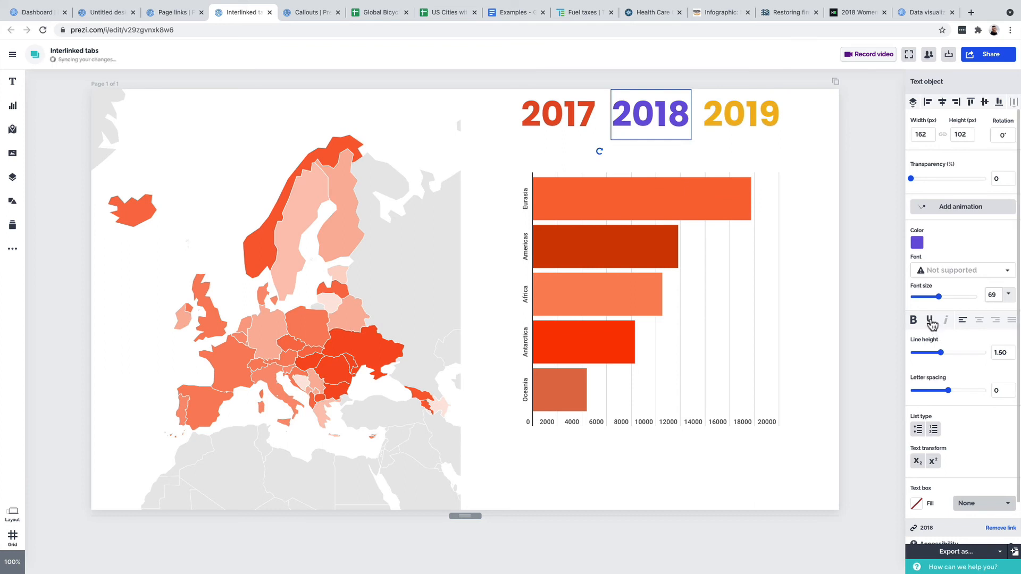
pyautogui.click(748, 150)
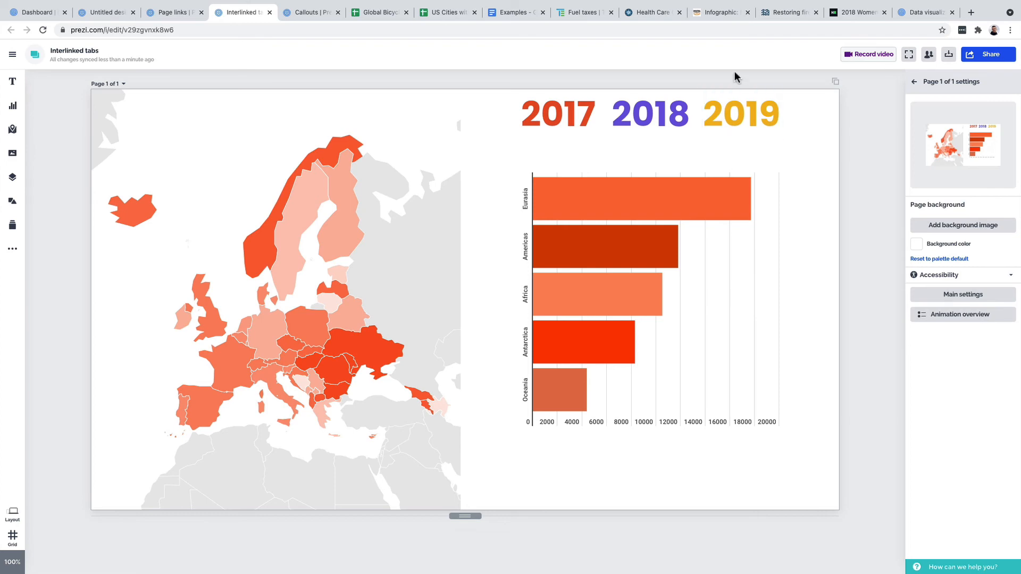
# Switch to the B2B E-Commerce by the Numbers article and examine how its infographic's charts and text animate down the page.
pyautogui.click(719, 12)
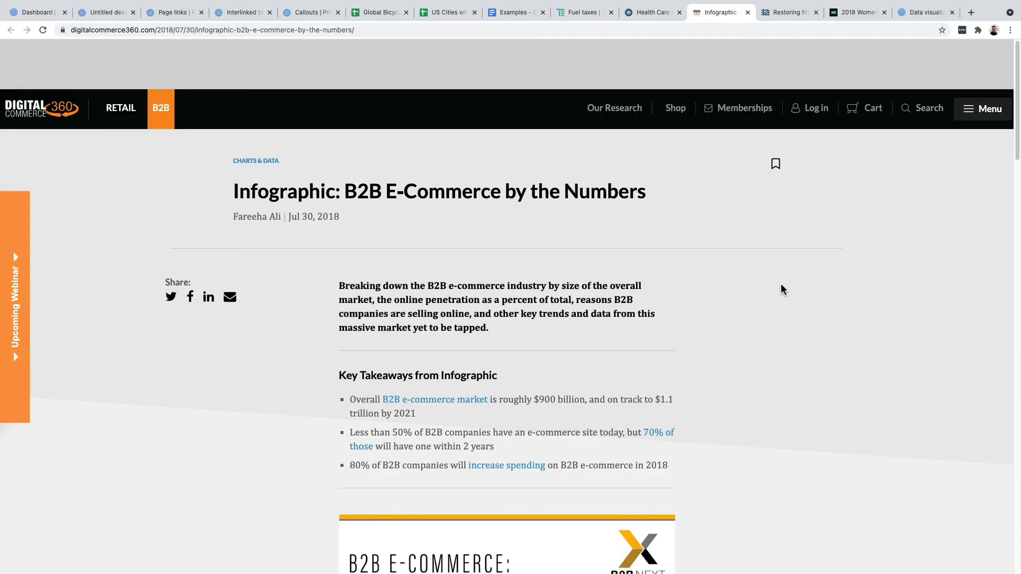
pyautogui.scroll(-3, 766, 362)
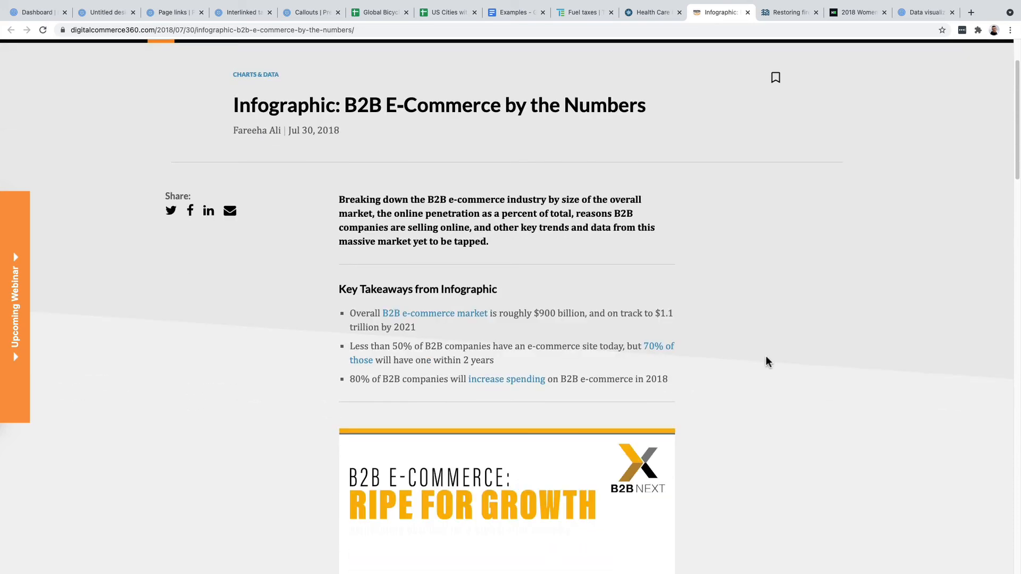
pyautogui.scroll(-3, 766, 362)
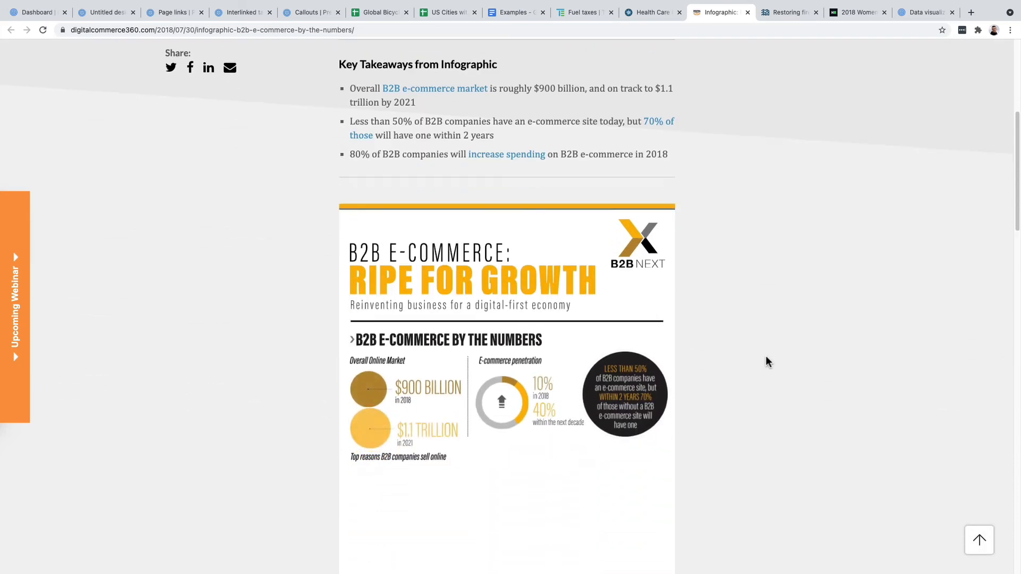
pyautogui.scroll(-3, 767, 361)
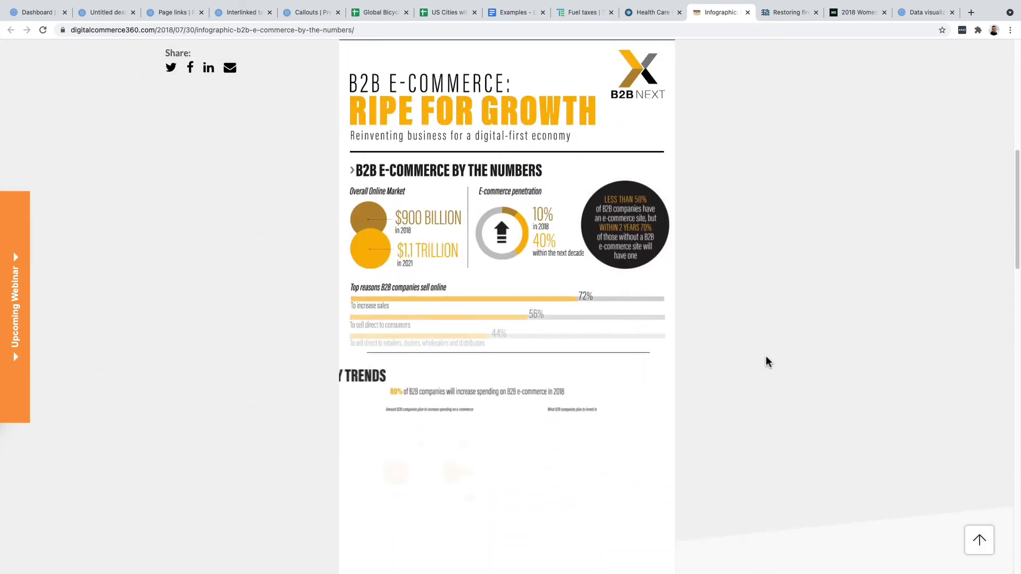
pyautogui.scroll(-2, 766, 361)
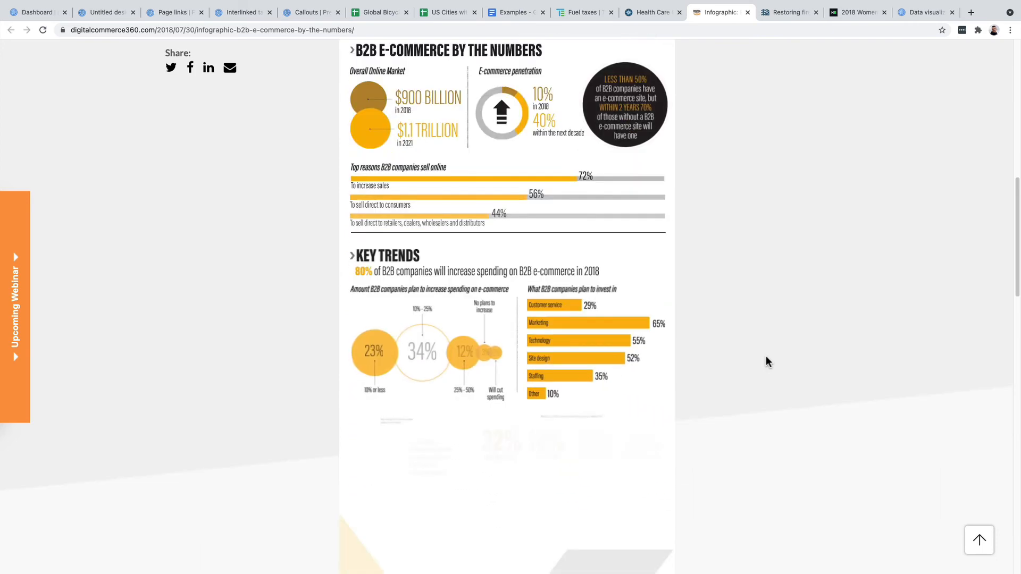
pyautogui.scroll(-3, 766, 362)
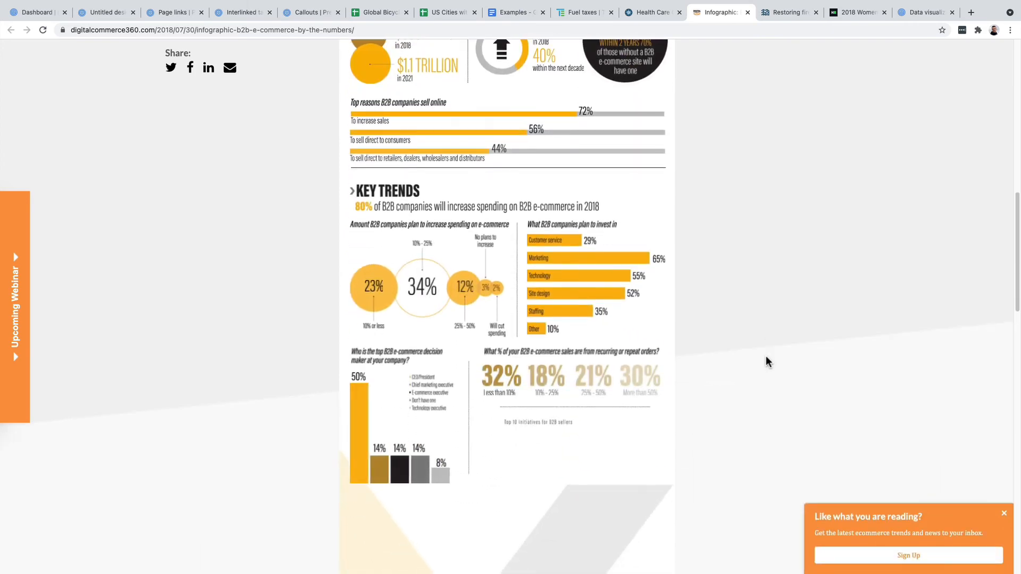
pyautogui.scroll(-2, 767, 362)
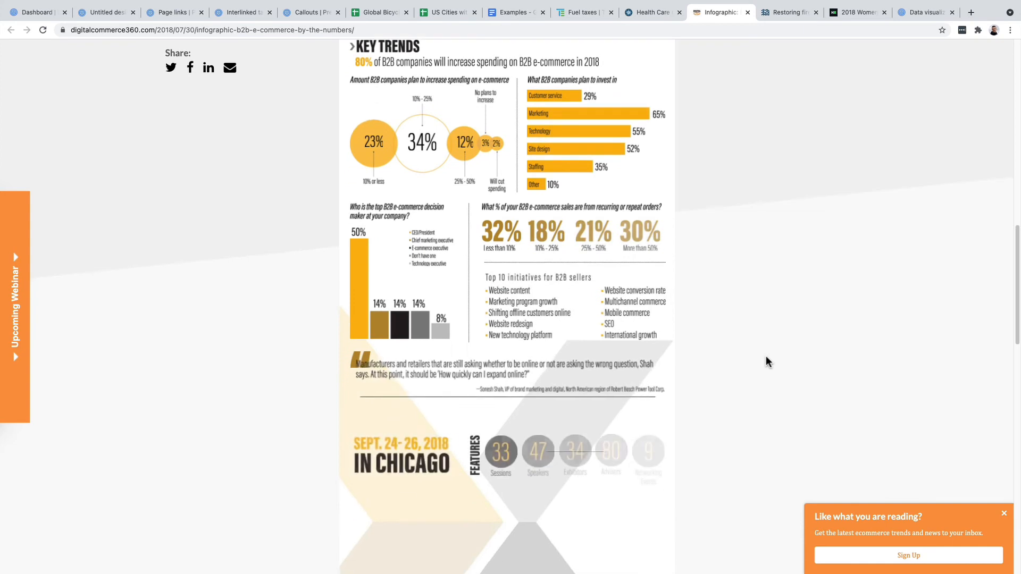
pyautogui.scroll(-2, 766, 357)
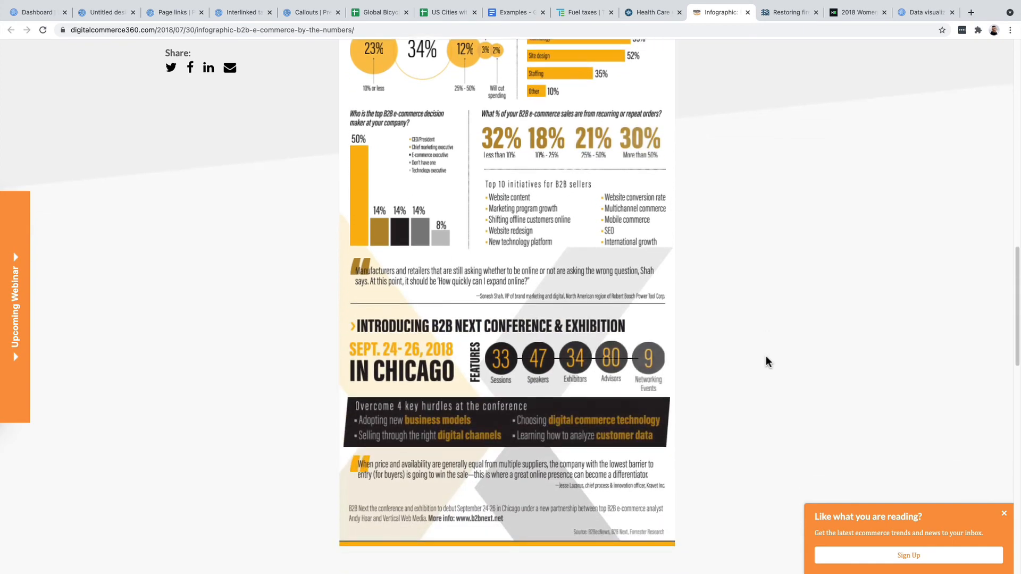
pyautogui.scroll(-1, 766, 356)
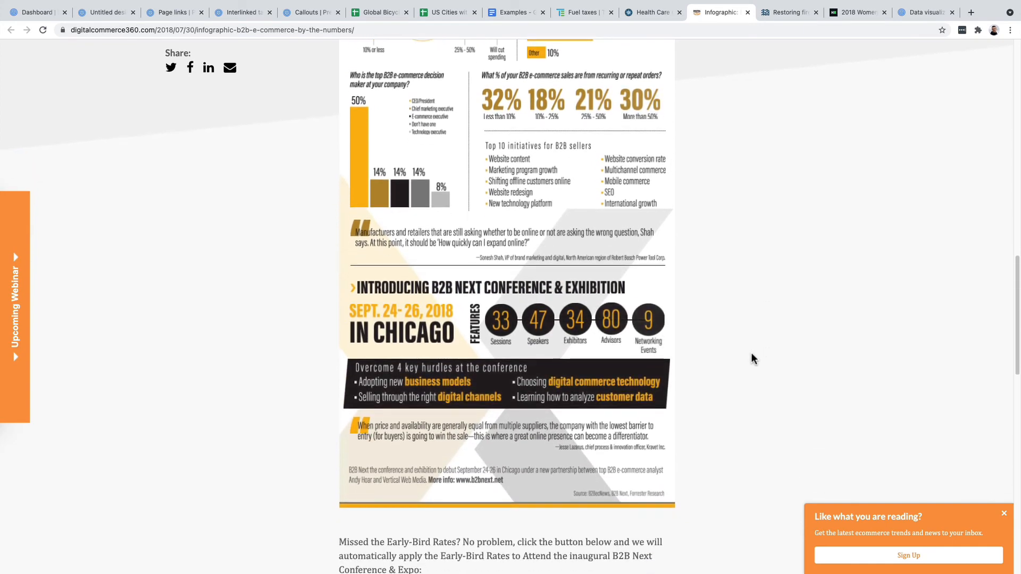
# Return to the Untitled design and open the animation choices for the "Ride bikes. Have fun." title.
pyautogui.click(98, 14)
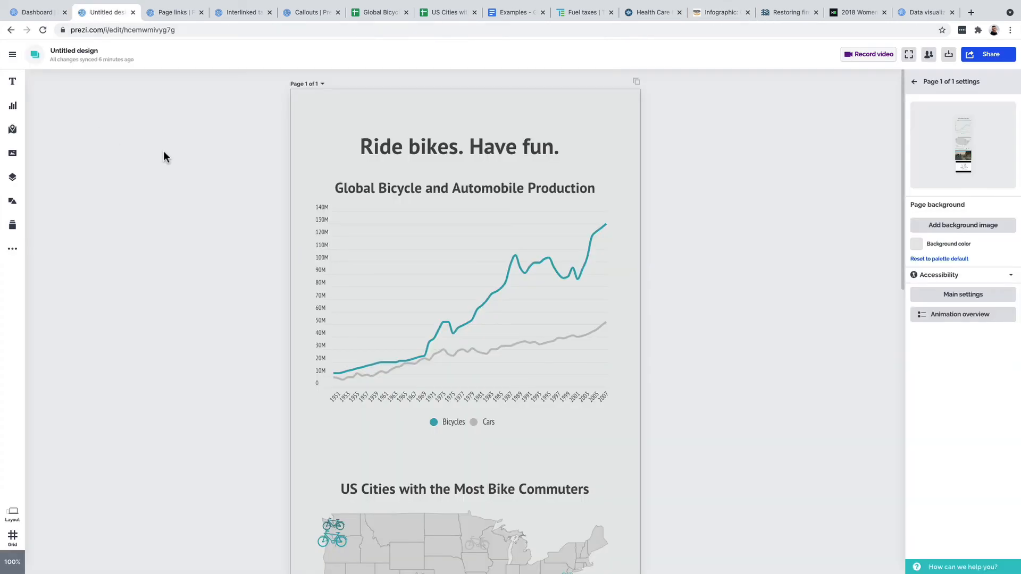
pyautogui.click(512, 144)
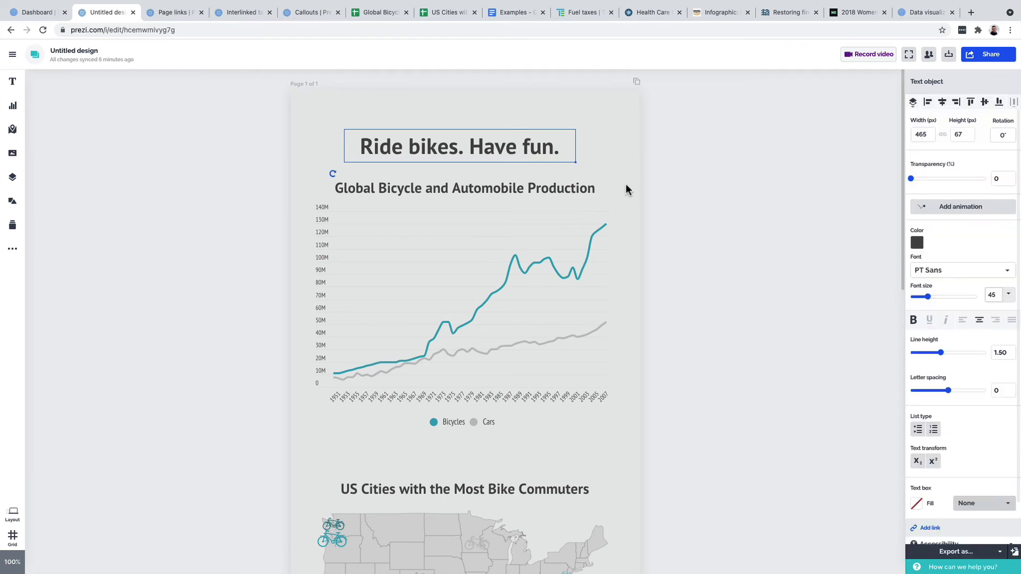
pyautogui.click(989, 214)
pyautogui.scroll(-2, 965, 229)
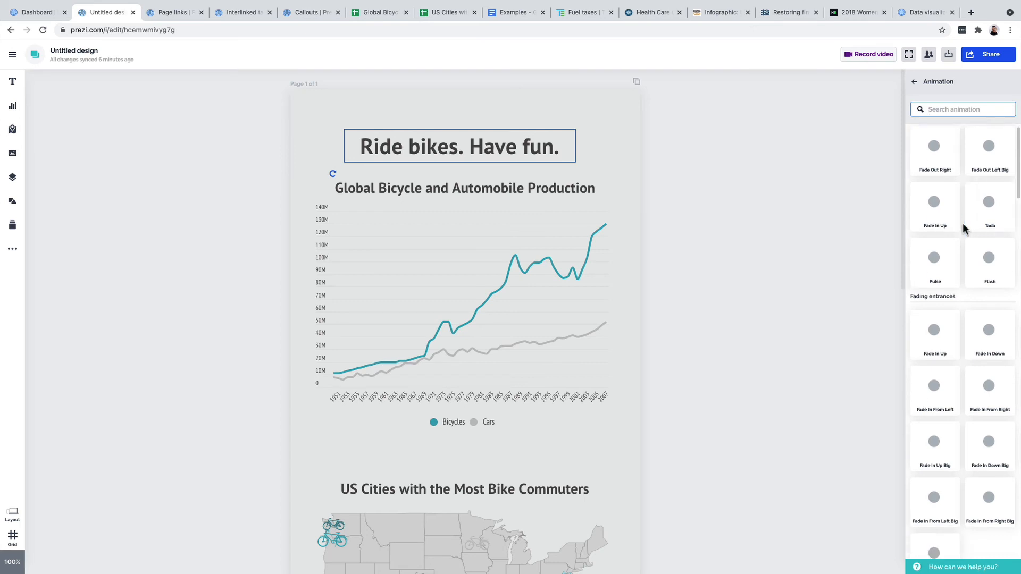
# Preview the fading entrance and exit animations on the title, including Fade In Down and Fade Out Up.
pyautogui.click(947, 252)
pyautogui.click(979, 263)
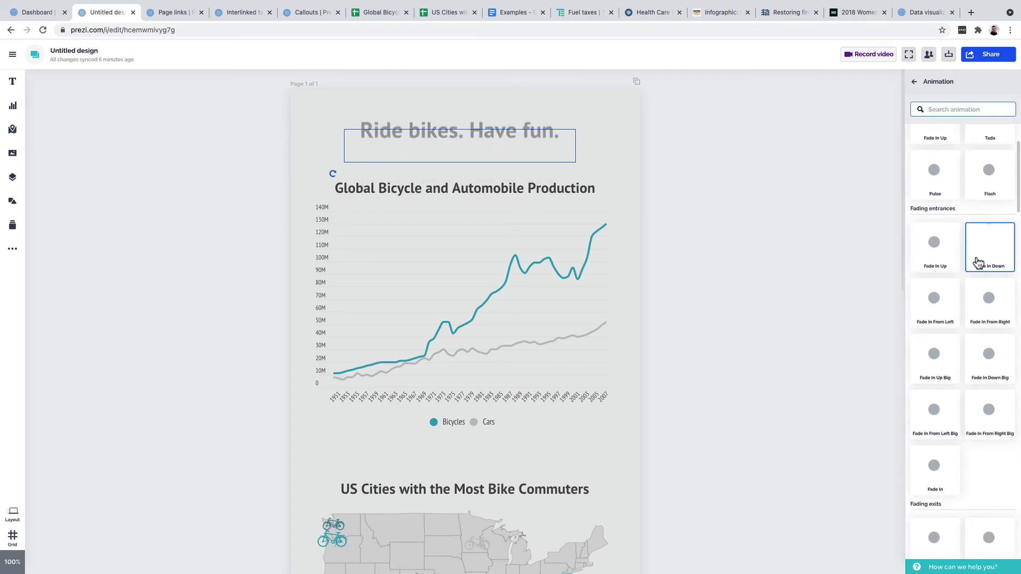
pyautogui.click(984, 297)
pyautogui.click(958, 318)
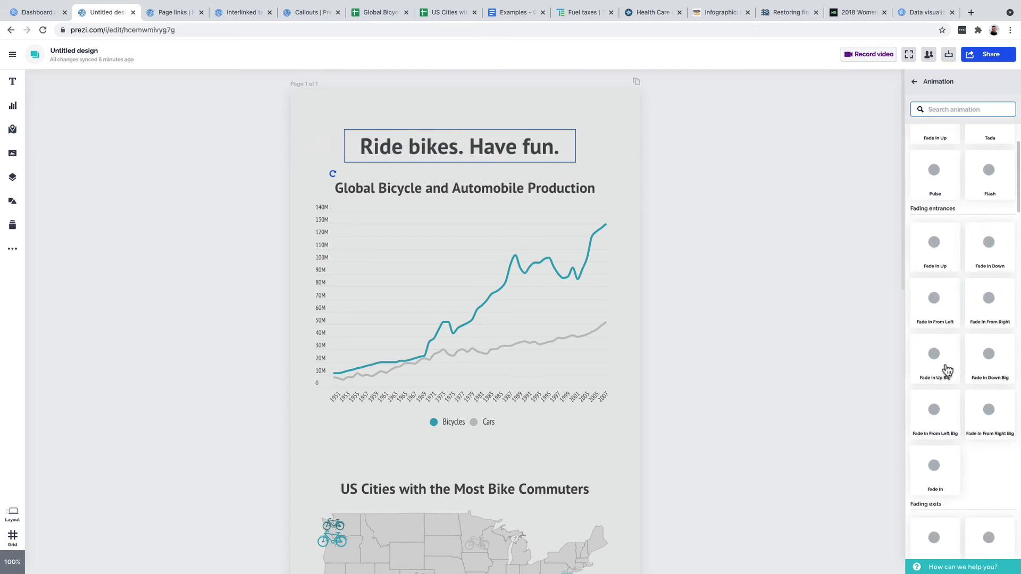
pyautogui.click(952, 369)
pyautogui.click(981, 371)
pyautogui.scroll(-2, 956, 383)
pyautogui.click(952, 381)
pyautogui.click(939, 447)
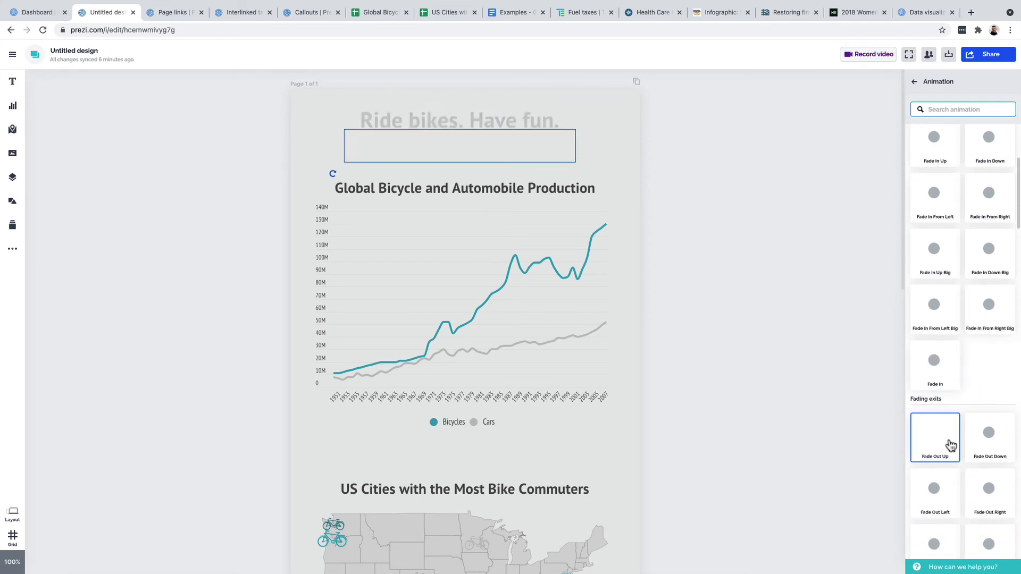
pyautogui.scroll(-1, 948, 442)
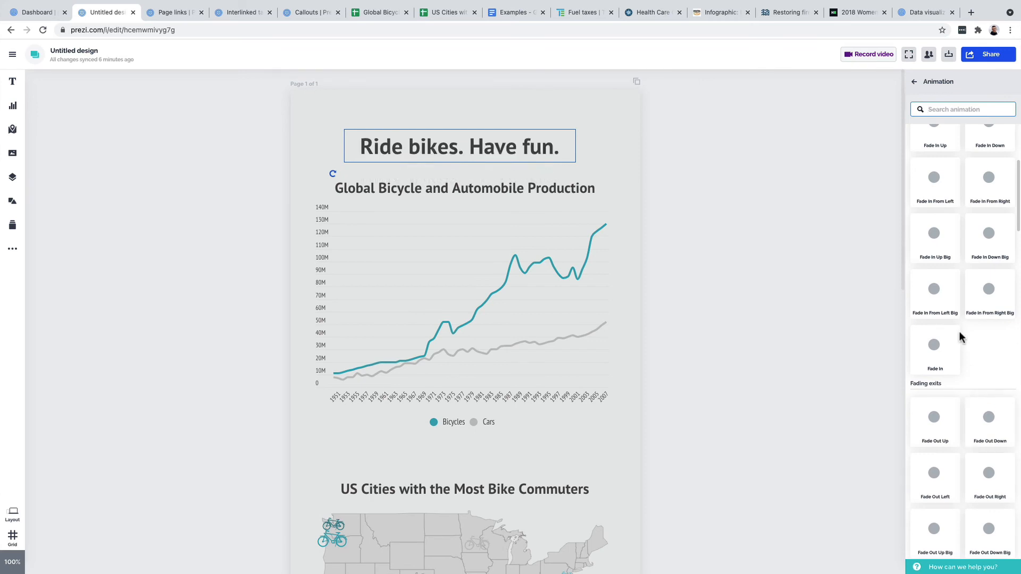
# Compare Fade In Up with Fade In Down and apply the Fade In Down entrance animation to the title.
pyautogui.scroll(3, 962, 340)
pyautogui.click(940, 268)
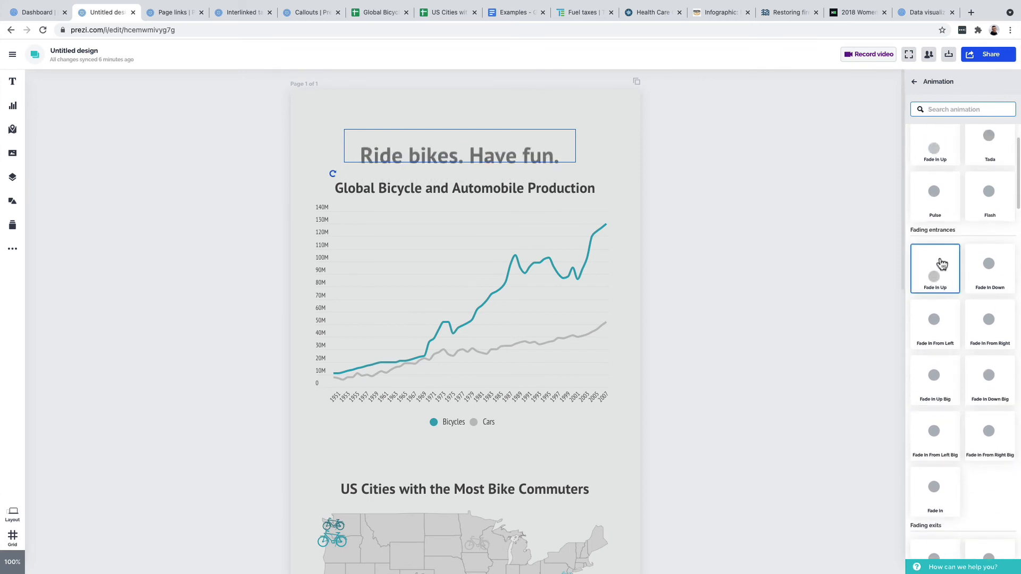
pyautogui.click(972, 270)
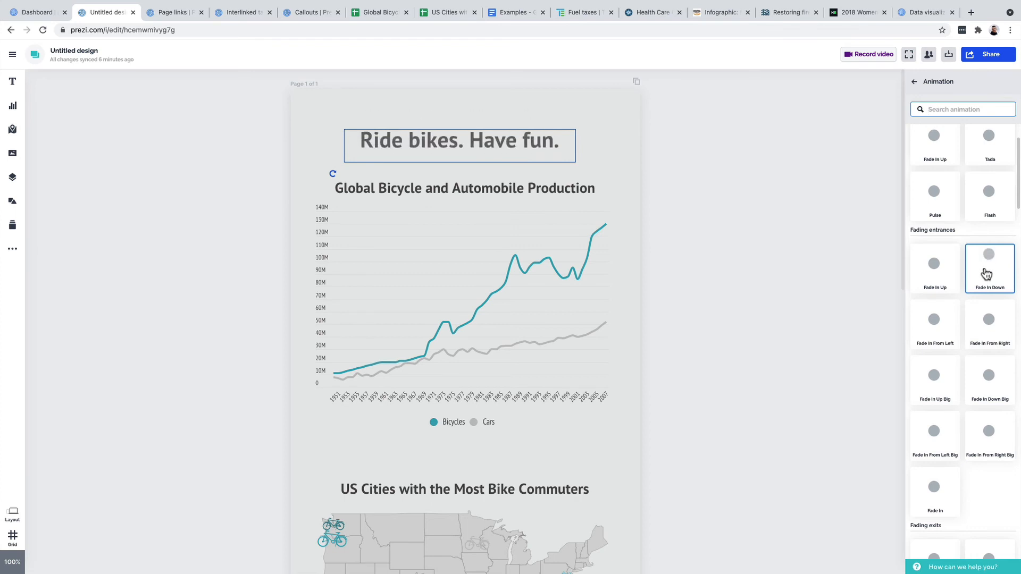
pyautogui.click(996, 268)
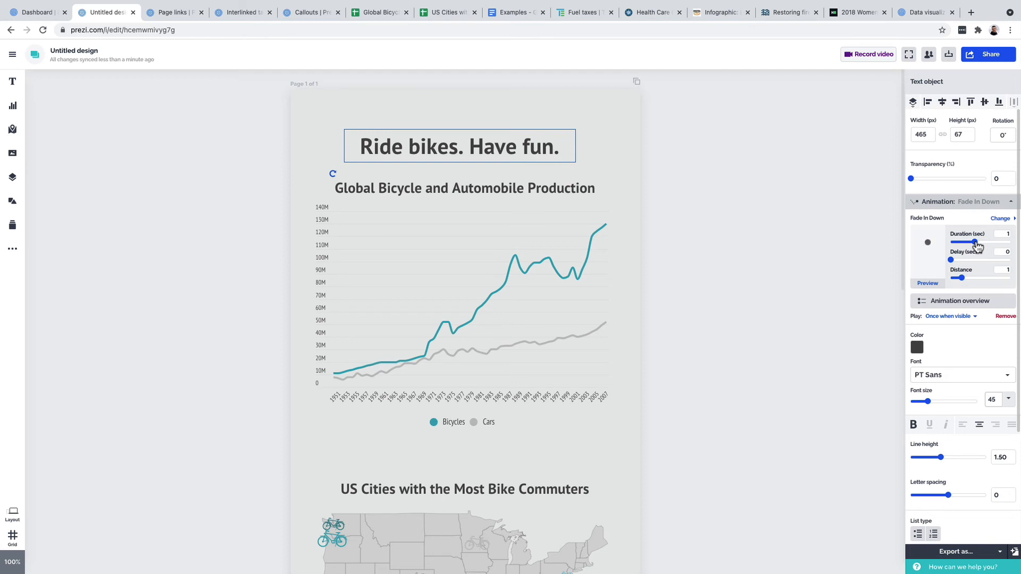
# Set the title's Fade In Down duration to 1.5 seconds, preview the animation, and check its play options.
pyautogui.moveTo(976, 242); pyautogui.dragTo(981, 248)
pyautogui.moveTo(951, 260)
pyautogui.mouseDown()
pyautogui.moveTo(974, 267)
pyautogui.moveTo(951, 264)
pyautogui.mouseUp()
pyautogui.click(936, 288)
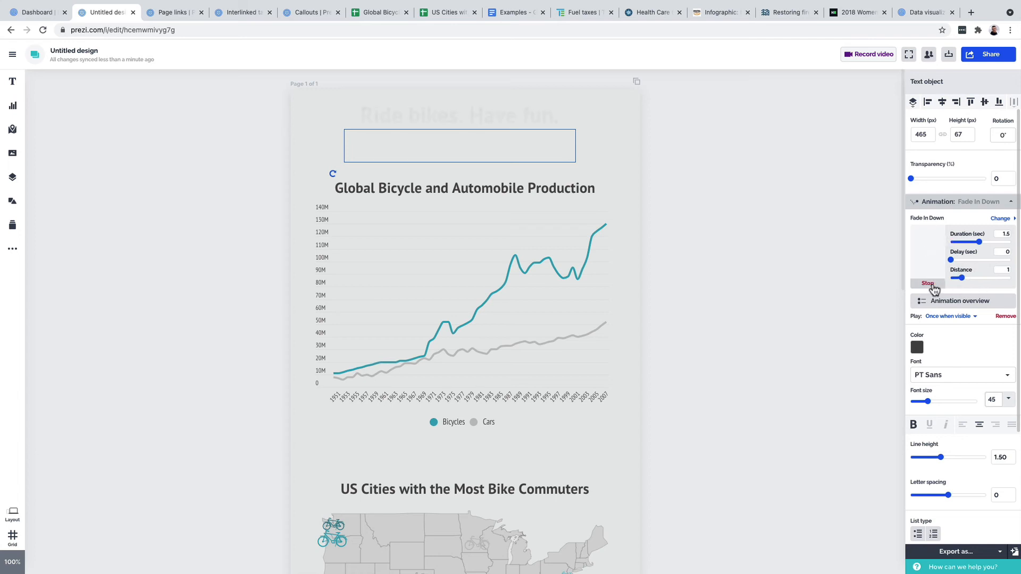
pyautogui.click(955, 317)
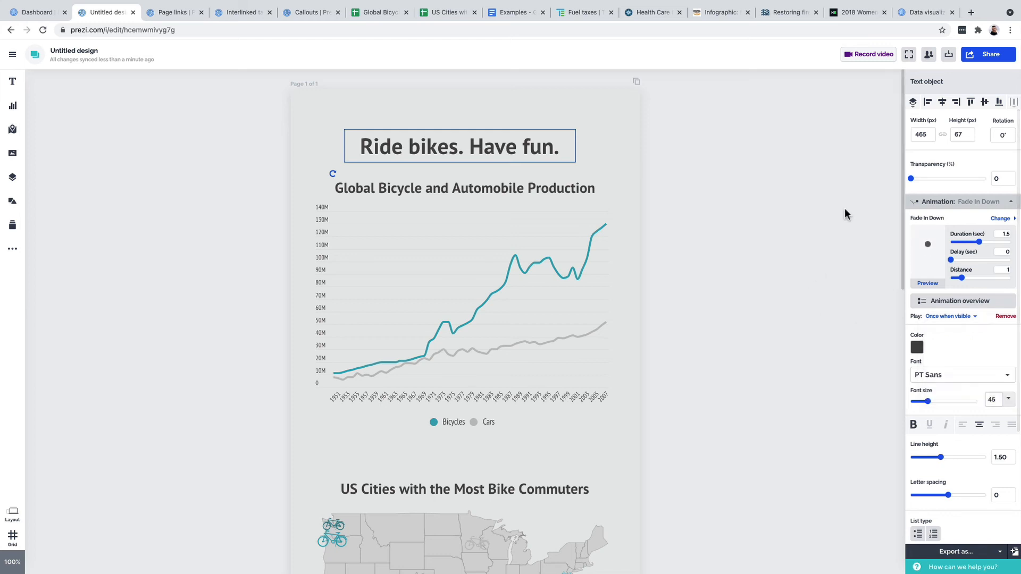
# Preview the animated title in full screen and check the Copy animation option for the title.
pyautogui.click(909, 55)
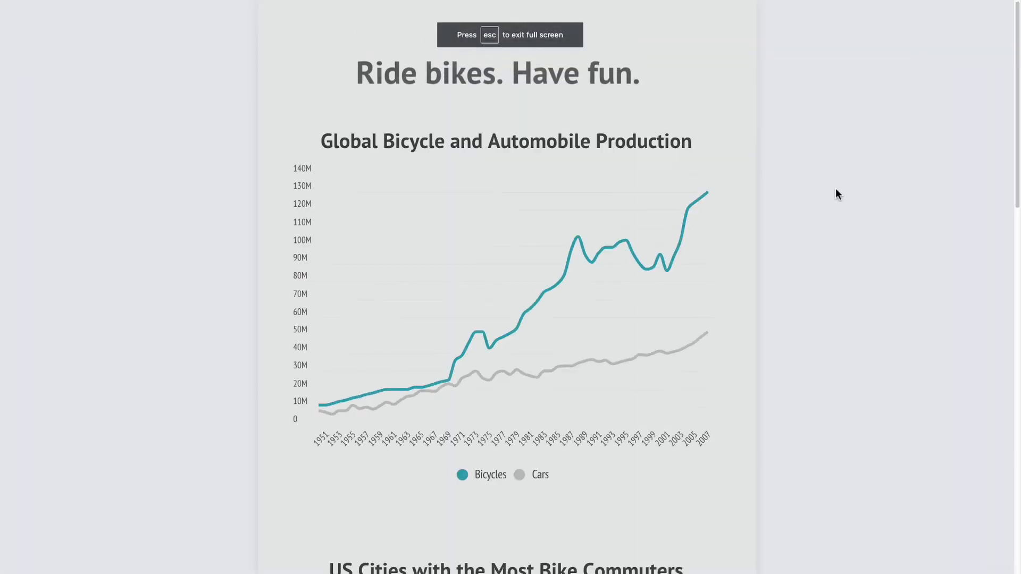
pyautogui.press('Escape')
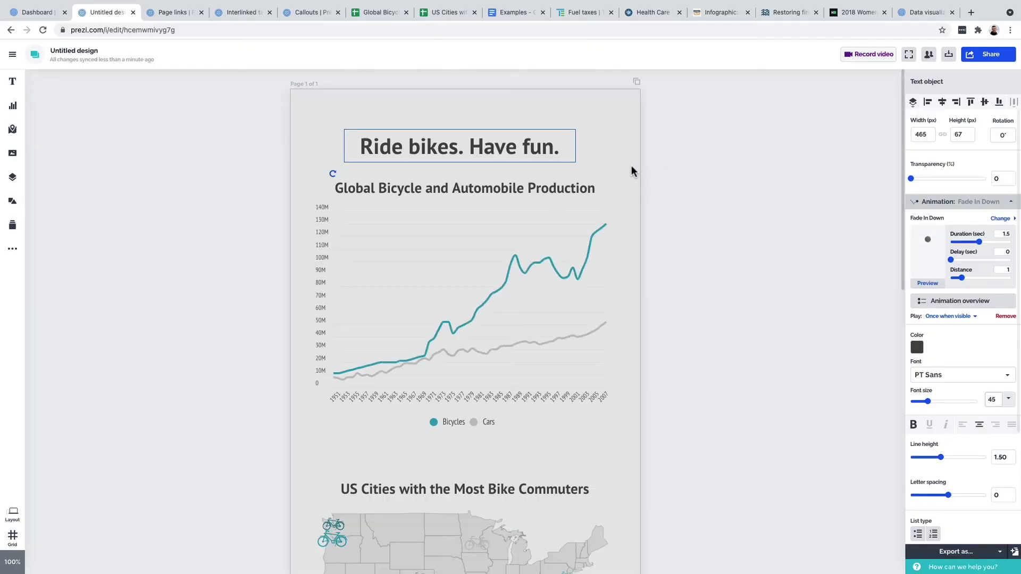
pyautogui.rightClick(458, 143)
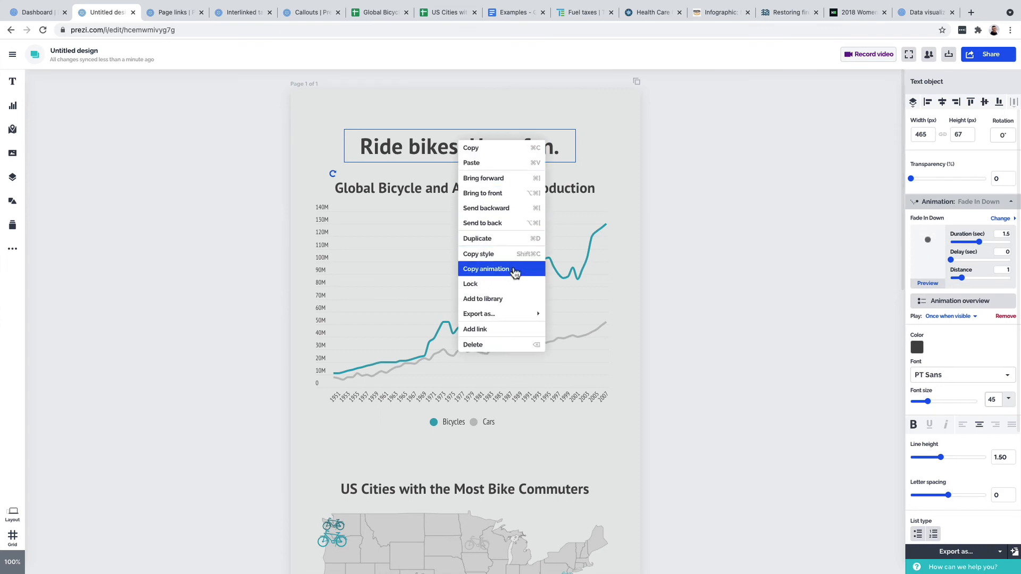
pyautogui.click(626, 255)
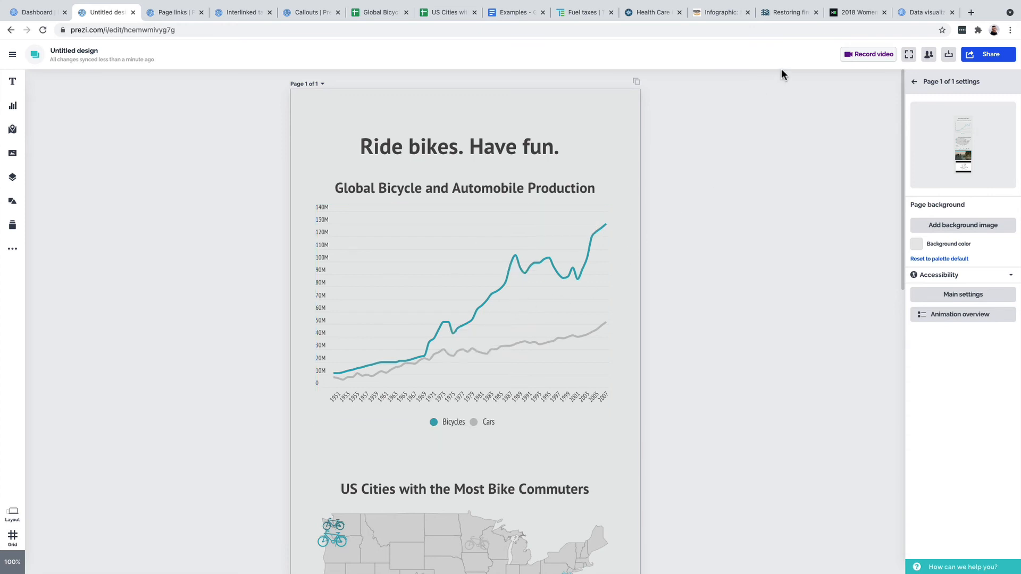
# Switch to the Quamash Prairie article and view the Ash tree, Fire line and land acknowledgment callouts on its annotated photo.
pyautogui.click(784, 13)
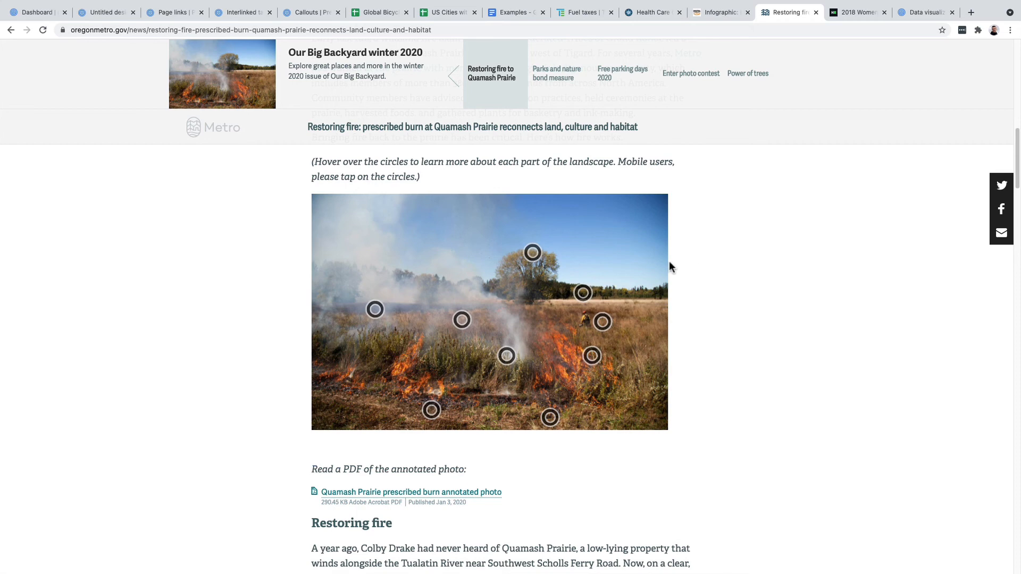
pyautogui.moveTo(530, 253)
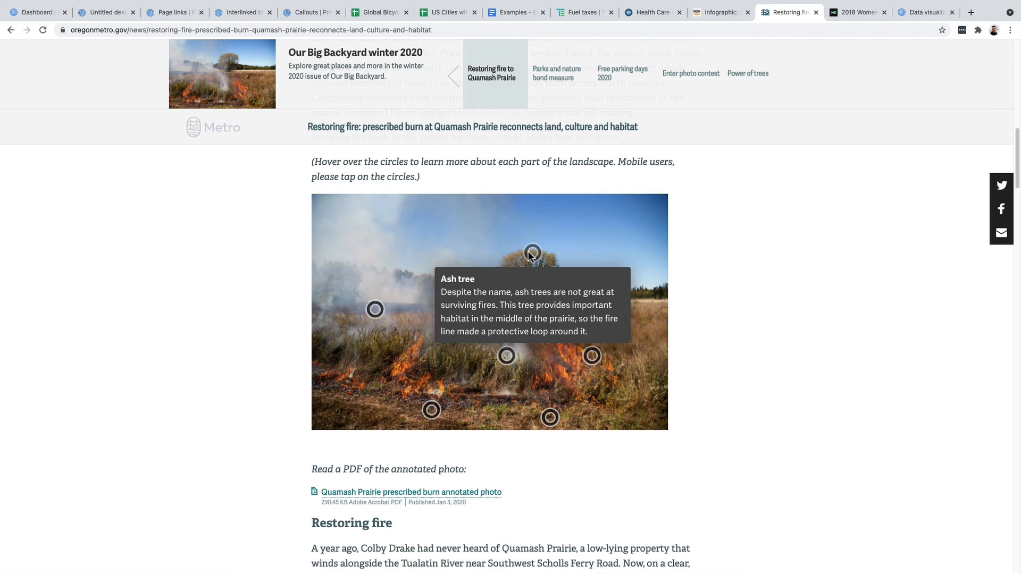
pyautogui.moveTo(375, 309)
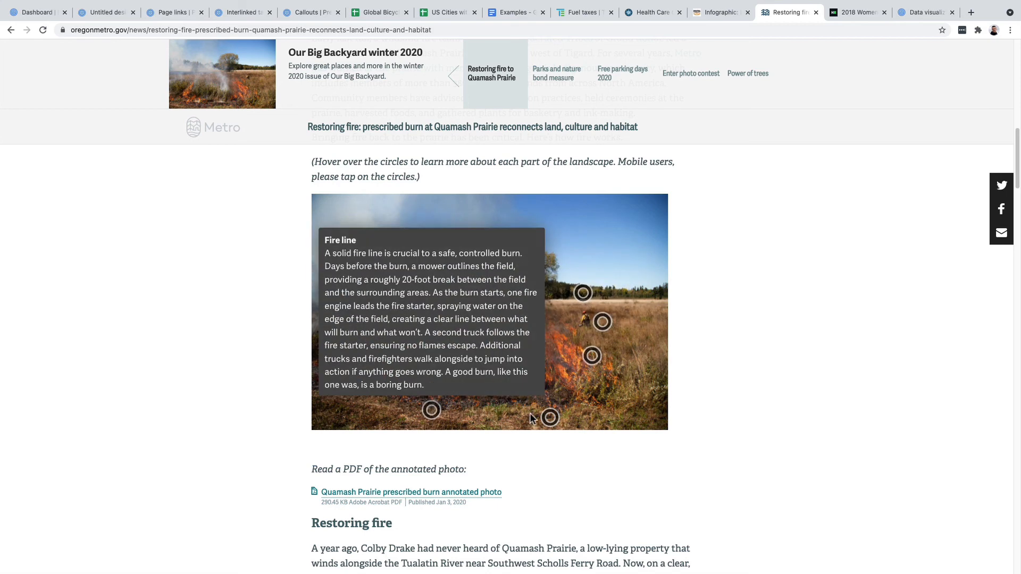
pyautogui.moveTo(548, 417)
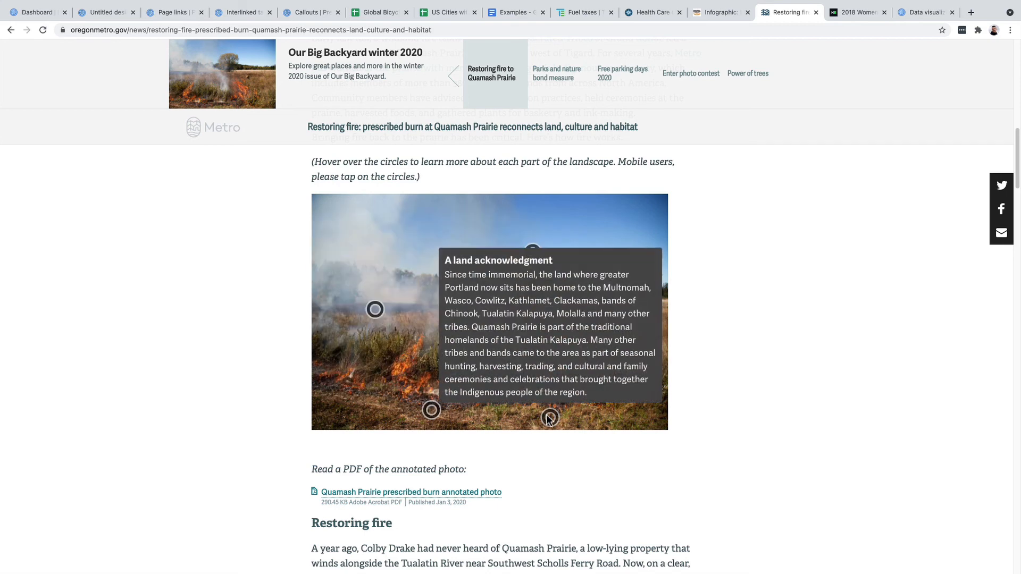
# Switch to the Callouts design and add an oval about 67 px wide on the car's hood.
pyautogui.click(308, 12)
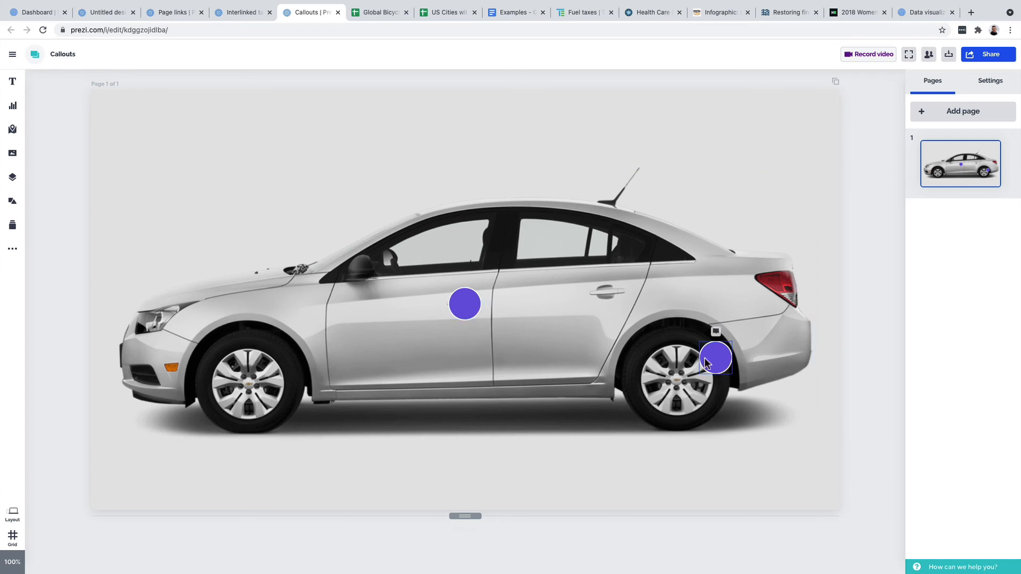
pyautogui.click(13, 202)
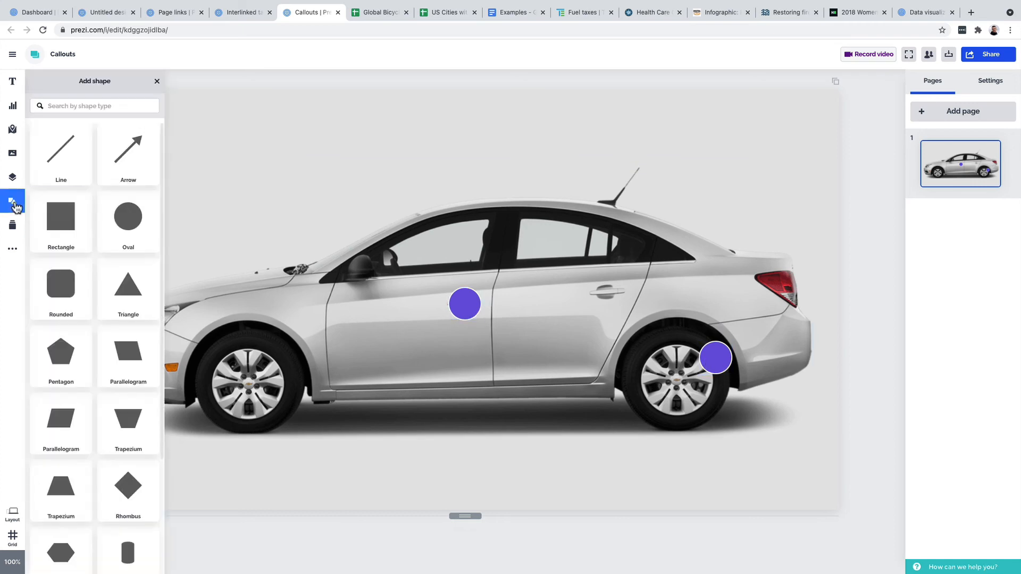
pyautogui.click(130, 218)
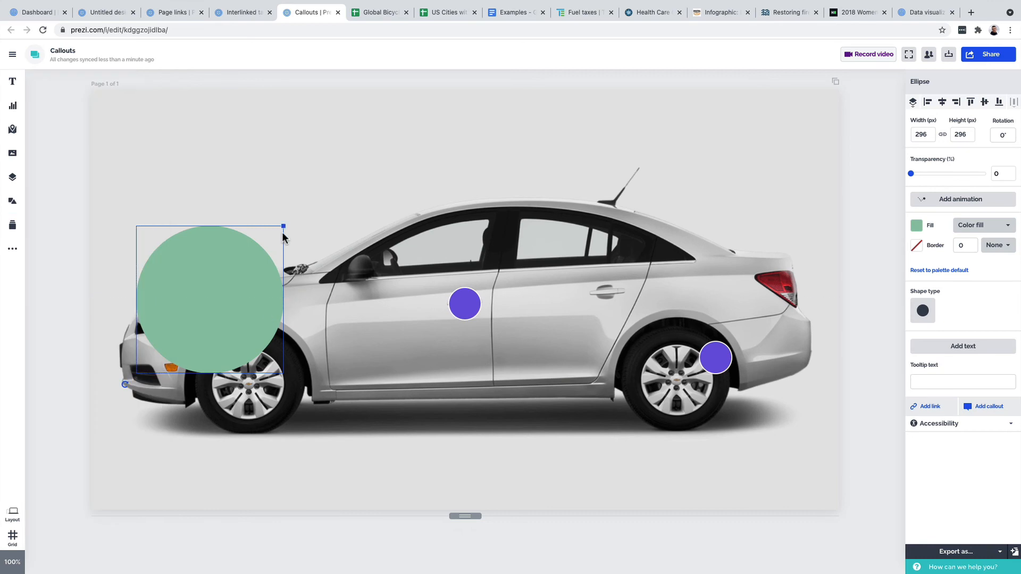
pyautogui.moveTo(283, 226); pyautogui.dragTo(219, 273)
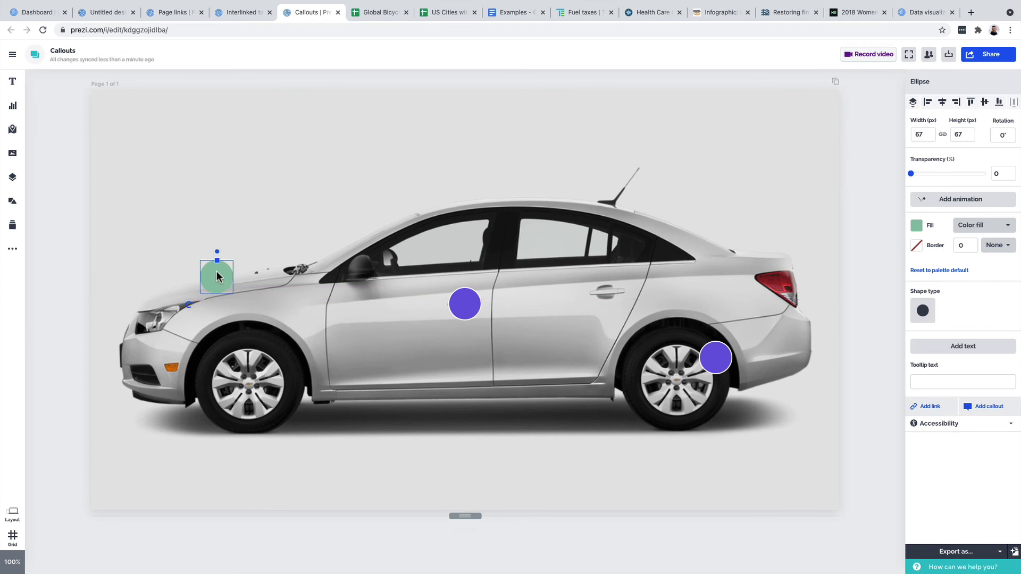
# Copy the style of the purple door circle onto the new circle on the hood.
pyautogui.rightClick(464, 304)
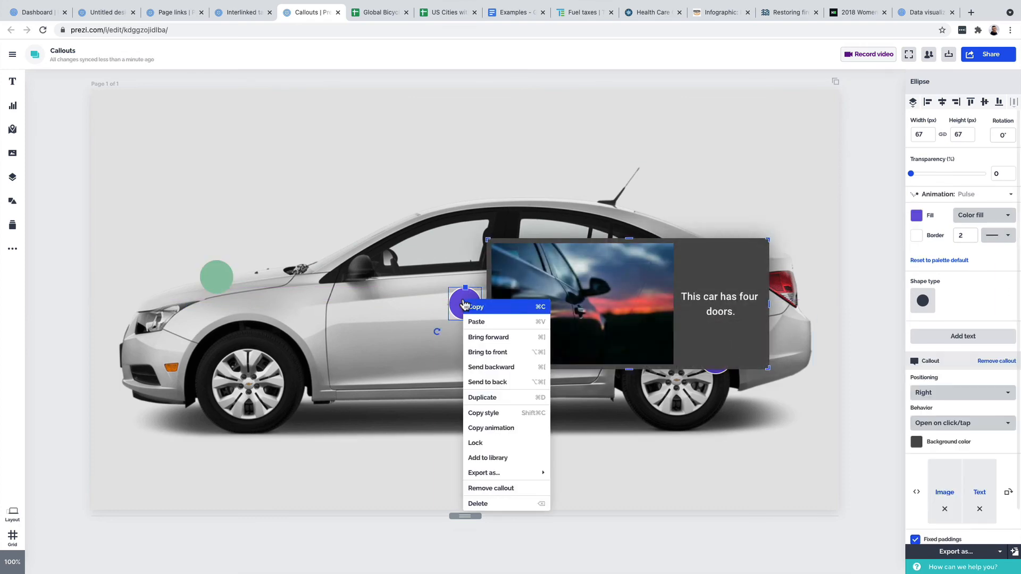
pyautogui.click(504, 413)
pyautogui.rightClick(220, 275)
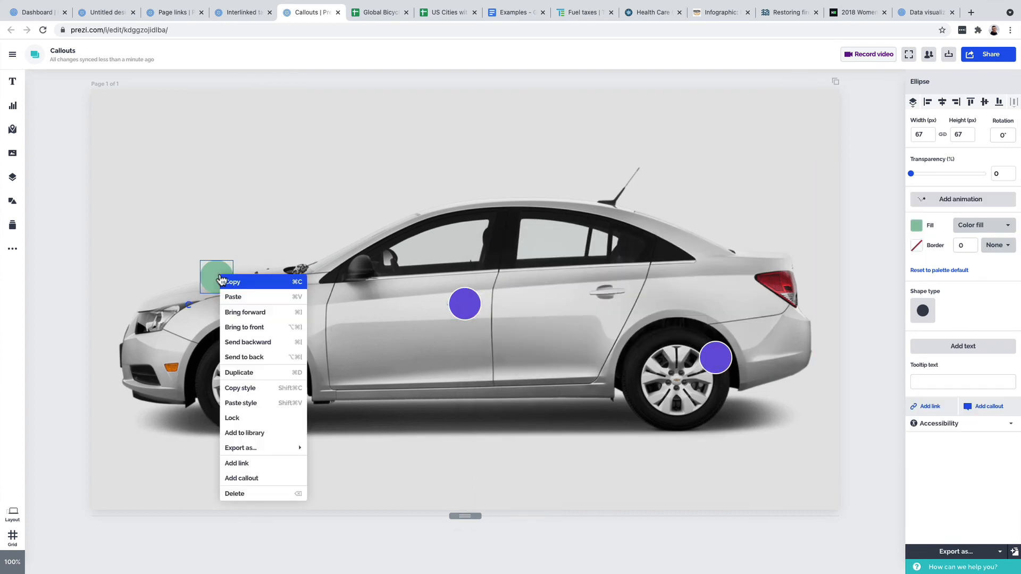
pyautogui.click(264, 414)
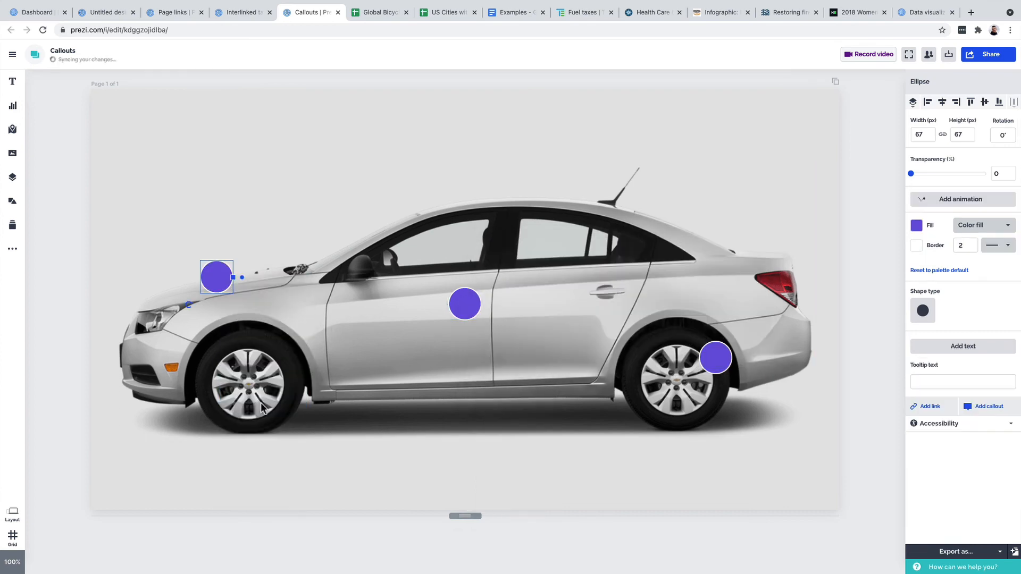
pyautogui.click(241, 217)
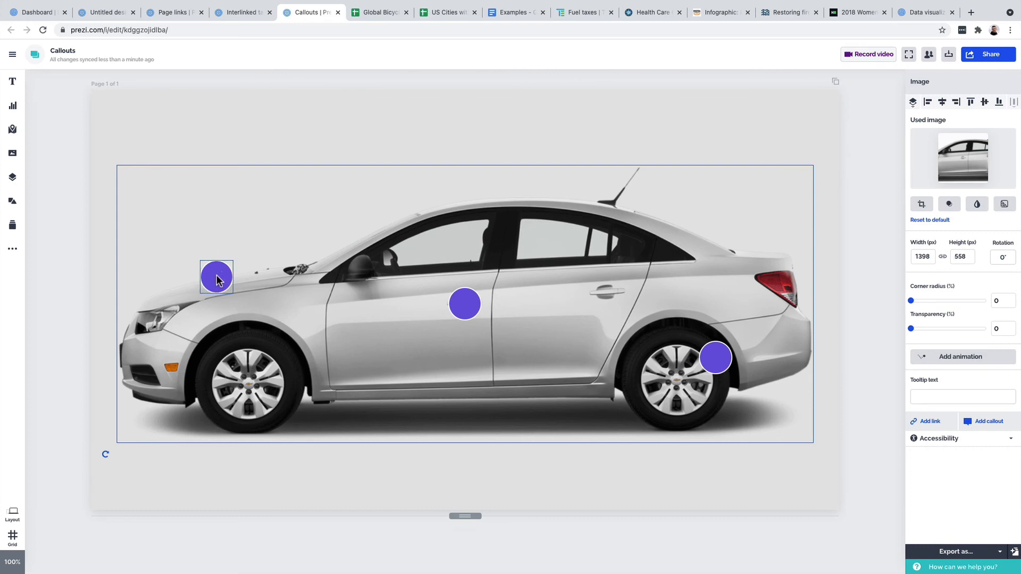
pyautogui.click(14, 202)
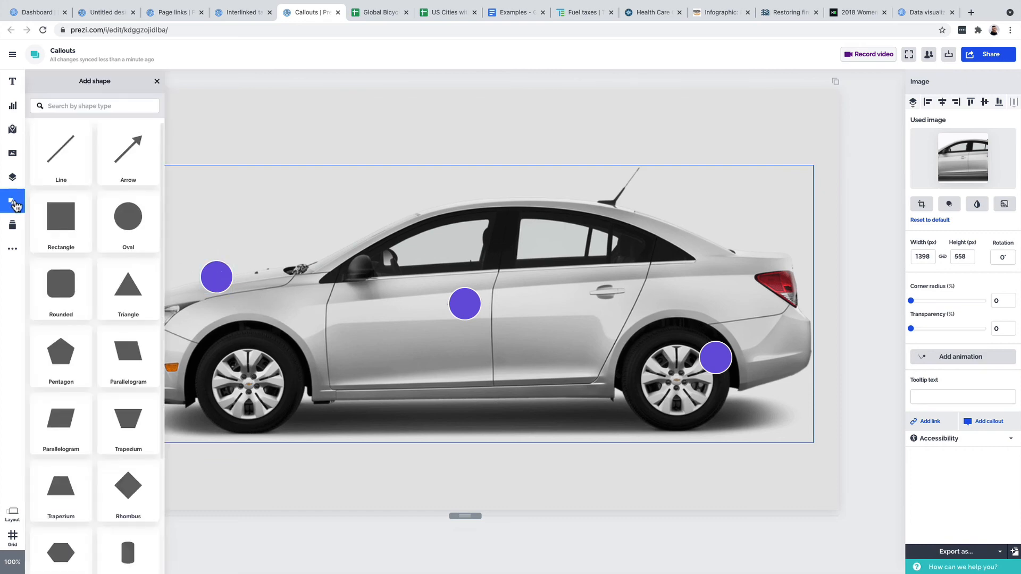
pyautogui.click(13, 204)
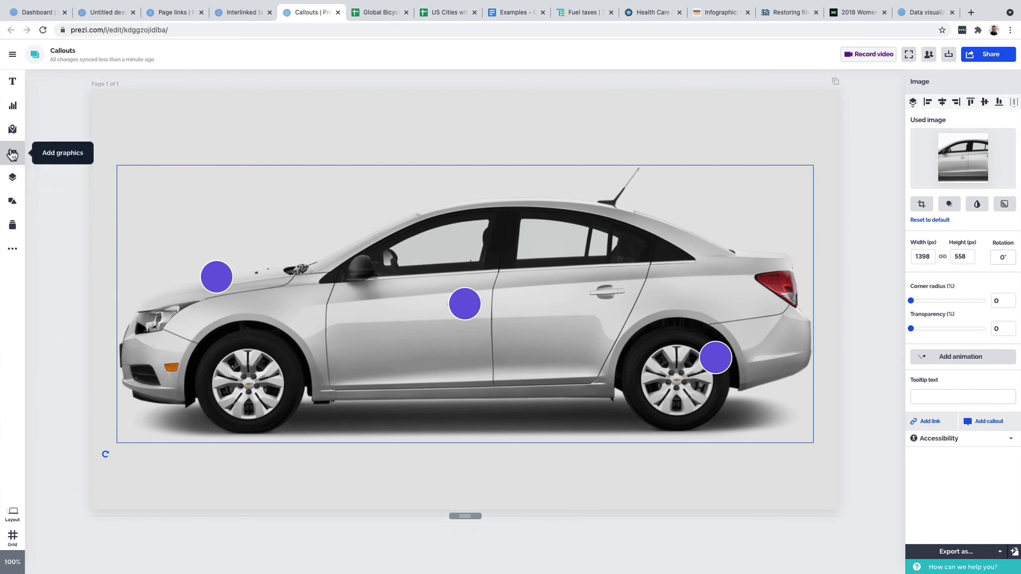
pyautogui.click(14, 156)
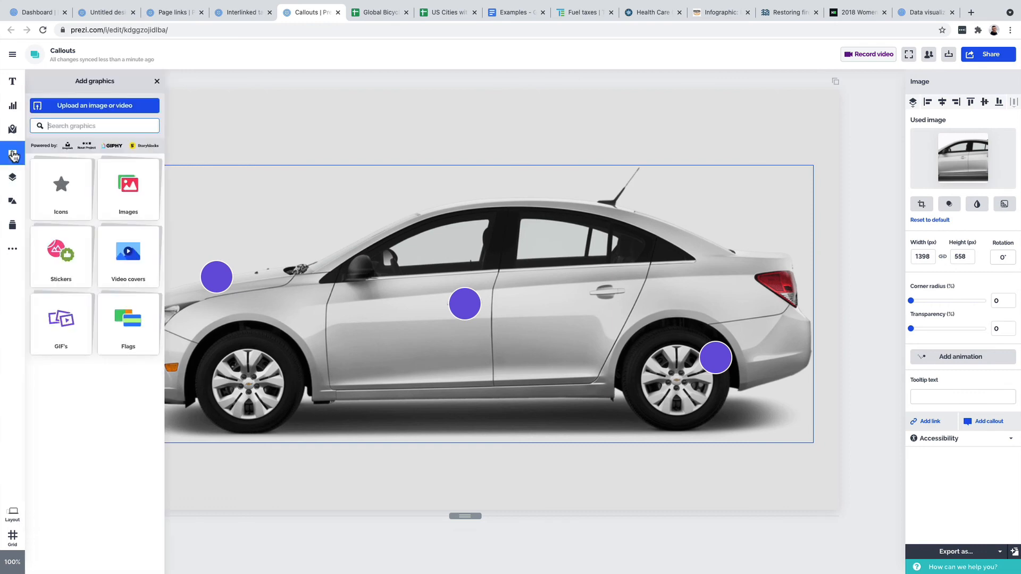
pyautogui.click(16, 158)
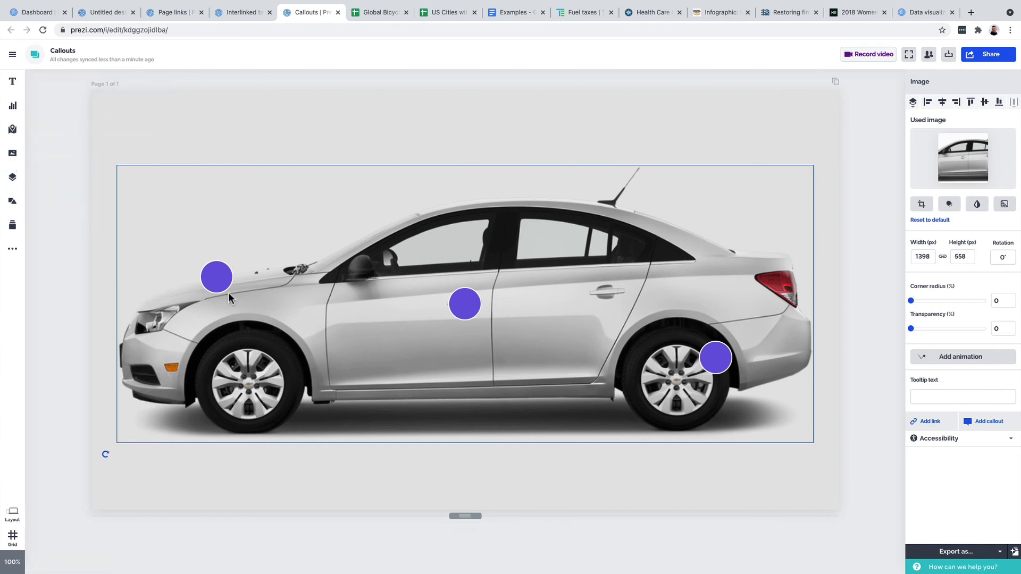
# Add a callout to the hood circle with the text "This car has a 2.0 litre engine.".
pyautogui.rightClick(217, 276)
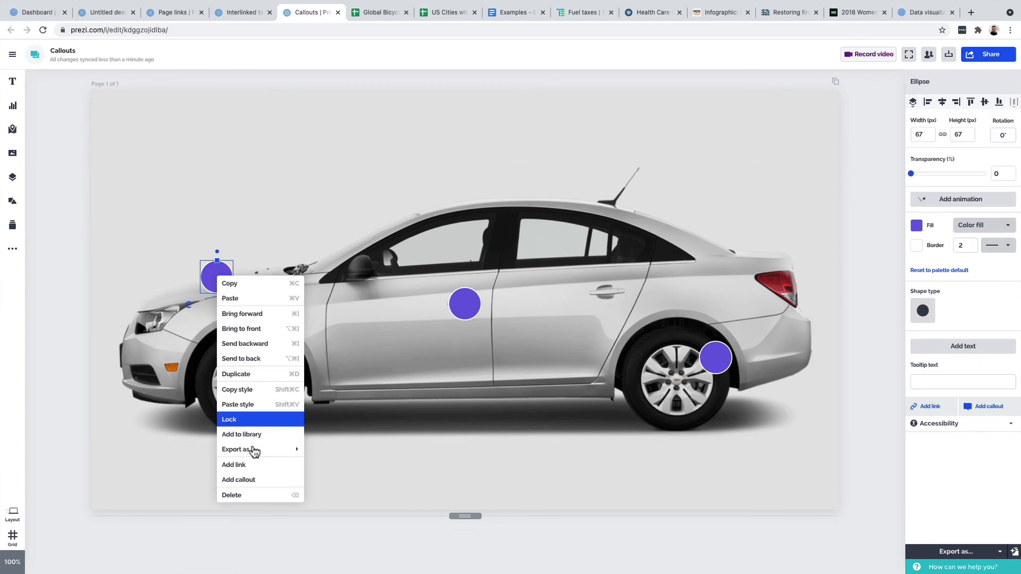
pyautogui.click(263, 480)
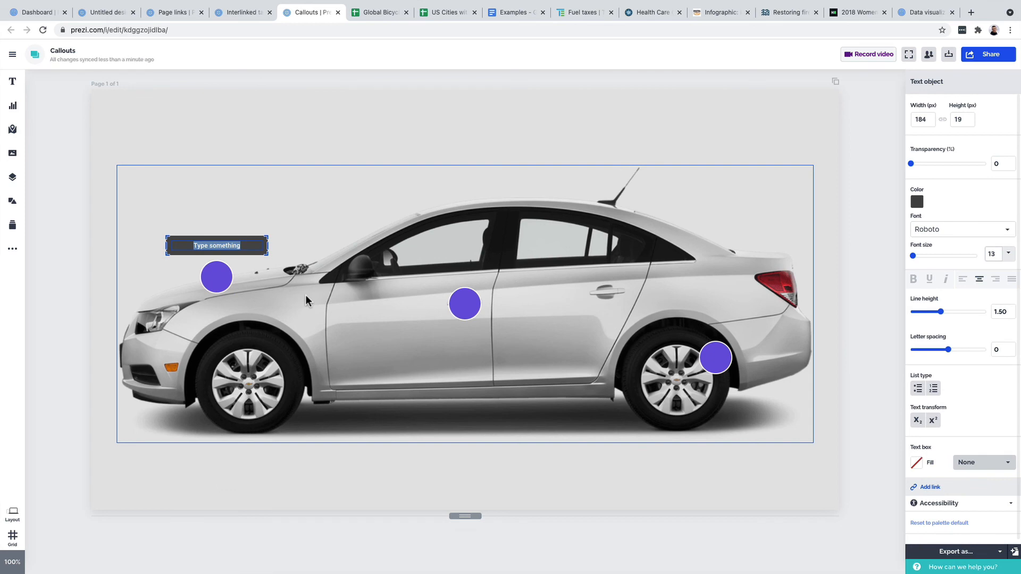
pyautogui.write('This car has a 2.0 litre engine.')
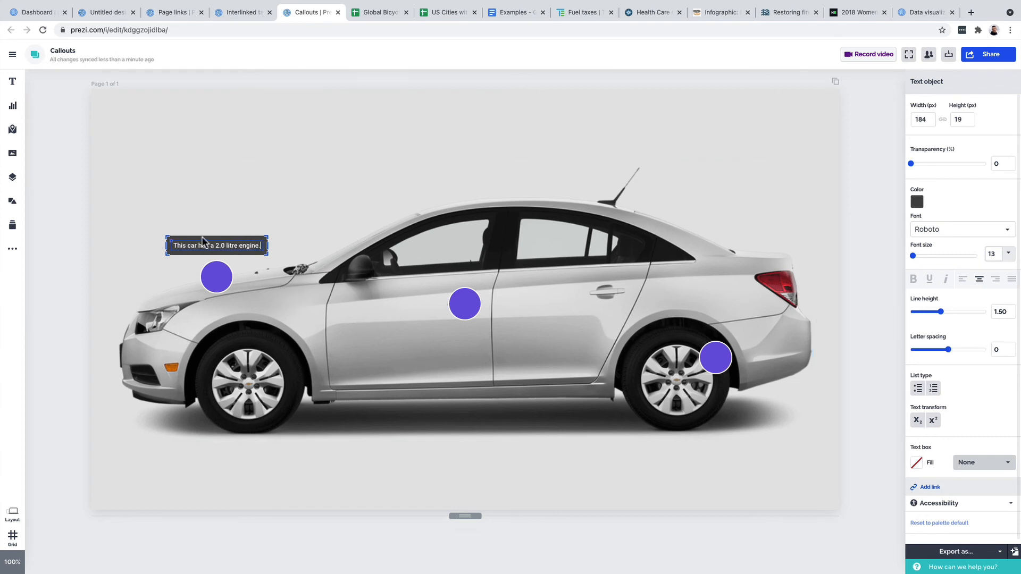
pyautogui.press('Escape')
# Set the hood callout's text color to white from the palette.
pyautogui.click(207, 243)
pyautogui.click(919, 204)
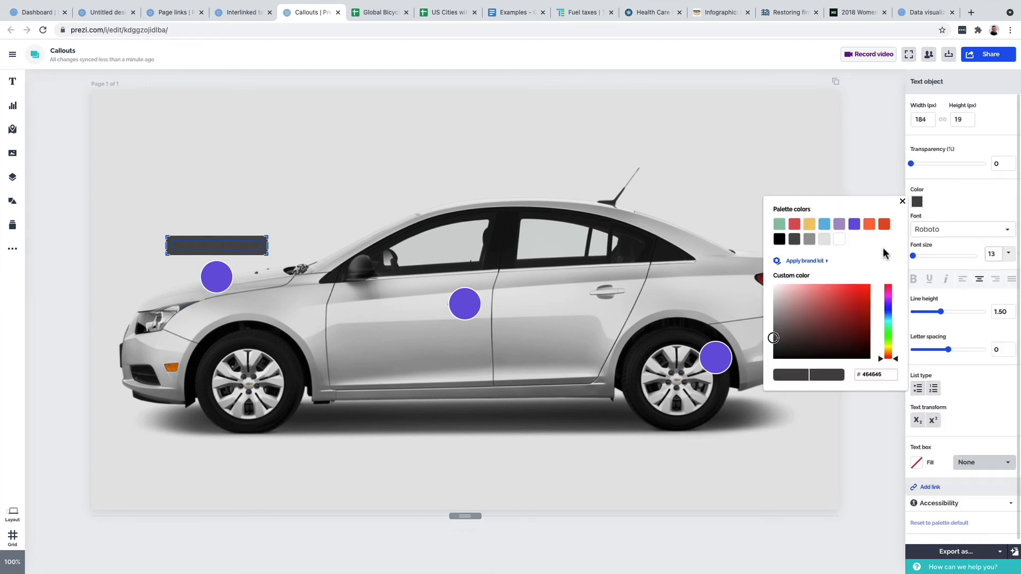
pyautogui.click(839, 239)
pyautogui.click(227, 237)
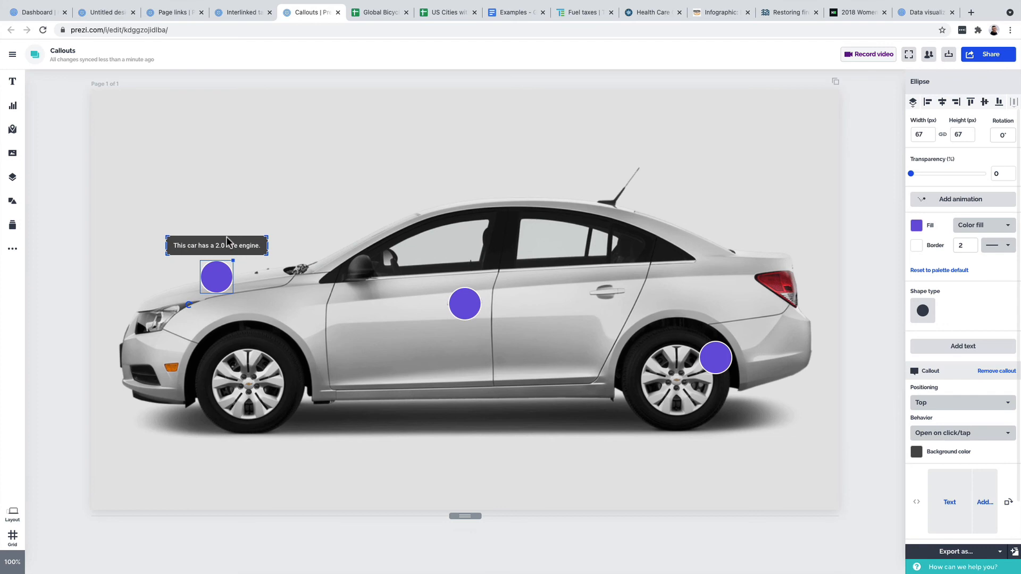
# Set the hood callout's positioning to Right and check its behavior options.
pyautogui.scroll(-1, 990, 298)
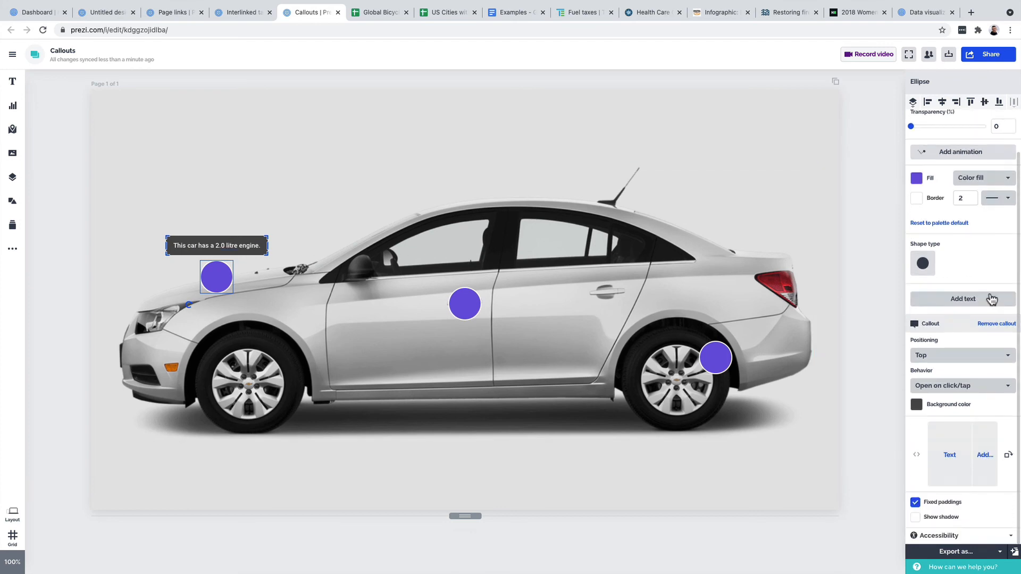
pyautogui.click(963, 360)
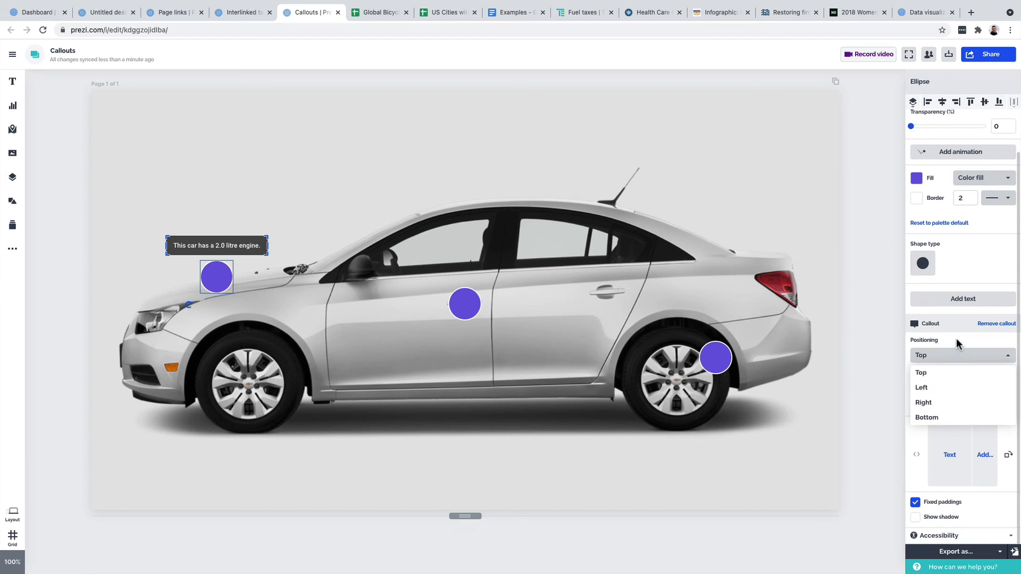
pyautogui.click(936, 403)
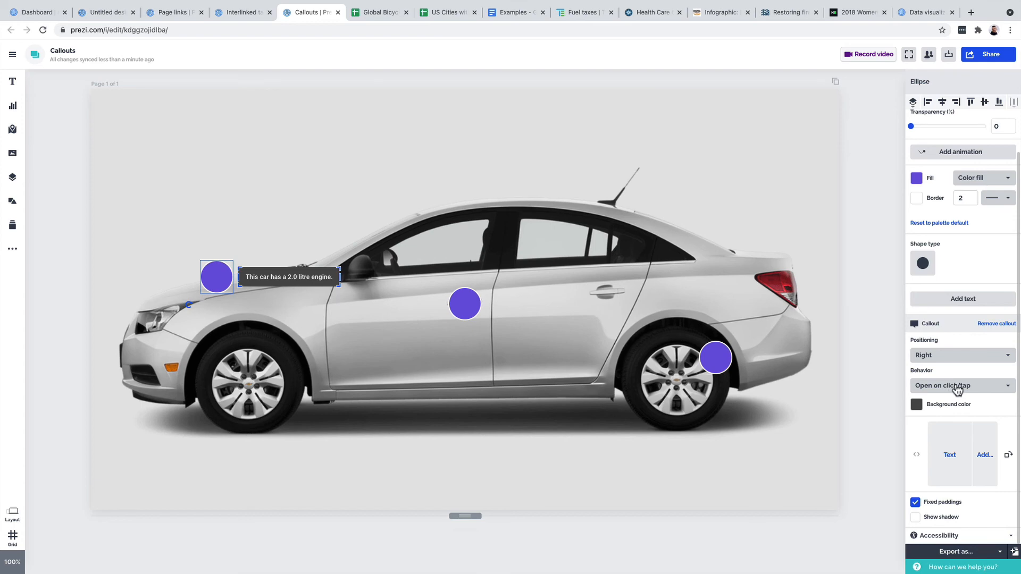
pyautogui.click(956, 388)
pyautogui.click(961, 368)
# Search images for "engine", add the first engine photo to the hood callout, and resize it to about 286 × 214 px.
pyautogui.click(984, 457)
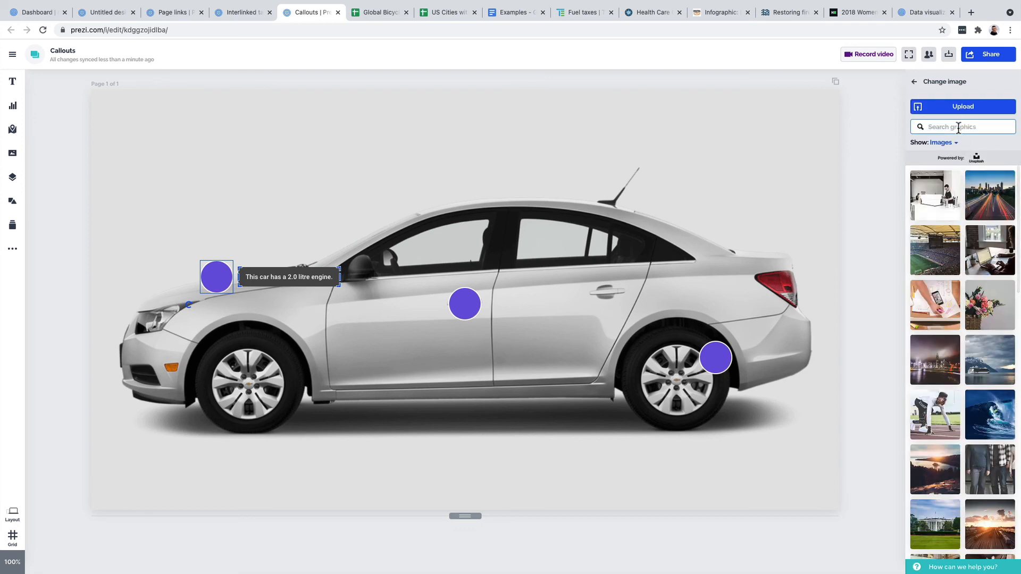
pyautogui.write('engine')
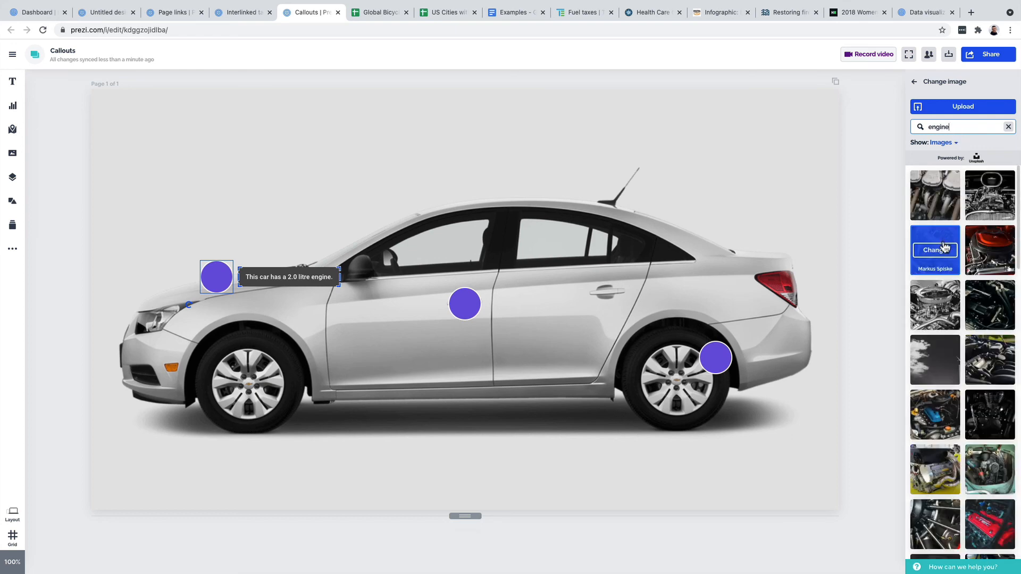
pyautogui.moveTo(943, 288)
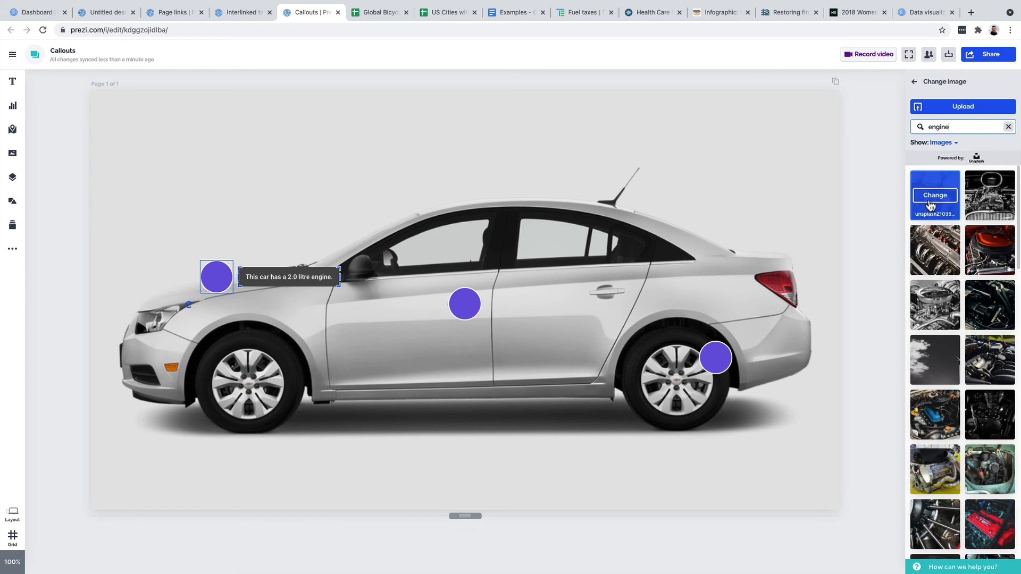
pyautogui.click(935, 197)
pyautogui.moveTo(394, 258); pyautogui.dragTo(439, 229)
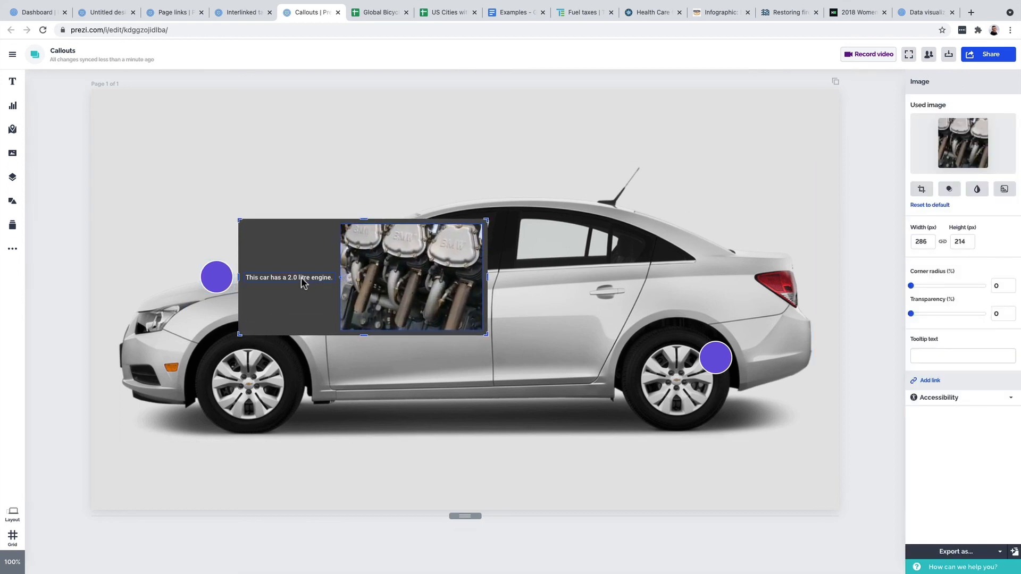
# Enlarge the hood callout's text box to about 207 px wide with a font size of 20.
pyautogui.click(319, 277)
pyautogui.moveTo(335, 272); pyautogui.dragTo(361, 280)
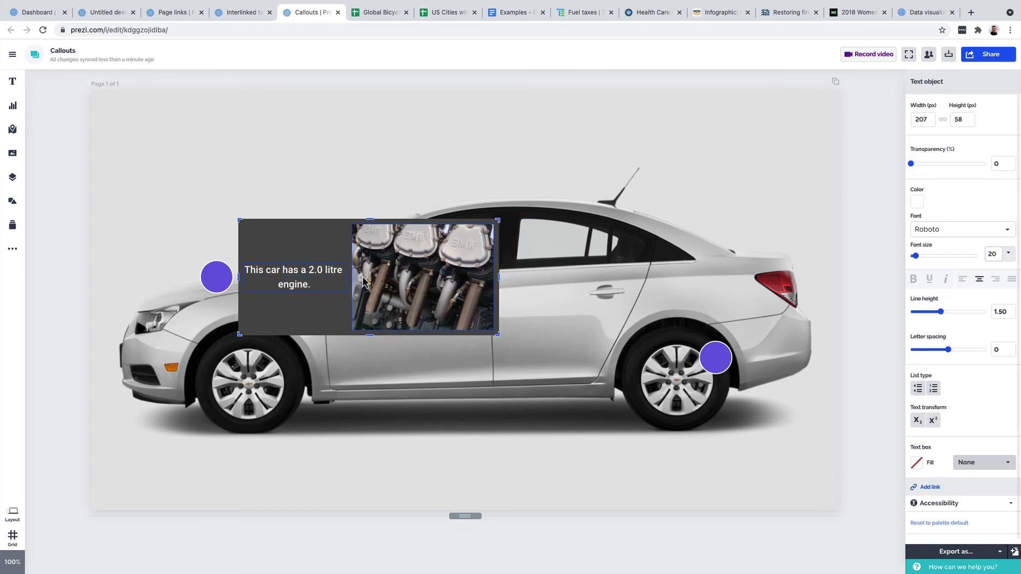
pyautogui.click(315, 307)
pyautogui.click(310, 278)
pyautogui.click(302, 234)
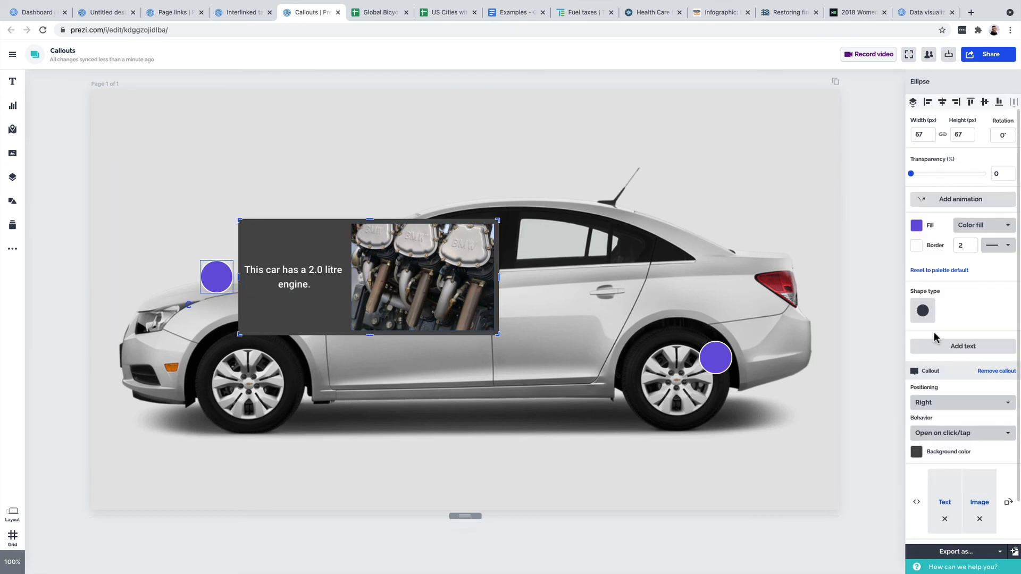
# Stack the hood callout's text above its image, turn on its shadow, and compare it with the door callout's settings.
pyautogui.scroll(-2, 948, 339)
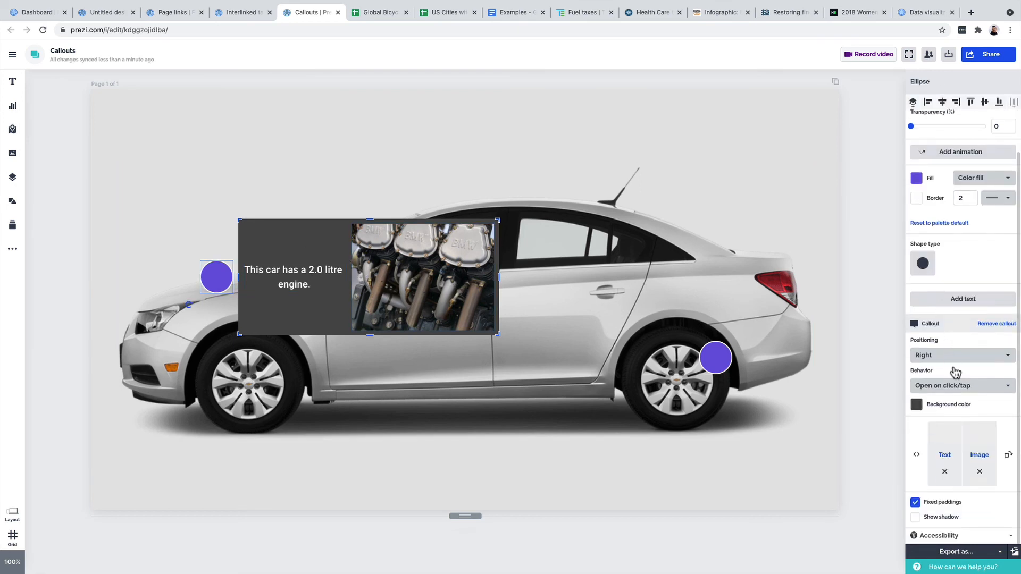
pyautogui.click(1009, 455)
pyautogui.click(930, 518)
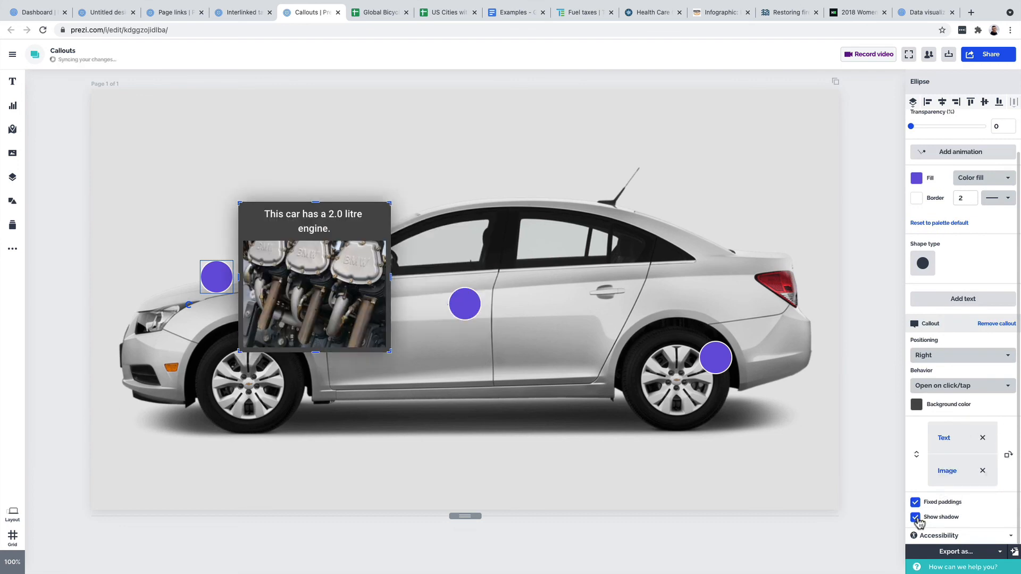
pyautogui.click(463, 306)
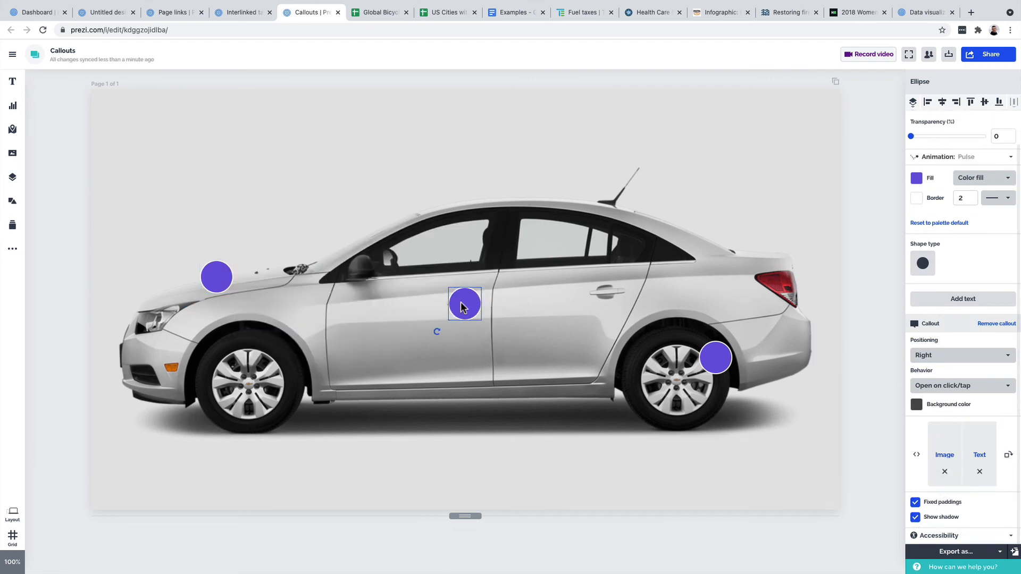
pyautogui.click(216, 277)
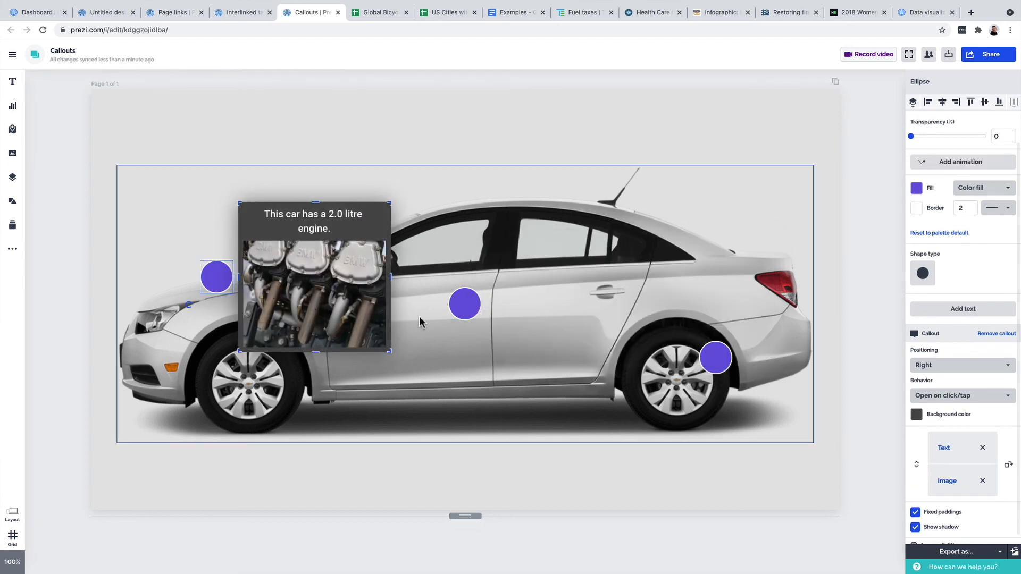
# Preview the design in full screen and open the rear wheel, door and hood callouts.
pyautogui.click(908, 53)
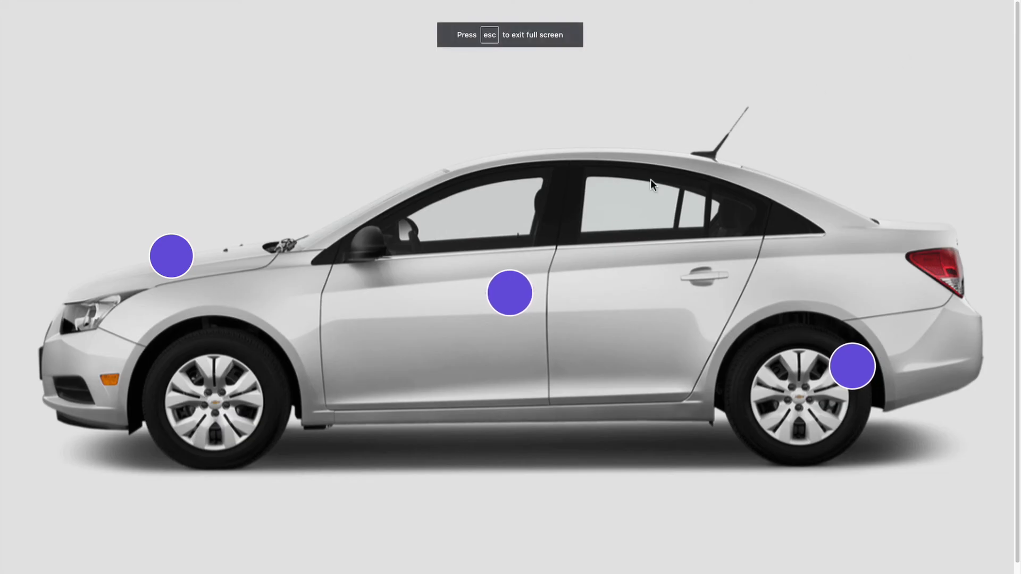
pyautogui.click(856, 362)
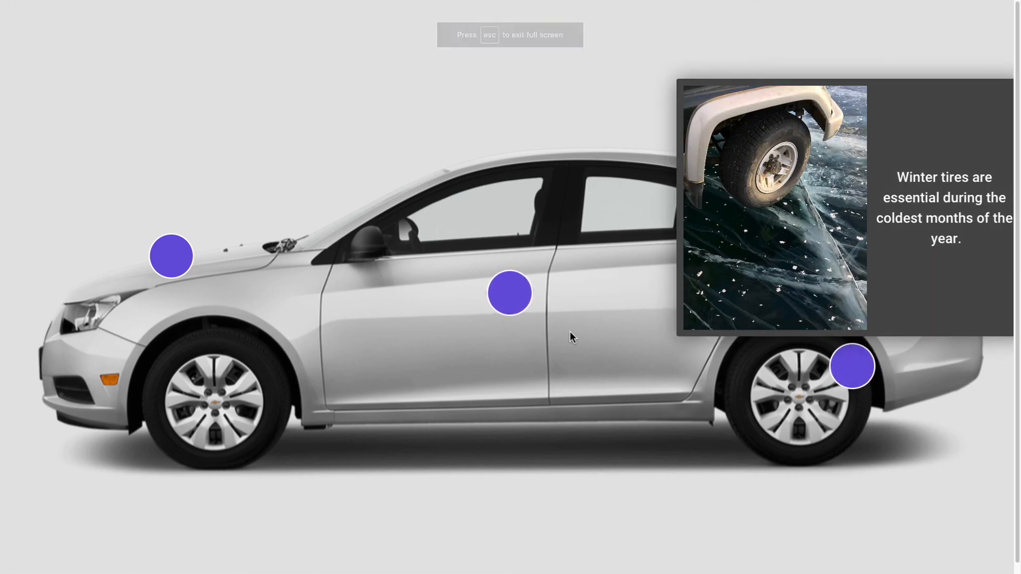
pyautogui.click(511, 292)
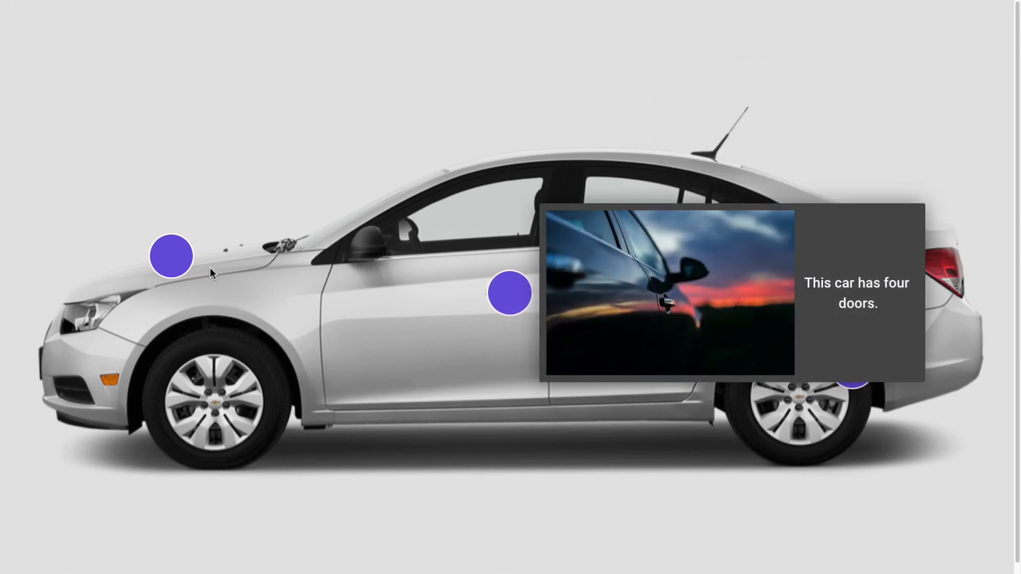
pyautogui.click(176, 260)
pyautogui.press('Escape')
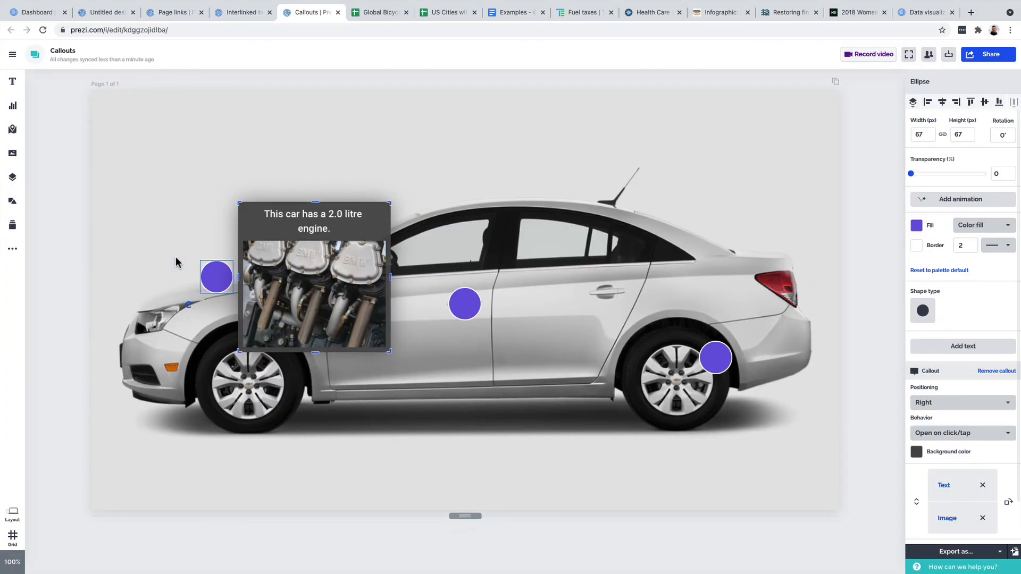
# Check the link option for the hood callout's text without adding a link, and deselect the callout.
pyautogui.doubleClick(309, 214)
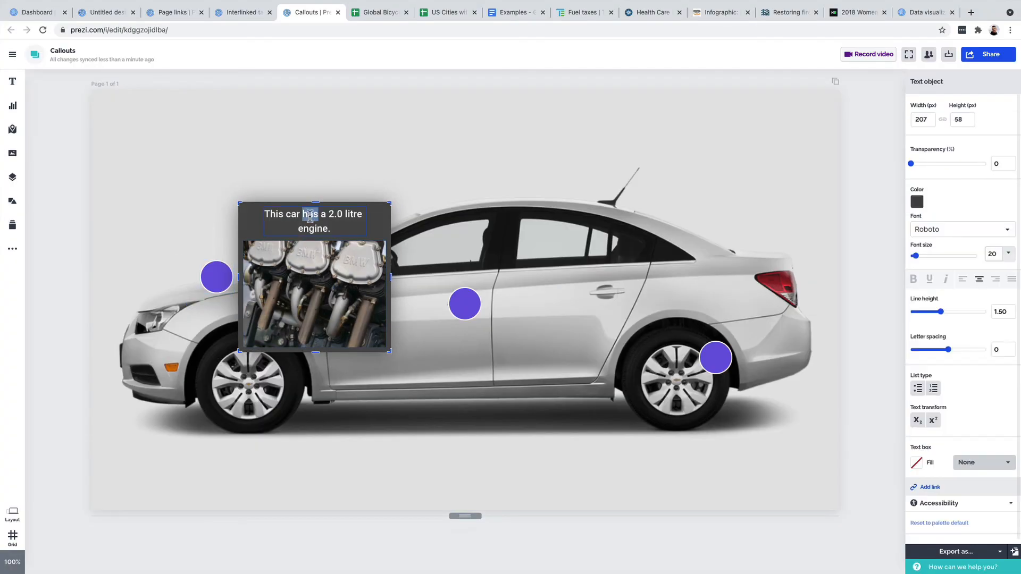
pyautogui.click(372, 225)
pyautogui.rightClick(328, 224)
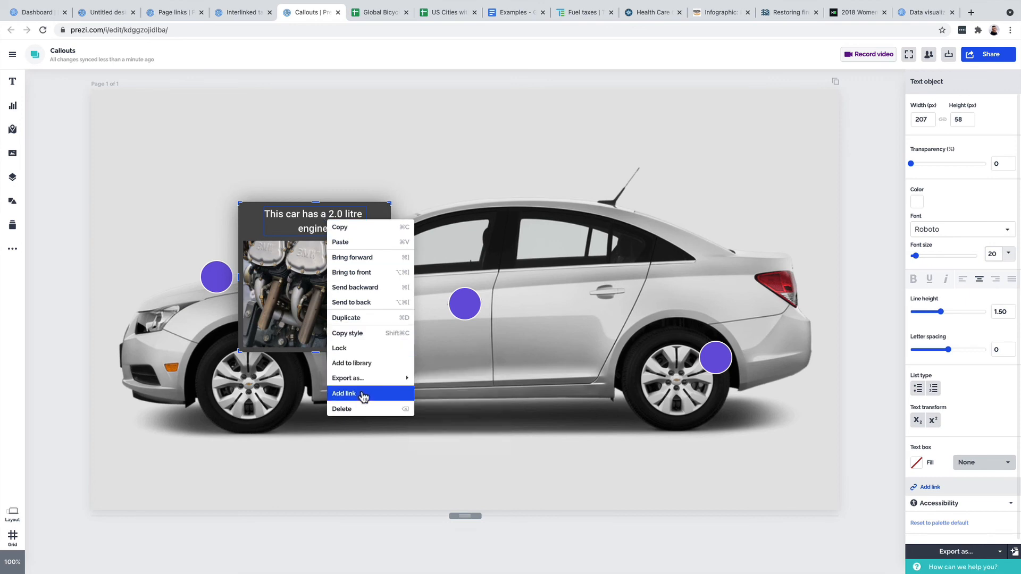
pyautogui.click(252, 220)
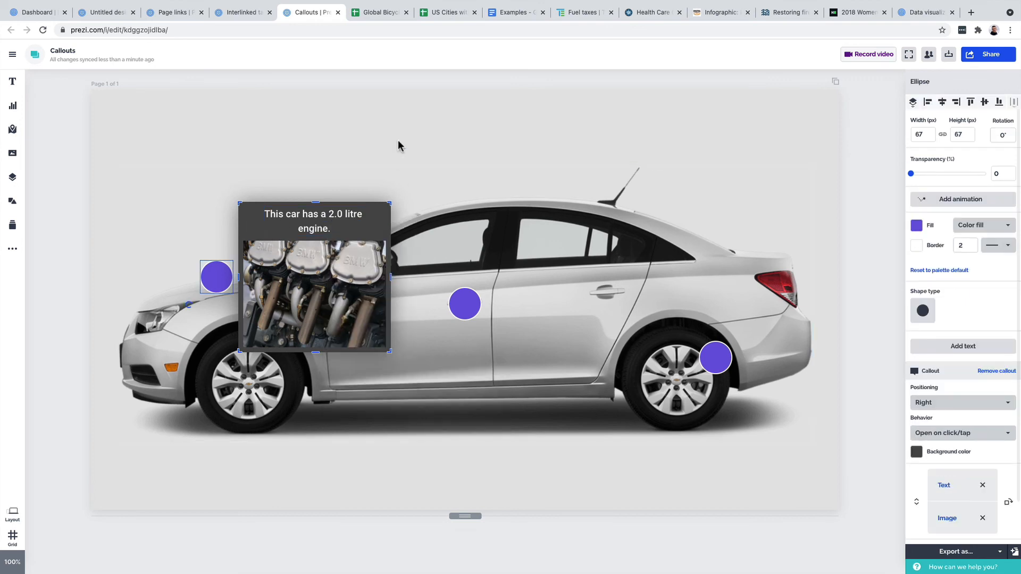
pyautogui.click(398, 141)
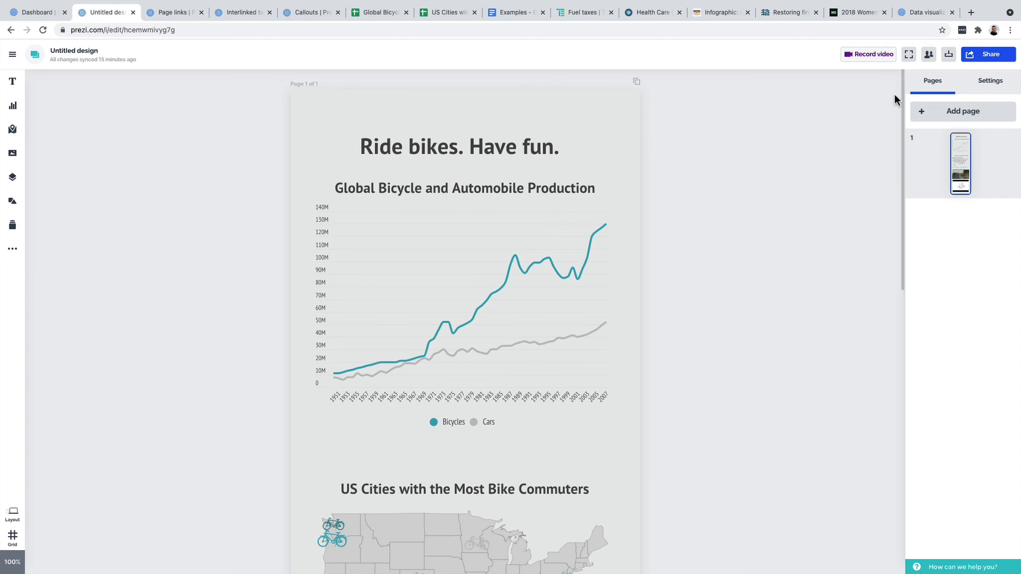
# Open the download page of the bicycle infographic and review its PNG, JPG and PDF export options.
pyautogui.click(950, 55)
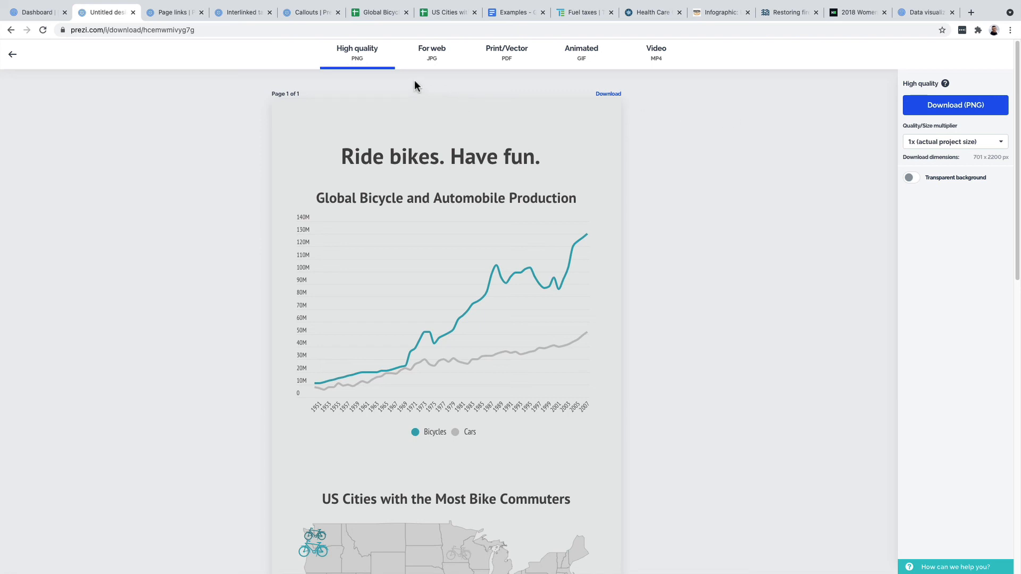
pyautogui.click(425, 58)
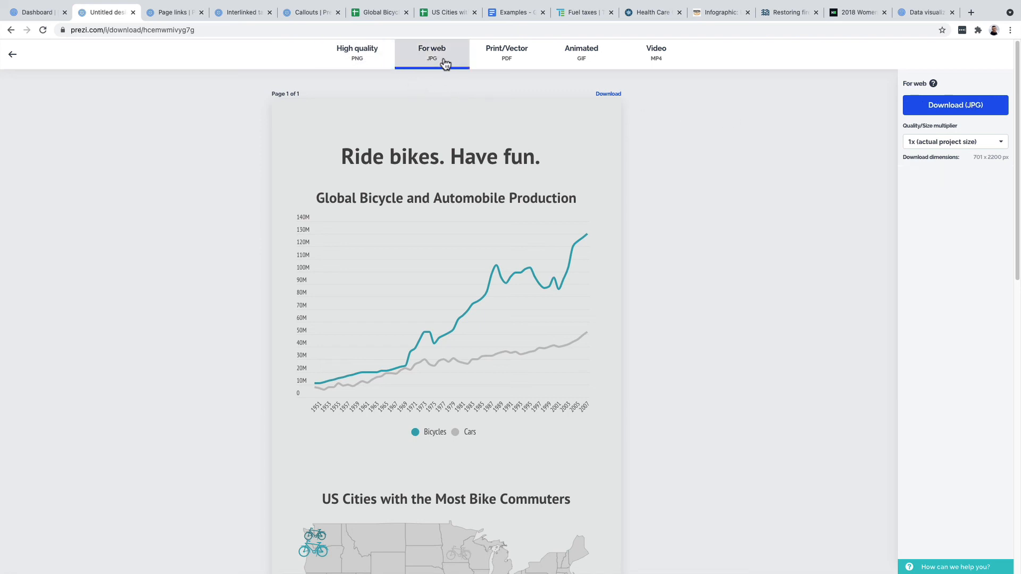
pyautogui.click(491, 65)
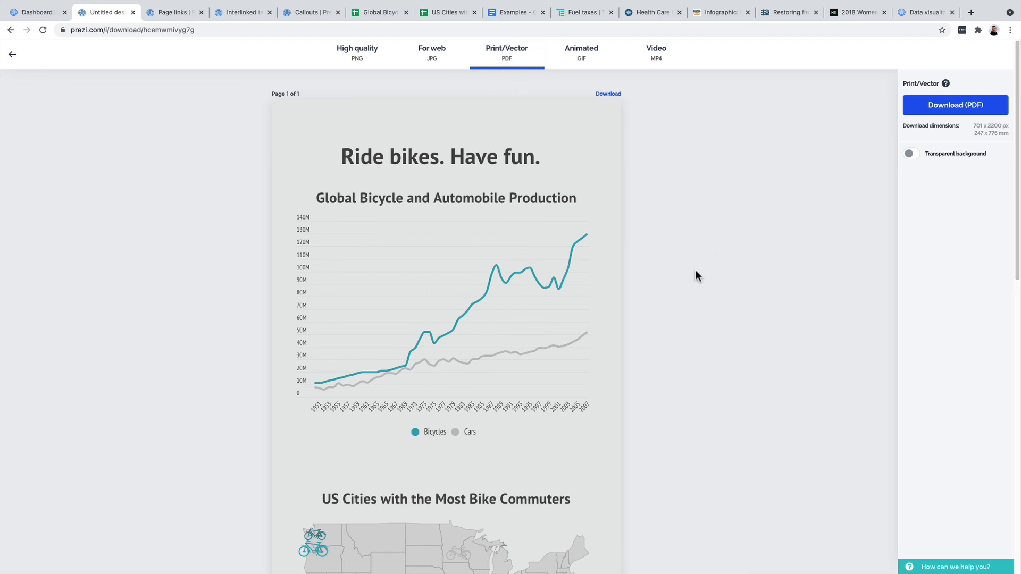
pyautogui.scroll(-5, 696, 271)
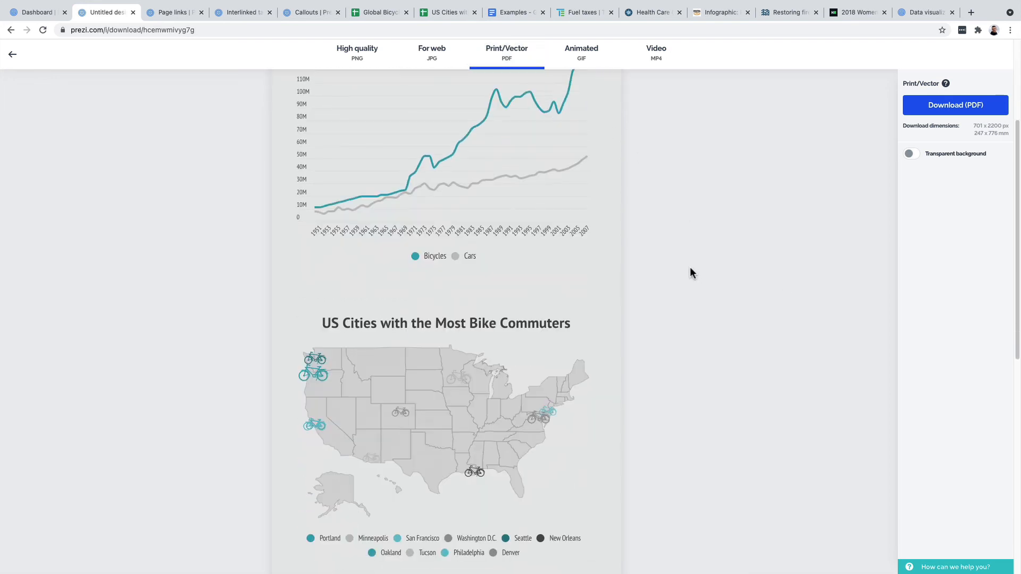
pyautogui.scroll(-10, 690, 272)
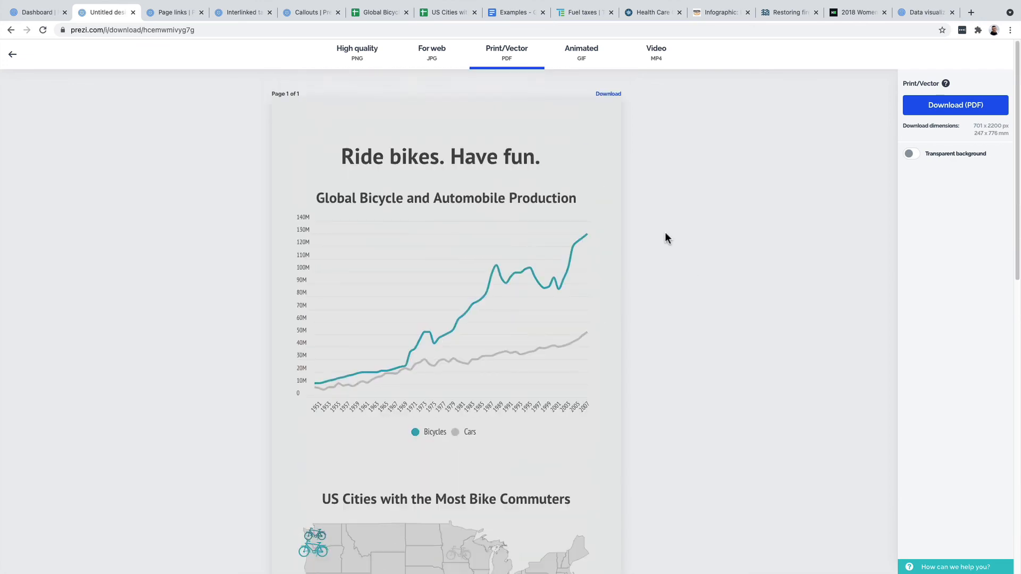
# Try the transparent background option for the PDF export and switch it back off.
pyautogui.click(353, 62)
pyautogui.click(515, 60)
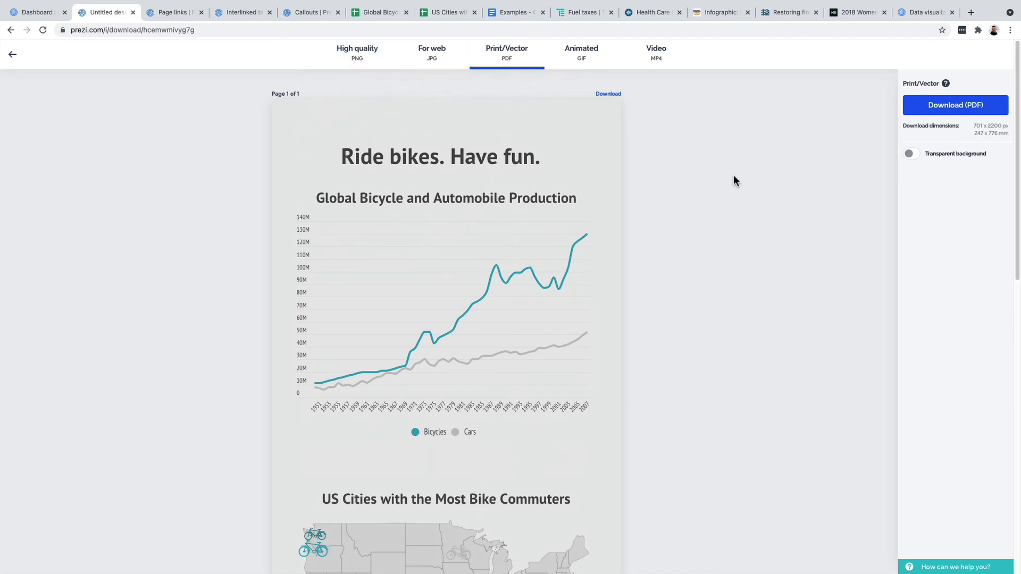
pyautogui.click(912, 155)
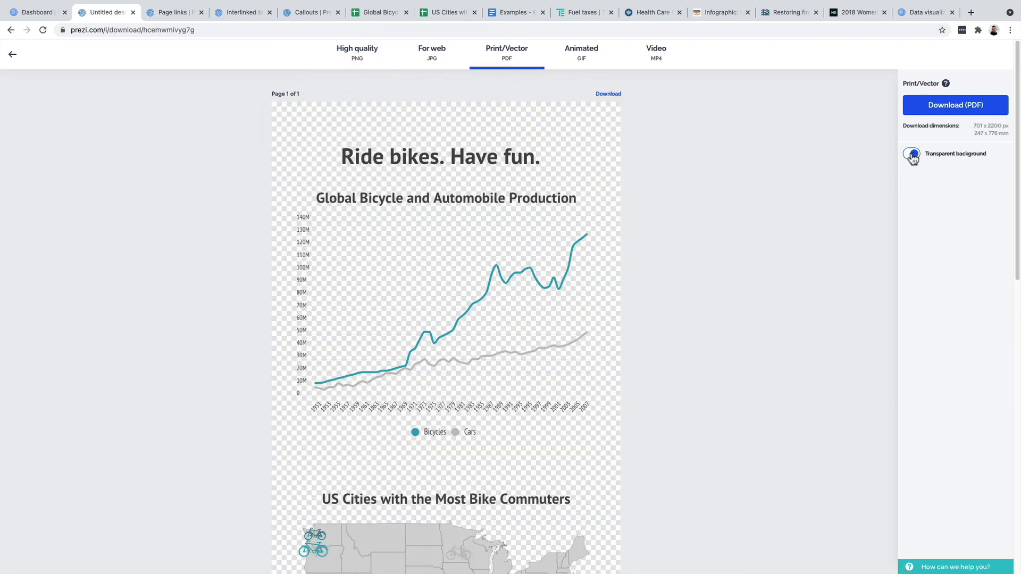
pyautogui.click(913, 155)
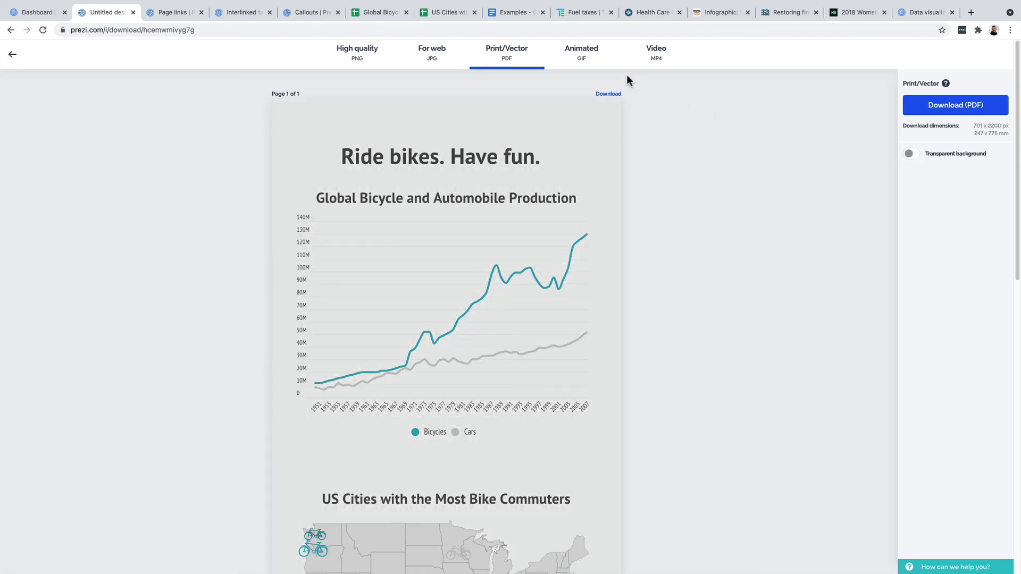
# Compare the animated GIF, MP4 video and PNG download settings, and return to the infographic editor.
pyautogui.click(596, 68)
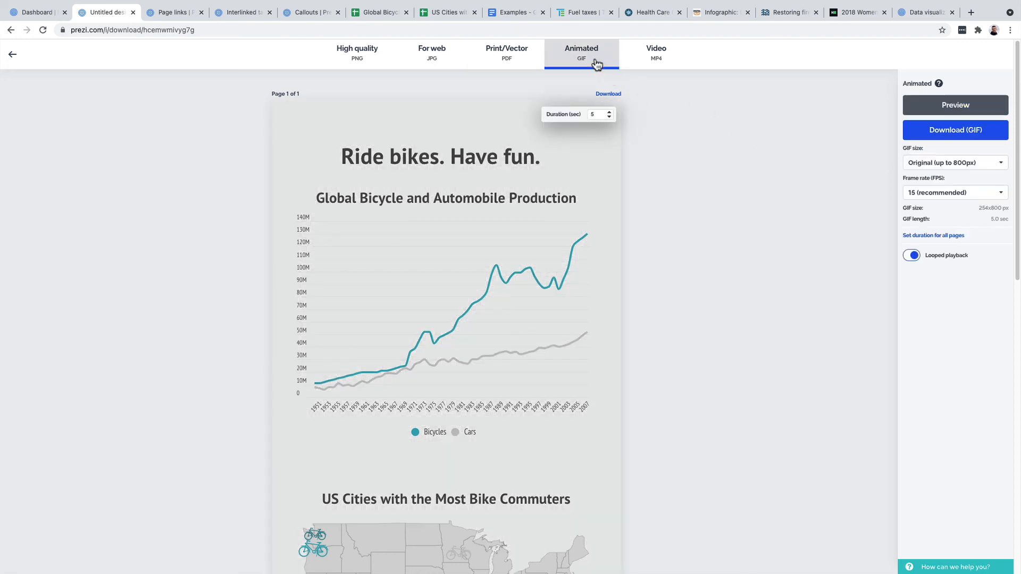
pyautogui.click(668, 63)
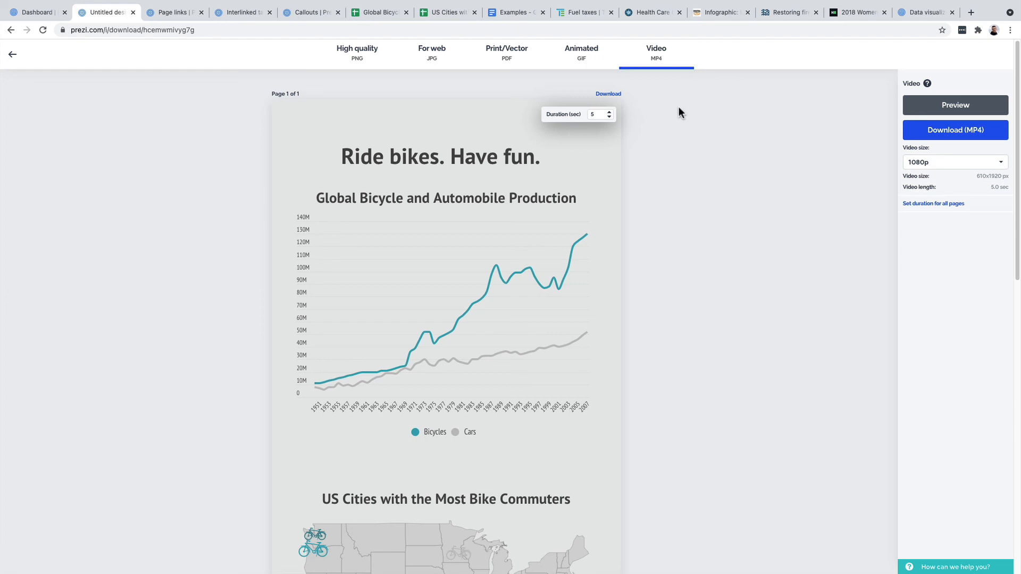
pyautogui.click(591, 62)
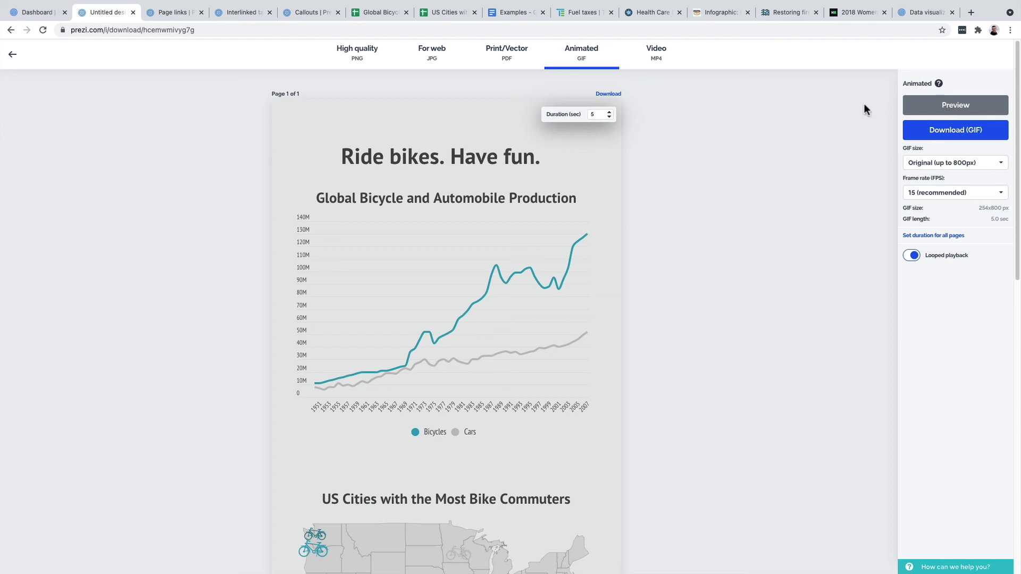
pyautogui.click(346, 64)
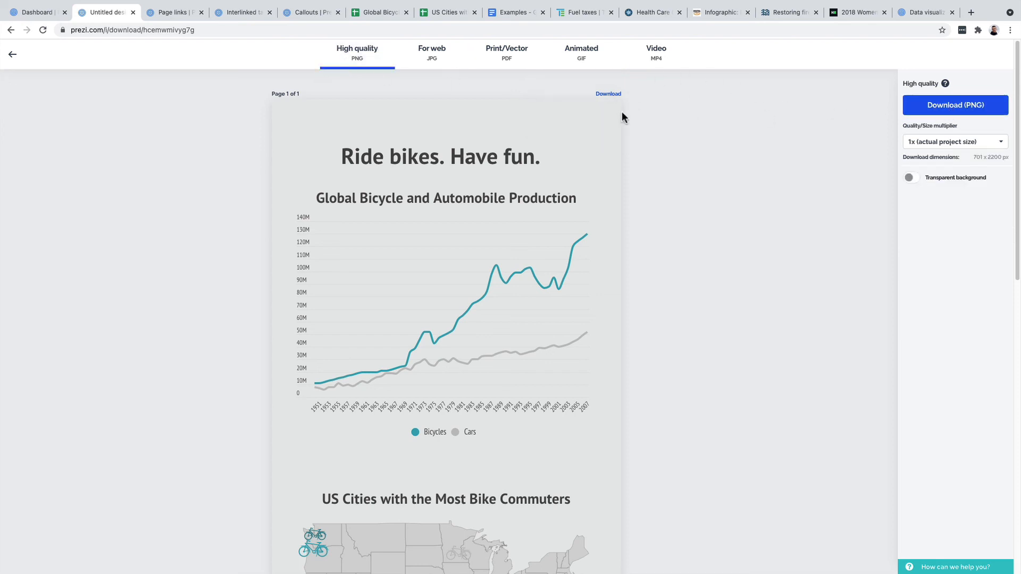
pyautogui.click(13, 55)
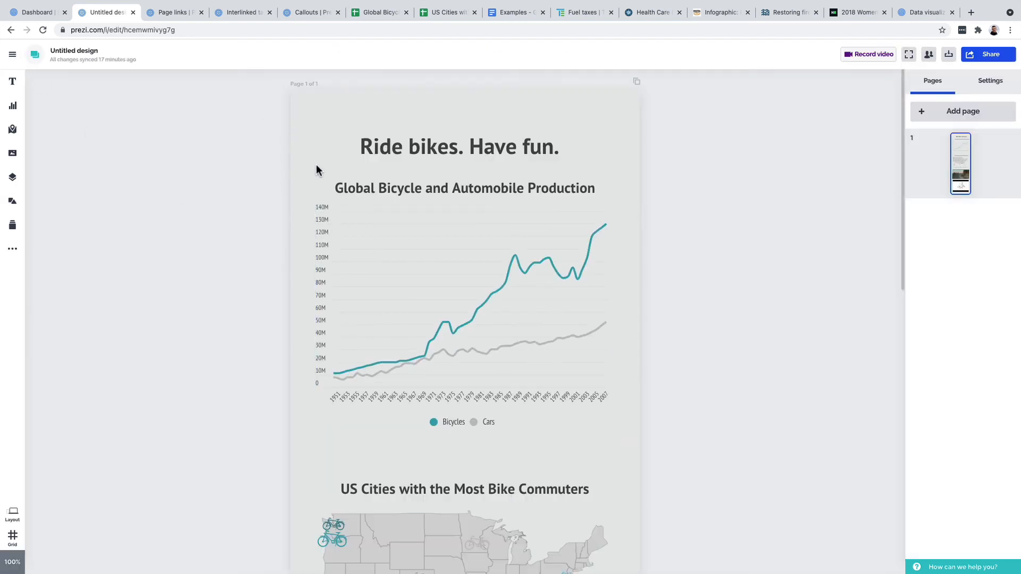
# Select the bicycle and automobile production chart with its heading, examine the export formats for the selection, and dismiss them.
pyautogui.moveTo(317, 196); pyautogui.dragTo(593, 434)
pyautogui.rightClick(429, 231)
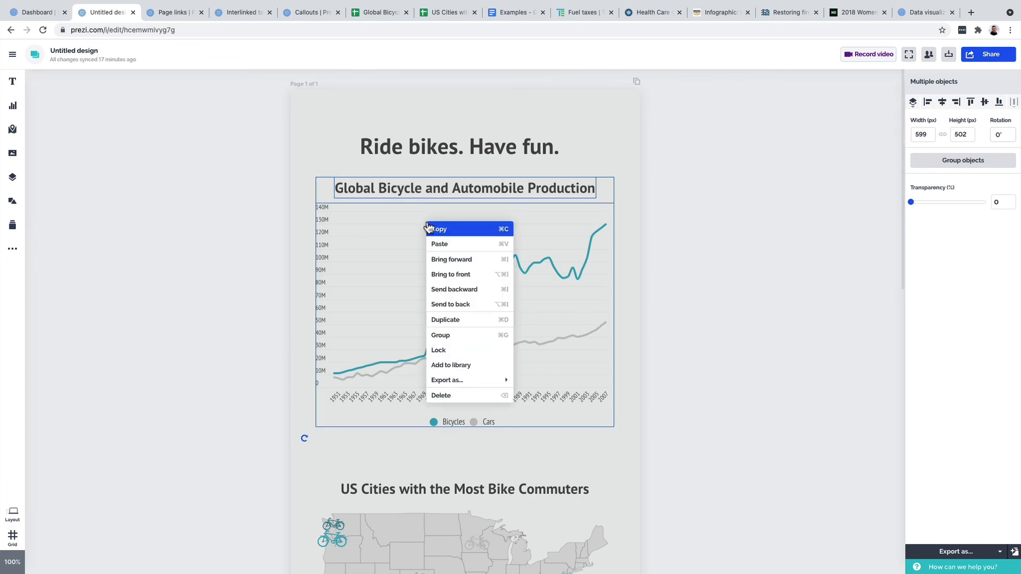
pyautogui.moveTo(482, 382)
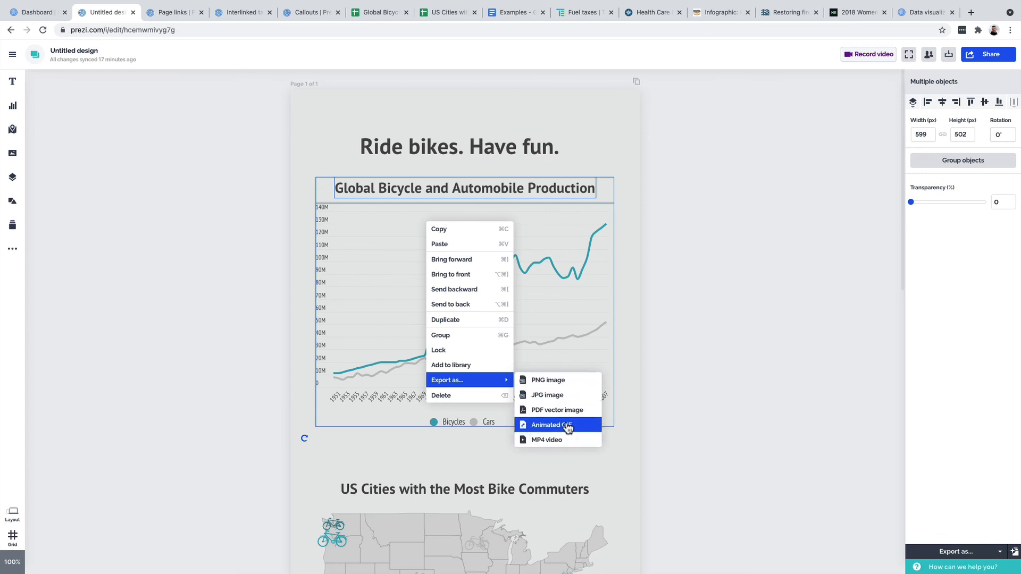
pyautogui.click(632, 261)
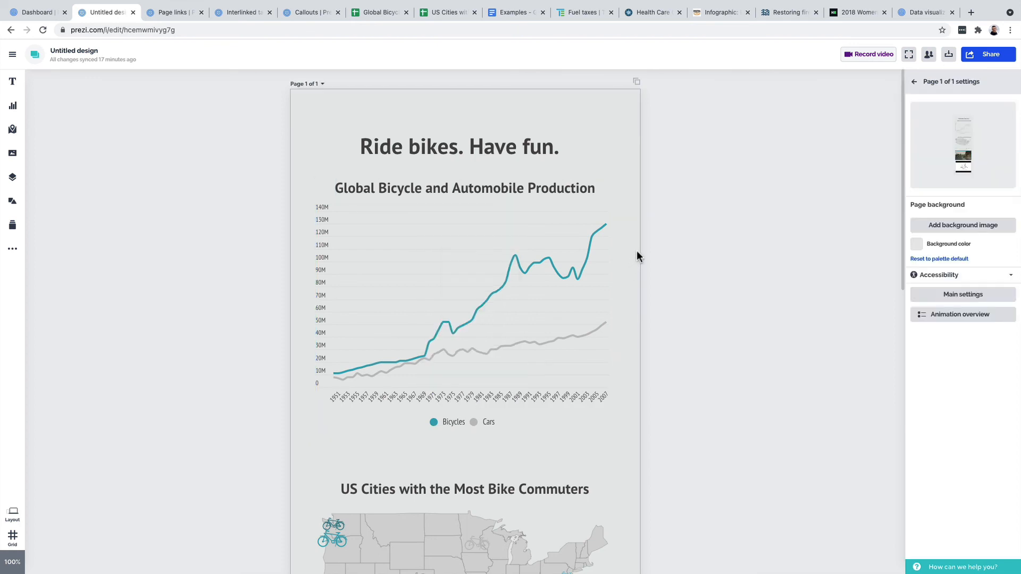
# Create a private share link for the infographic and change its visibility to anyone on the web.
pyautogui.click(990, 56)
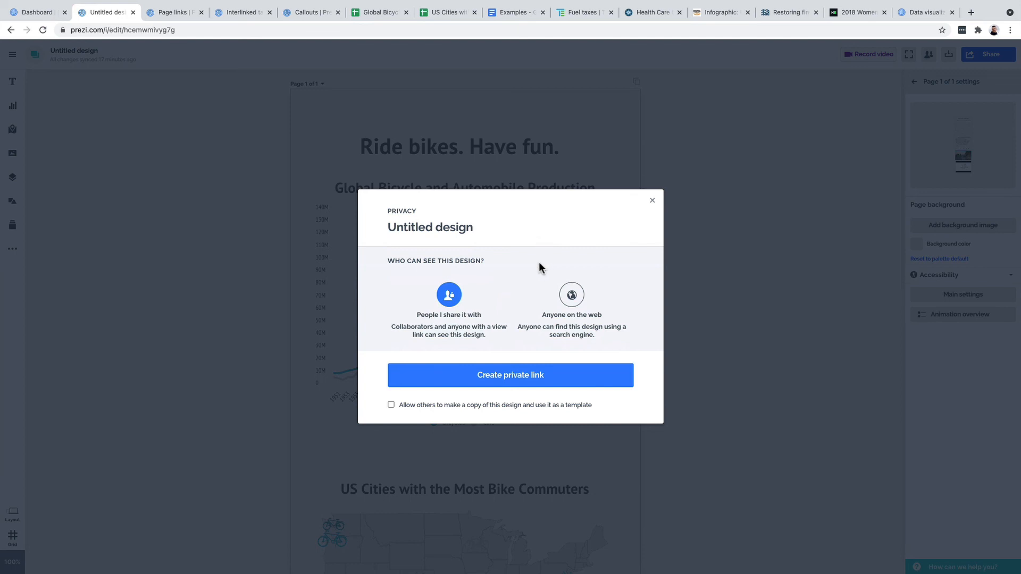
pyautogui.click(541, 378)
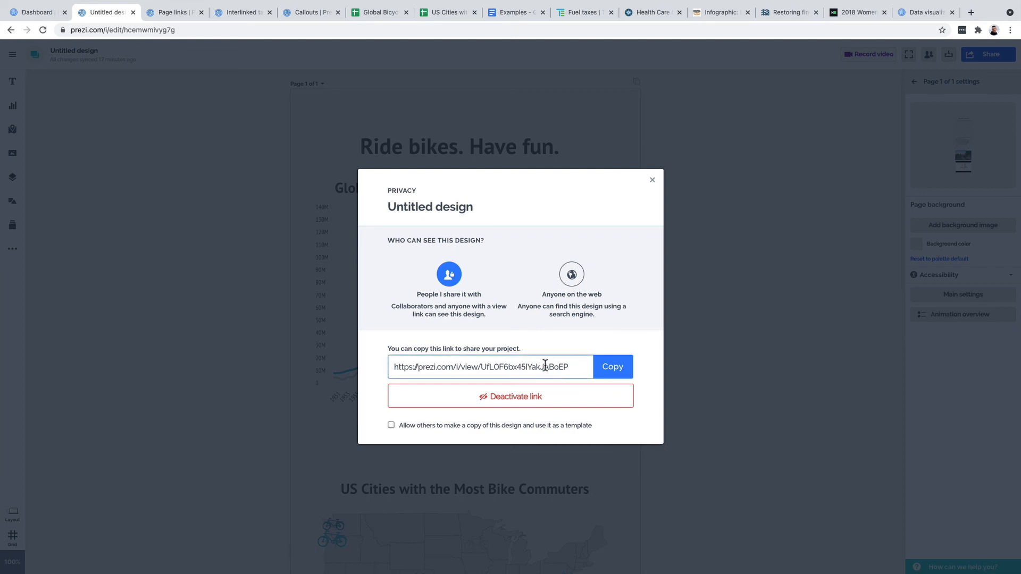
pyautogui.click(573, 274)
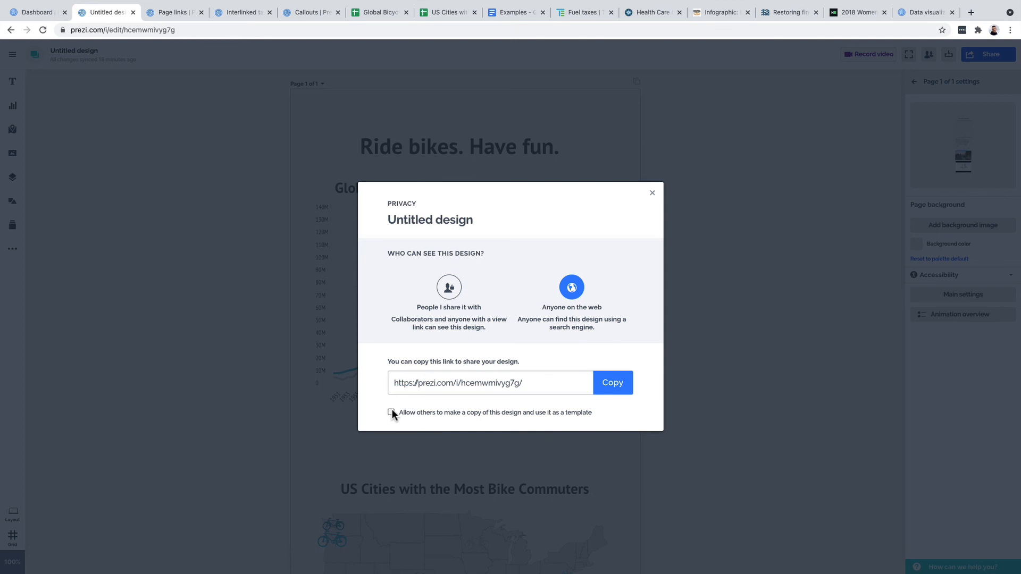
# Copy the infographic's public link and open it in the browser tab that holds the Page links design.
pyautogui.doubleClick(499, 382)
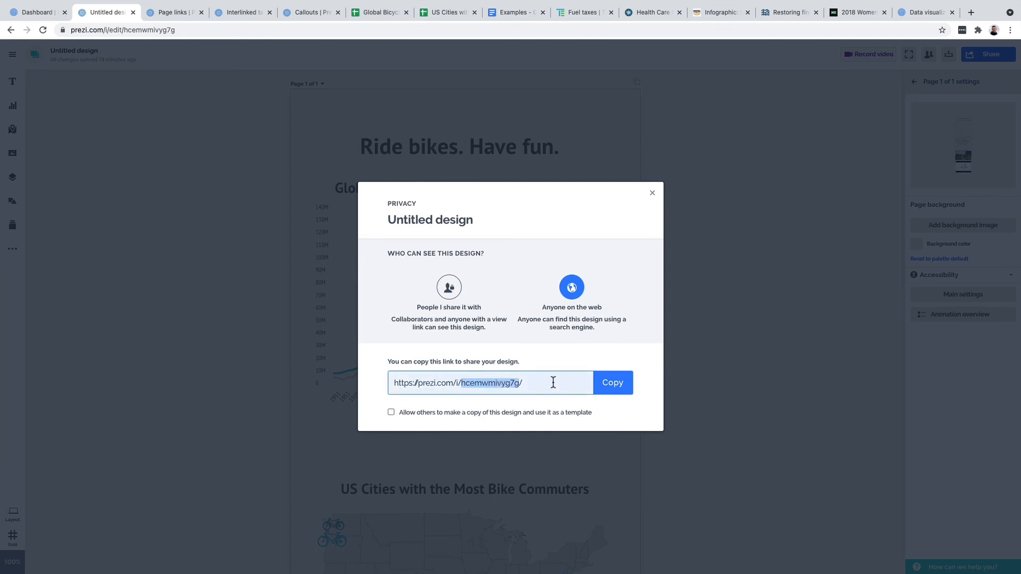
pyautogui.click(603, 388)
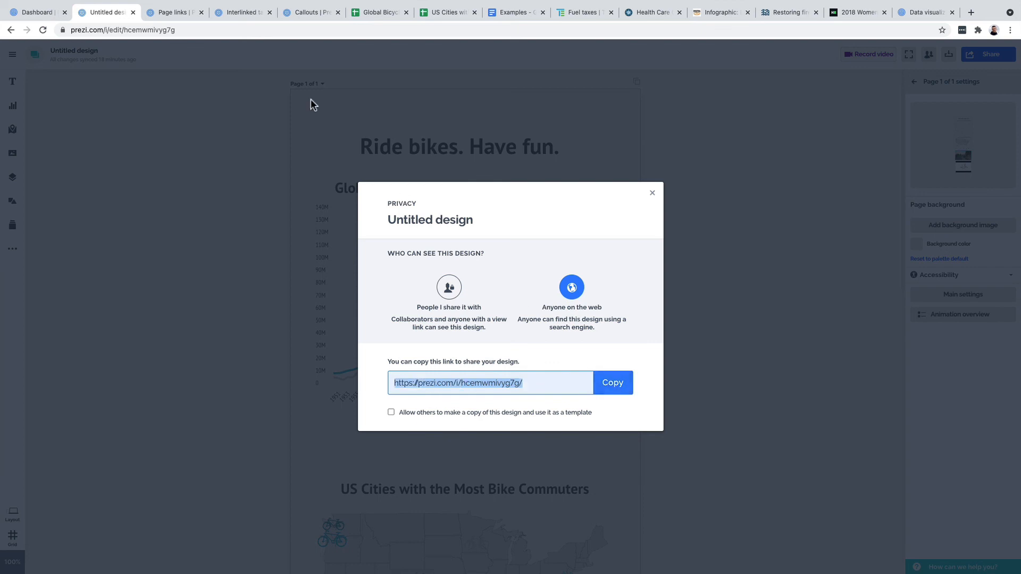
pyautogui.click(179, 12)
pyautogui.click(187, 26)
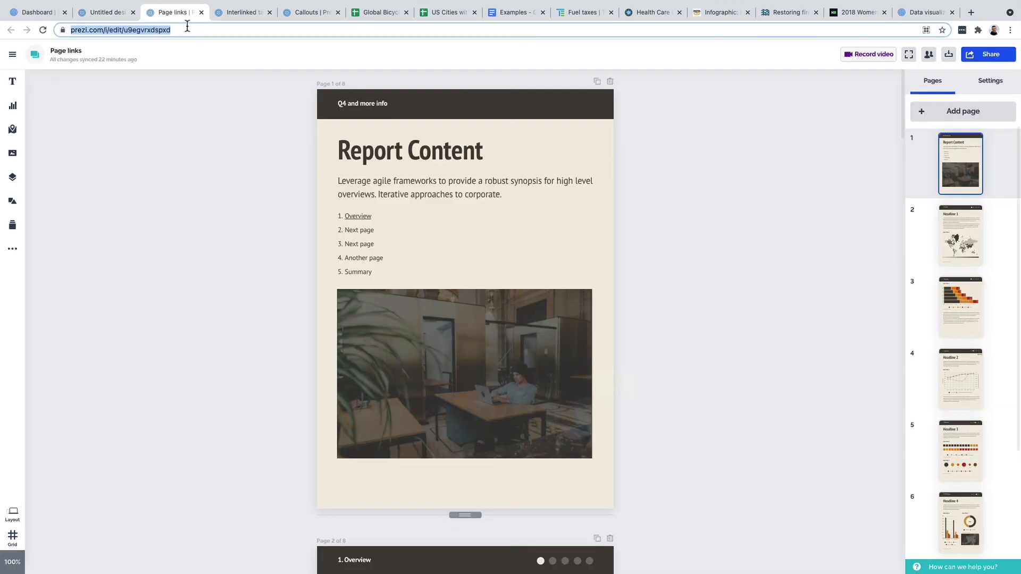
pyautogui.hotkey('ctrl', 'v')
pyautogui.press('Return')
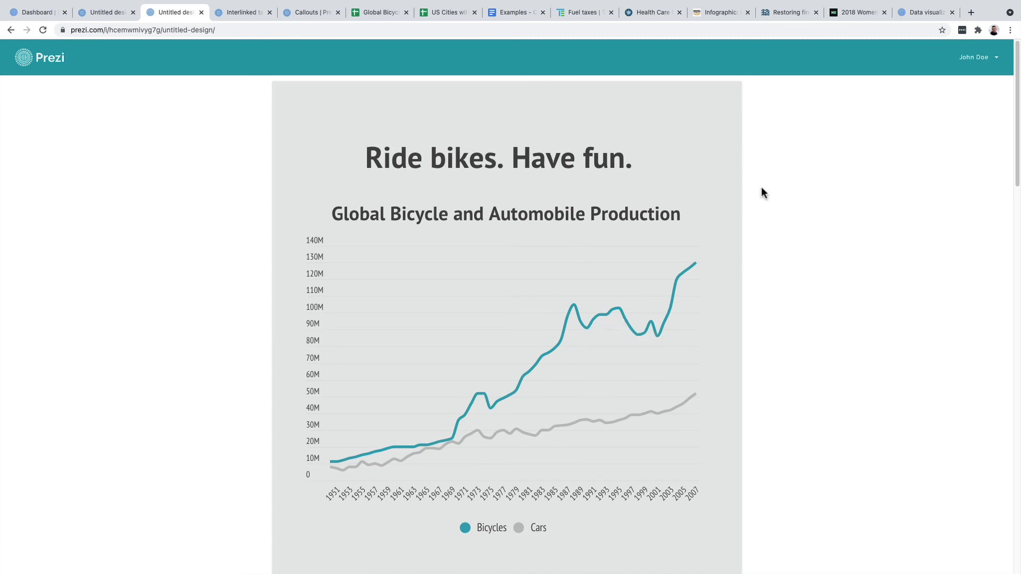
# Copy the embed code offered below the published infographic to the clipboard and close the embed dialog.
pyautogui.scroll(-2, 796, 170)
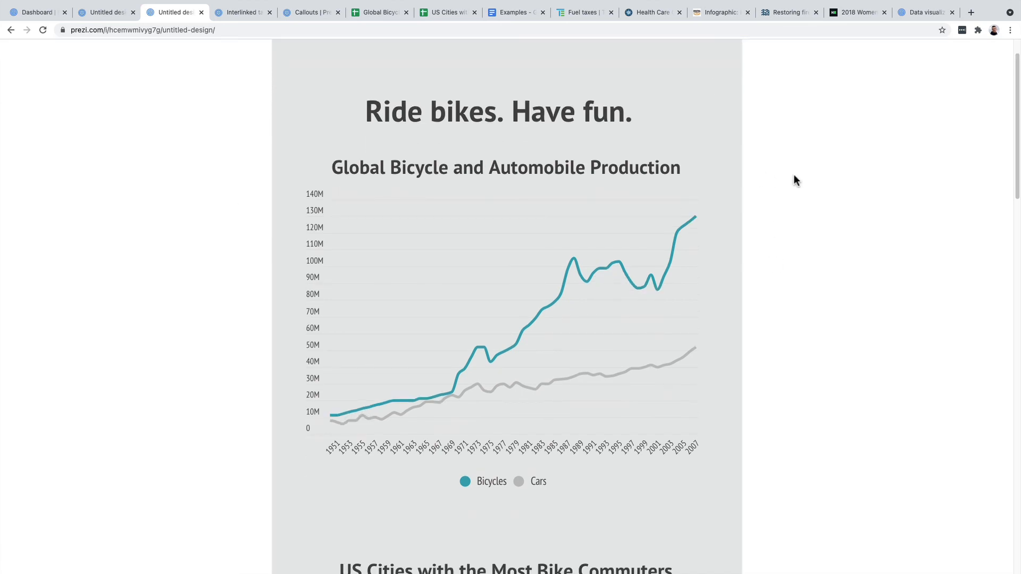
pyautogui.scroll(-6, 792, 174)
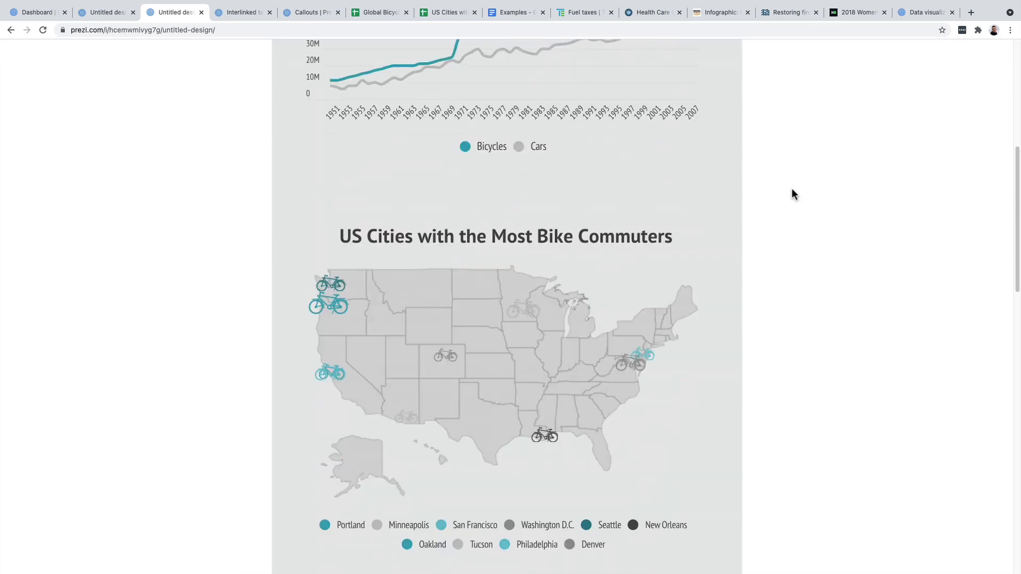
pyautogui.scroll(-10, 793, 190)
pyautogui.scroll(-7, 792, 189)
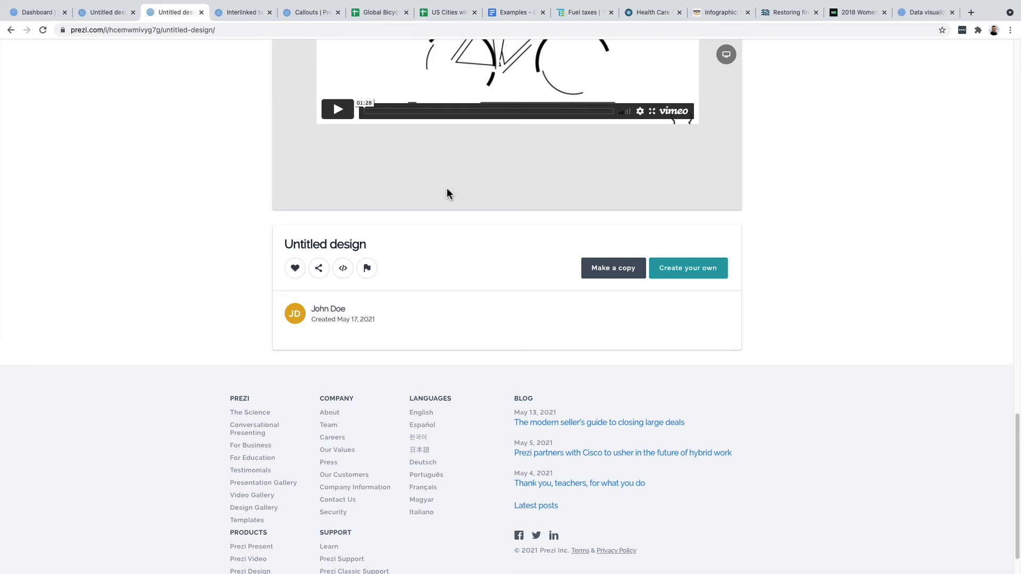
pyautogui.click(343, 272)
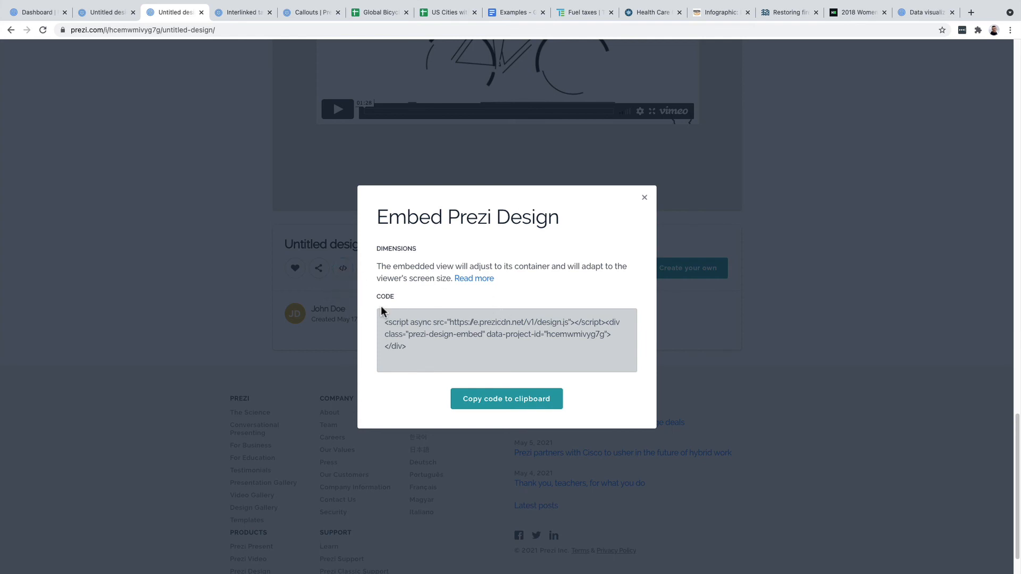
pyautogui.click(470, 399)
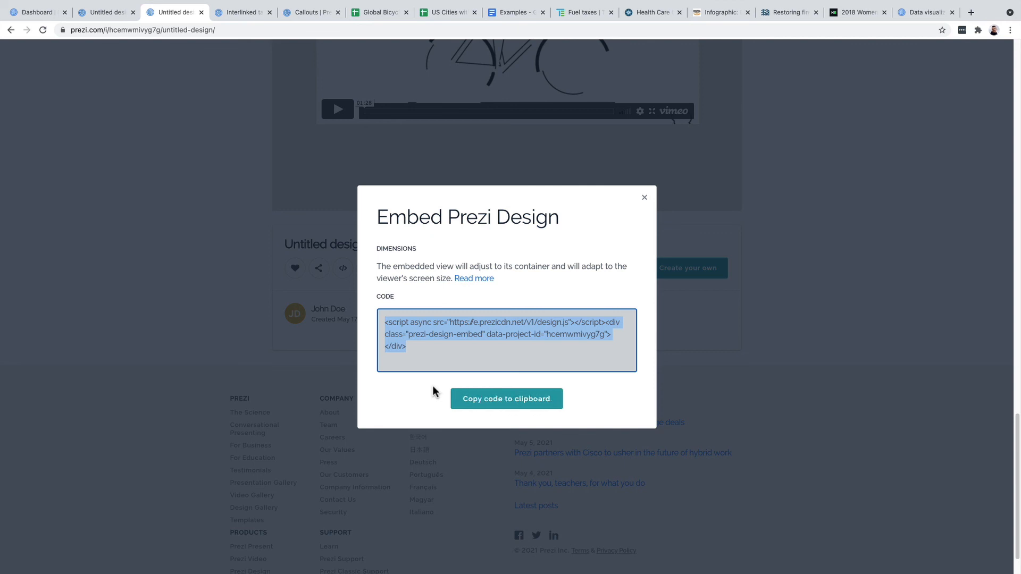
pyautogui.click(644, 198)
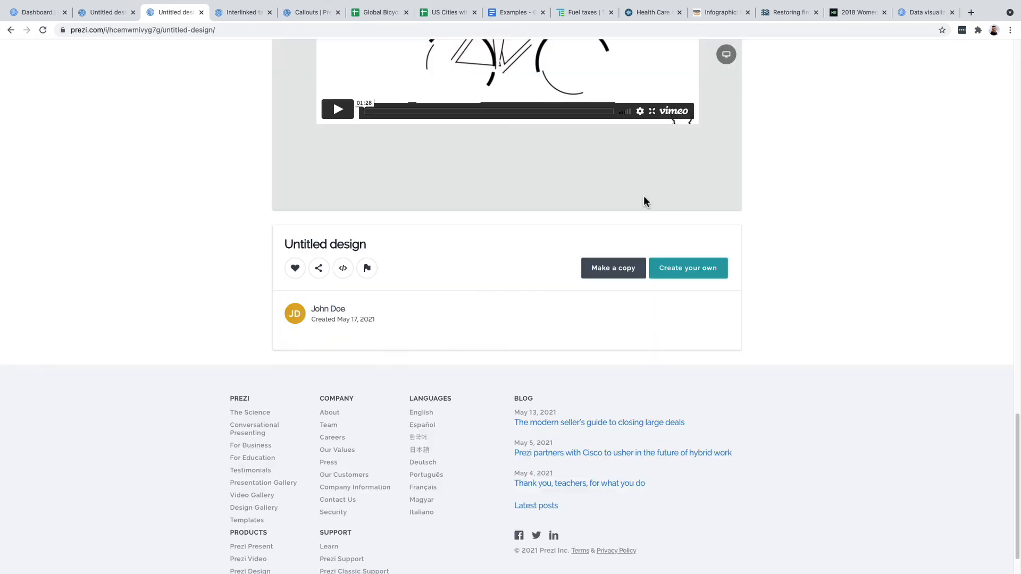
# Review the published infographic from the embedded cycling video back up through the US map and production chart to its title.
pyautogui.scroll(5, 783, 200)
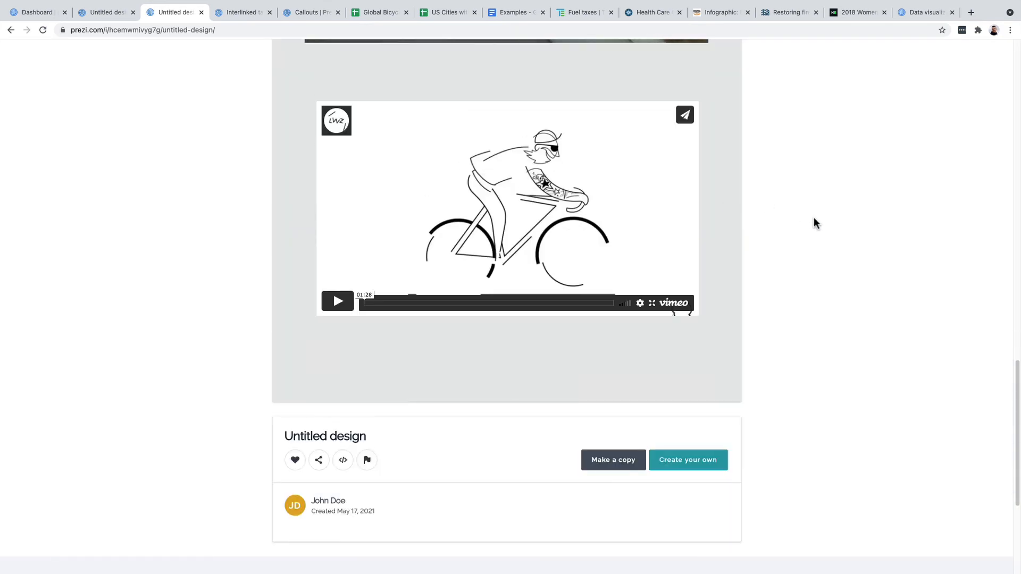
pyautogui.scroll(9, 524, 275)
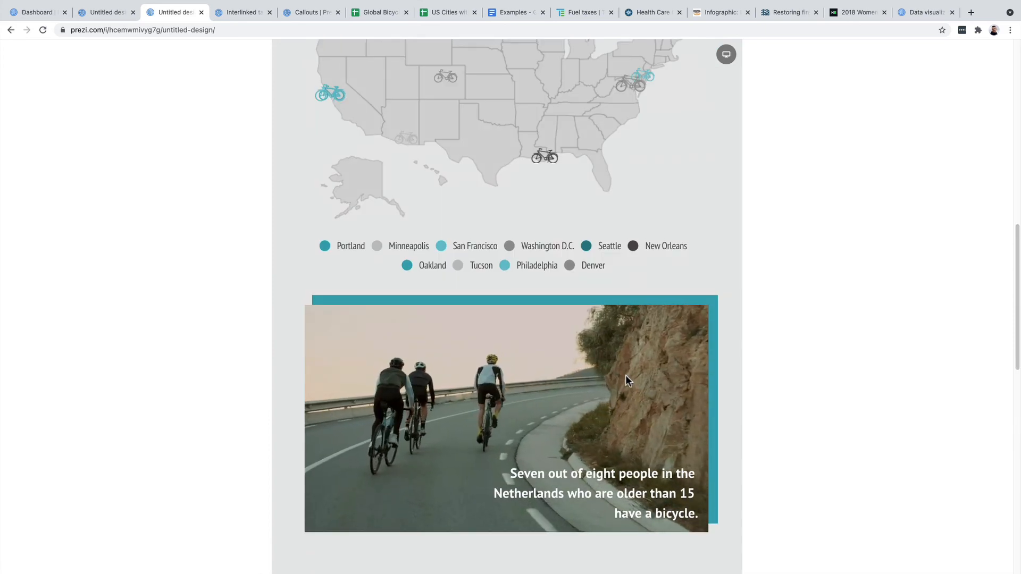
pyautogui.scroll(3, 627, 383)
pyautogui.moveTo(548, 324)
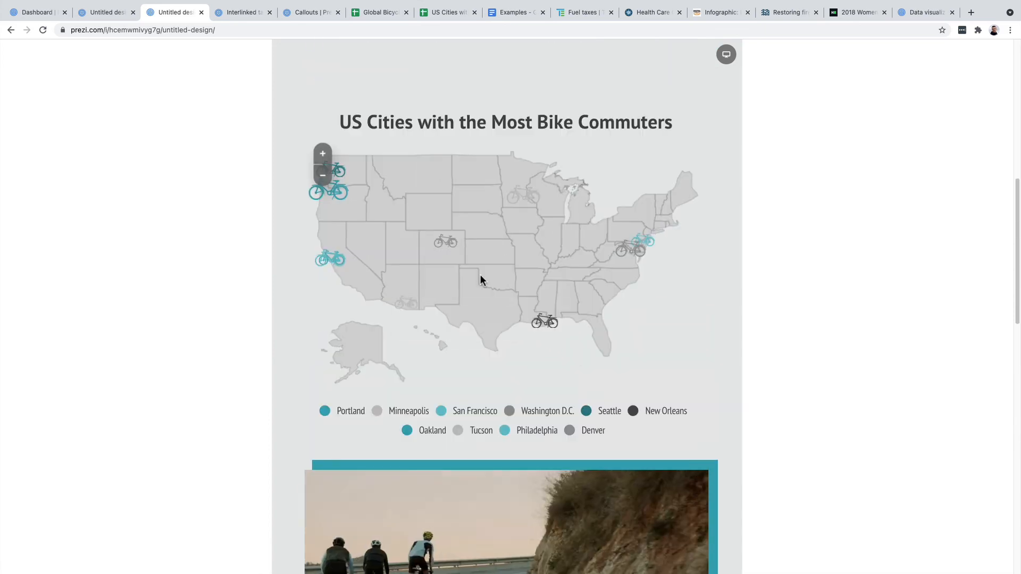
pyautogui.scroll(6, 511, 268)
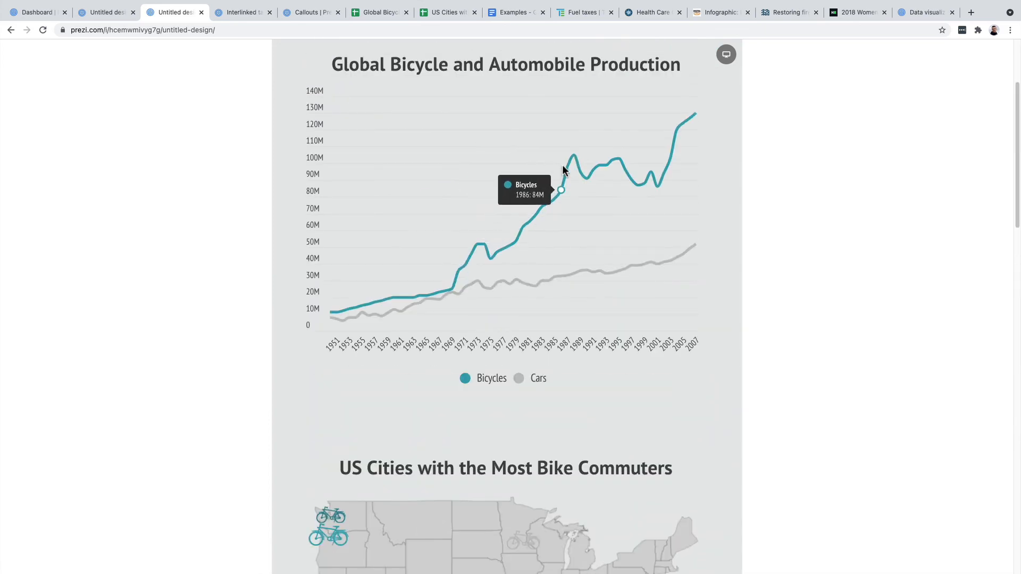
pyautogui.scroll(3, 838, 287)
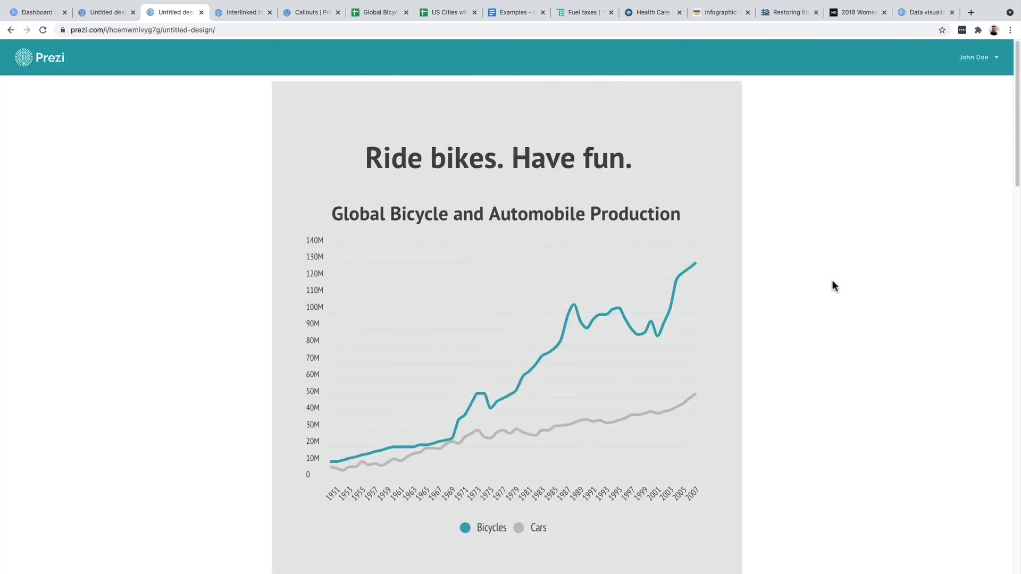
# Open the 2018 Women in Tech Report and toggle the STEM series off and on in its degree focus chart.
pyautogui.click(853, 11)
pyautogui.scroll(-6, 736, 202)
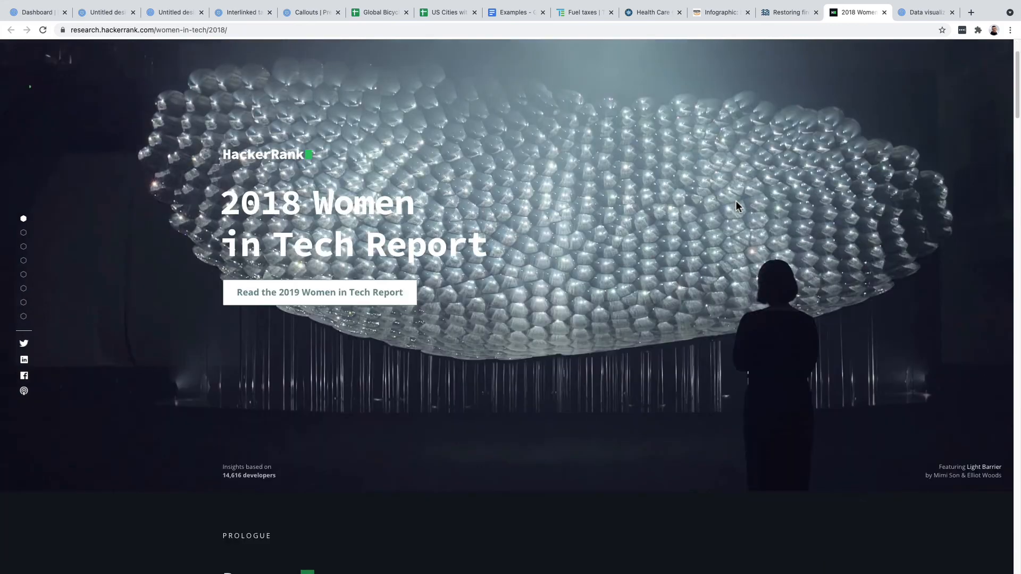
pyautogui.scroll(-13, 754, 208)
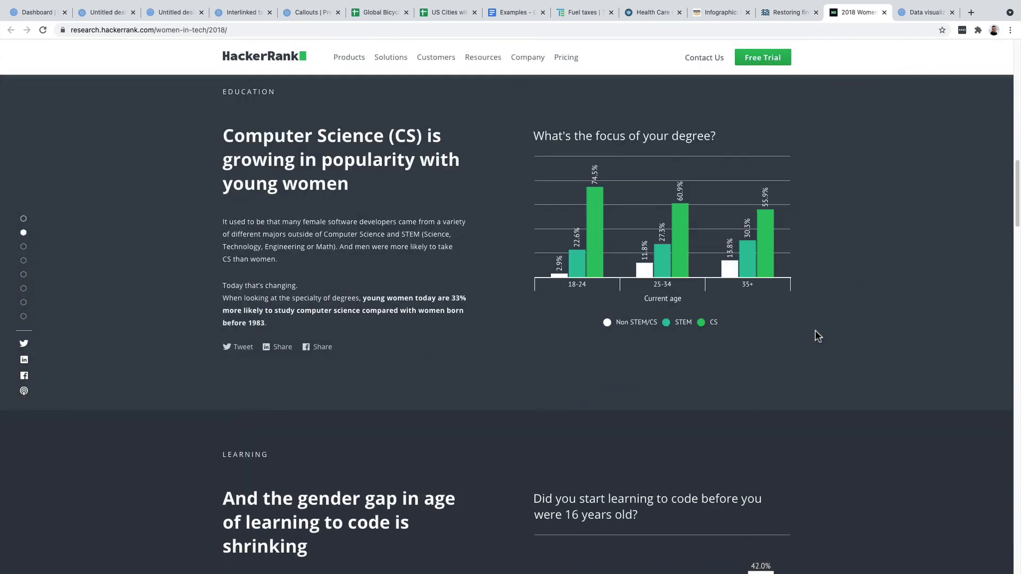
pyautogui.click(682, 323)
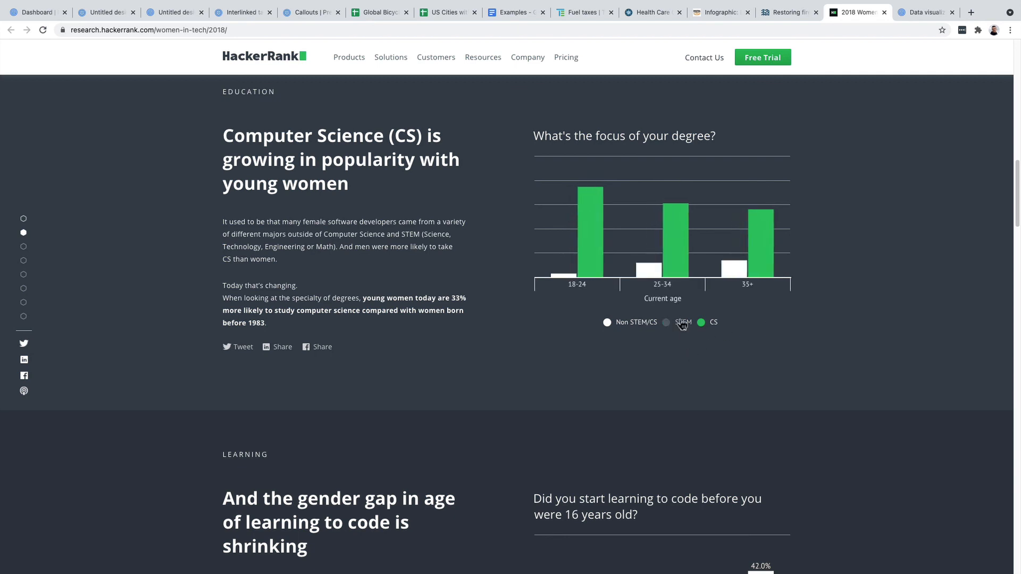
pyautogui.click(683, 323)
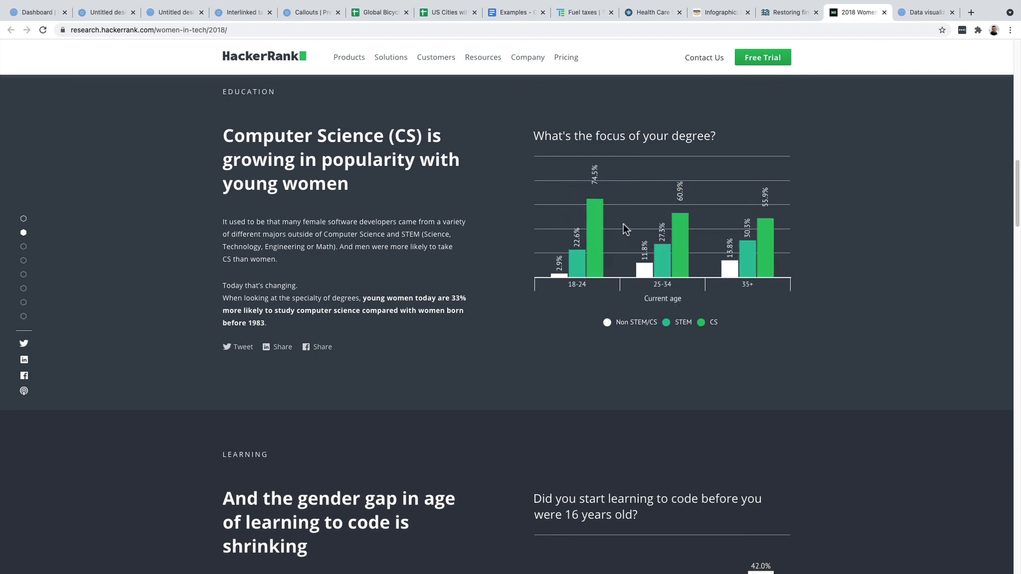
# Examine the report's embedded charts on early coding, known programming languages and industries of work.
pyautogui.scroll(-5, 757, 339)
pyautogui.scroll(-2, 724, 230)
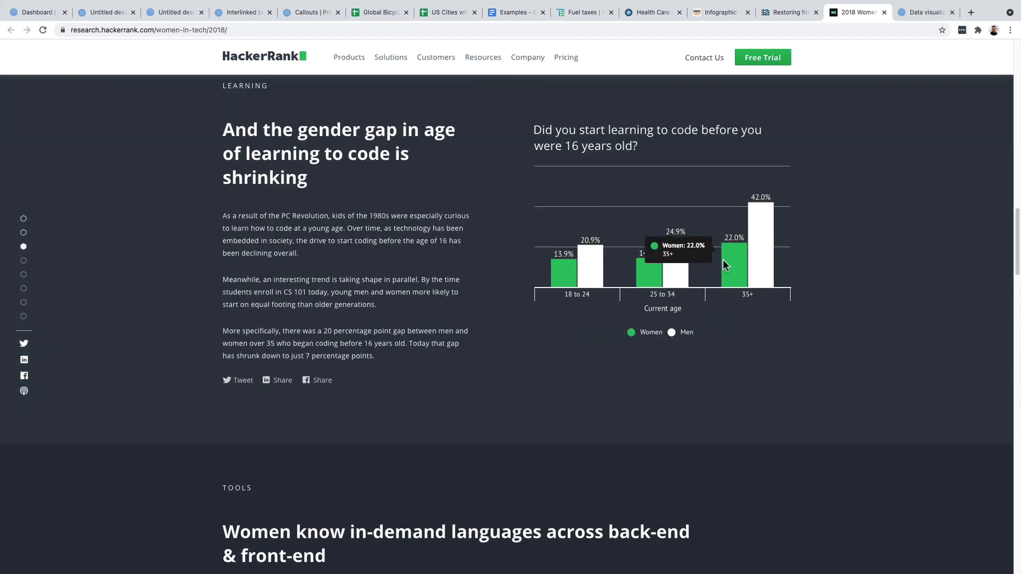
pyautogui.scroll(-9, 732, 368)
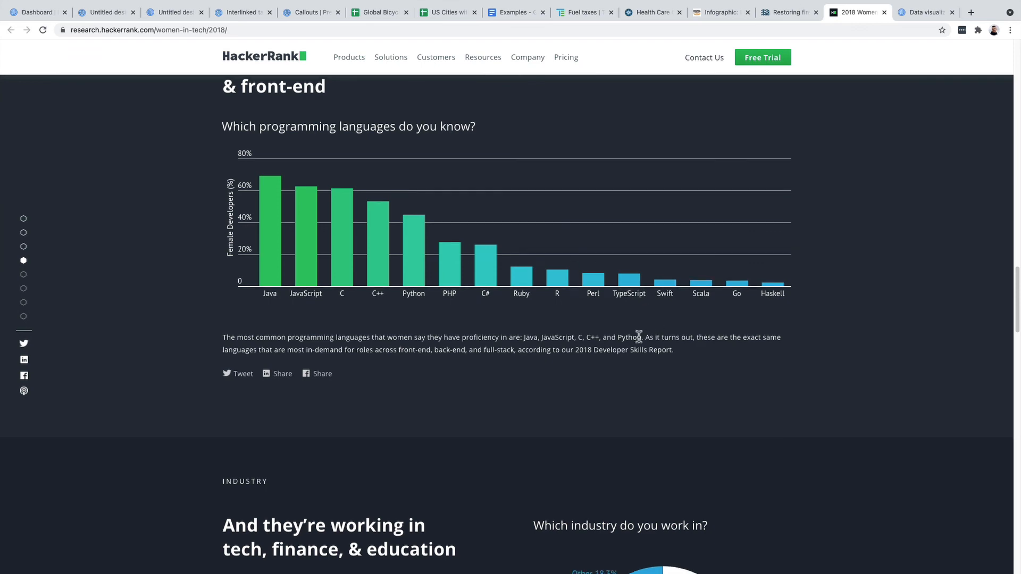
pyautogui.scroll(-7, 659, 325)
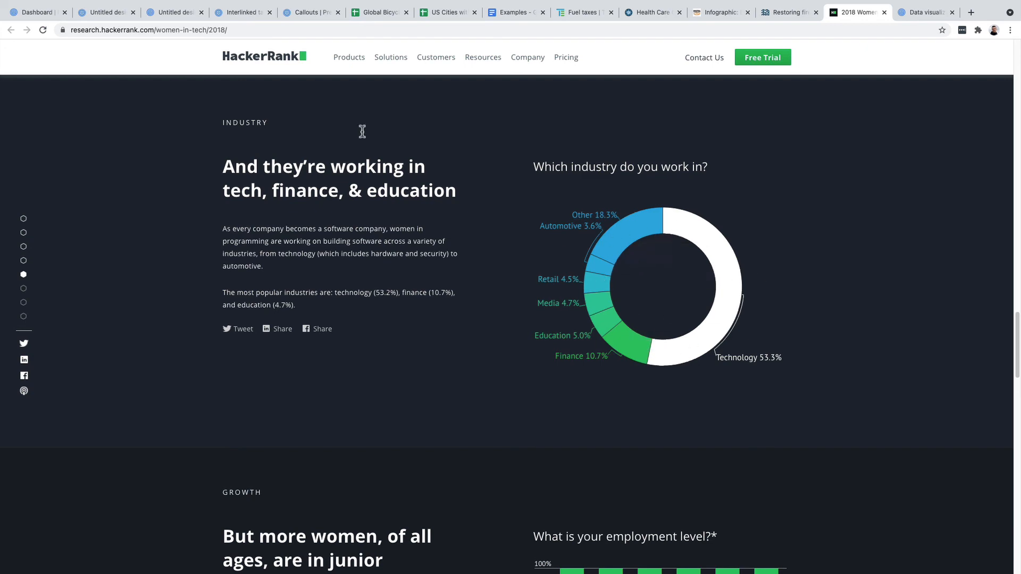
# Return to the bicycle infographic's editor and close its privacy dialog.
pyautogui.click(114, 11)
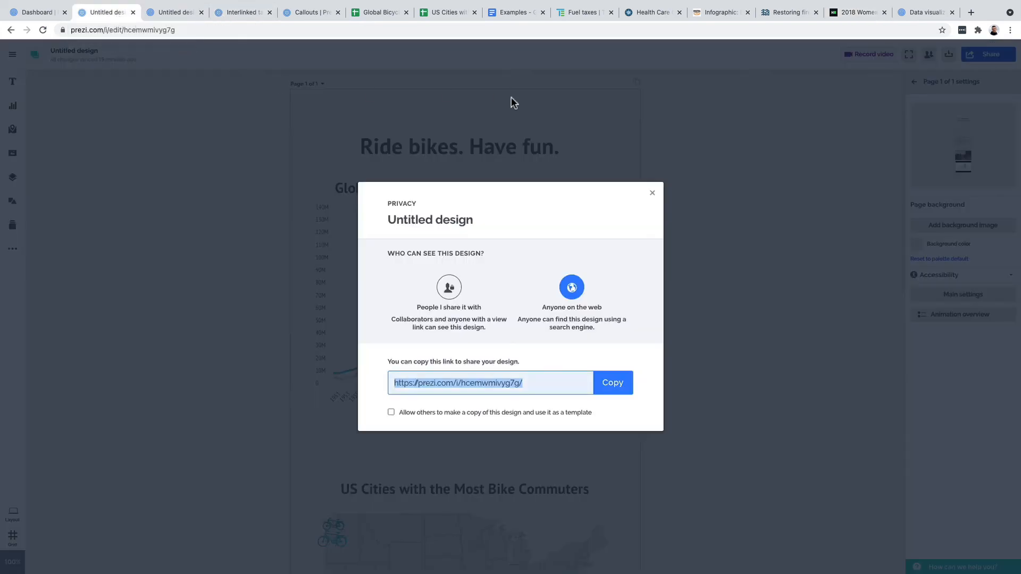
pyautogui.click(652, 193)
# Browse the Designs for Video templates and switch to the open design based on the Partnership offer template.
pyautogui.scroll(-10, 644, 295)
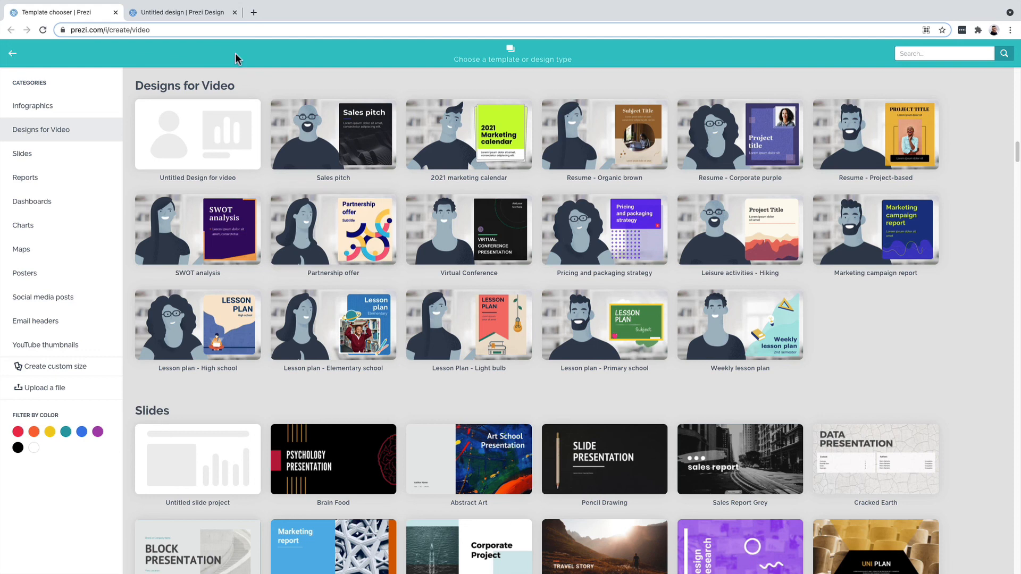
pyautogui.click(200, 13)
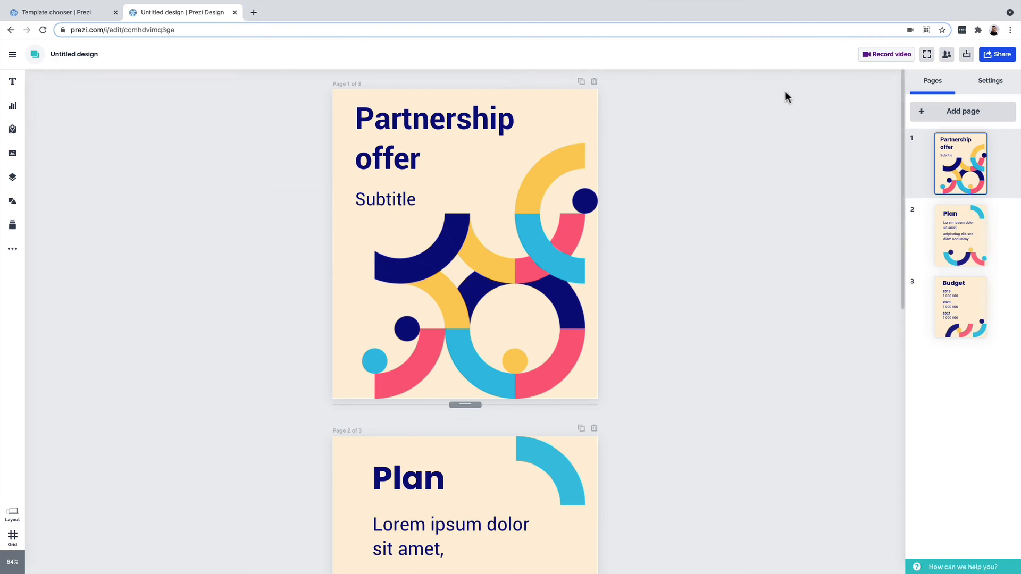